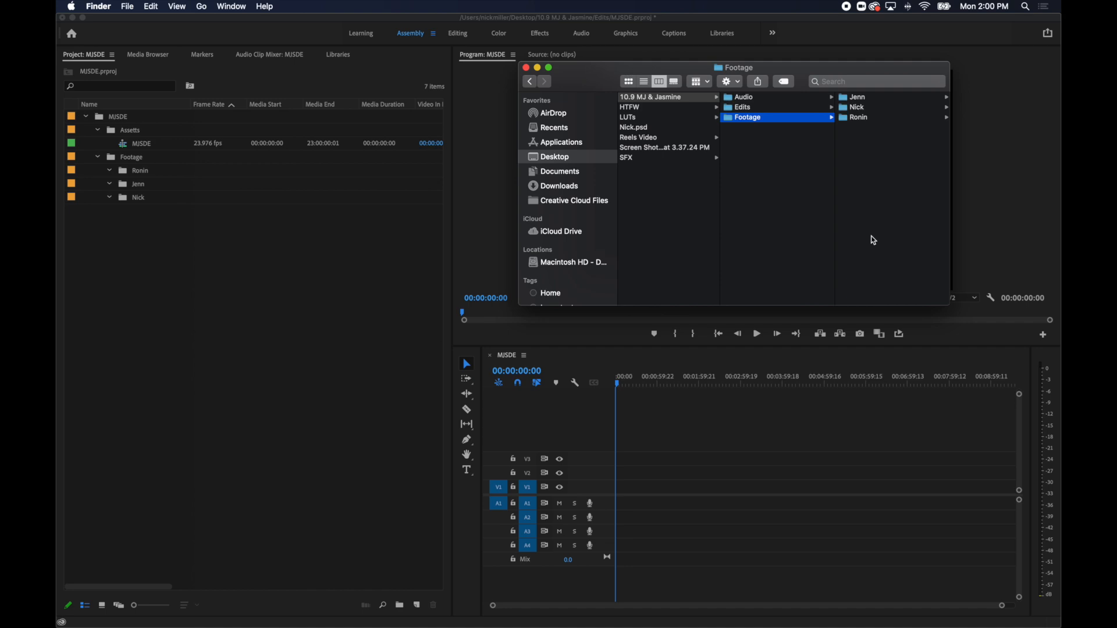
Open the second folder inside Footage in Finder, review its clips, and import MVI_2885.MP4 into the project's matching Footage sub-bin.
{"action": "left_click", "coordinate": [881, 108]}
{"action": "left_click", "coordinate": [881, 107]}
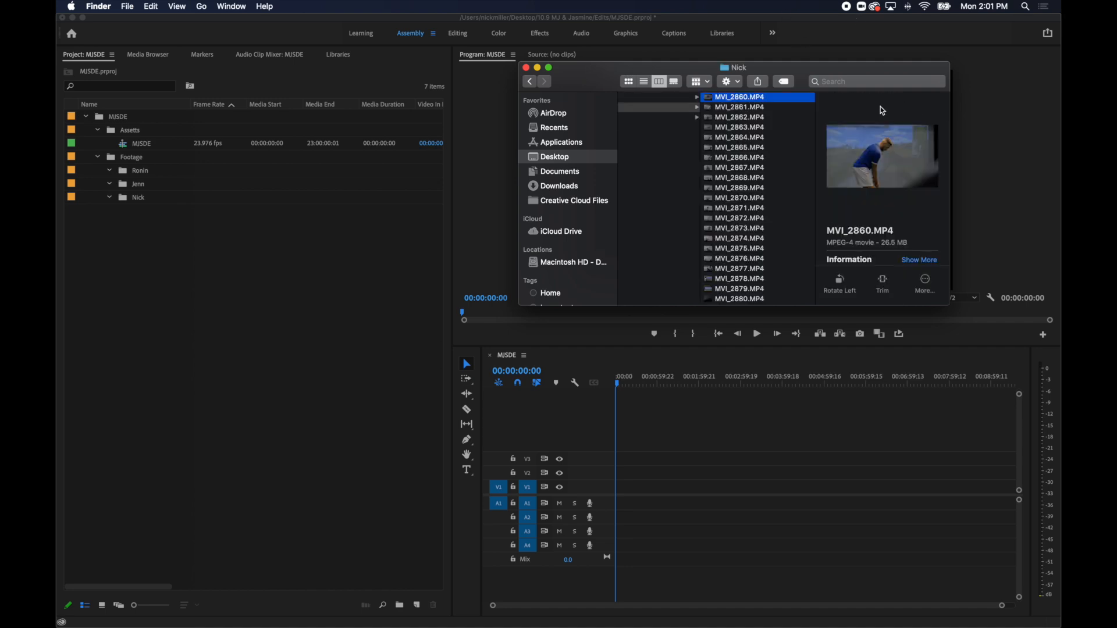
{"action": "key", "text": "Down"}
{"action": "key", "text": "Down"}
{"action": "key", "text": "Down"}
{"action": "key", "text": "Down"}
{"action": "key", "text": "Down"}
{"action": "key", "text": "Down"}
{"action": "key", "text": "Down"}
{"action": "key", "text": "Down"}
{"action": "key", "text": "Down"}
{"action": "key", "text": "Down"}
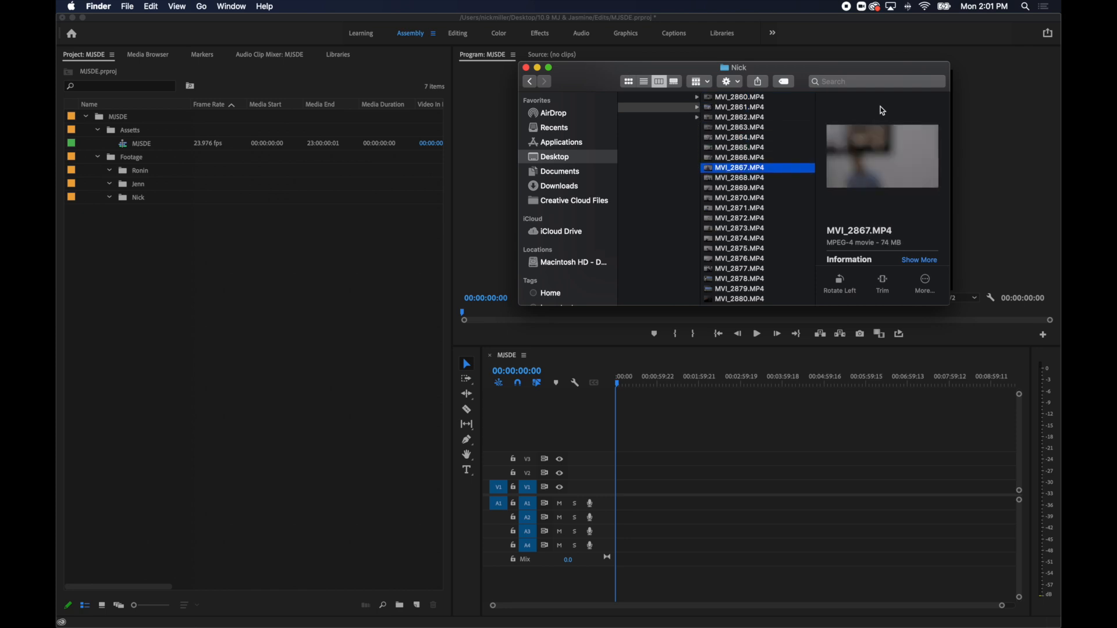
{"action": "key", "text": "Down"}
{"action": "key", "text": "Down"}
{"action": "key", "text": "Down"}
{"action": "key", "text": "Down"}
{"action": "key", "text": "Down"}
{"action": "key", "text": "Down"}
{"action": "key", "text": "Down"}
{"action": "key", "text": "Down"}
{"action": "key", "text": "Down"}
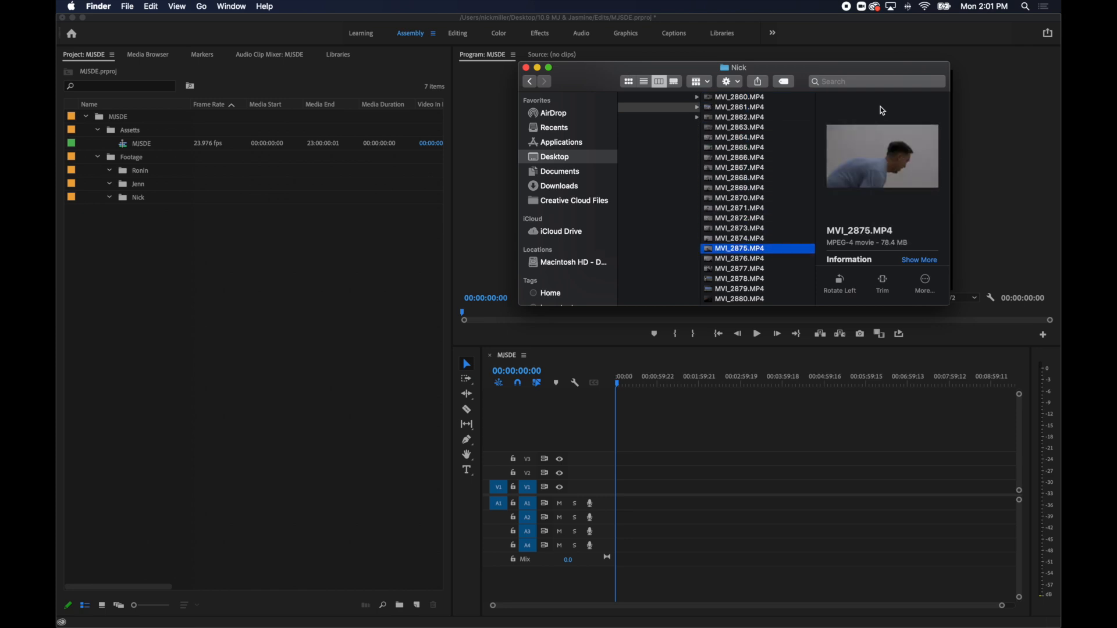
{"action": "key", "text": "Down"}
{"action": "key", "text": "Down"}
{"action": "key", "text": "Down"}
{"action": "key", "text": "Down"}
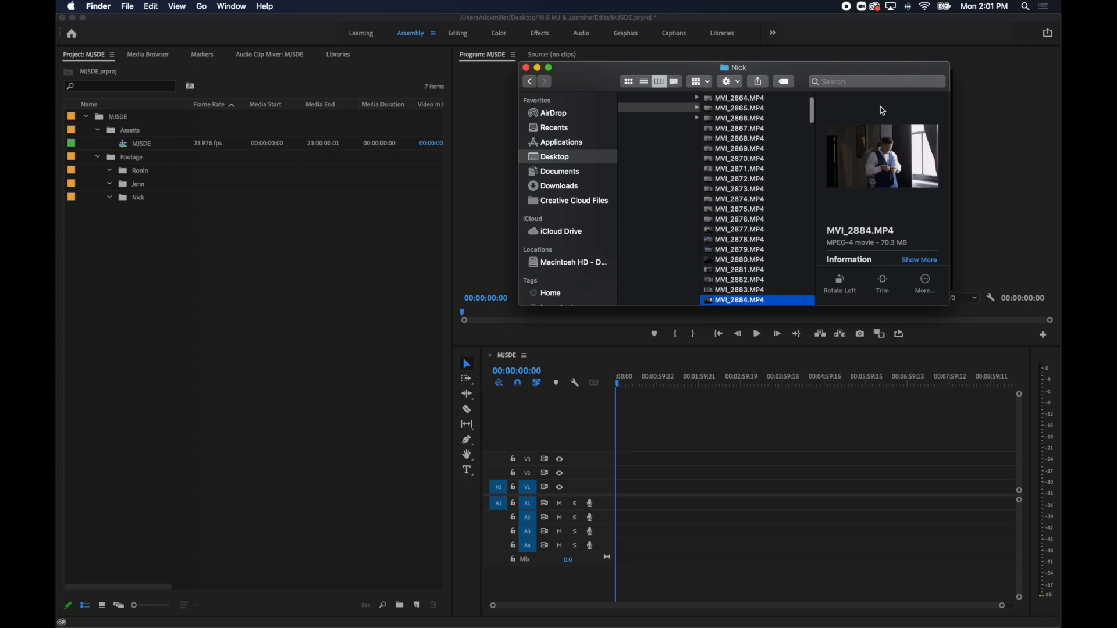
{"action": "key", "text": "Down"}
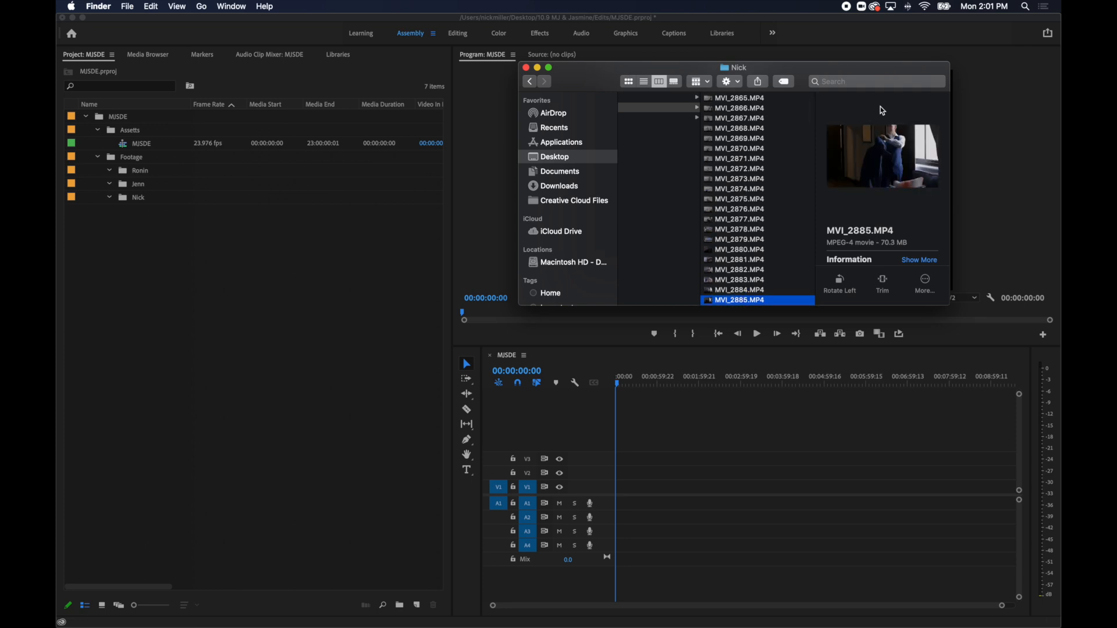
{"action": "left_click_drag", "start_coordinate": [769, 291], "coordinate": [228, 202]}
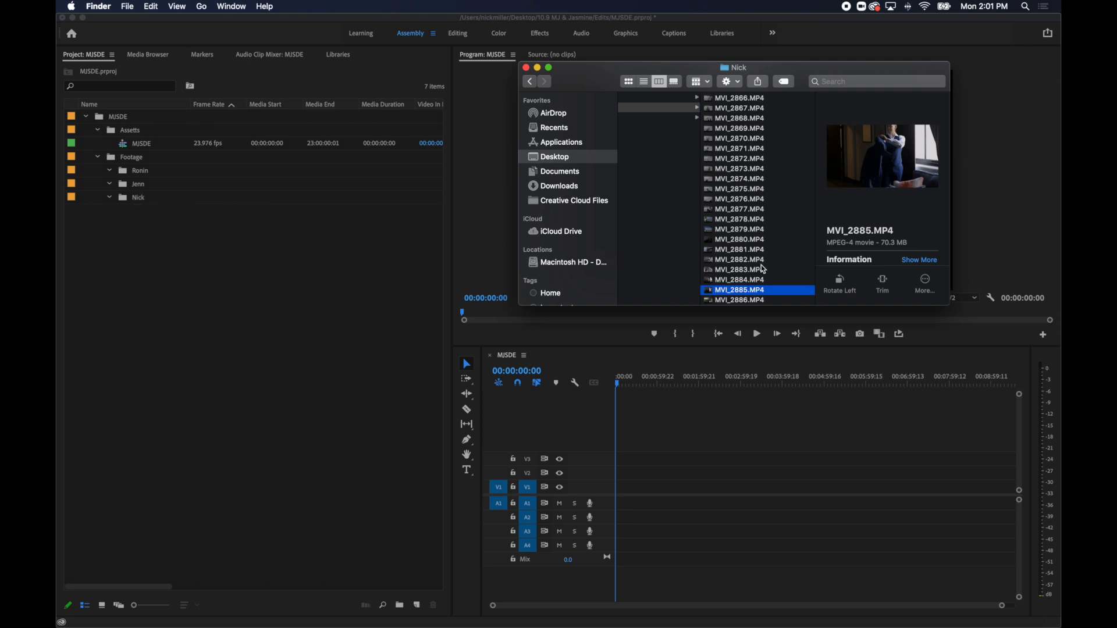
Go back to the earlier clip MVI_2883.MP4 and import it into the same Footage sub-bin as MVI_2885.MP4.
{"action": "key", "text": "Up"}
{"action": "key", "text": "Up"}
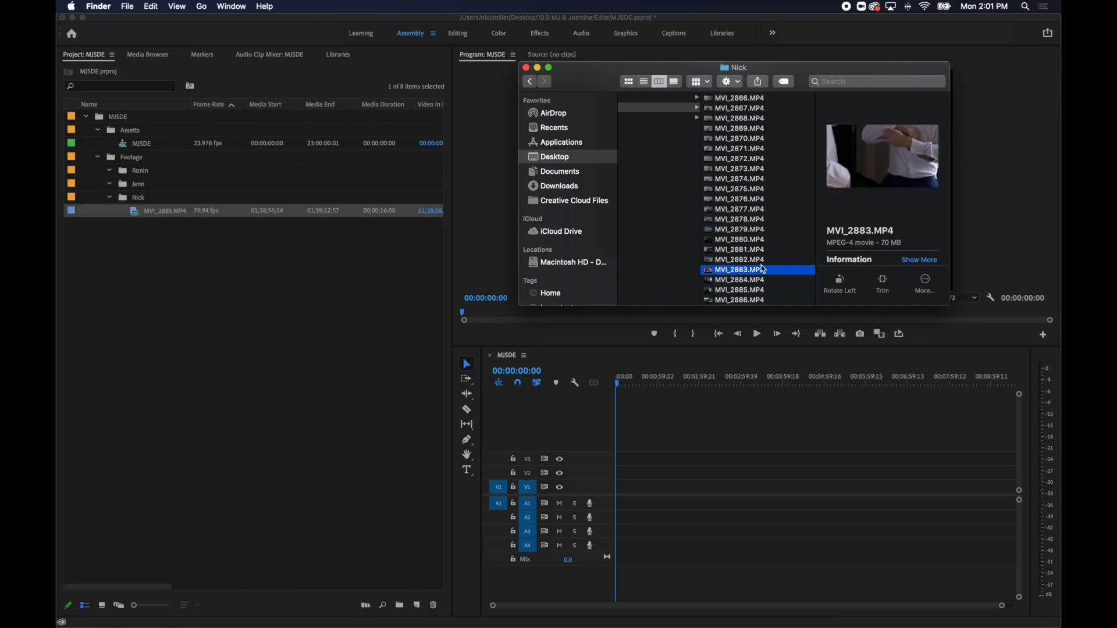
{"action": "left_click_drag", "start_coordinate": [764, 269], "coordinate": [228, 201]}
Review the following clips and import MVI_2900.MP4 and MVI_2901.MP4 together into the same Footage sub-bin.
{"action": "key", "text": "Down"}
{"action": "key", "text": "Down"}
{"action": "key", "text": "Down"}
{"action": "key", "text": "Down"}
{"action": "key", "text": "Down"}
{"action": "key", "text": "Down"}
{"action": "key", "text": "Down"}
{"action": "key", "text": "Down"}
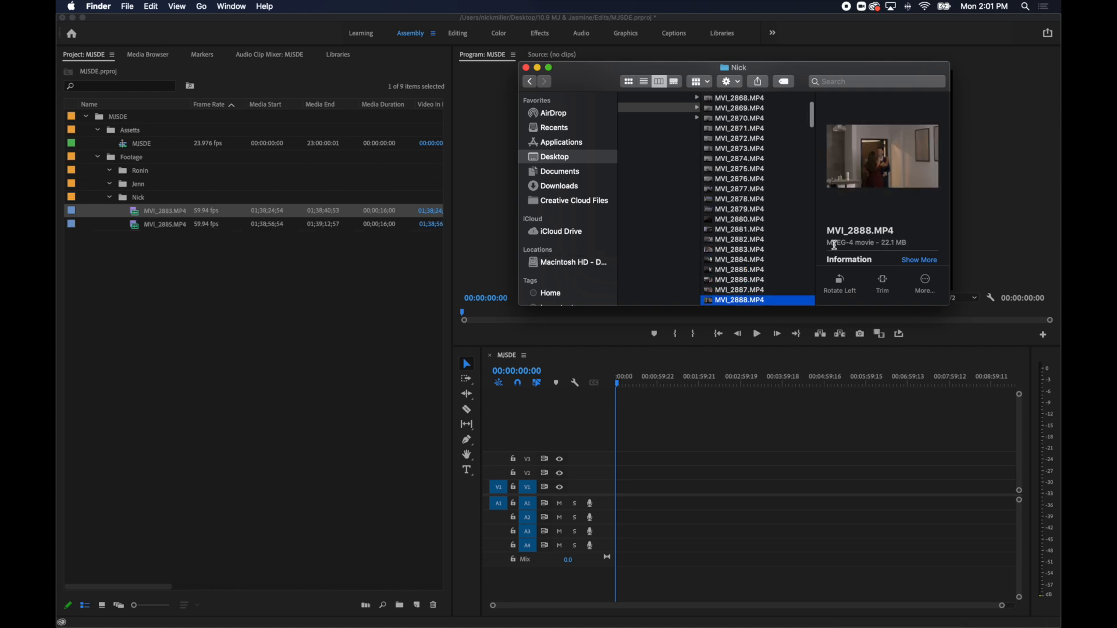
{"action": "key", "text": "Down"}
{"action": "key", "text": "Down"}
{"action": "key", "text": "Down"}
{"action": "key", "text": "Down"}
{"action": "key", "text": "Down"}
{"action": "key", "text": "Down"}
{"action": "key", "text": "Down"}
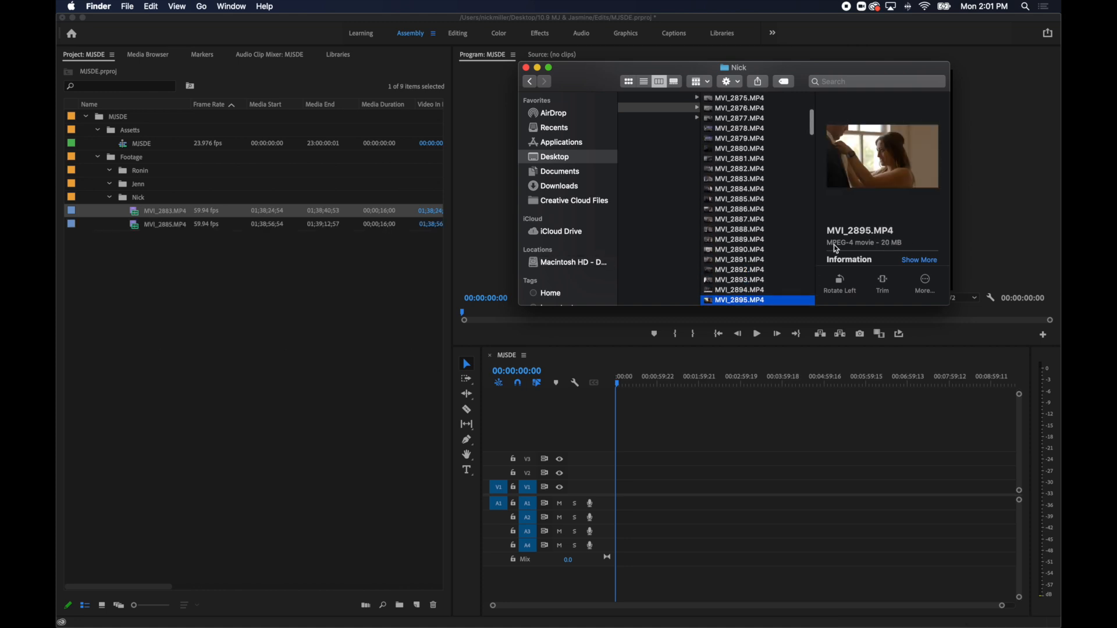
{"action": "key", "text": "Up"}
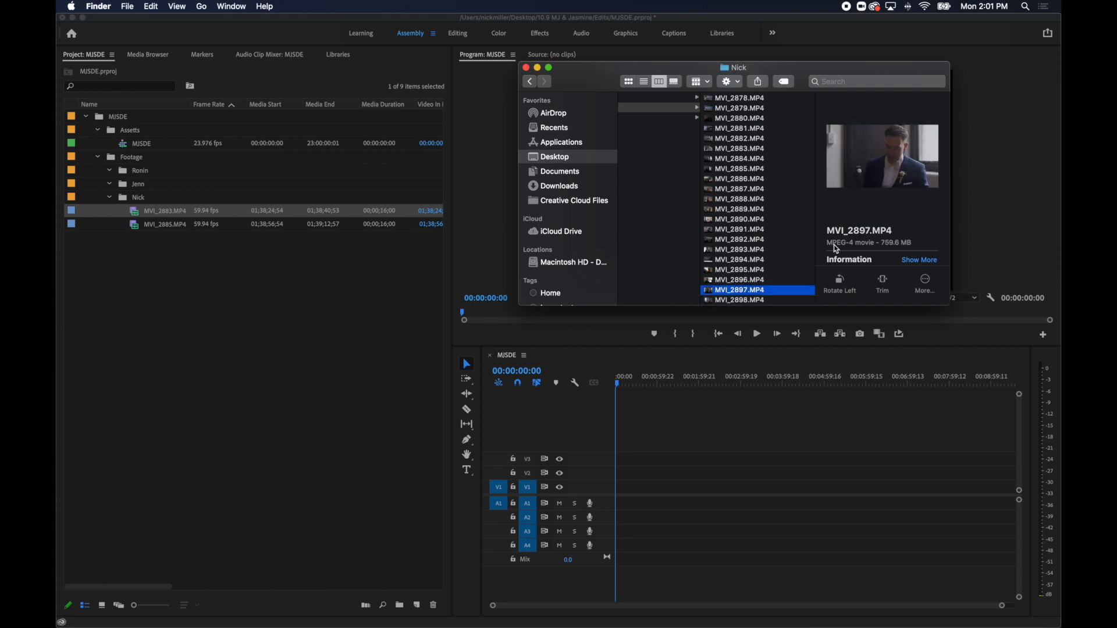
{"action": "key", "text": "Down"}
{"action": "key", "text": "Down"}
{"action": "key", "text": "Down"}
{"action": "key", "text": "Down"}
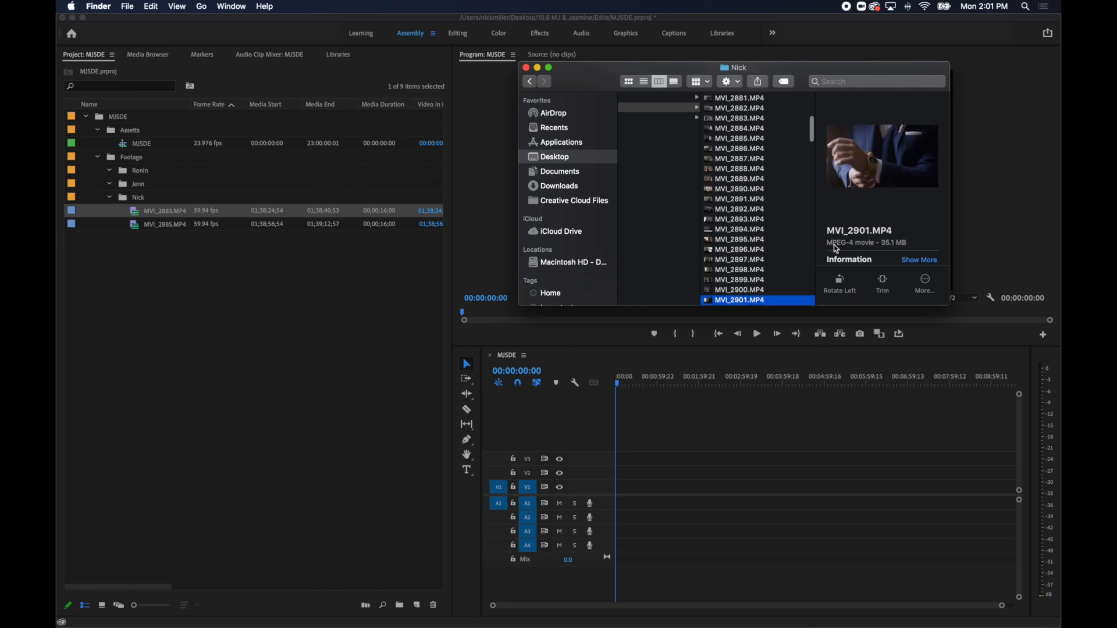
{"action": "key", "text": "Up"}
{"action": "key", "text": "shift+Down"}
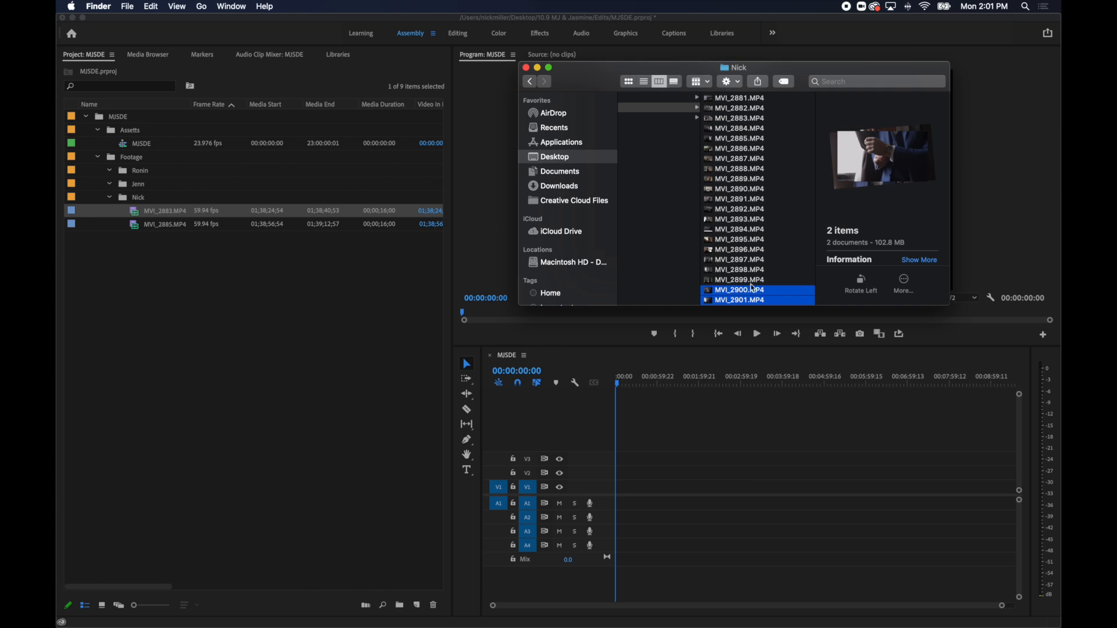
{"action": "left_click_drag", "start_coordinate": [755, 294], "coordinate": [218, 213]}
Review the clips after MVI_2901.MP4 and import MVI_2904.MP4 into the same Footage sub-bin.
{"action": "key", "text": "Down"}
{"action": "key", "text": "Down"}
{"action": "key", "text": "Down"}
{"action": "key", "text": "Down"}
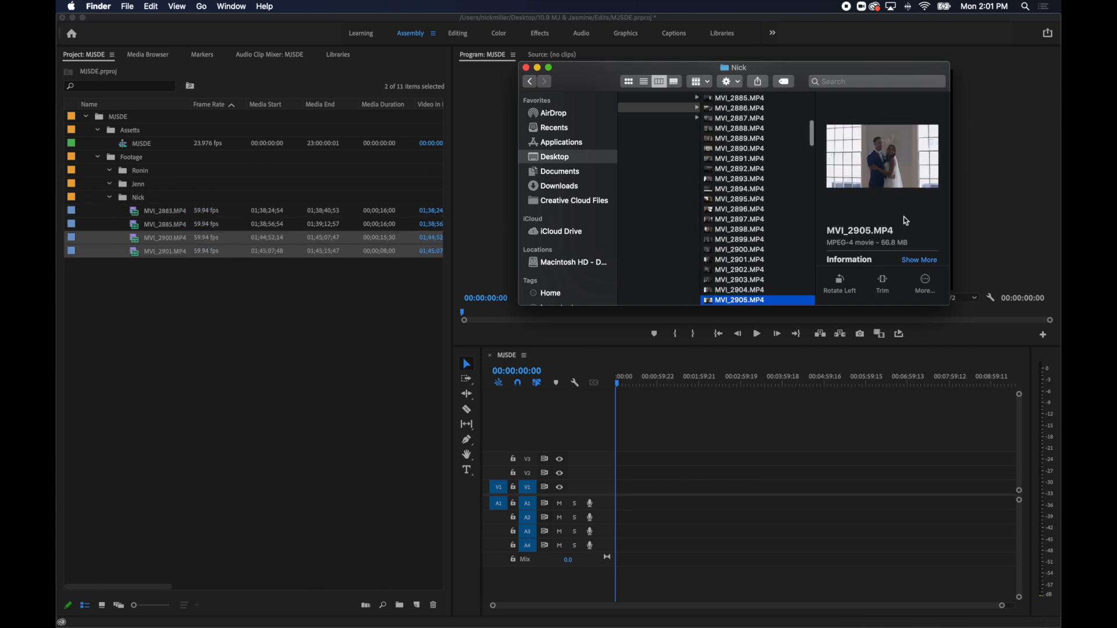
{"action": "key", "text": "Up"}
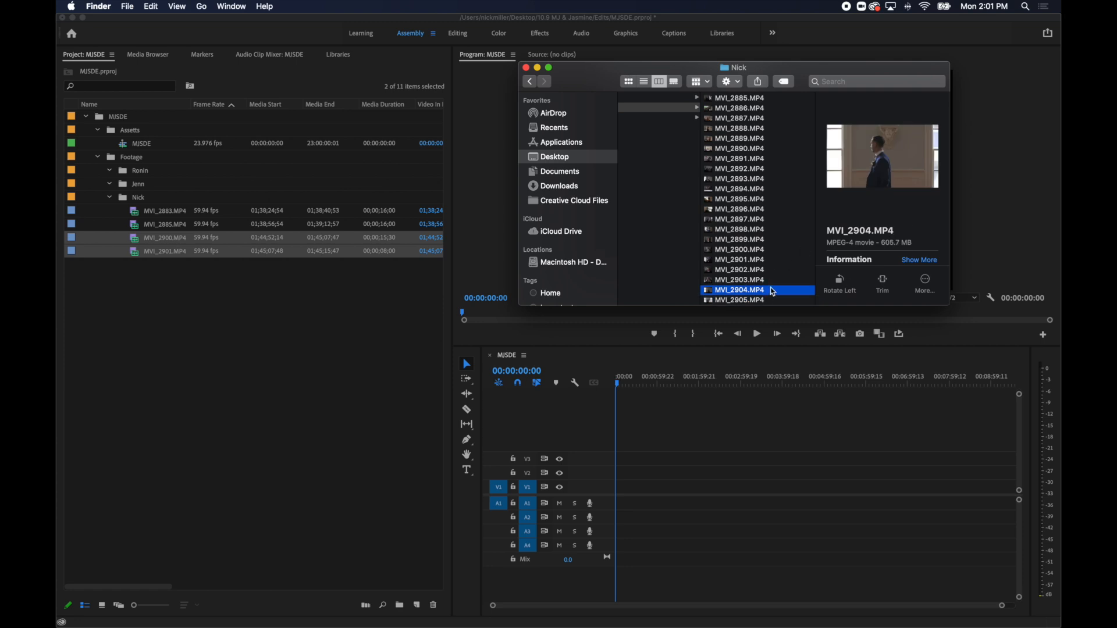
Review the couple shots after MVI_2904.MP4 and import MVI_2909.MP4 into the same Footage sub-bin.
{"action": "key", "text": "Down"}
{"action": "key", "text": "Down"}
{"action": "key", "text": "Down"}
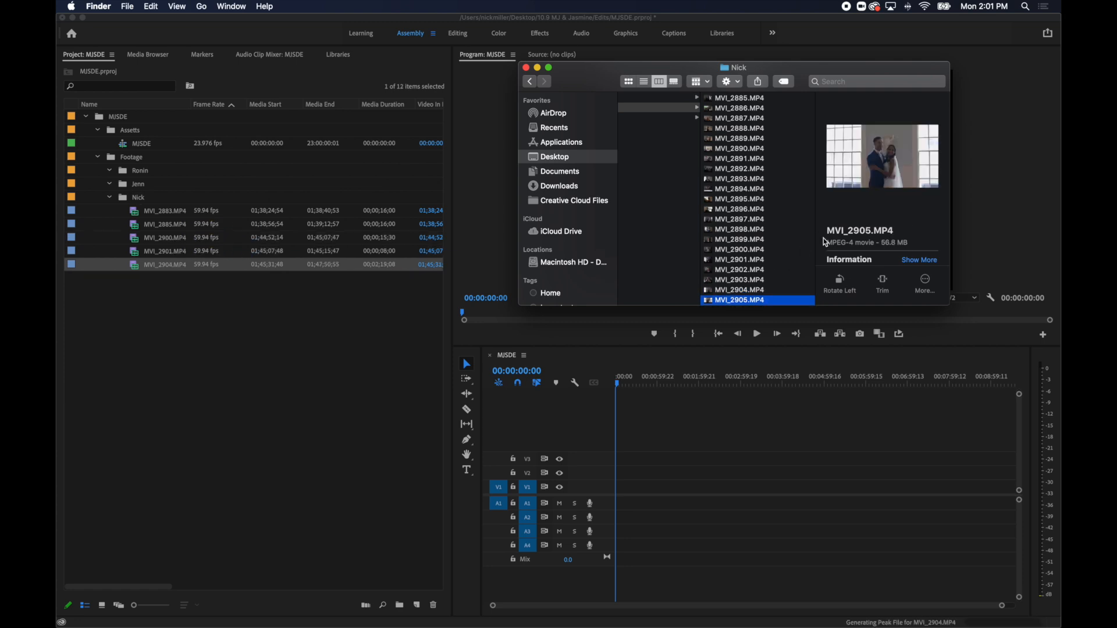
{"action": "key", "text": "Up"}
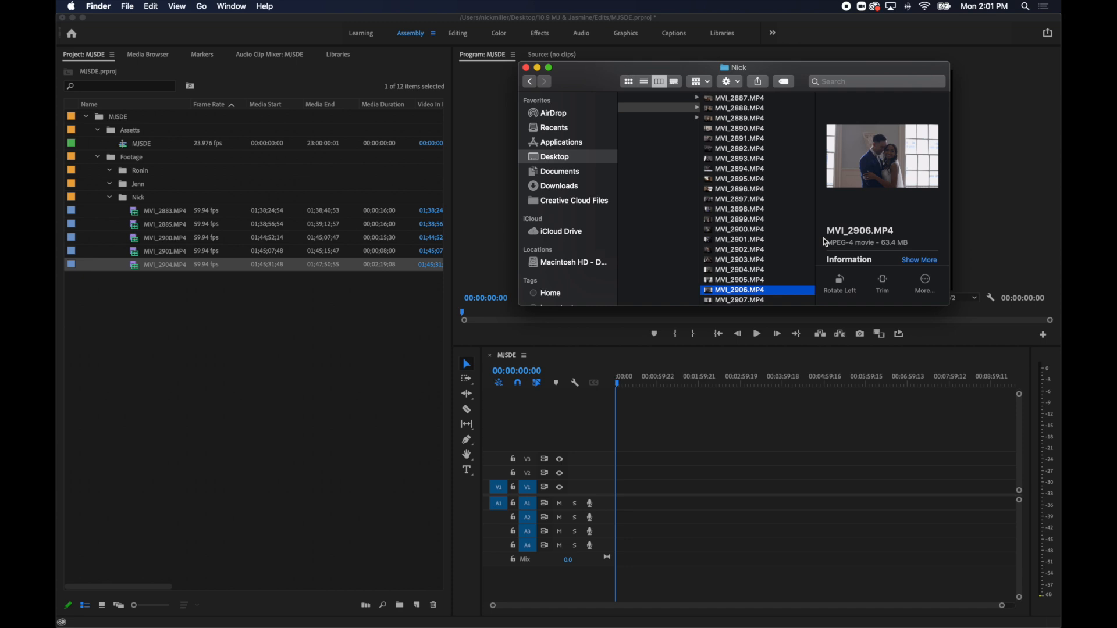
{"action": "scroll", "coordinate": [733, 250], "scroll_direction": "down", "scroll_amount": 5}
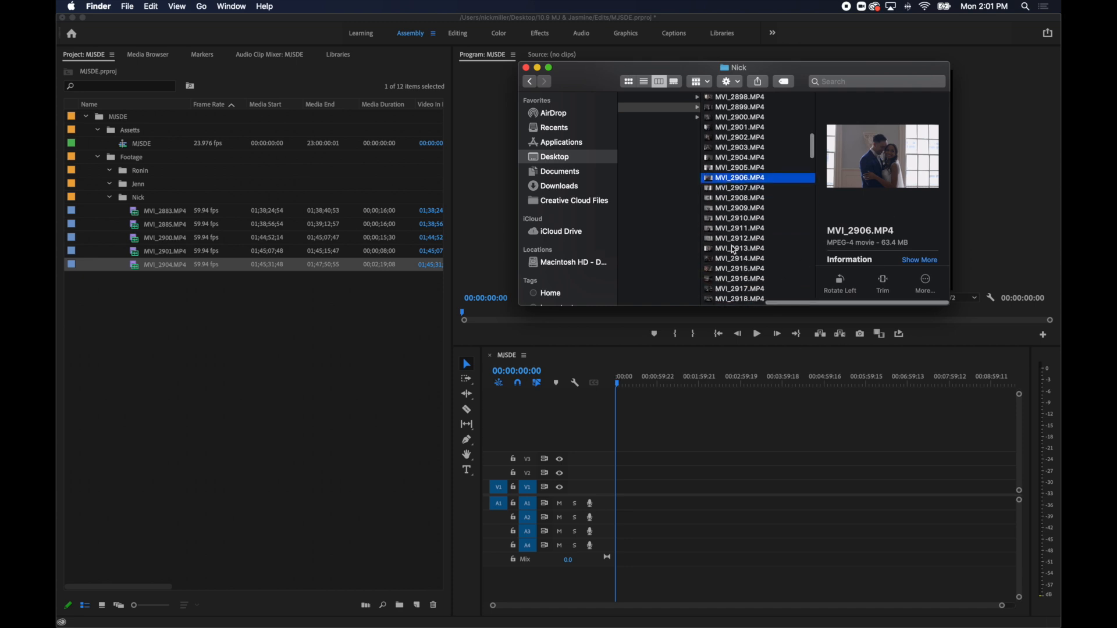
{"action": "key", "text": "Down"}
{"action": "key", "text": "Down"}
Review the clips after MVI_2909.MP4 and import the boutonniere clip MVI_2920.MP4 into the same Footage sub-bin.
{"action": "key", "text": "Down"}
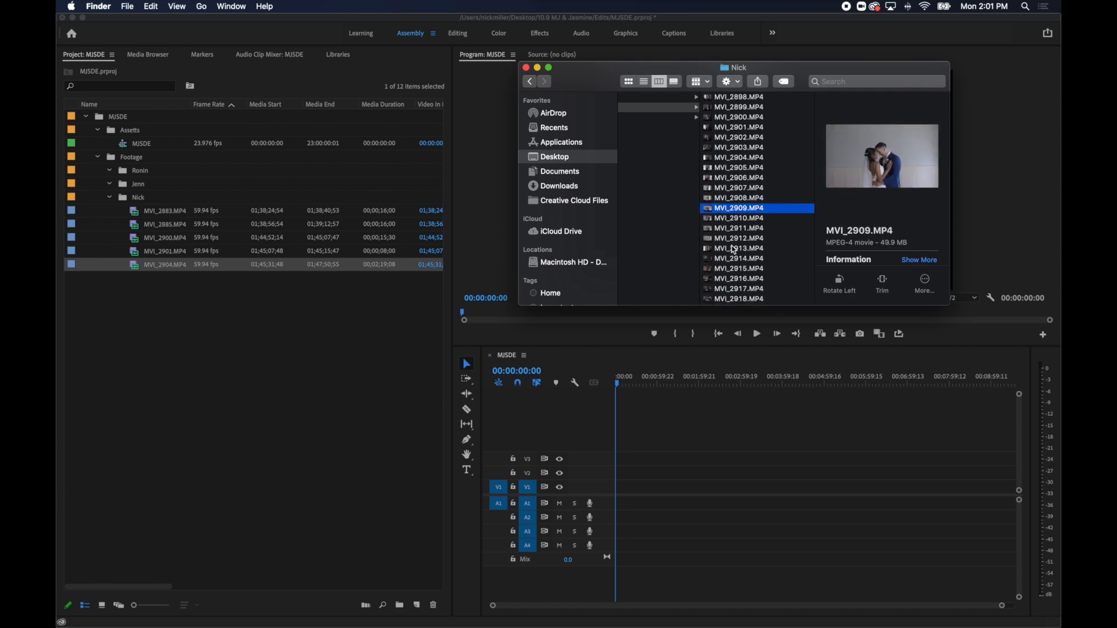
{"action": "left_click_drag", "start_coordinate": [756, 210], "coordinate": [236, 251]}
{"action": "key", "text": "Down"}
{"action": "key", "text": "Down"}
{"action": "key", "text": "Down"}
{"action": "key", "text": "Down"}
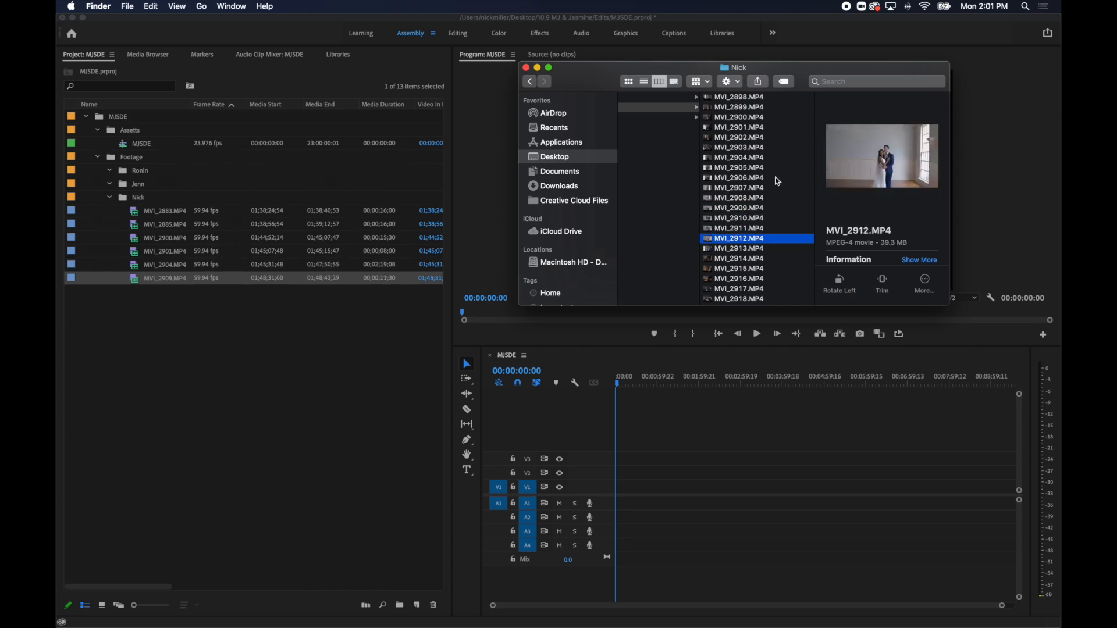
{"action": "key", "text": "Down"}
{"action": "key", "text": "Down"}
{"action": "key", "text": "Down"}
{"action": "key", "text": "Down"}
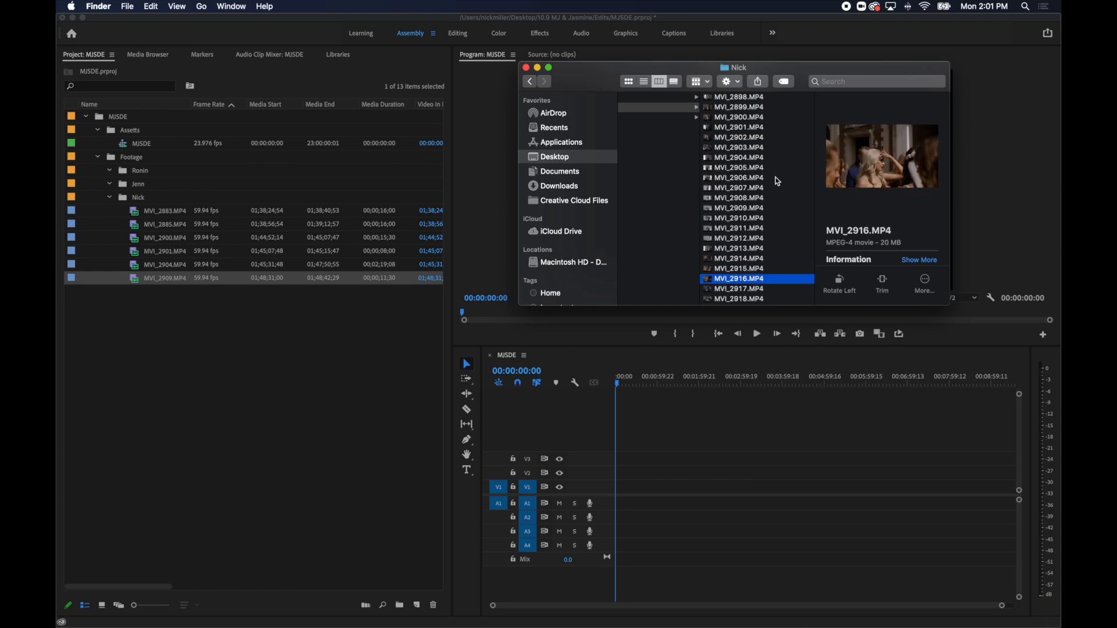
{"action": "key", "text": "Down"}
{"action": "key", "text": "Down"}
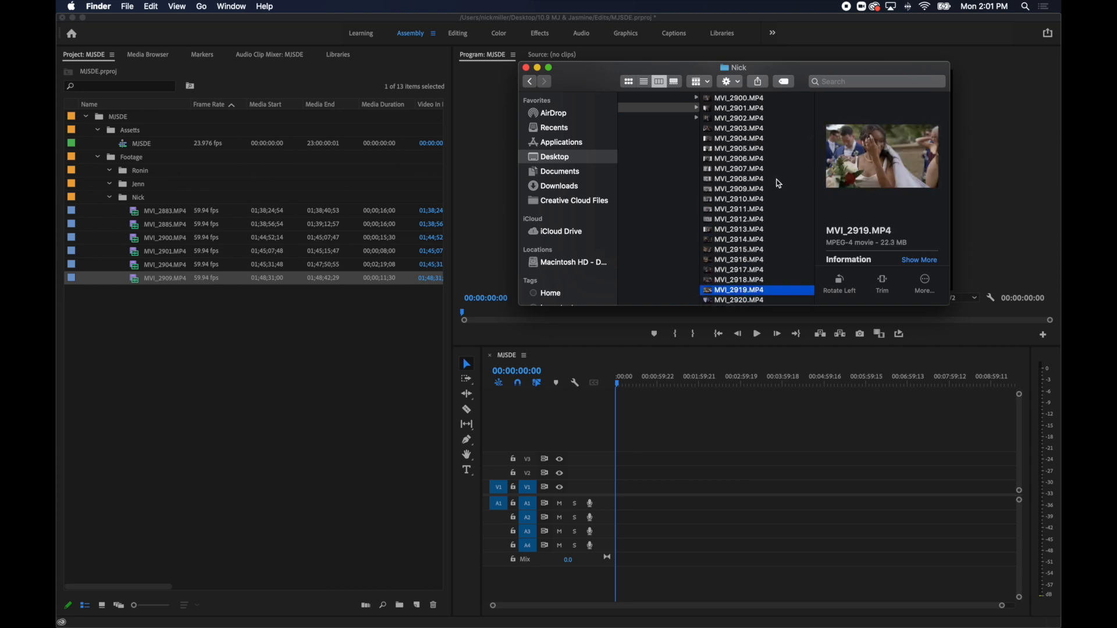
{"action": "key", "text": "Down"}
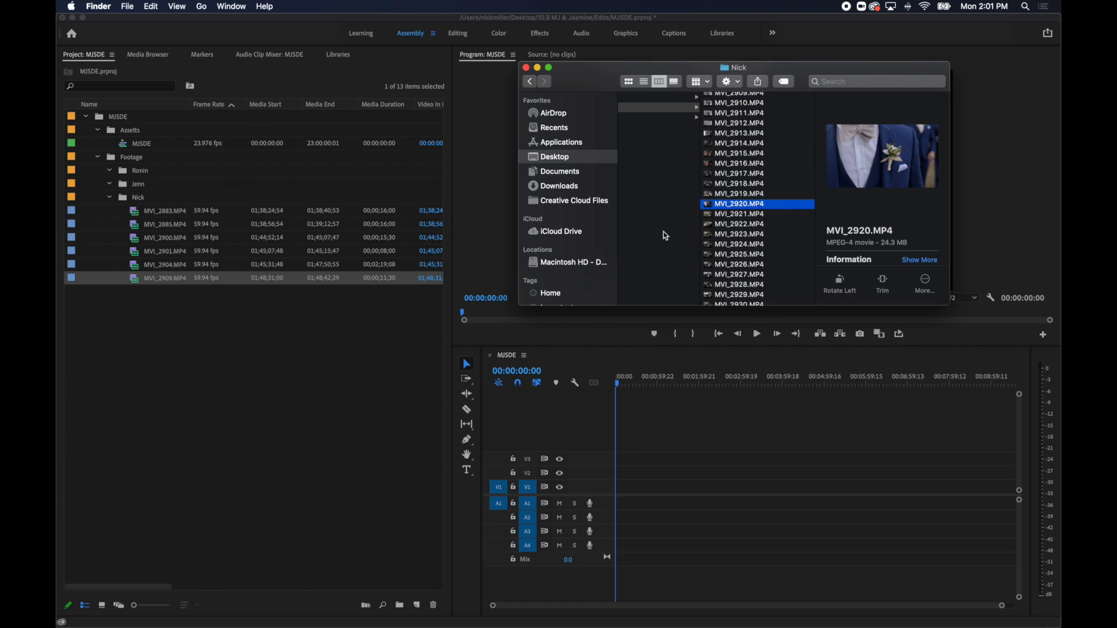
Import the bouquet clip MVI_2921.MP4 into the same Footage sub-bin.
{"action": "key", "text": "Down"}
{"action": "key", "text": "Down"}
{"action": "key", "text": "Up"}
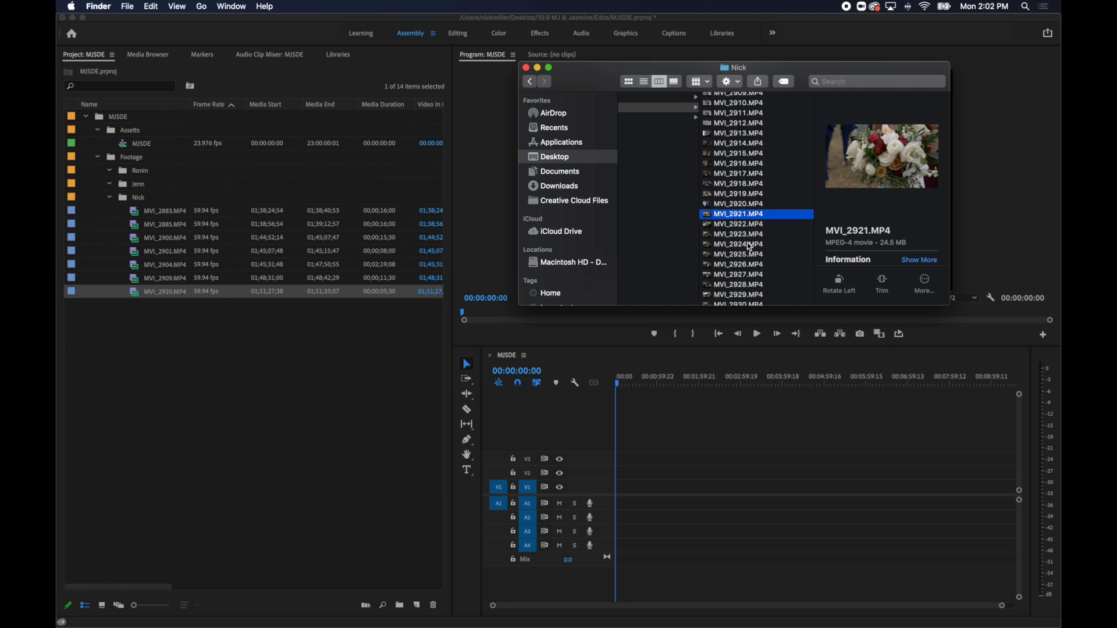
Review the wedding party clips after MVI_2921.MP4 and import MVI_2943.MP4 into the same Footage sub-bin.
{"action": "key", "text": "Down"}
{"action": "key", "text": "Down"}
{"action": "key", "text": "Down"}
{"action": "key", "text": "Down"}
{"action": "key", "text": "Down"}
{"action": "key", "text": "Down"}
{"action": "key", "text": "Down"}
{"action": "key", "text": "Down"}
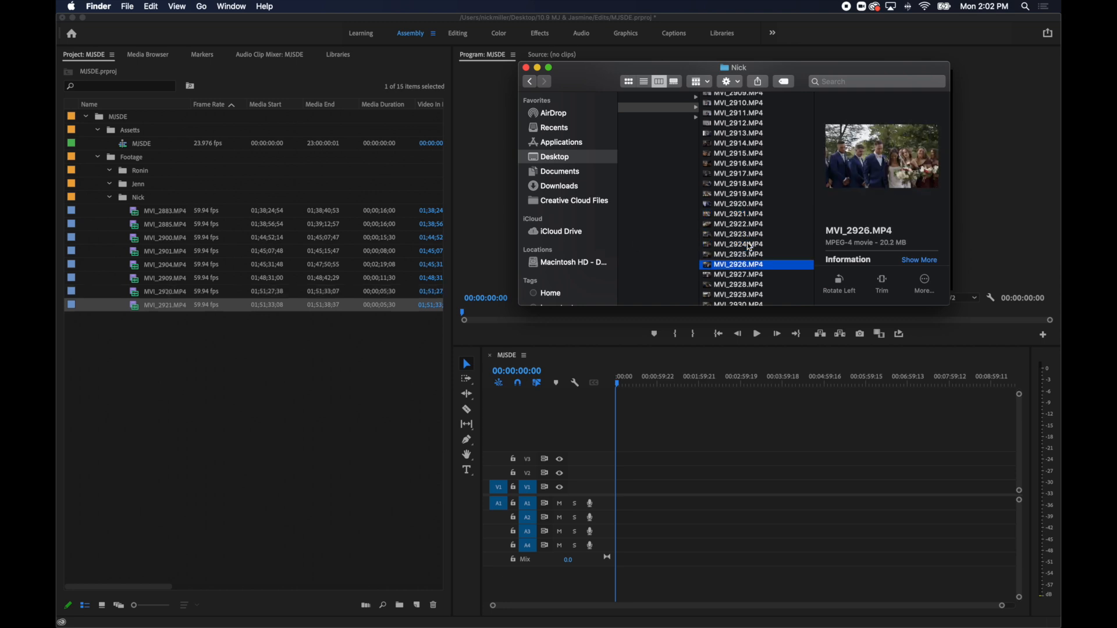
{"action": "key", "text": "Down"}
{"action": "key", "text": "Down"}
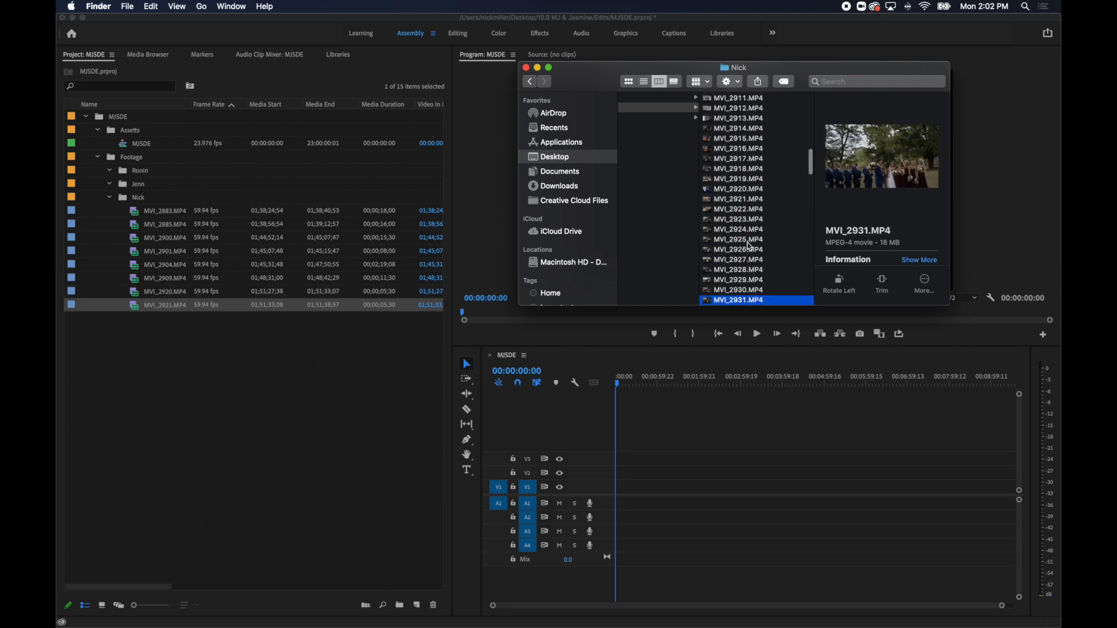
{"action": "key", "text": "Up"}
{"action": "key", "text": "Down"}
{"action": "key", "text": "Down"}
{"action": "key", "text": "Down"}
{"action": "key", "text": "Down"}
{"action": "key", "text": "Down"}
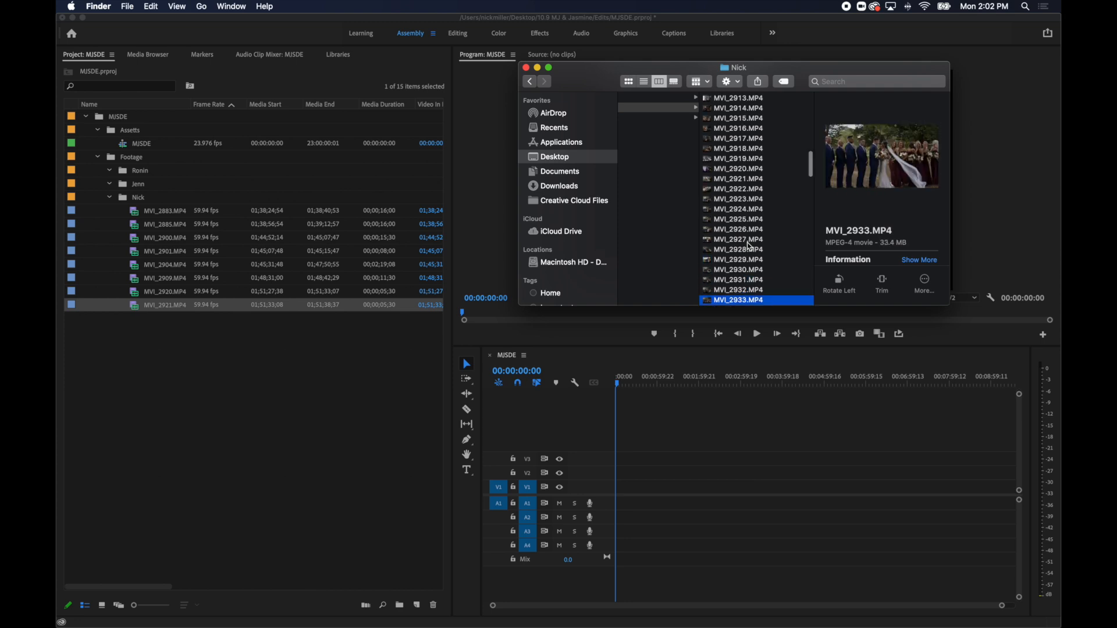
{"action": "key", "text": "Down"}
{"action": "key", "text": "Down"}
{"action": "key", "text": "Down"}
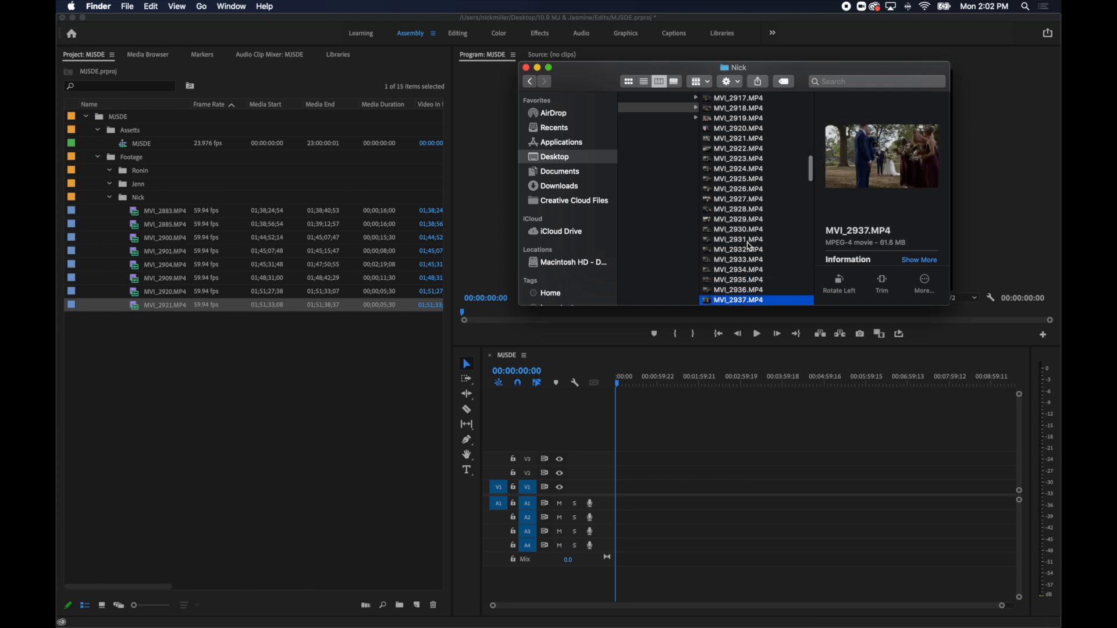
{"action": "key", "text": "Down"}
{"action": "key", "text": "Down"}
{"action": "key", "text": "Down"}
{"action": "key", "text": "Down"}
{"action": "key", "text": "Down"}
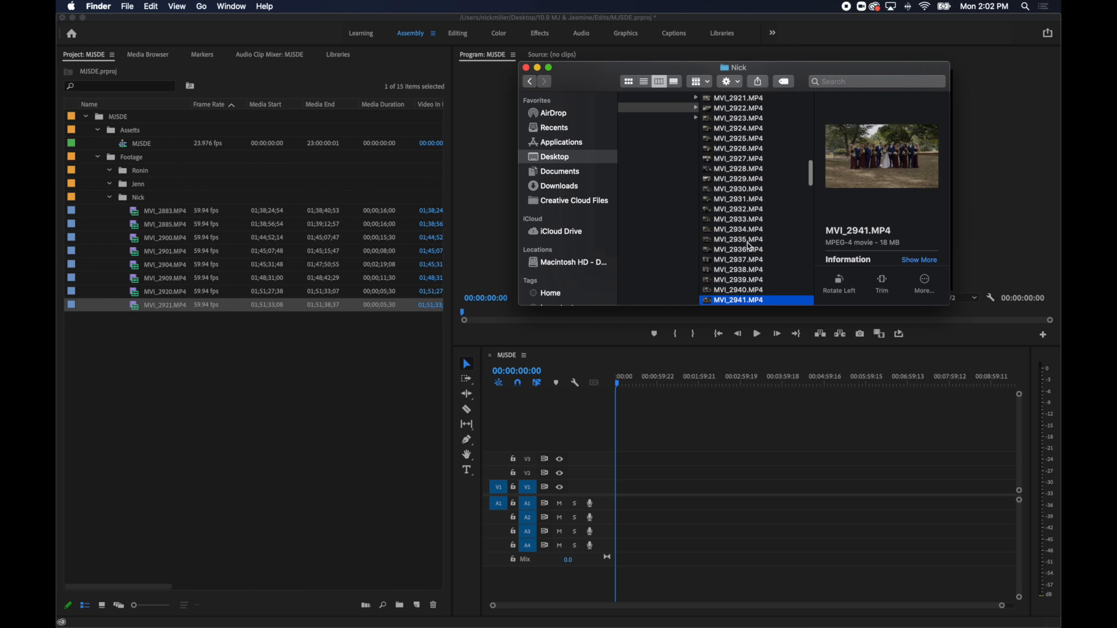
{"action": "key", "text": "Down"}
{"action": "key", "text": "Down"}
{"action": "key", "text": "Up"}
{"action": "key", "text": "Up"}
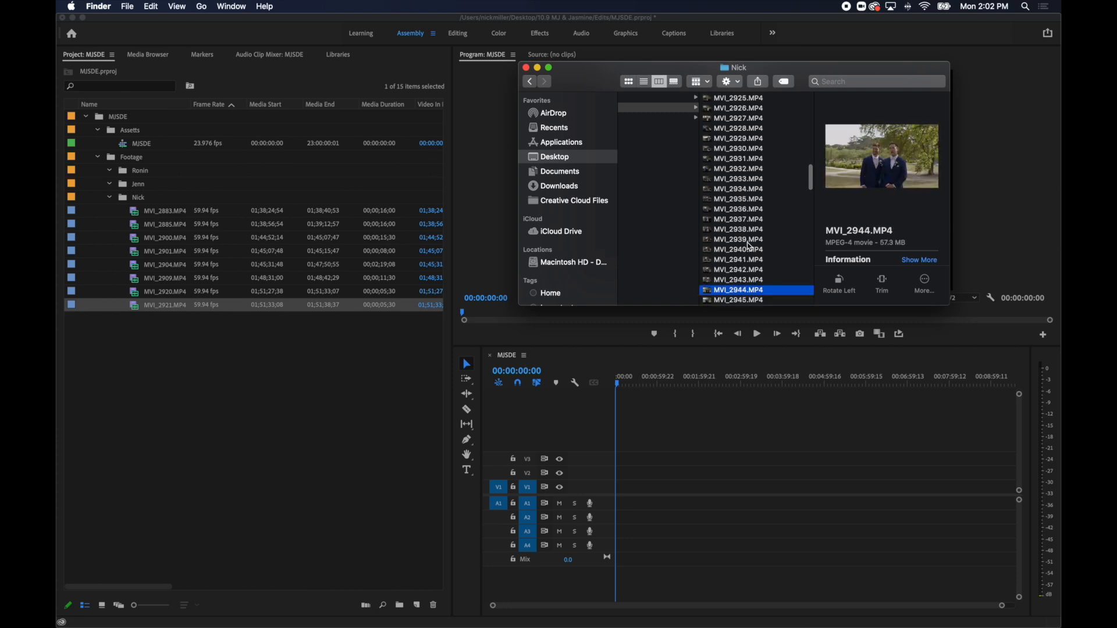
{"action": "left_click_drag", "start_coordinate": [804, 284], "coordinate": [250, 265]}
Review the groomsmen clips after MVI_2943.MP4 and import MVI_2960.MP4 into the same Footage sub-bin.
{"action": "scroll", "coordinate": [755, 239], "scroll_direction": "down", "scroll_amount": 2}
{"action": "scroll", "coordinate": [755, 238], "scroll_direction": "down", "scroll_amount": 2}
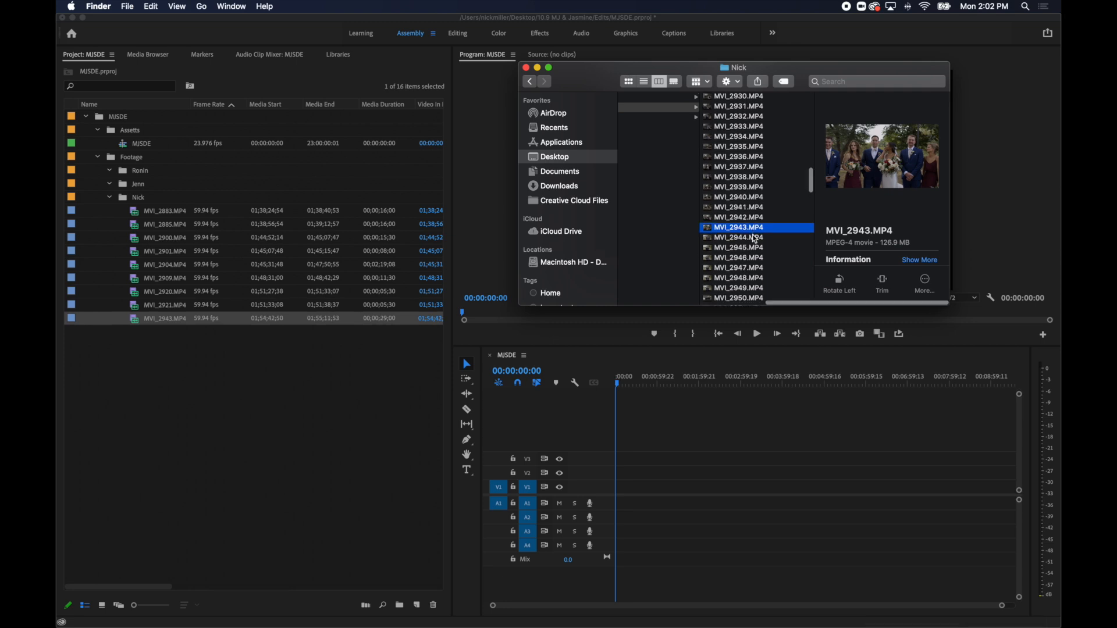
{"action": "key", "text": "Down"}
{"action": "key", "text": "Down"}
{"action": "key", "text": "Down"}
{"action": "key", "text": "Down"}
{"action": "key", "text": "Down"}
{"action": "key", "text": "Down"}
{"action": "key", "text": "Down"}
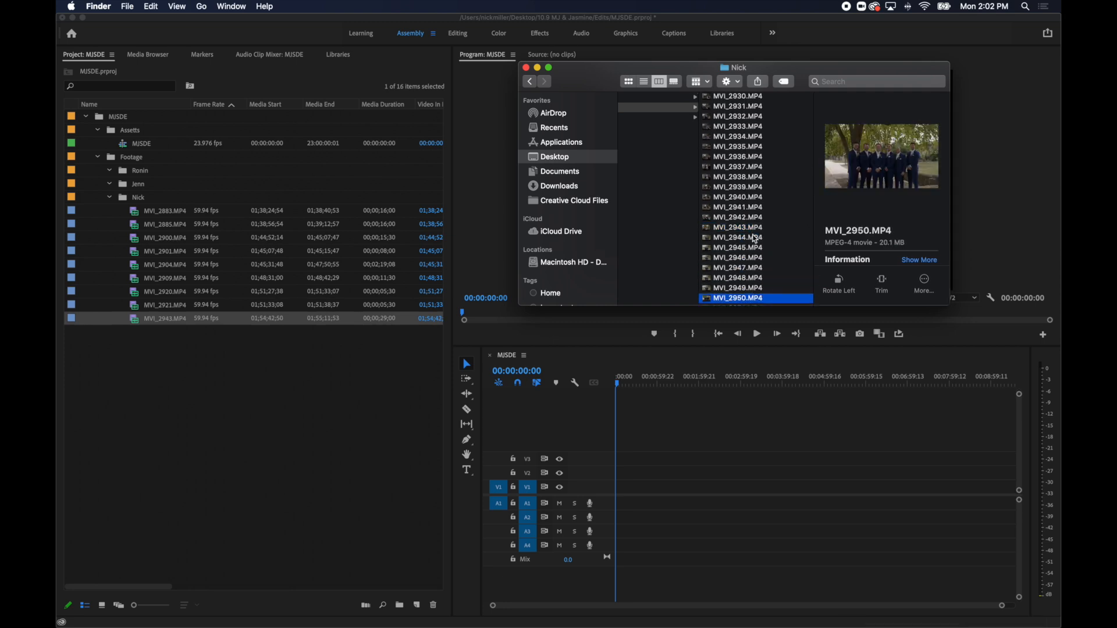
{"action": "key", "text": "Down"}
{"action": "key", "text": "Down"}
{"action": "key", "text": "Down"}
{"action": "key", "text": "Down"}
{"action": "key", "text": "Down"}
{"action": "key", "text": "Down"}
{"action": "key", "text": "Down"}
{"action": "key", "text": "Down"}
{"action": "key", "text": "Down"}
{"action": "key", "text": "Down"}
{"action": "key", "text": "Down"}
{"action": "key", "text": "Down"}
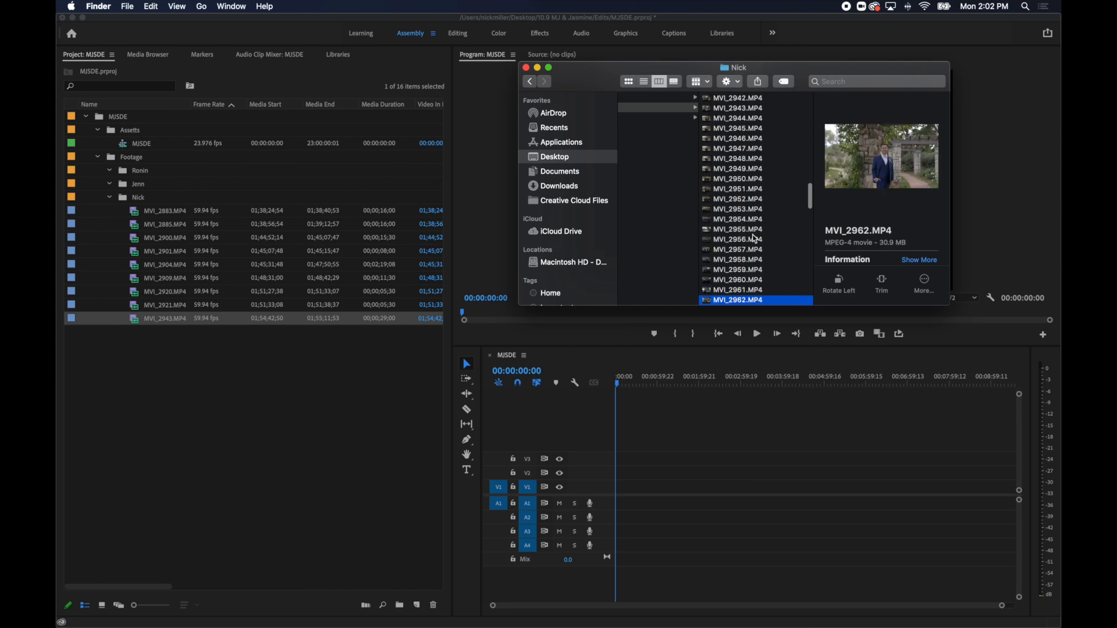
{"action": "key", "text": "Up"}
{"action": "key", "text": "Up"}
{"action": "key", "text": "Up"}
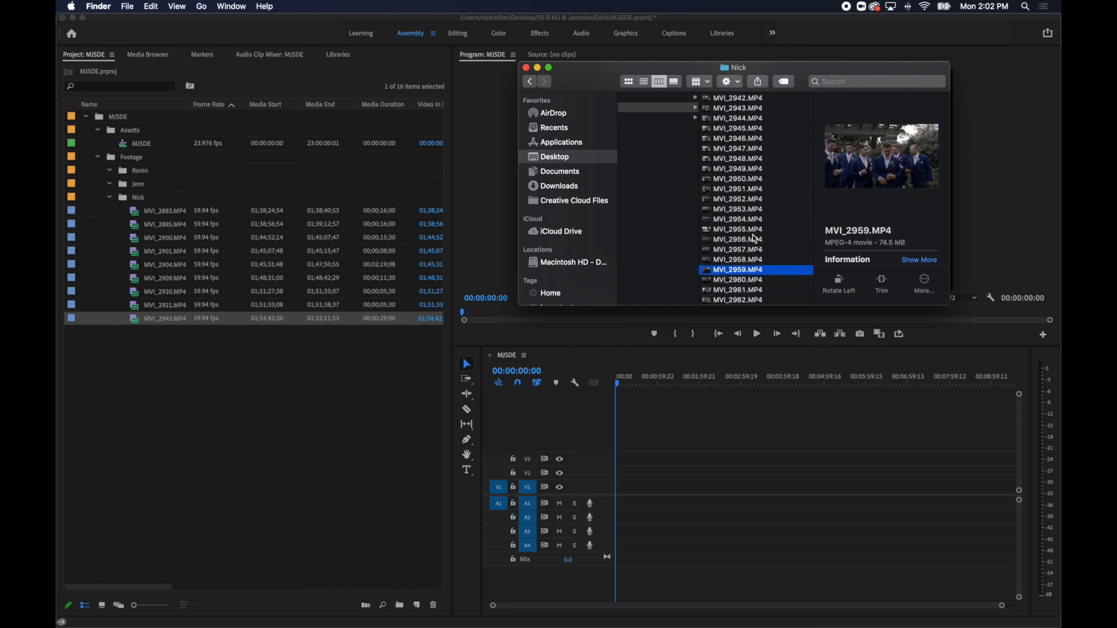
{"action": "key", "text": "Down"}
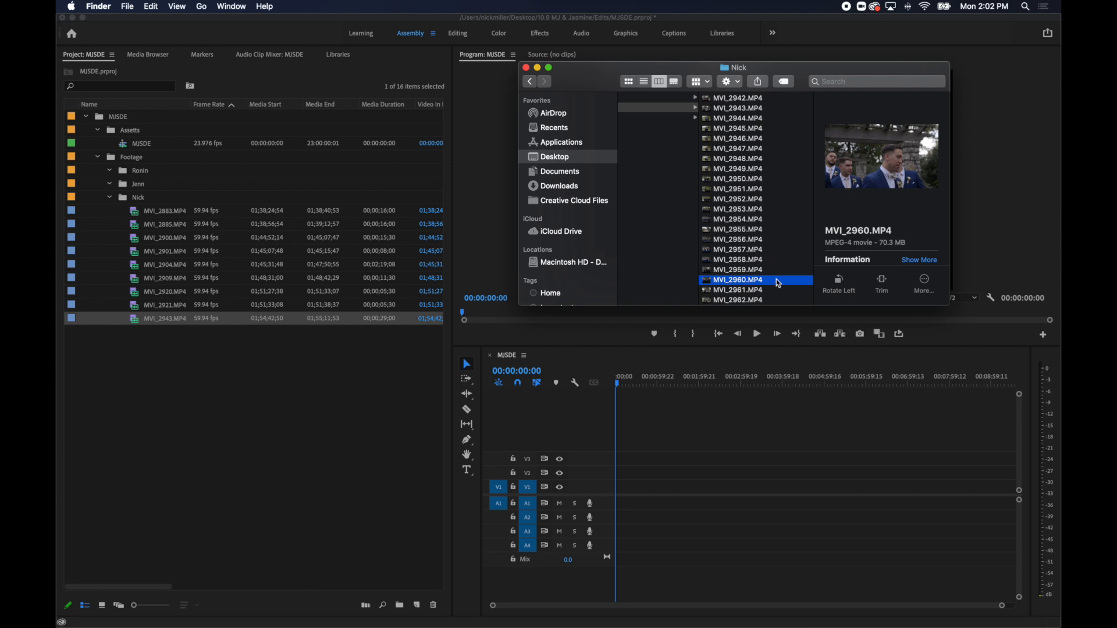
Review the couple's garden clips after MVI_2960.MP4 and import MVI_2976.MP4 into the same Footage sub-bin.
{"action": "key", "text": "Down"}
{"action": "key", "text": "Down"}
{"action": "key", "text": "Down"}
{"action": "key", "text": "Down"}
{"action": "key", "text": "Down"}
{"action": "key", "text": "Down"}
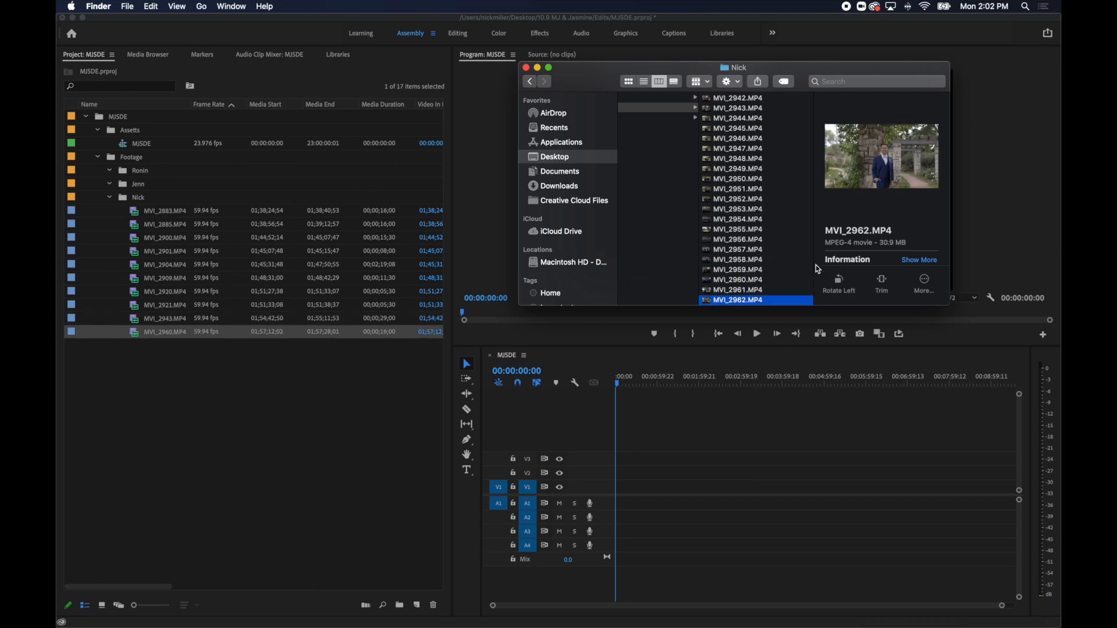
{"action": "key", "text": "Down"}
{"action": "key", "text": "Down"}
{"action": "key", "text": "Down"}
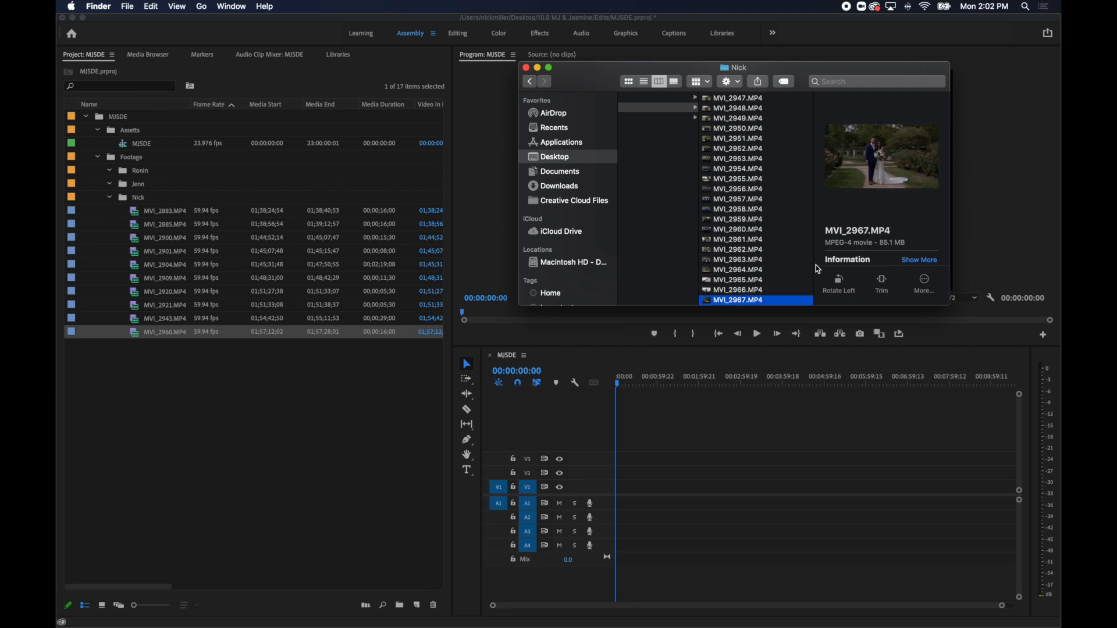
{"action": "key", "text": "Down"}
{"action": "key", "text": "Down"}
{"action": "key", "text": "Down"}
{"action": "key", "text": "Down"}
{"action": "key", "text": "Down"}
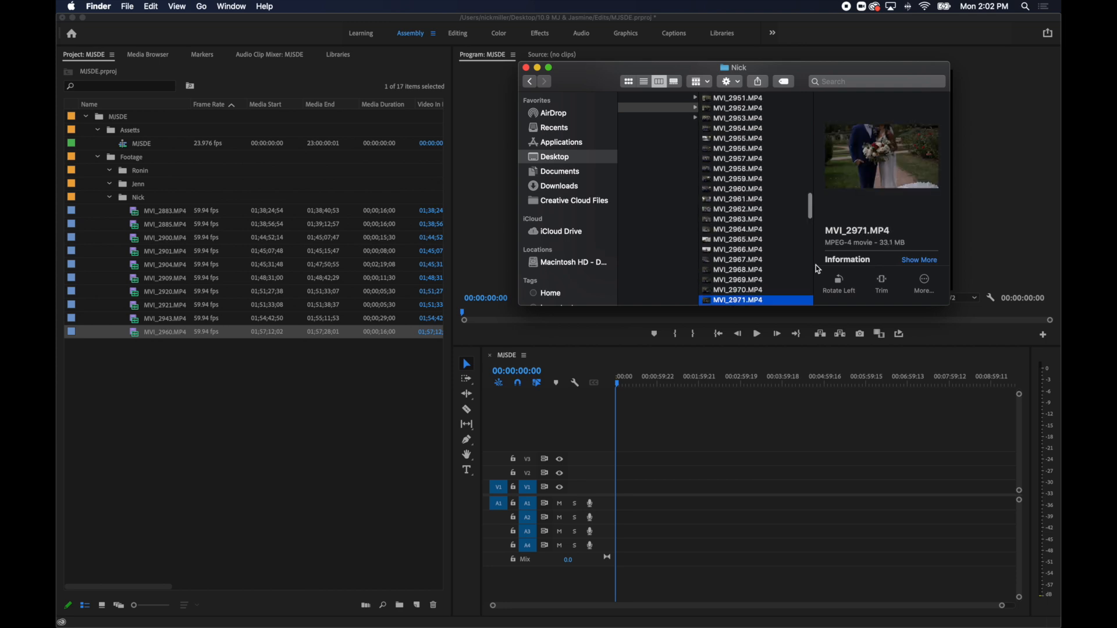
{"action": "key", "text": "Down"}
{"action": "key", "text": "Down"}
{"action": "key", "text": "Down"}
{"action": "key", "text": "Down"}
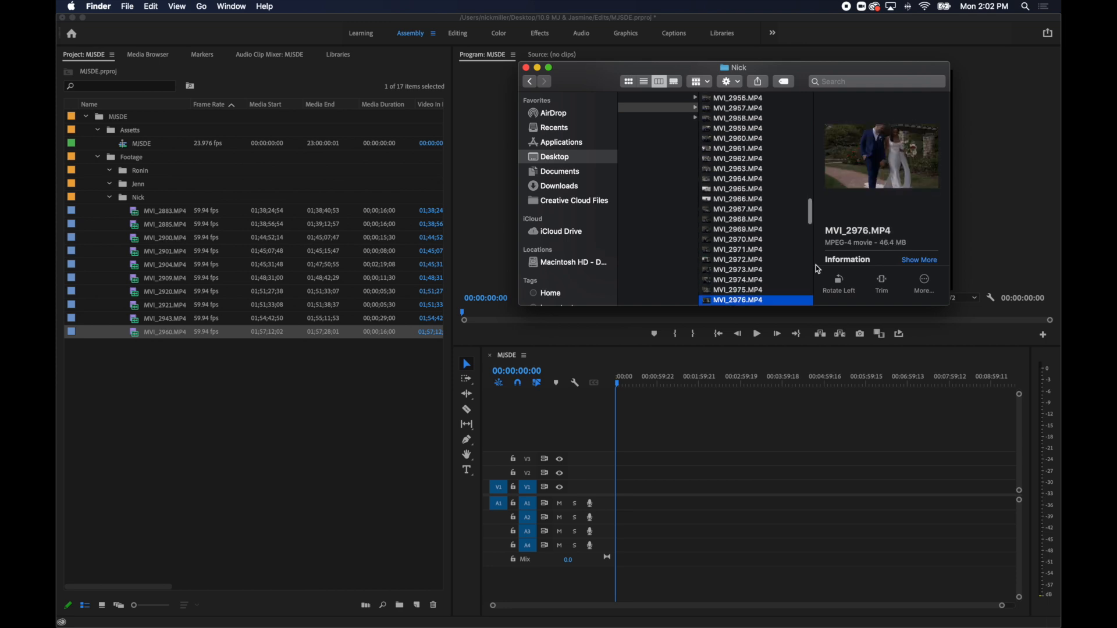
{"action": "key", "text": "Up"}
{"action": "key", "text": "Up"}
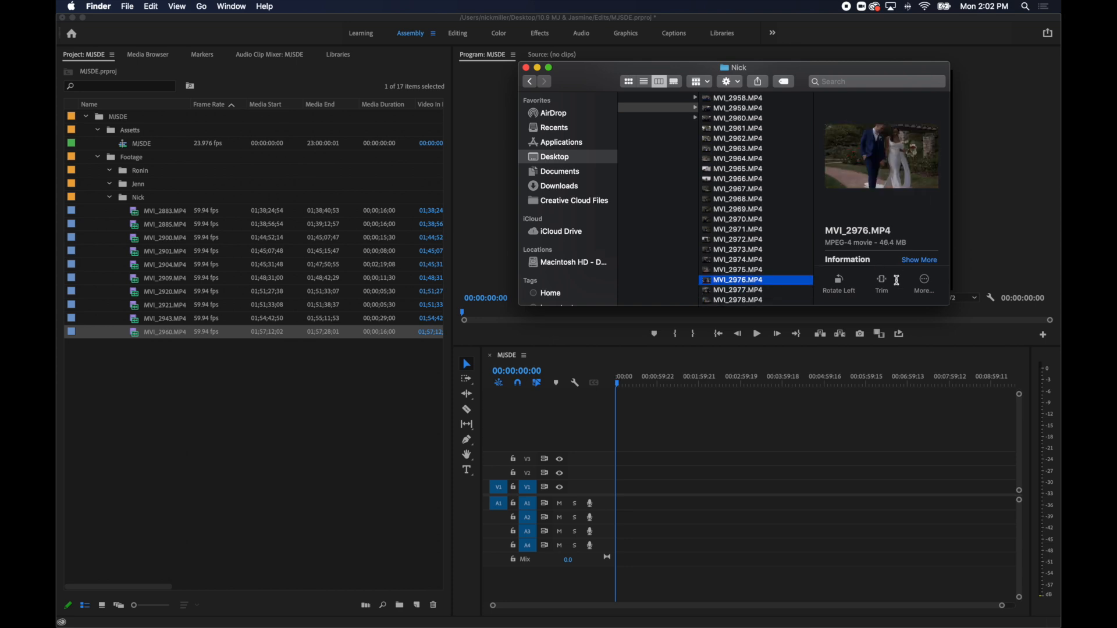
{"action": "key", "text": "space"}
{"action": "key", "text": "space"}
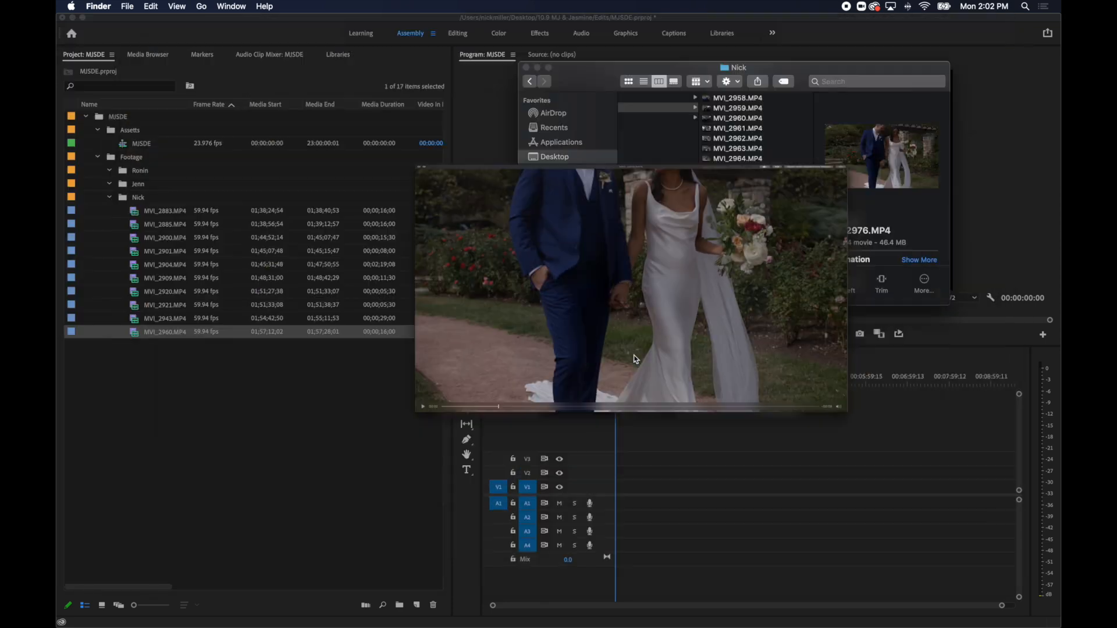
{"action": "left_click_drag", "start_coordinate": [746, 280], "coordinate": [336, 279]}
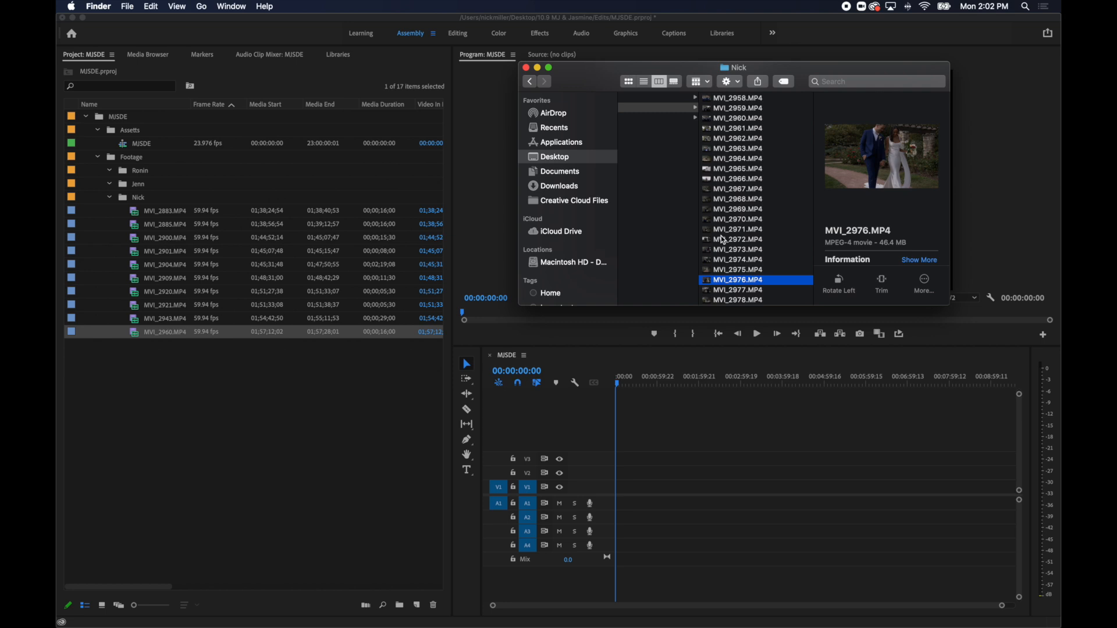
Review the clips after MVI_2976.MP4, preview MVI_2988.MP4 and import it into the same Footage sub-bin.
{"action": "key", "text": "Down"}
{"action": "key", "text": "Down"}
{"action": "key", "text": "Down"}
{"action": "key", "text": "Down"}
{"action": "key", "text": "Down"}
{"action": "key", "text": "Down"}
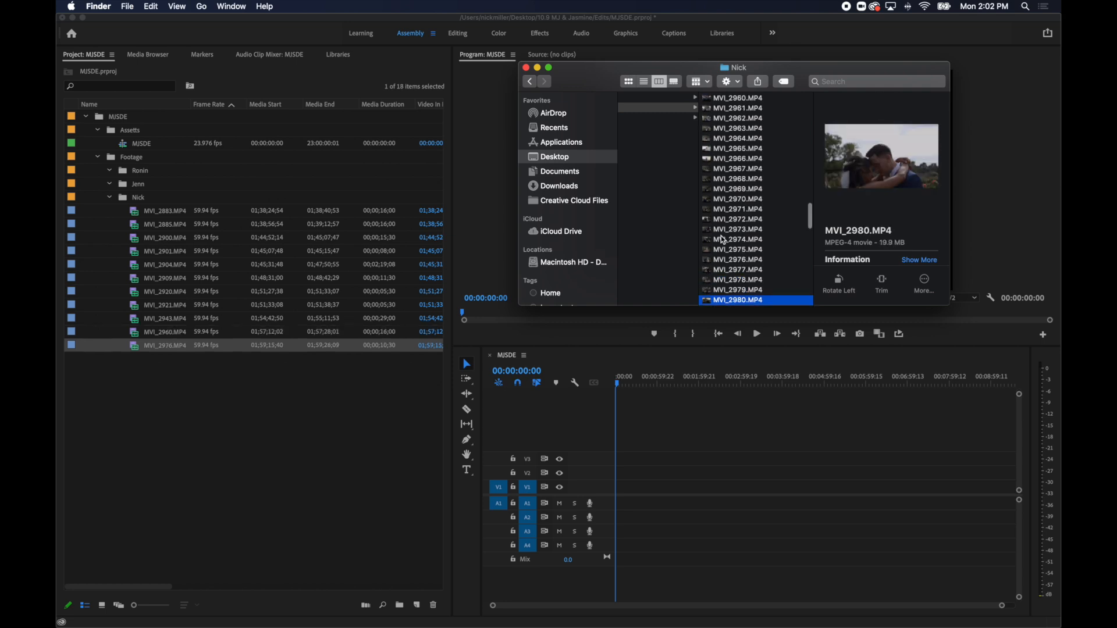
{"action": "key", "text": "Down"}
{"action": "key", "text": "Down"}
{"action": "key", "text": "Down"}
{"action": "key", "text": "Down"}
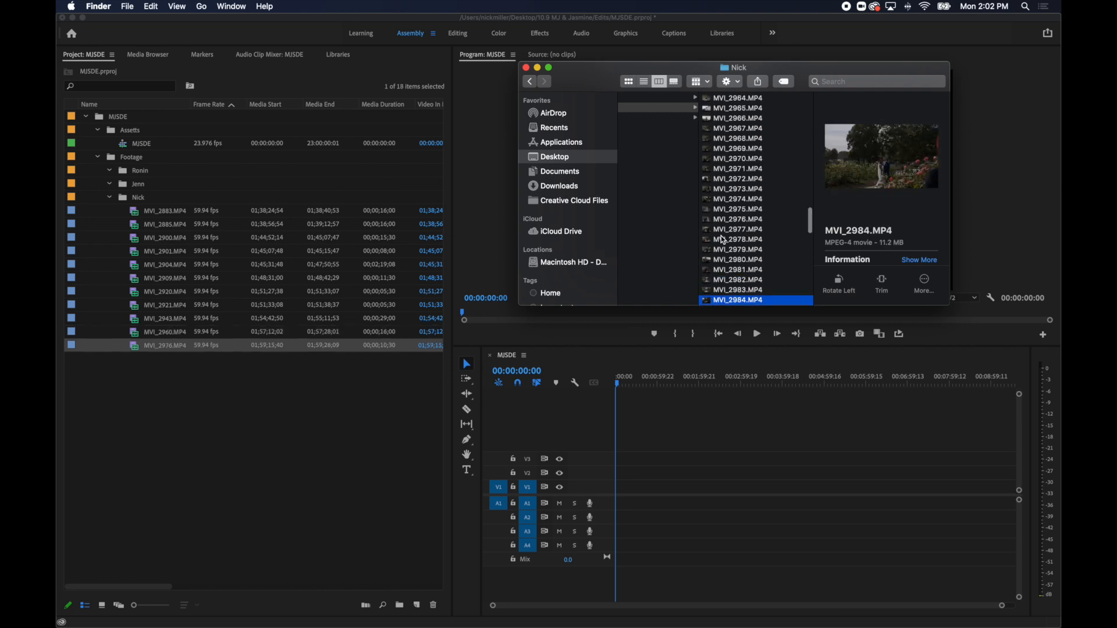
{"action": "key", "text": "space"}
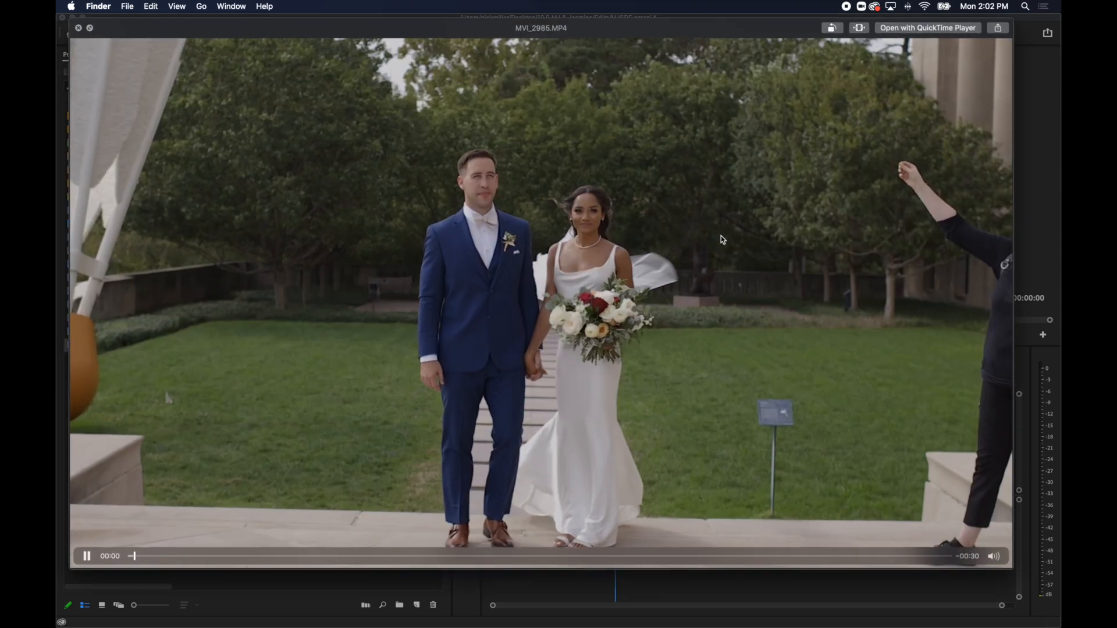
{"action": "key", "text": "Down"}
{"action": "key", "text": "Down"}
{"action": "key", "text": "Down"}
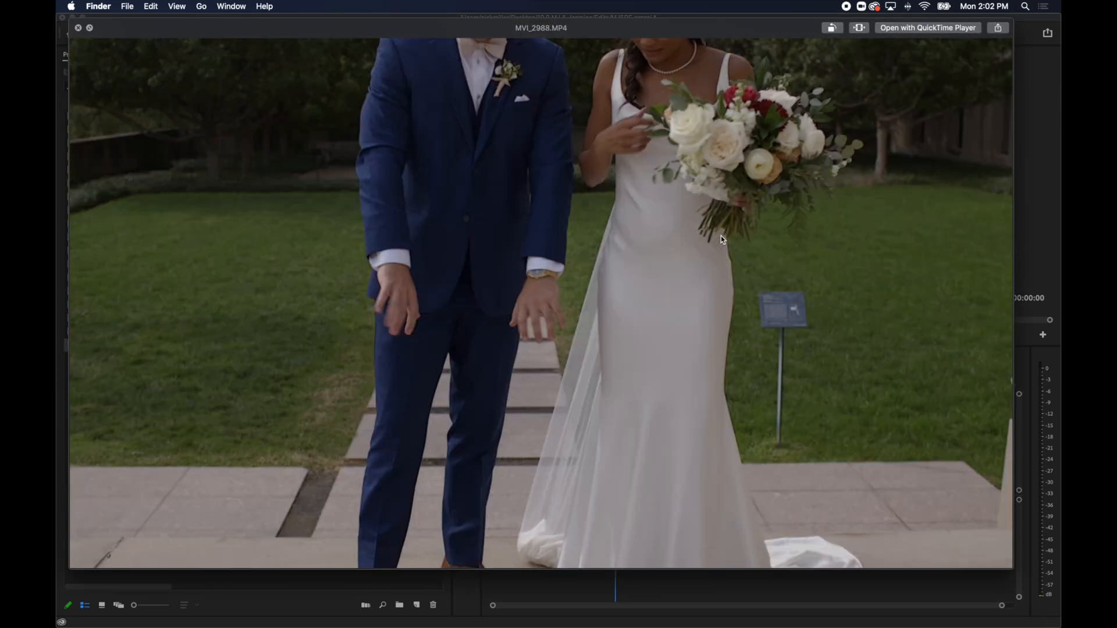
{"action": "key", "text": "Up"}
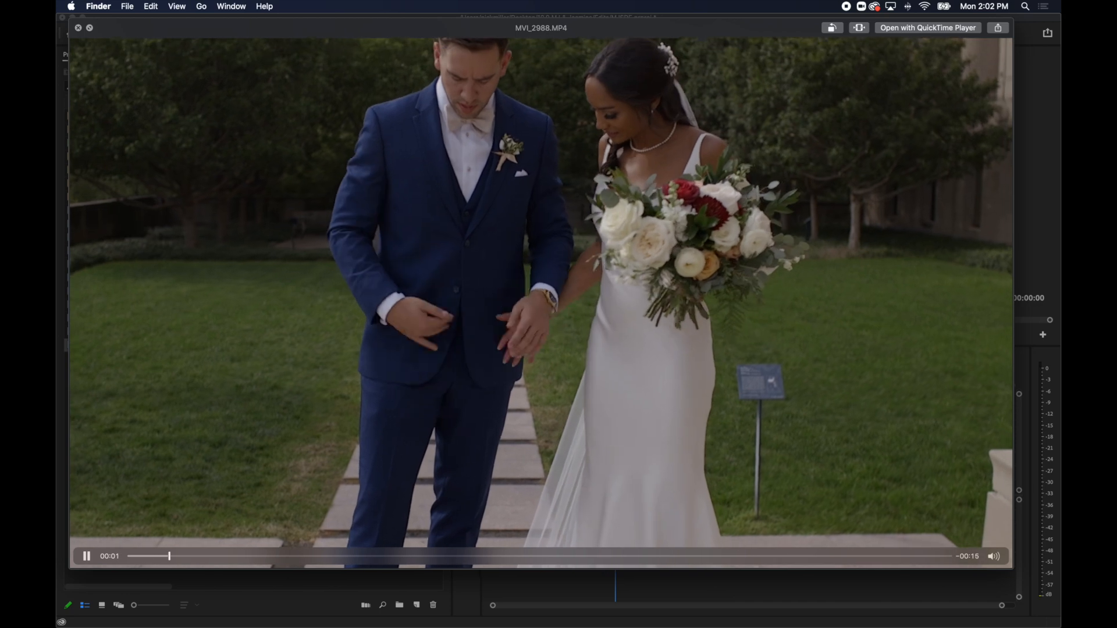
{"action": "left_click_drag", "start_coordinate": [449, 556], "coordinate": [559, 556]}
{"action": "key", "text": "space"}
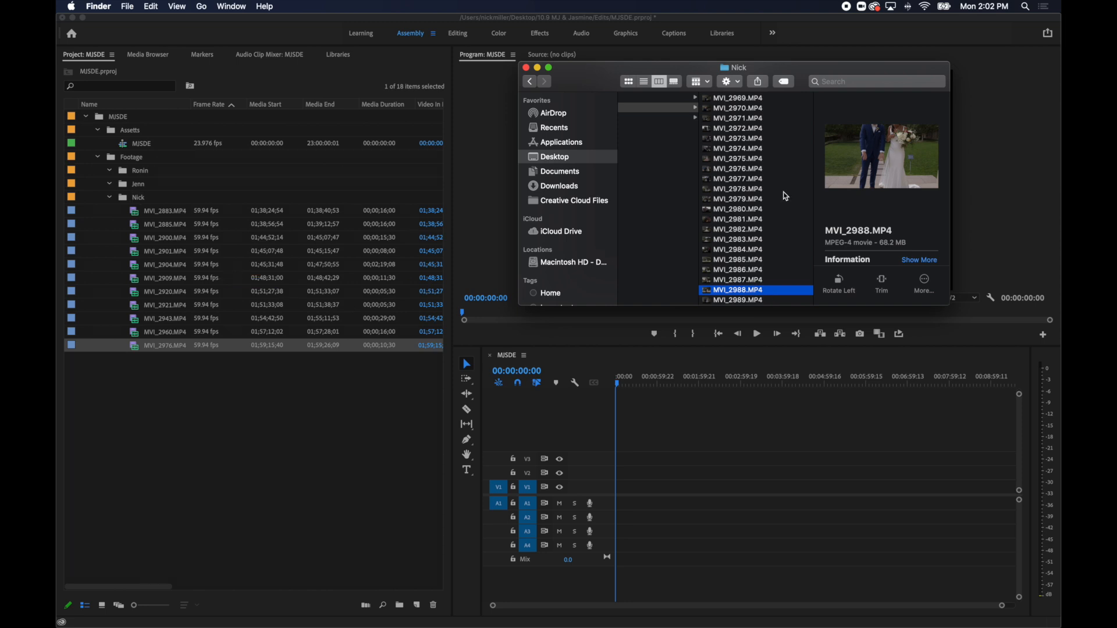
Review the couple's clips after MVI_2988.MP4, preview the walking shot MVI_2998.MP4 and import it into the same Footage sub-bin.
{"action": "key", "text": "Down"}
{"action": "key", "text": "Down"}
{"action": "key", "text": "Down"}
{"action": "key", "text": "Down"}
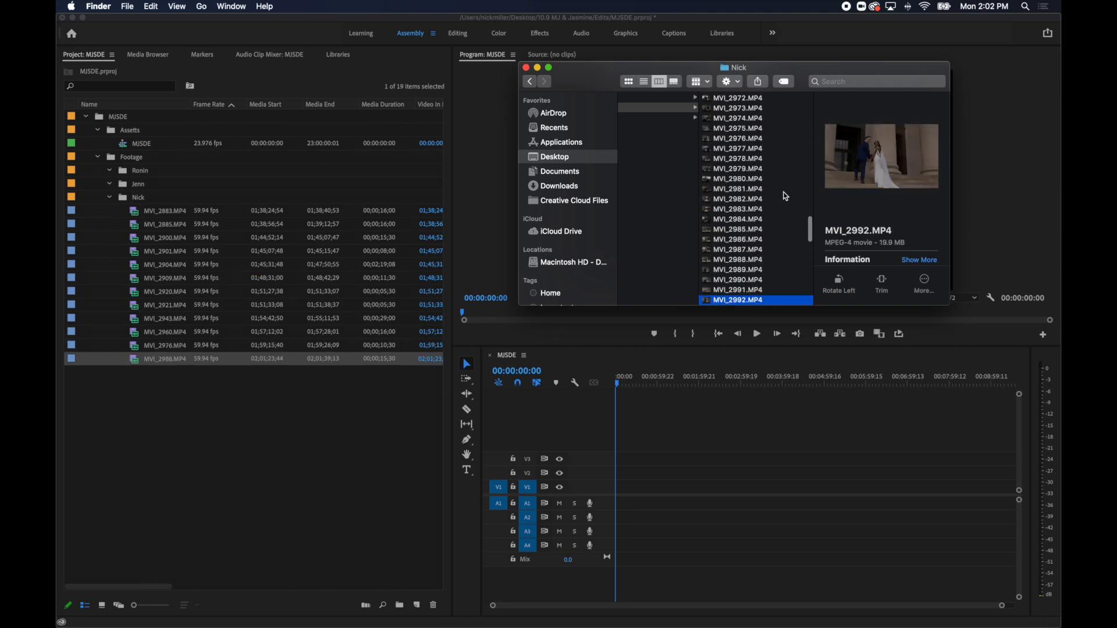
{"action": "key", "text": "Up"}
{"action": "key", "text": "Down"}
{"action": "key", "text": "Down"}
{"action": "key", "text": "Down"}
{"action": "key", "text": "Down"}
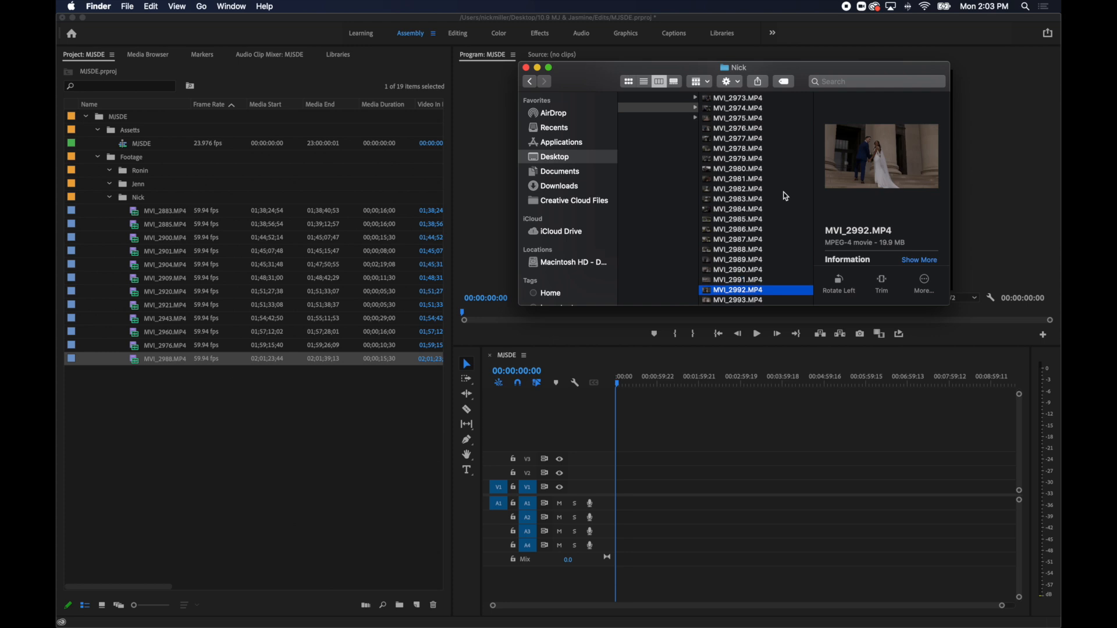
{"action": "key", "text": "Down"}
{"action": "key", "text": "Down"}
{"action": "key", "text": "Down"}
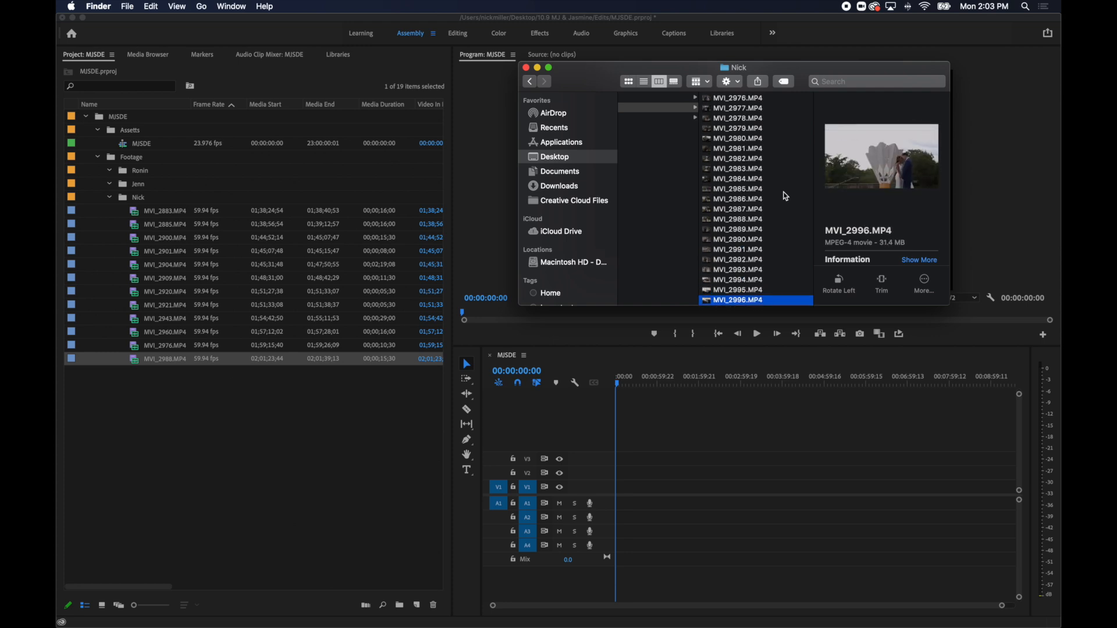
{"action": "key", "text": "space"}
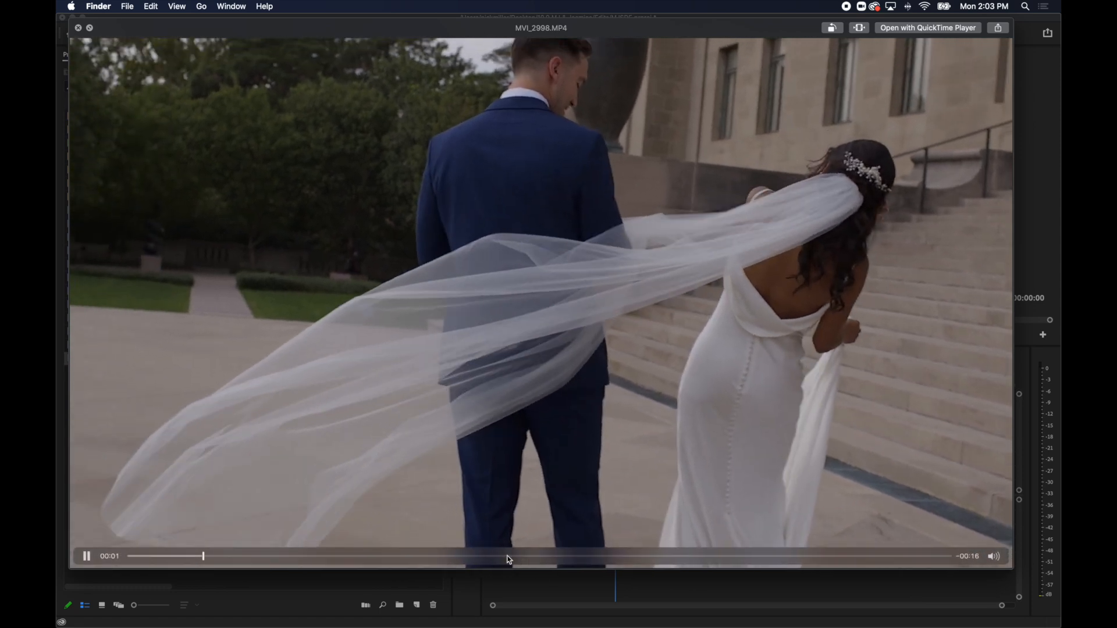
{"action": "left_click_drag", "start_coordinate": [509, 560], "coordinate": [643, 558]}
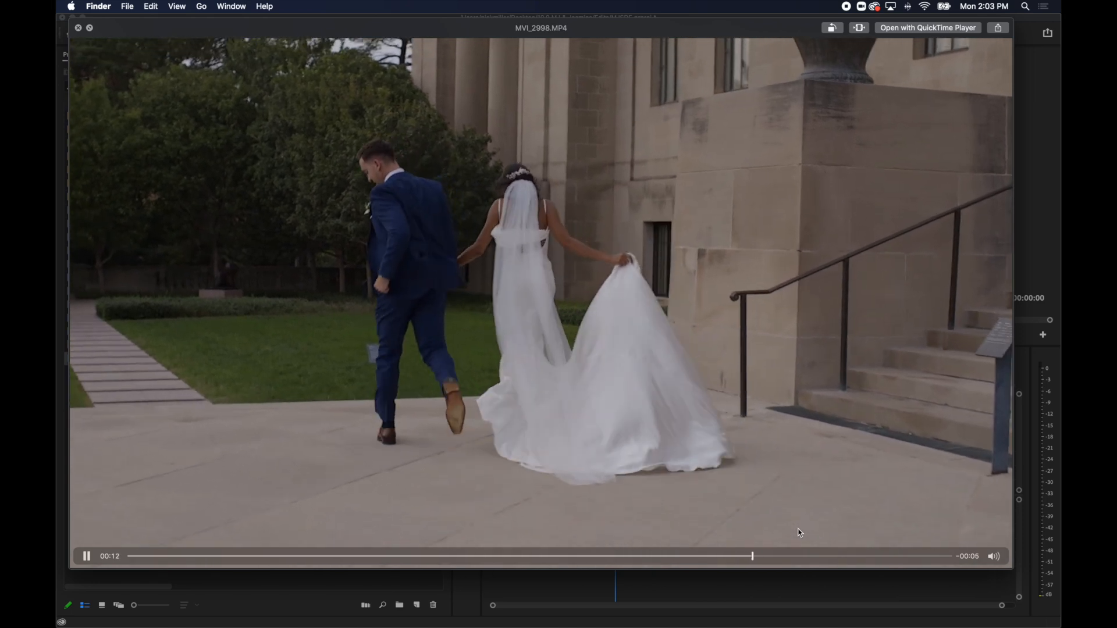
{"action": "key", "text": "space"}
{"action": "left_click_drag", "start_coordinate": [753, 289], "coordinate": [262, 305]}
Review the clips after MVI_2998.MP4 and import the ceremony clips MVI_3007.MP4 and MVI_3008.MP4 into the same Footage sub-bin.
{"action": "key", "text": "Down"}
{"action": "key", "text": "Down"}
{"action": "key", "text": "Down"}
{"action": "key", "text": "Down"}
{"action": "key", "text": "Down"}
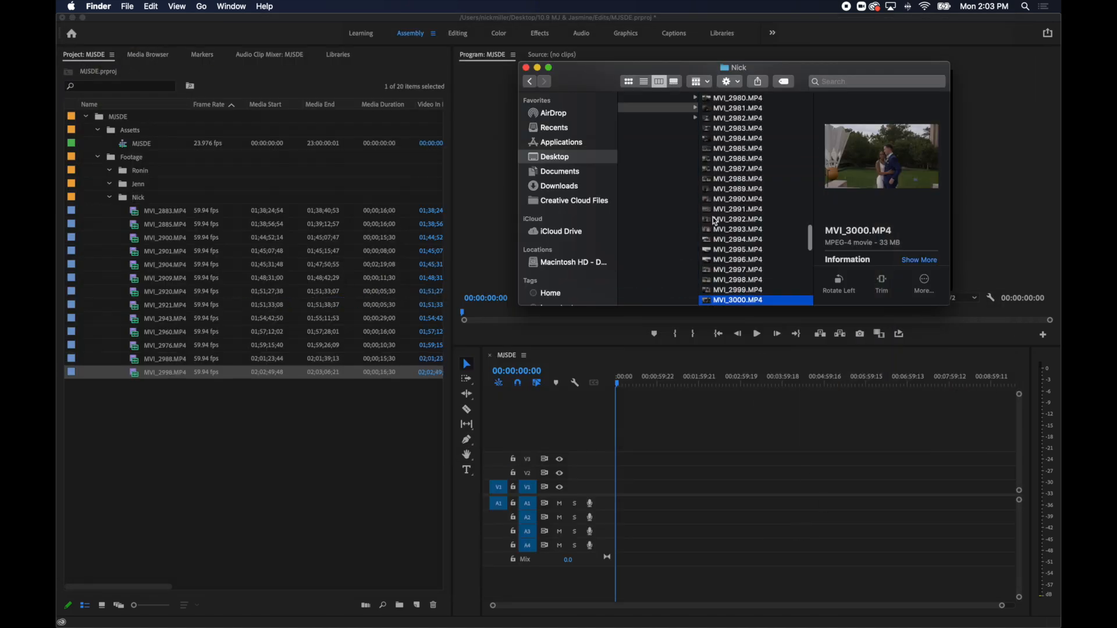
{"action": "key", "text": "Down"}
{"action": "key", "text": "Down"}
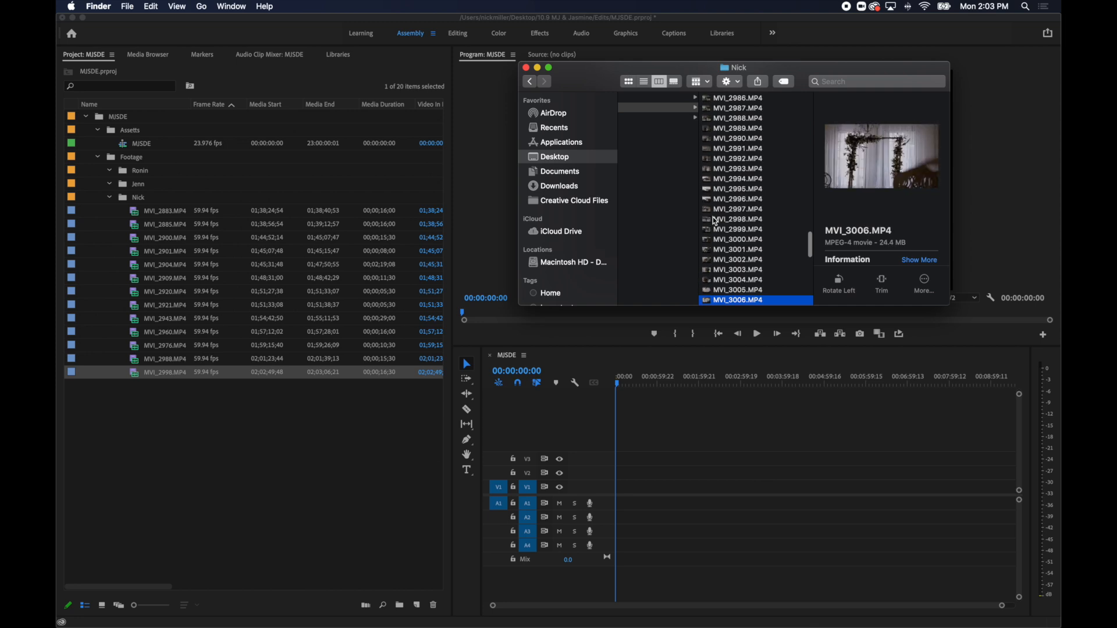
{"action": "key", "text": "Up"}
{"action": "key", "text": "Down"}
{"action": "key", "text": "Down"}
{"action": "key", "text": "Down"}
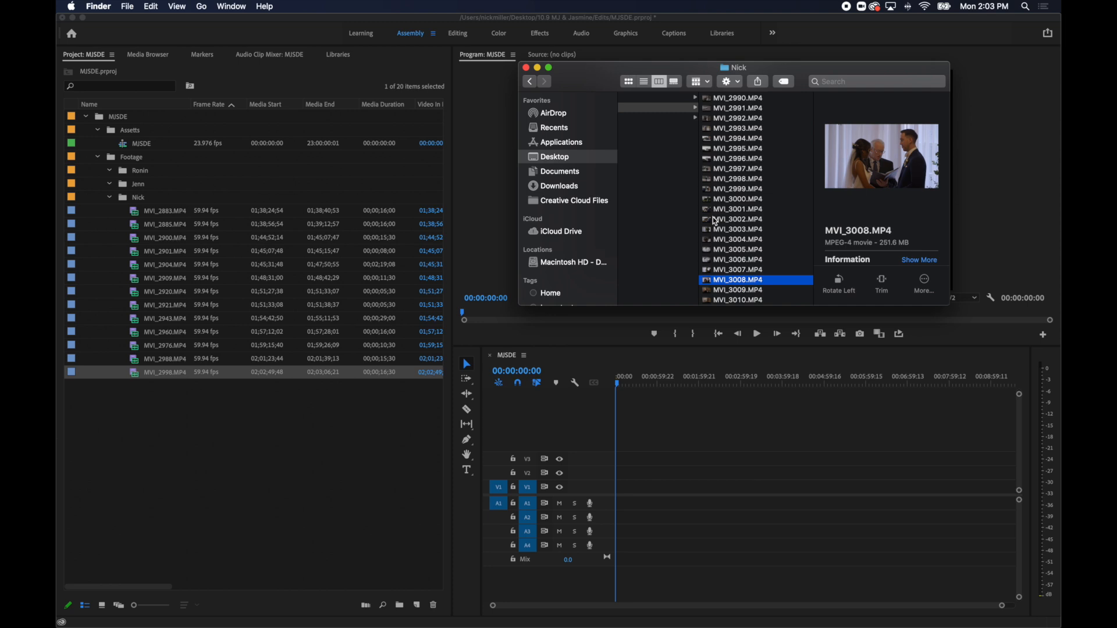
{"action": "key", "text": "Up"}
{"action": "key", "text": "space"}
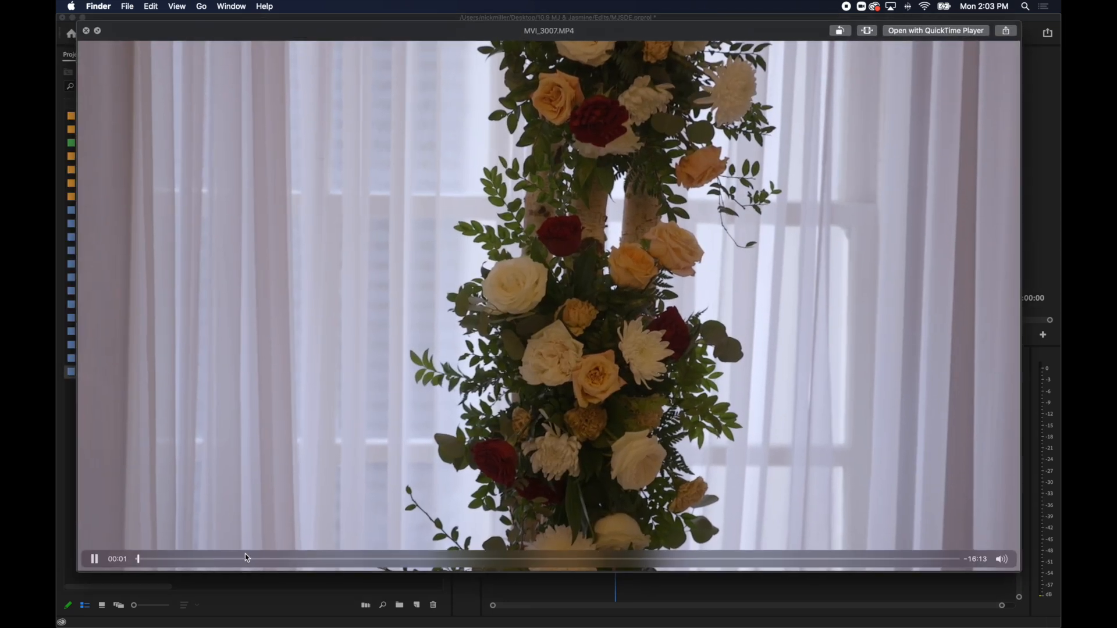
{"action": "left_click_drag", "start_coordinate": [246, 558], "coordinate": [400, 569]}
{"action": "key", "text": "space"}
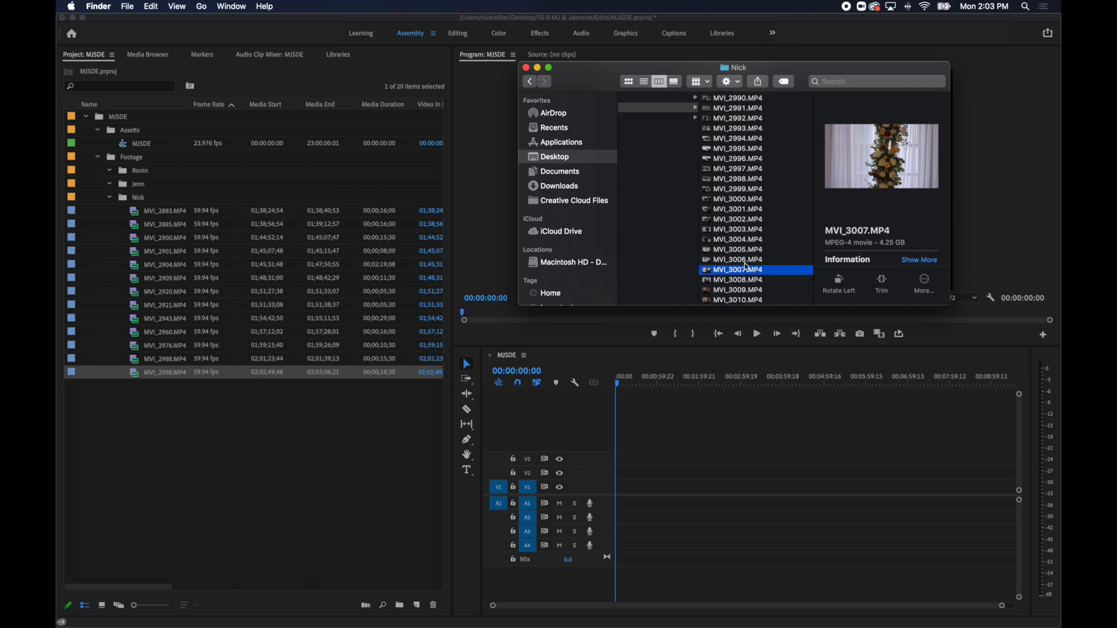
{"action": "left_click", "coordinate": [758, 281]}
{"action": "scroll", "coordinate": [759, 281], "scroll_direction": "down", "scroll_amount": 1}
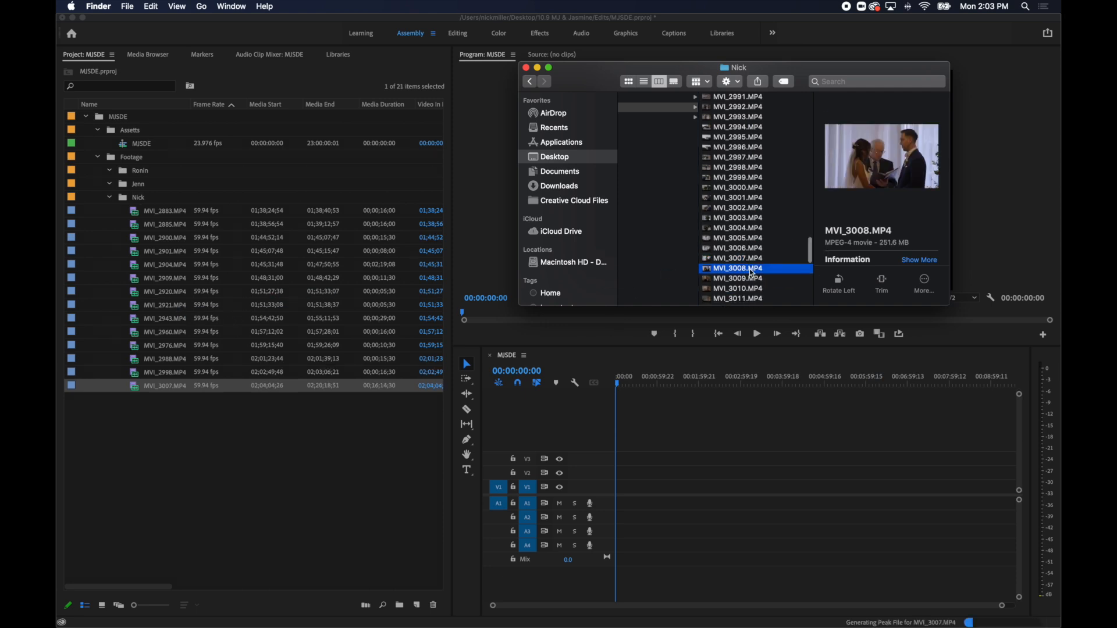
Examine the remaining clips after MVI_3008.MP4, through MVI_3020.MP4, for usable shots.
{"action": "scroll", "coordinate": [753, 261], "scroll_direction": "down", "scroll_amount": 2}
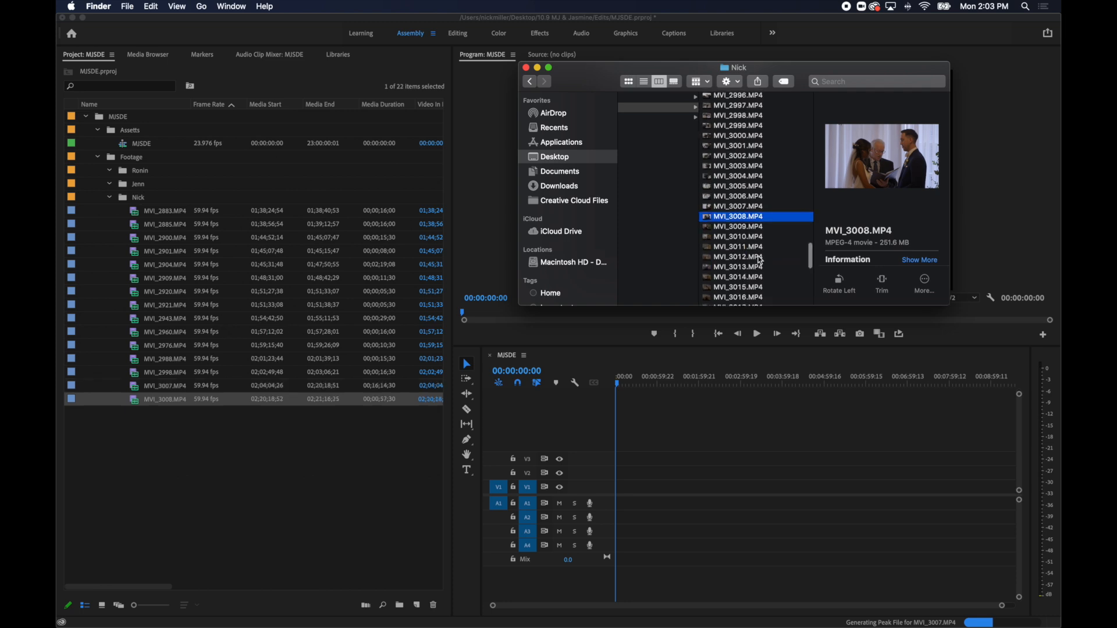
{"action": "left_click", "coordinate": [758, 257]}
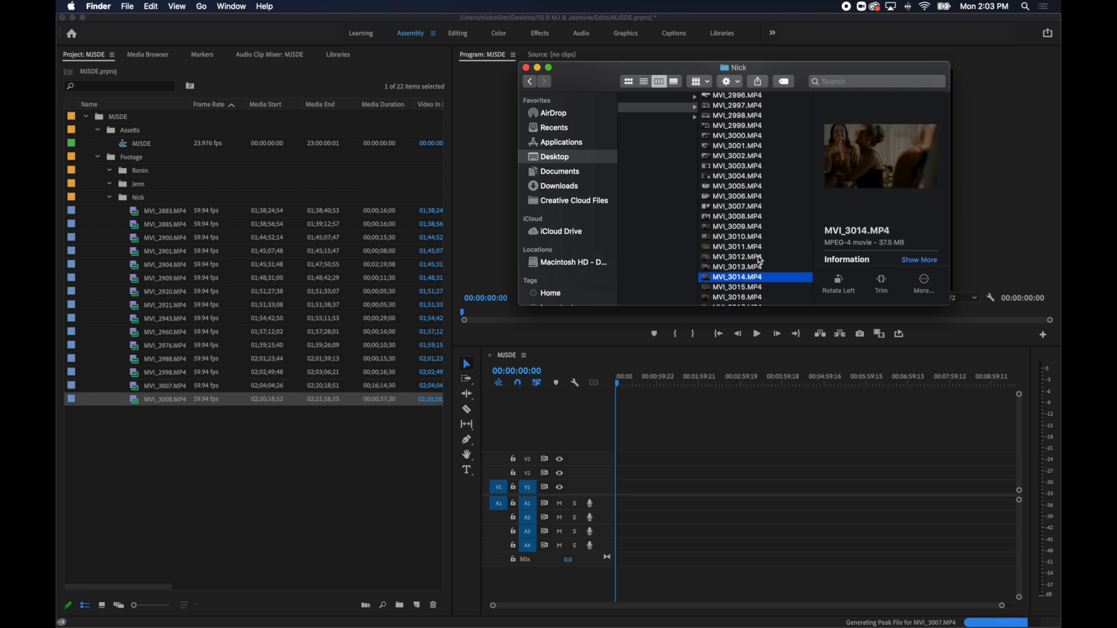
{"action": "key", "text": "Down"}
{"action": "key", "text": "Down"}
{"action": "key", "text": "Up"}
{"action": "key", "text": "Up"}
{"action": "key", "text": "Up"}
{"action": "key", "text": "Up"}
{"action": "key", "text": "Up"}
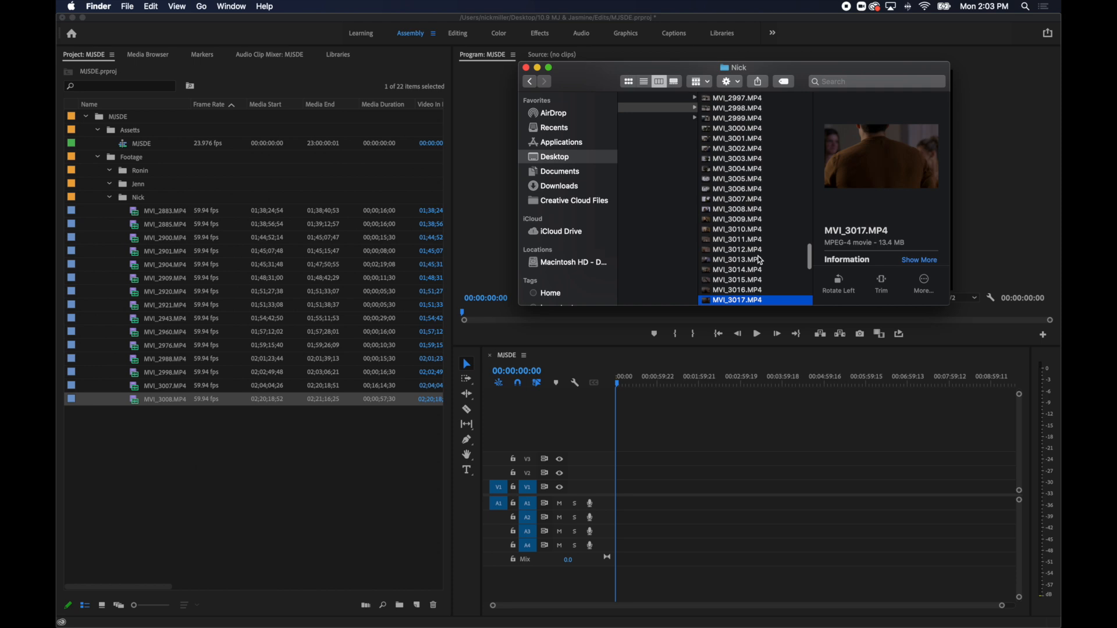
{"action": "key", "text": "Up"}
{"action": "key", "text": "Up"}
{"action": "key", "text": "Up"}
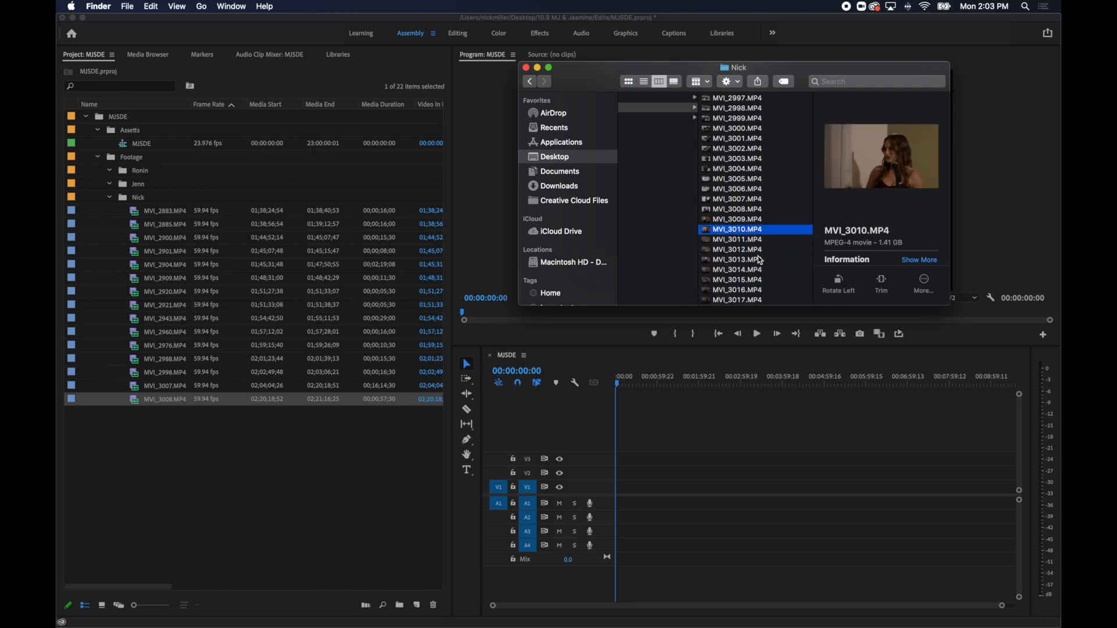
{"action": "key", "text": "Down"}
{"action": "key", "text": "Down"}
{"action": "key", "text": "Down"}
{"action": "key", "text": "Down"}
{"action": "key", "text": "Down"}
{"action": "key", "text": "Down"}
{"action": "key", "text": "Down"}
{"action": "key", "text": "Down"}
{"action": "key", "text": "Down"}
{"action": "key", "text": "Down"}
{"action": "key", "text": "Down"}
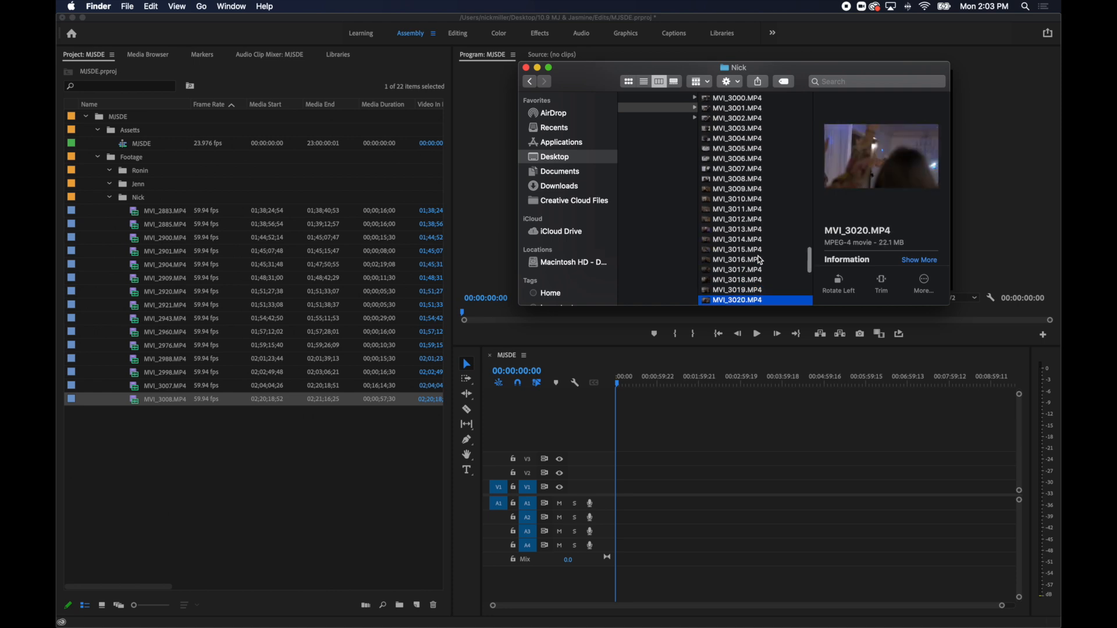
Open the Ronin footage folder, preview the ceremony arch clip MVI_6098.MP4 and import it into the Ronin bin.
{"action": "key", "text": "Left"}
{"action": "key", "text": "Down"}
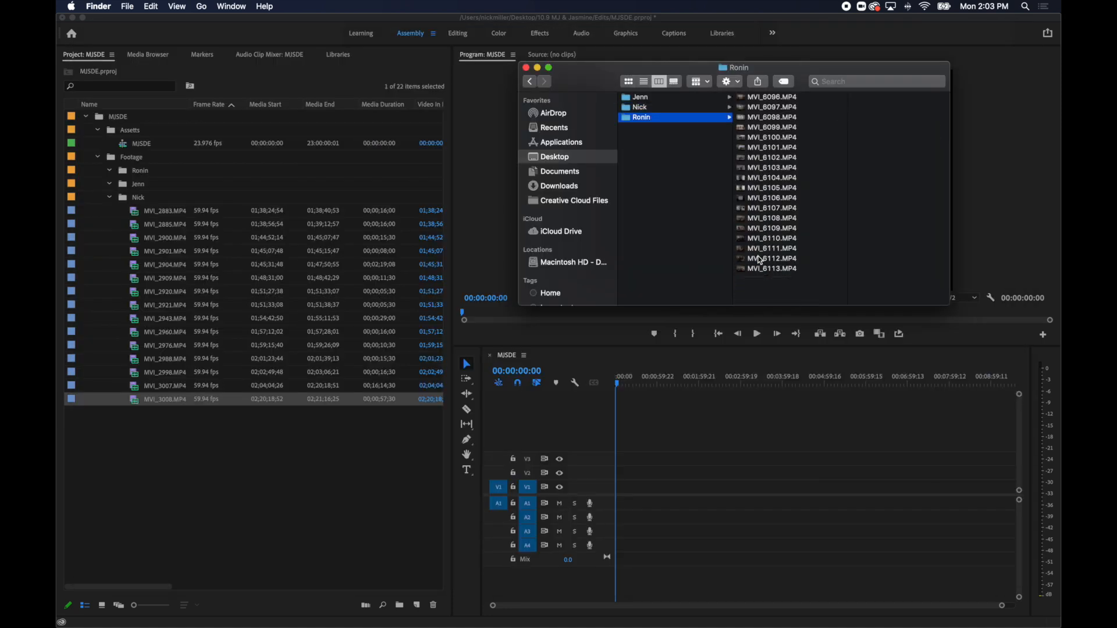
{"action": "key", "text": "Right"}
{"action": "key", "text": "Down"}
{"action": "key", "text": "Down"}
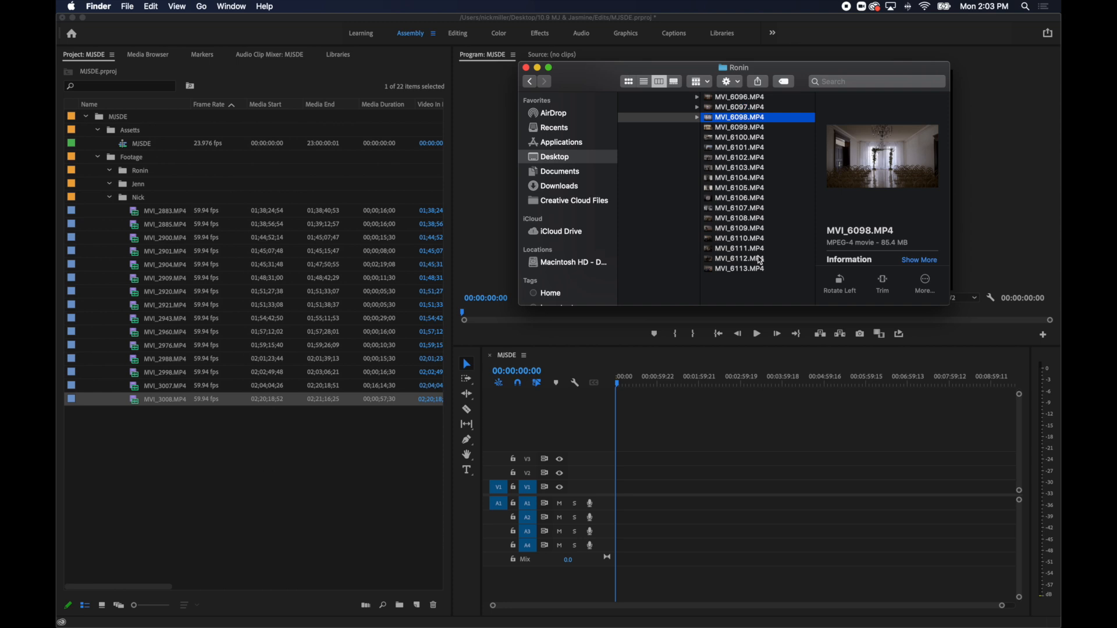
{"action": "key", "text": "space"}
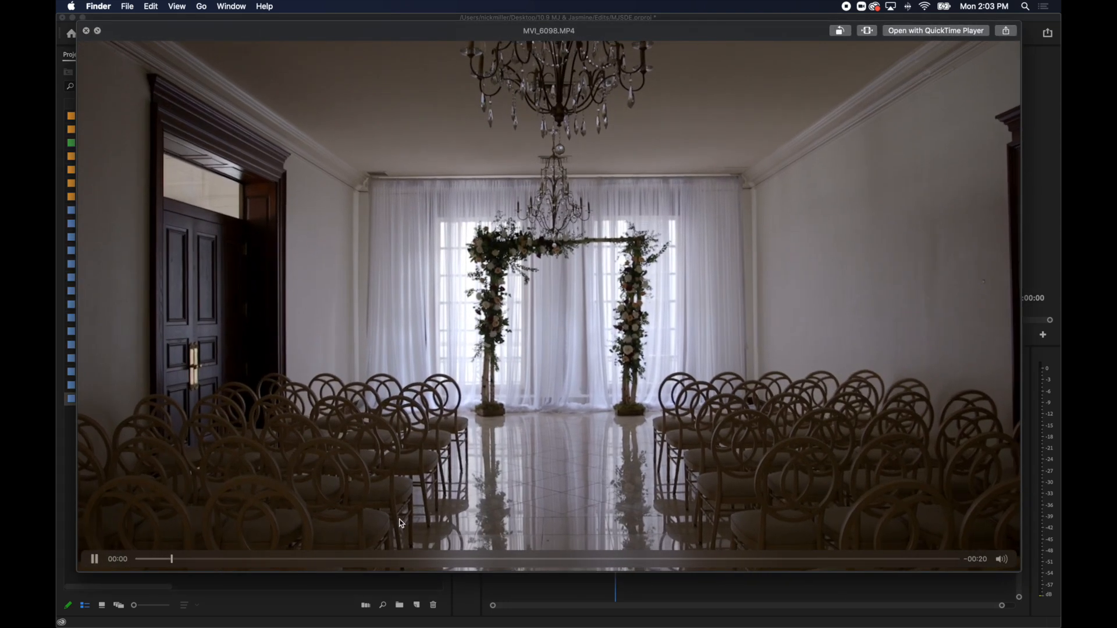
{"action": "left_click_drag", "start_coordinate": [428, 559], "coordinate": [535, 554]}
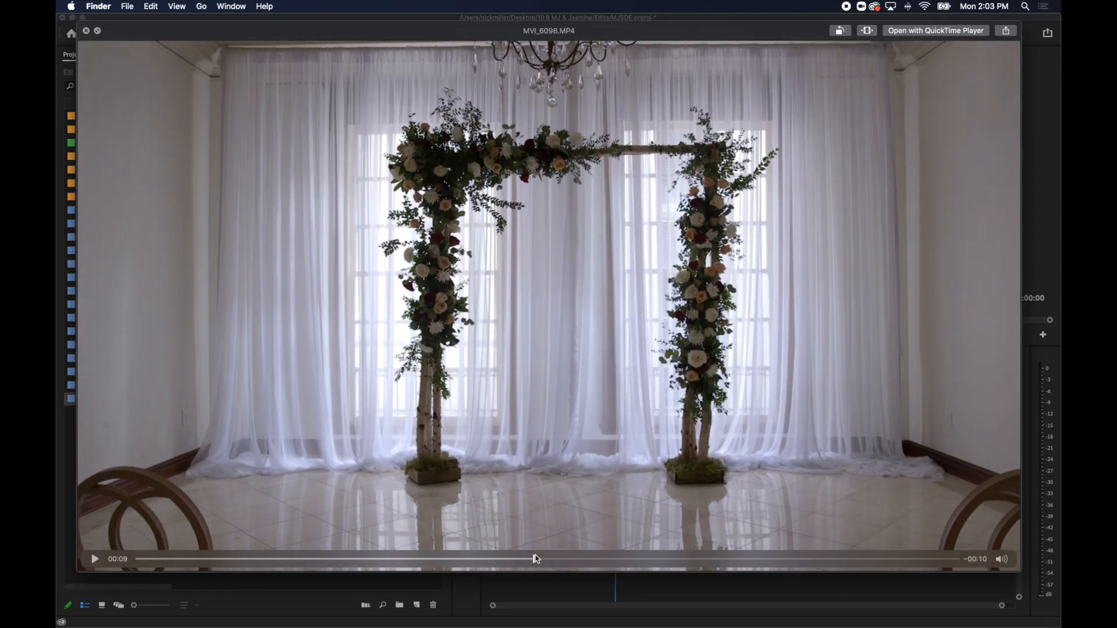
{"action": "key", "text": "space"}
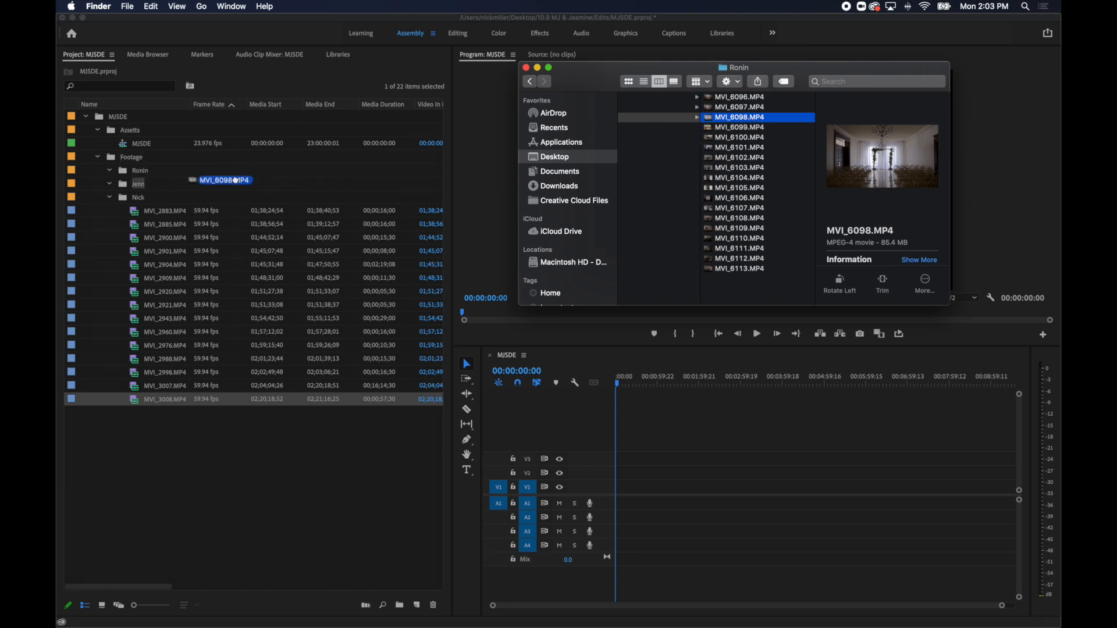
Preview the ceremony clip MVI_6099.MP4 around its middle and import it into the Ronin bin.
{"action": "left_click", "coordinate": [725, 129]}
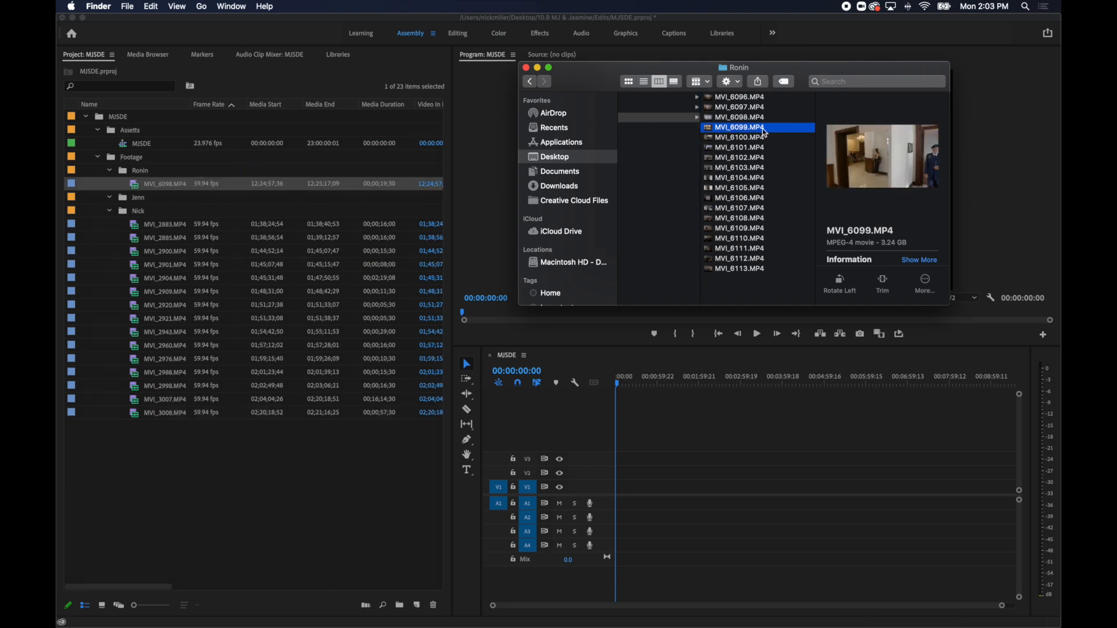
{"action": "key", "text": "space"}
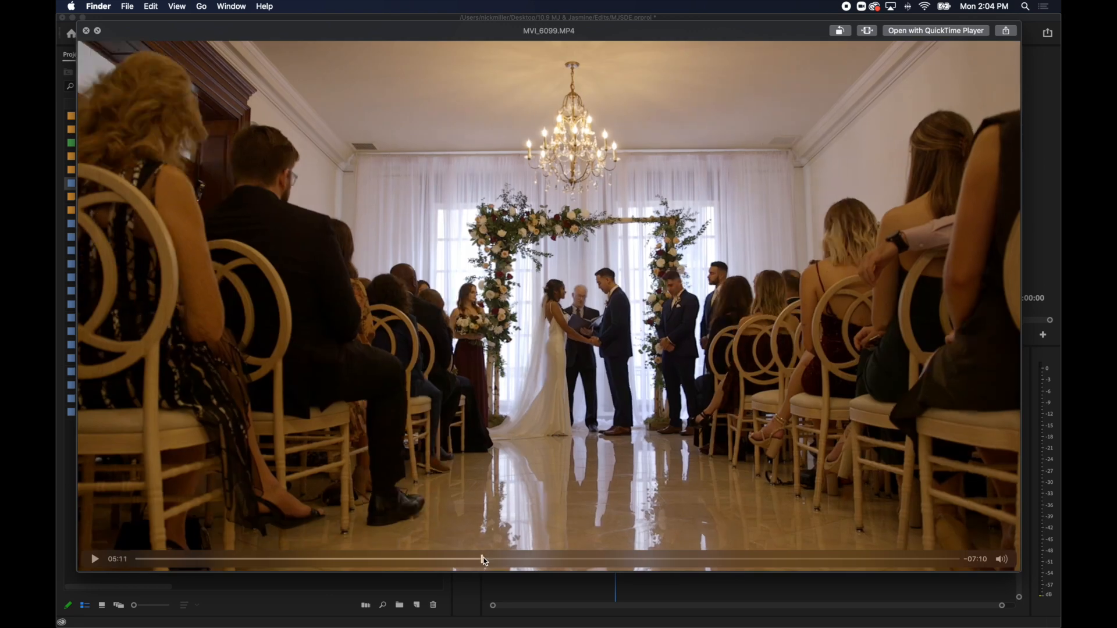
{"action": "key", "text": "space"}
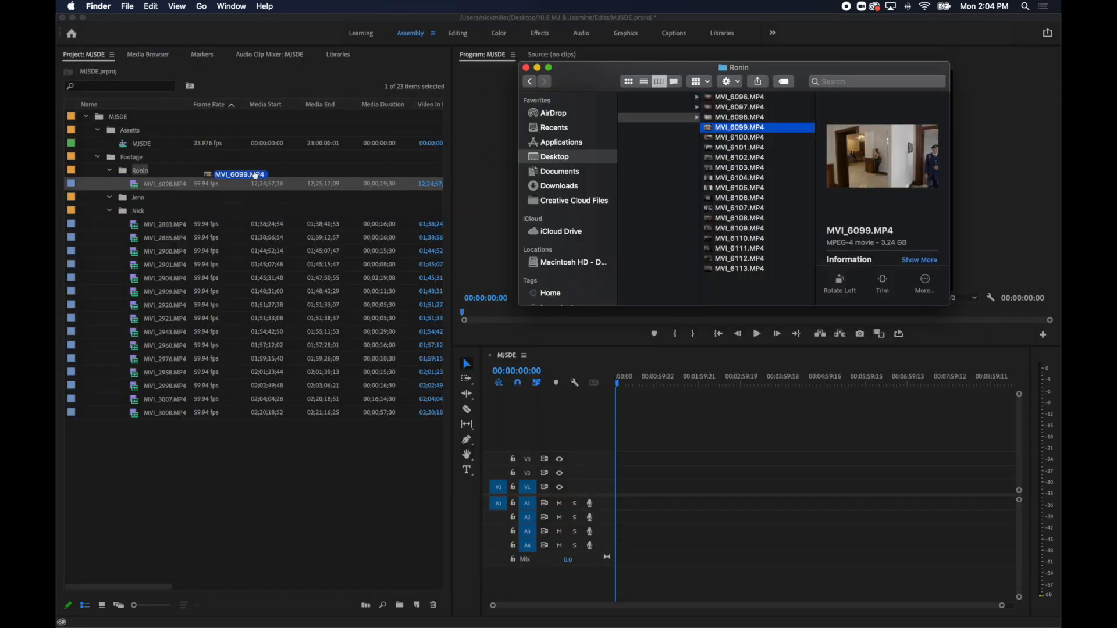
Review the Ronin clips from MVI_6100.MP4 through MVI_6109.MP4 and import the reception detail shot MVI_6107.MP4 into the Ronin bin.
{"action": "left_click", "coordinate": [779, 140]}
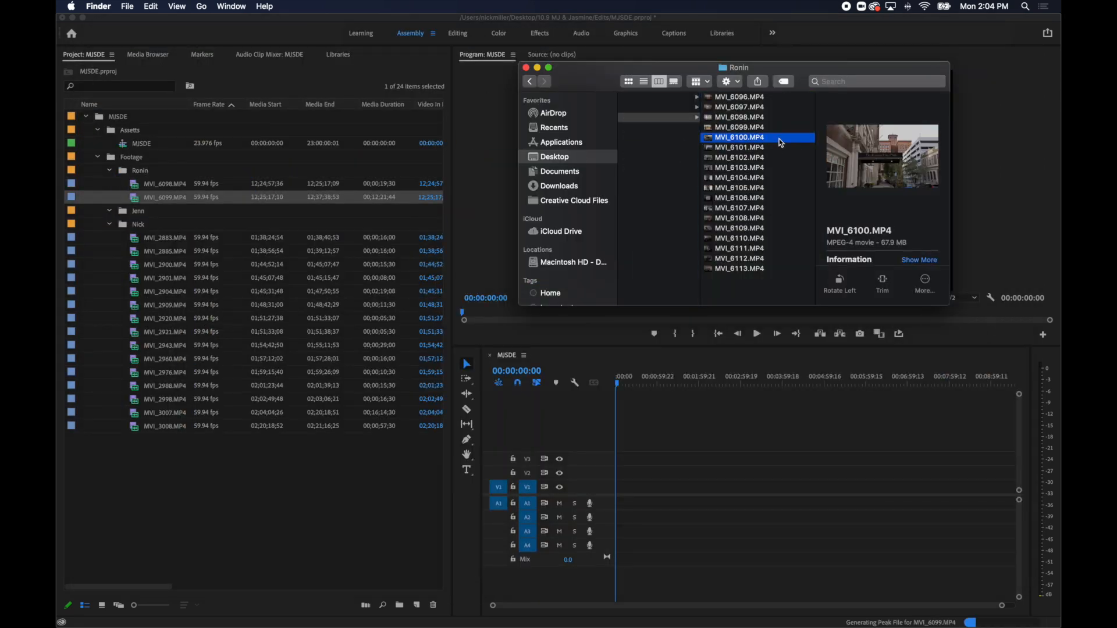
{"action": "key", "text": "Down"}
{"action": "key", "text": "Down"}
{"action": "key", "text": "Down"}
{"action": "key", "text": "Down"}
{"action": "key", "text": "Down"}
{"action": "key", "text": "Down"}
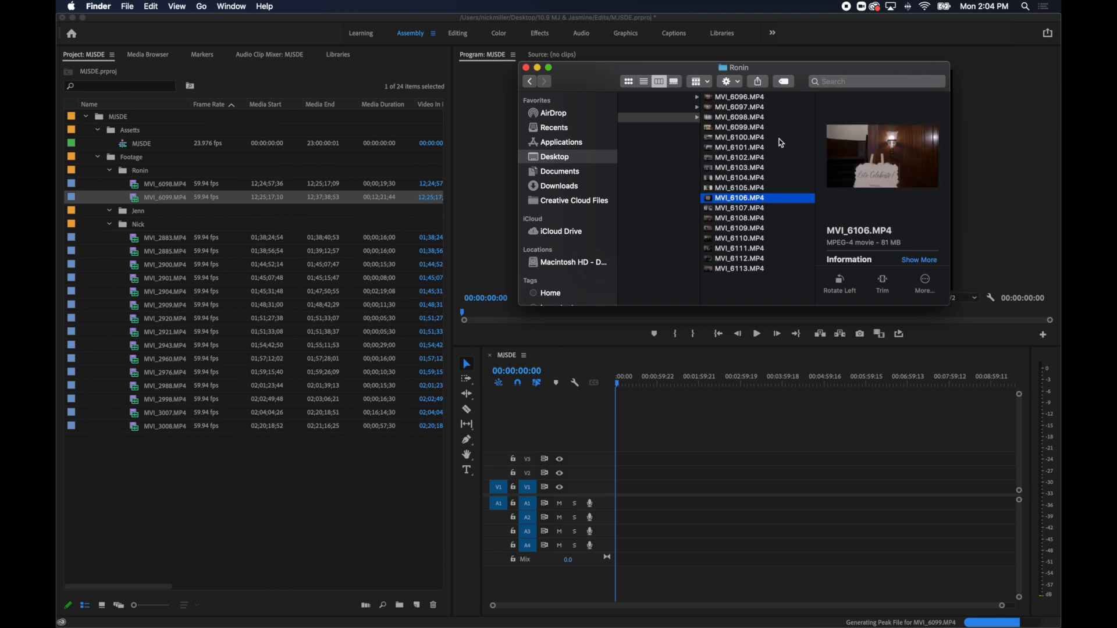
{"action": "key", "text": "Down"}
{"action": "key", "text": "Down"}
{"action": "key", "text": "Up"}
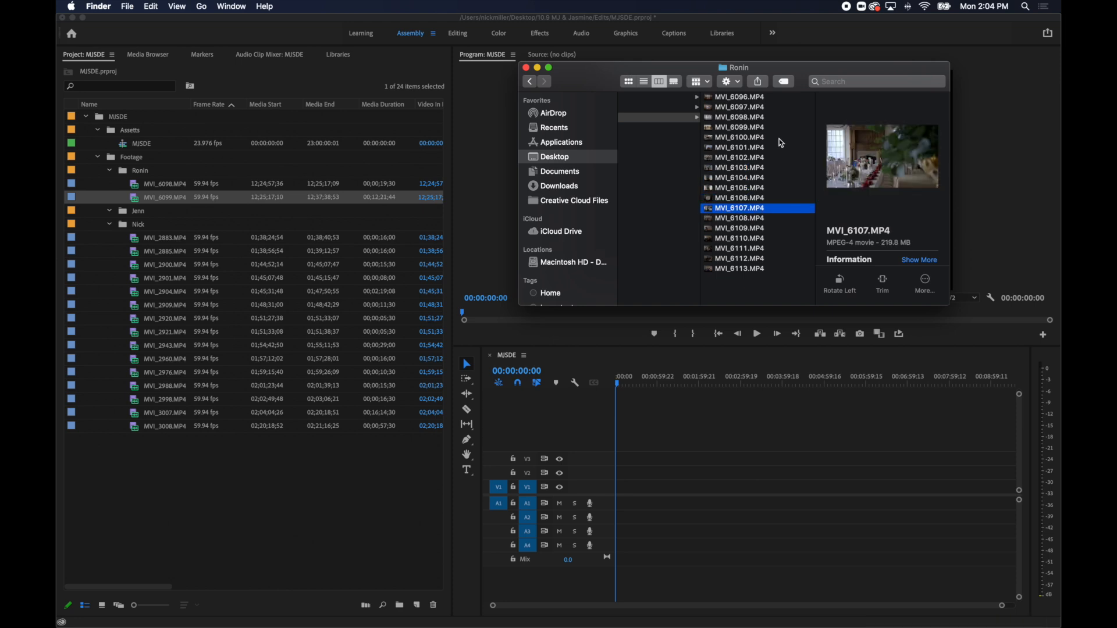
{"action": "key", "text": "space"}
{"action": "key", "text": "Down"}
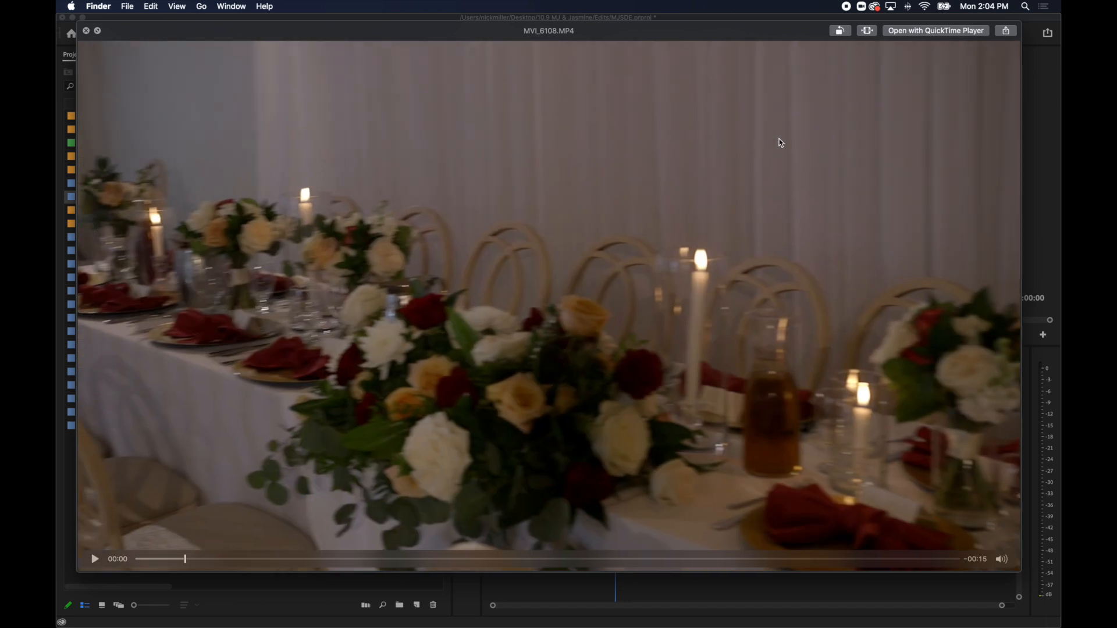
{"action": "key", "text": "Down"}
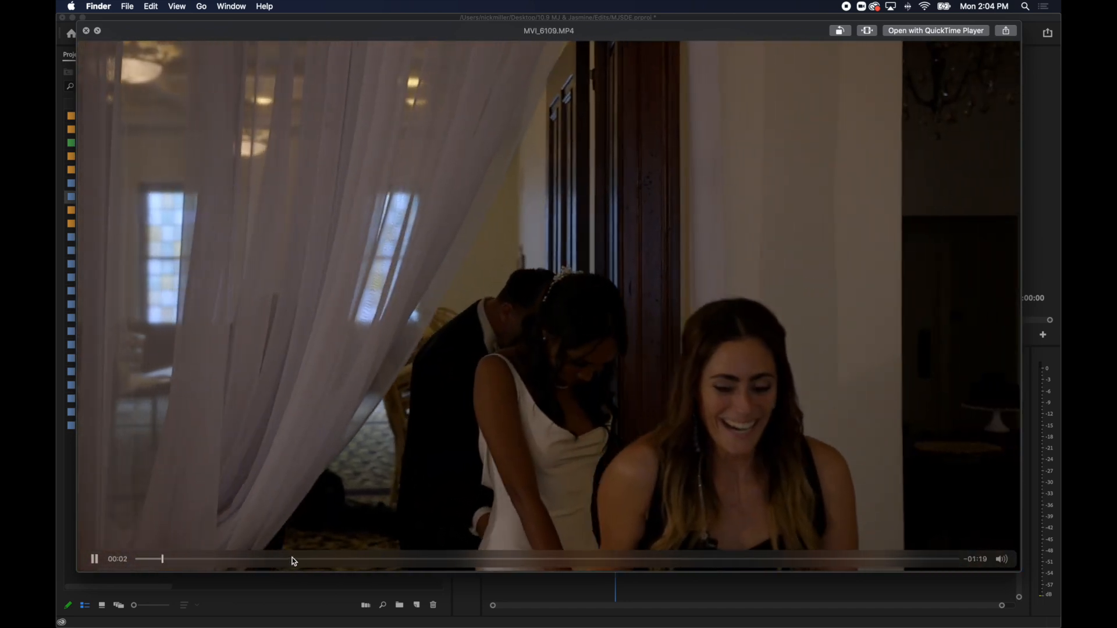
{"action": "mouse_move", "coordinate": [292, 558]}
{"action": "left_mouse_down"}
{"action": "mouse_move", "coordinate": [364, 553]}
{"action": "mouse_move", "coordinate": [312, 558]}
{"action": "left_mouse_up"}
{"action": "key", "text": "Up"}
{"action": "key", "text": "Up"}
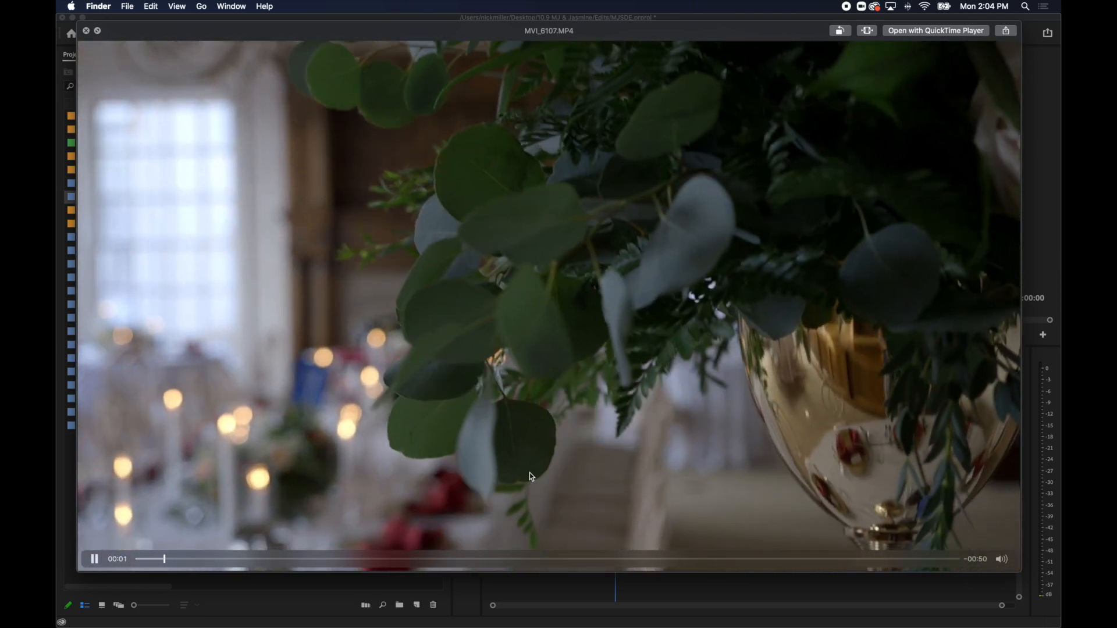
{"action": "key", "text": "space"}
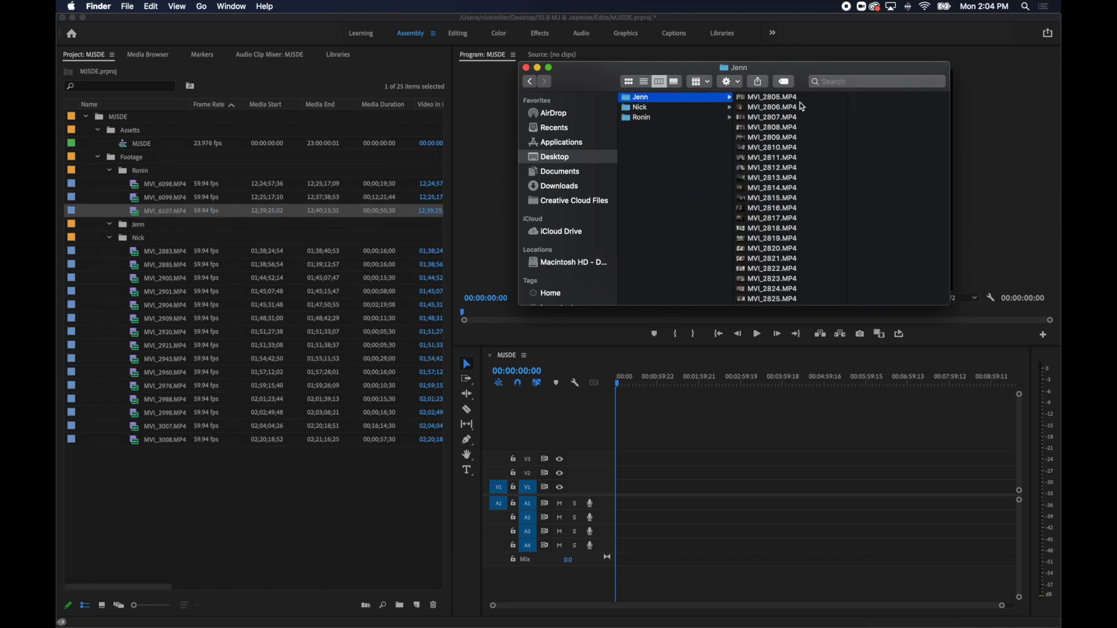
Open the first shooter's footage folder, compare the hanging-dress clips and import MVI_2807.MP4 into the matching empty Footage sub-bin.
{"action": "key", "text": "space"}
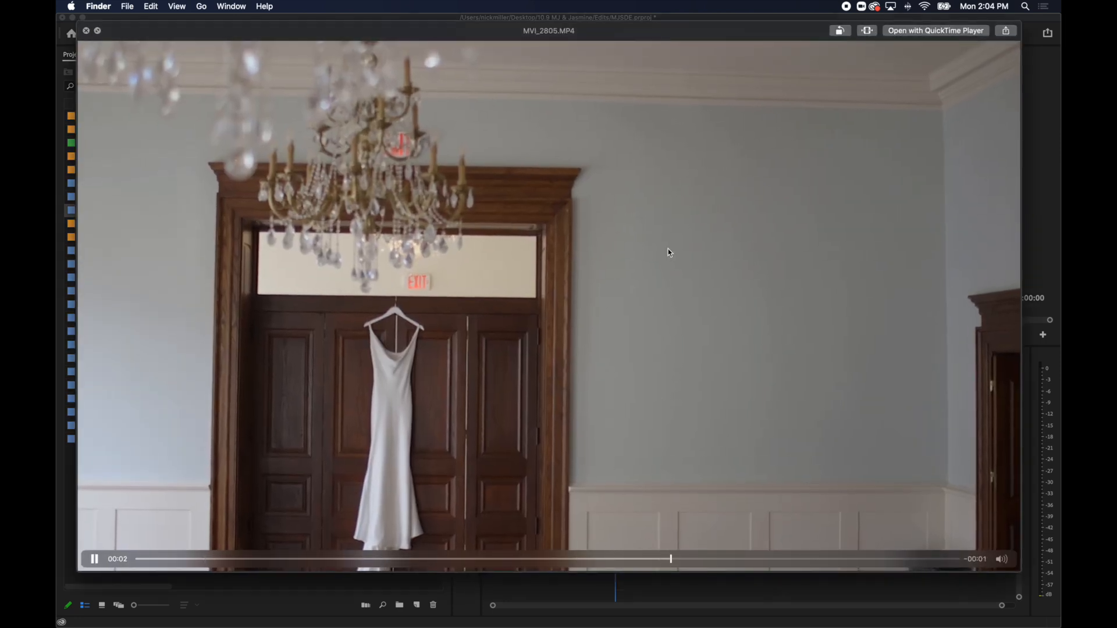
{"action": "key", "text": "Down"}
{"action": "key", "text": "Down"}
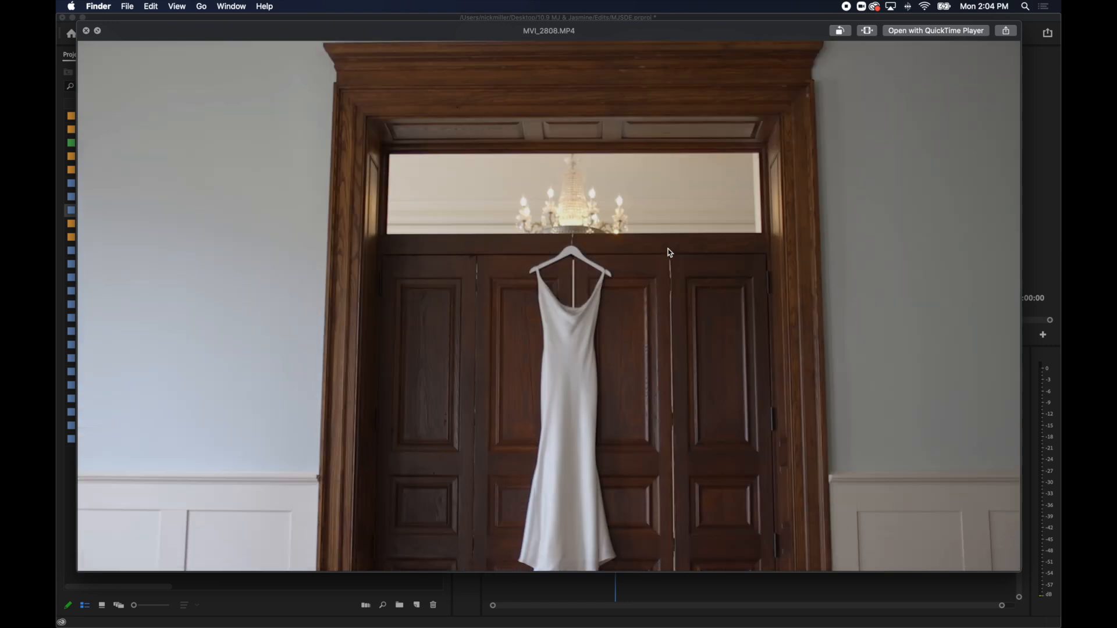
{"action": "key", "text": "Up"}
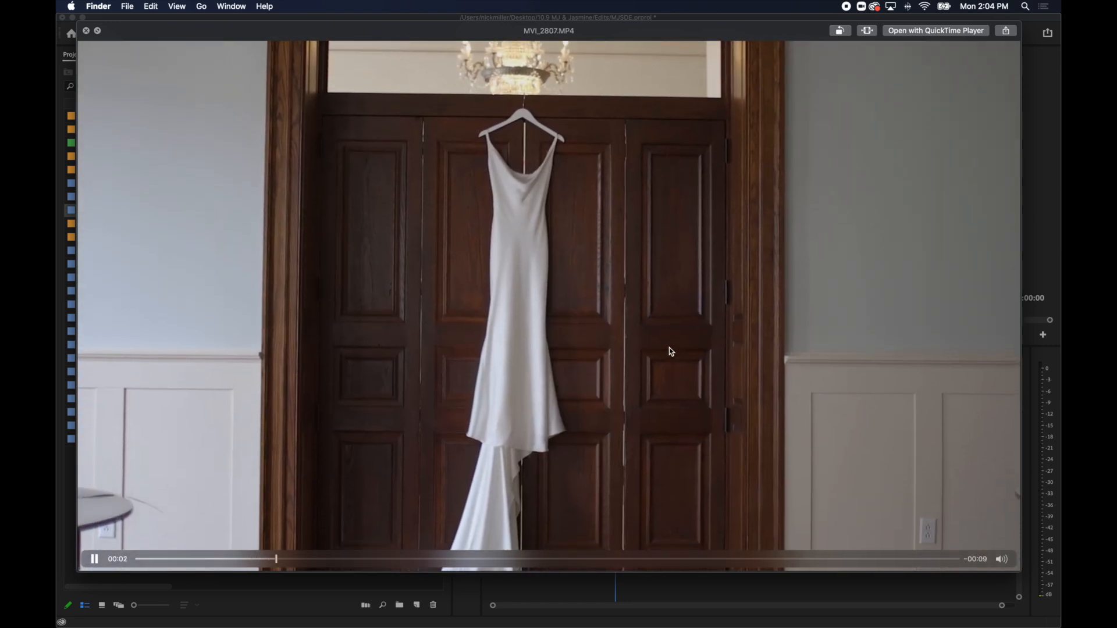
{"action": "key", "text": "space"}
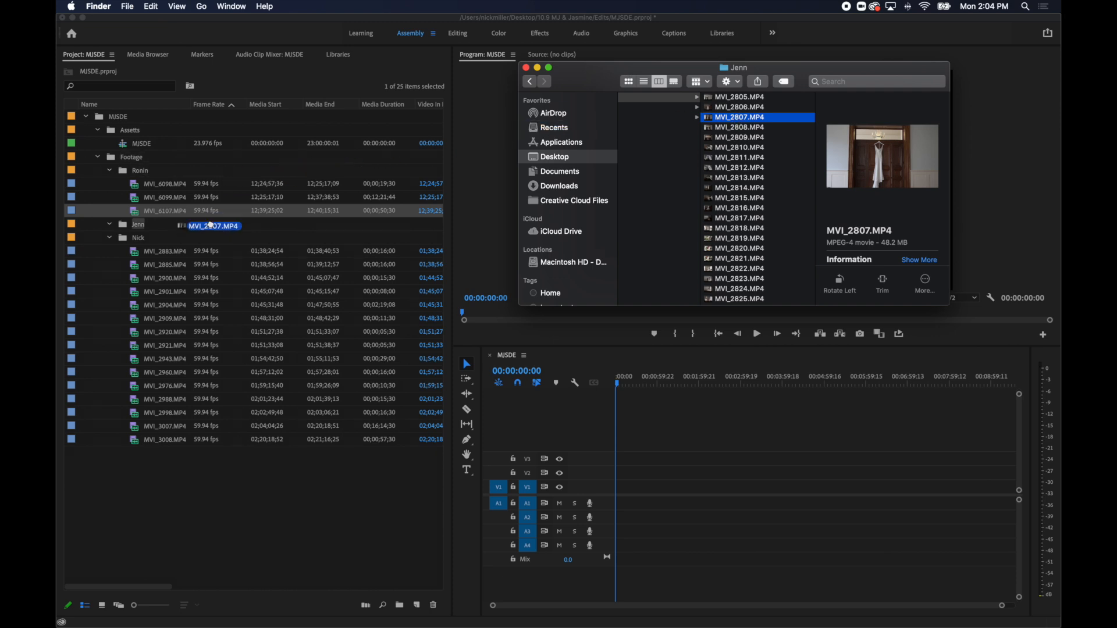
Review the detail clips after MVI_2807.MP4, preview the ring and pearls shot MVI_2812.MP4 and import it into the same Footage sub-bin.
{"action": "key", "text": "Down"}
{"action": "key", "text": "Down"}
{"action": "key", "text": "Down"}
{"action": "key", "text": "Down"}
{"action": "key", "text": "Down"}
{"action": "key", "text": "Down"}
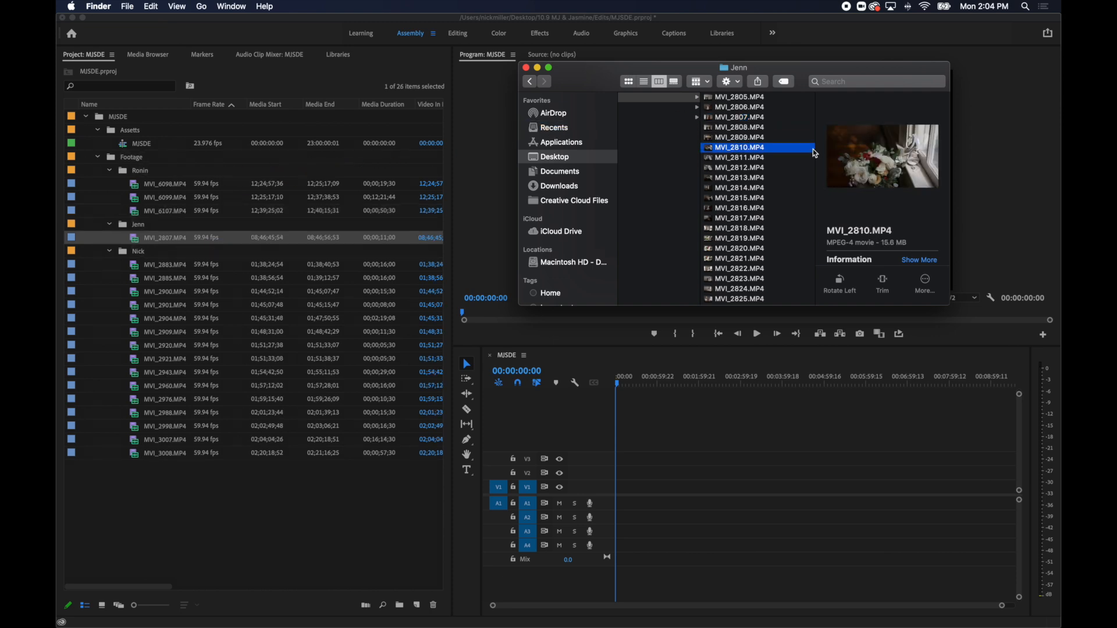
{"action": "key", "text": "Up"}
{"action": "key", "text": "space"}
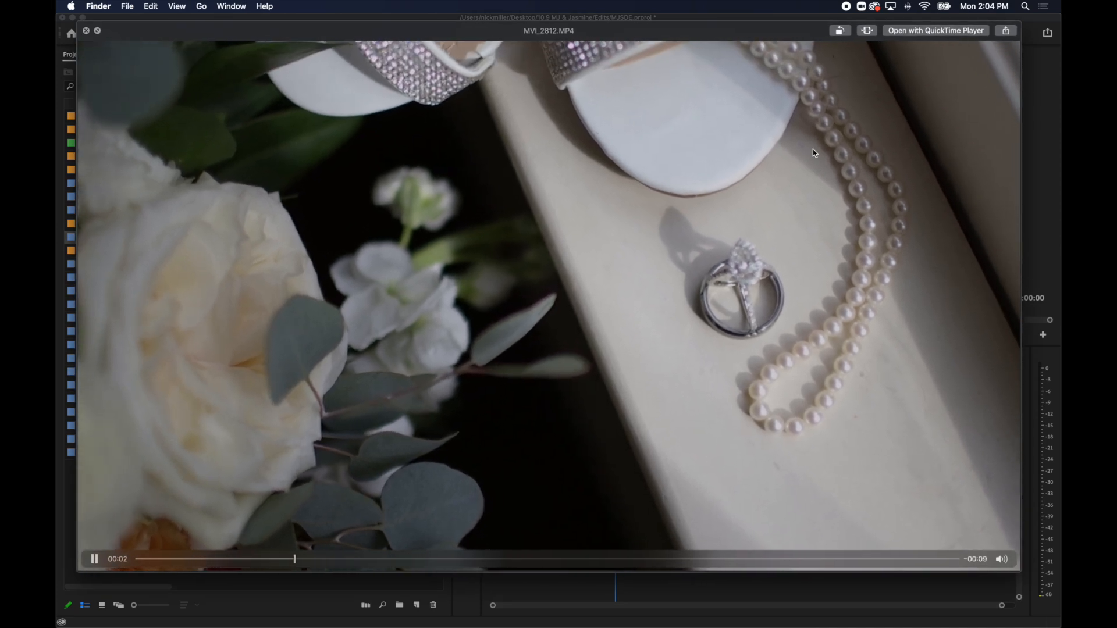
{"action": "left_click_drag", "start_coordinate": [517, 561], "coordinate": [793, 562]}
{"action": "key", "text": "space"}
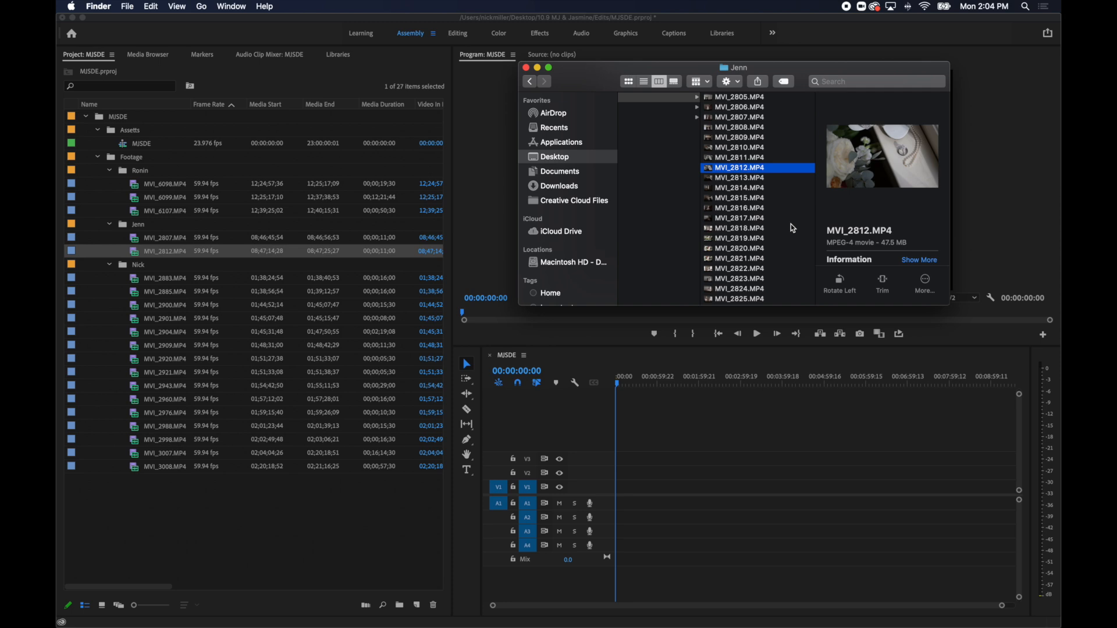
Preview the bouquet-by-the-window clip MVI_2814.MP4 and import it into the same Footage sub-bin.
{"action": "key", "text": "Down"}
{"action": "key", "text": "Down"}
{"action": "key", "text": "Down"}
{"action": "key", "text": "Up"}
{"action": "key", "text": "space"}
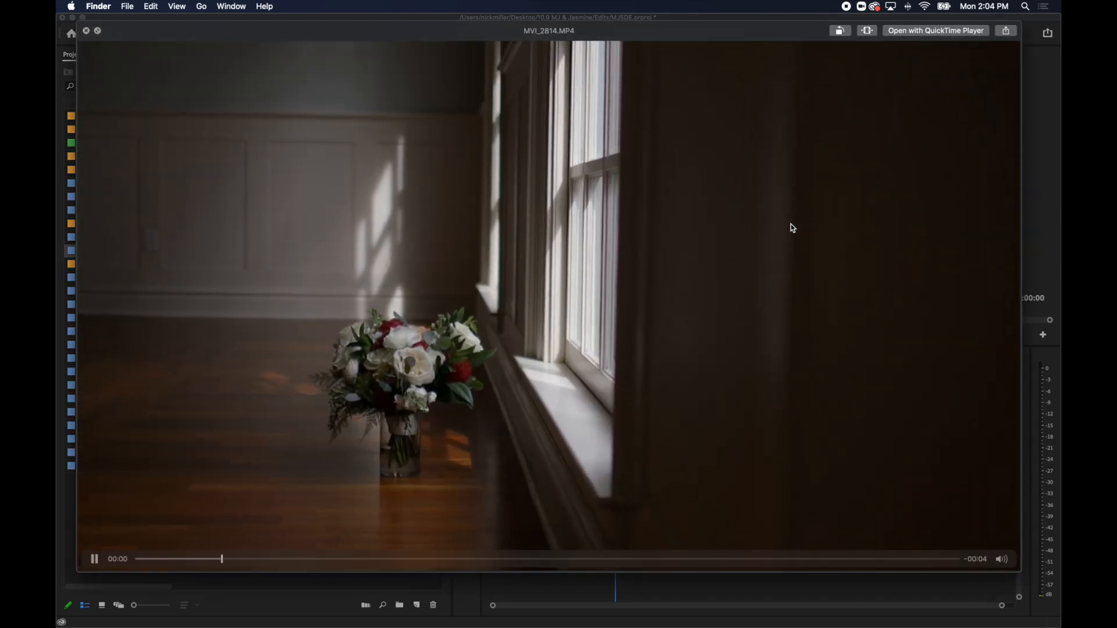
{"action": "key", "text": "space"}
{"action": "left_click_drag", "start_coordinate": [759, 192], "coordinate": [312, 250]}
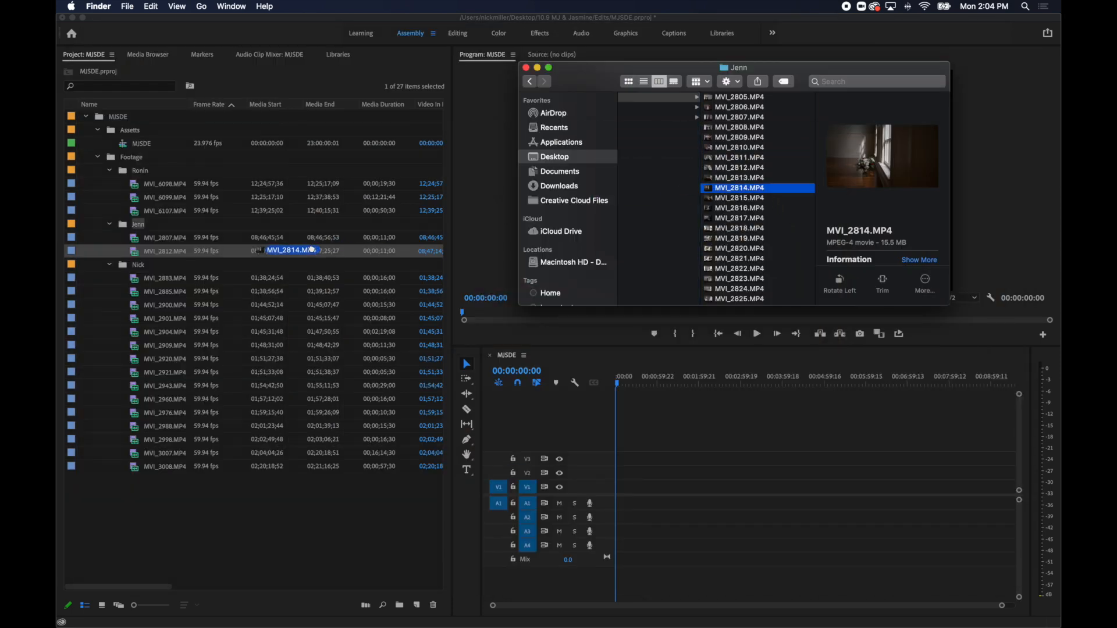
Review the clips after MVI_2814.MP4, preview the dress-buttoning shot MVI_2824.MP4 and import it into the same Footage sub-bin.
{"action": "key", "text": "Down"}
{"action": "key", "text": "Down"}
{"action": "key", "text": "Down"}
{"action": "key", "text": "Down"}
{"action": "key", "text": "Down"}
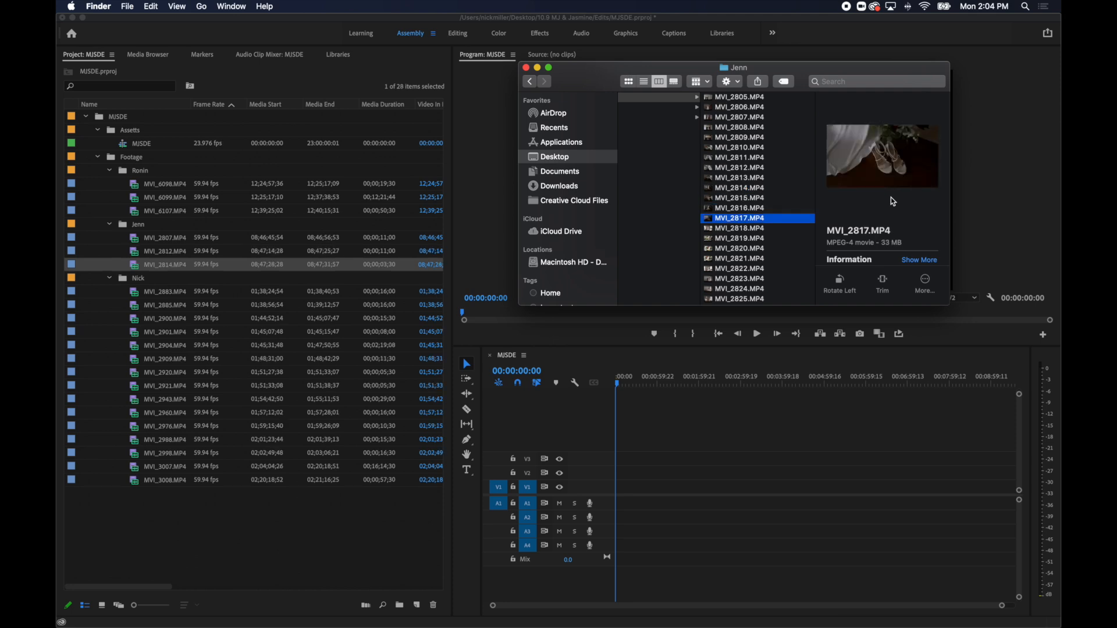
{"action": "key", "text": "Down"}
{"action": "key", "text": "Down"}
{"action": "key", "text": "Down"}
{"action": "key", "text": "Down"}
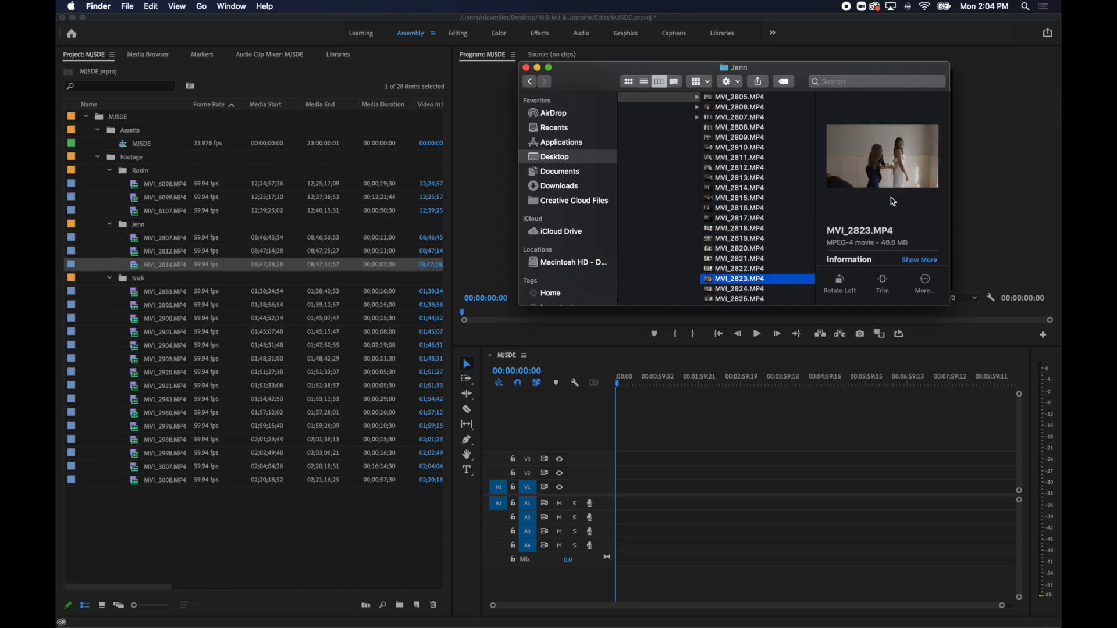
{"action": "key", "text": "Down"}
{"action": "key", "text": "space"}
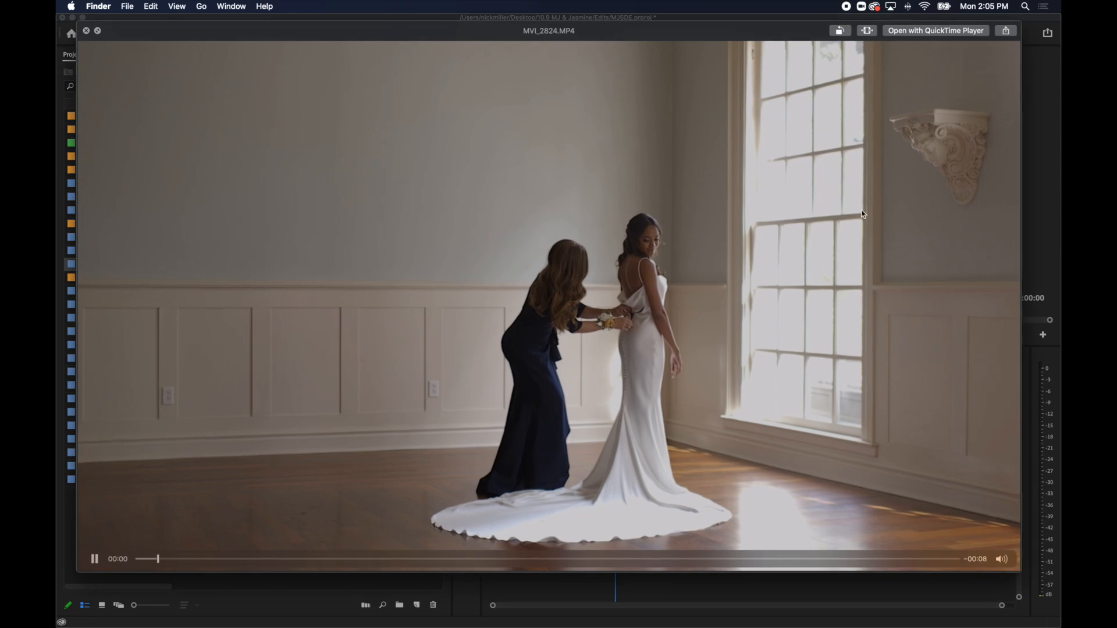
{"action": "key", "text": "space"}
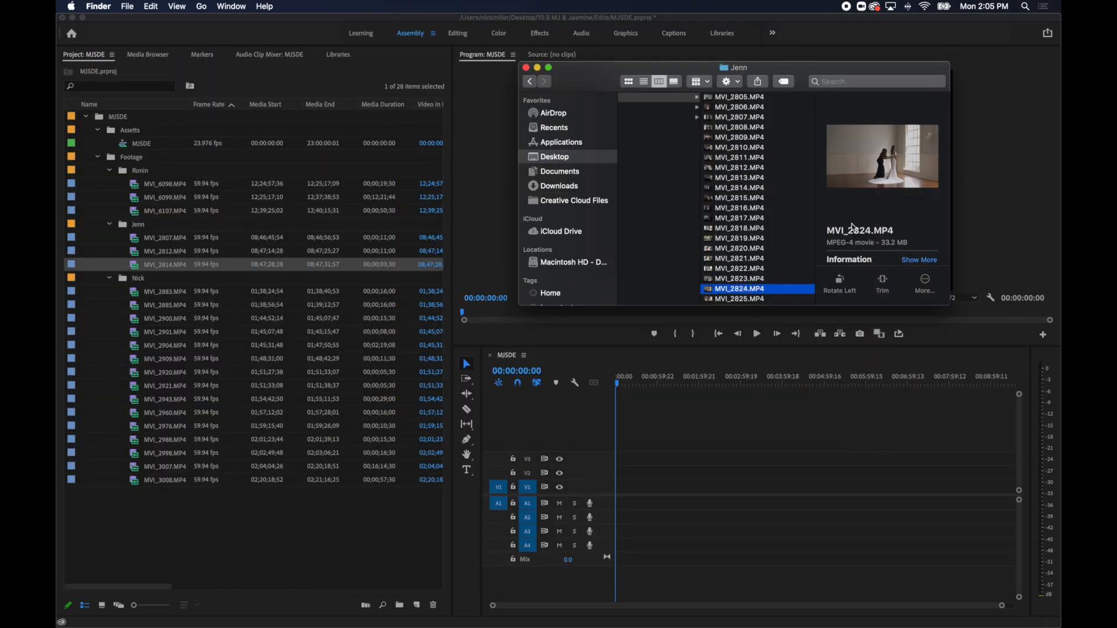
Preview the close-up dress clip MVI_2825.MP4 and import it into the same Footage sub-bin.
{"action": "key", "text": "Down"}
{"action": "key", "text": "space"}
{"action": "key", "text": "space"}
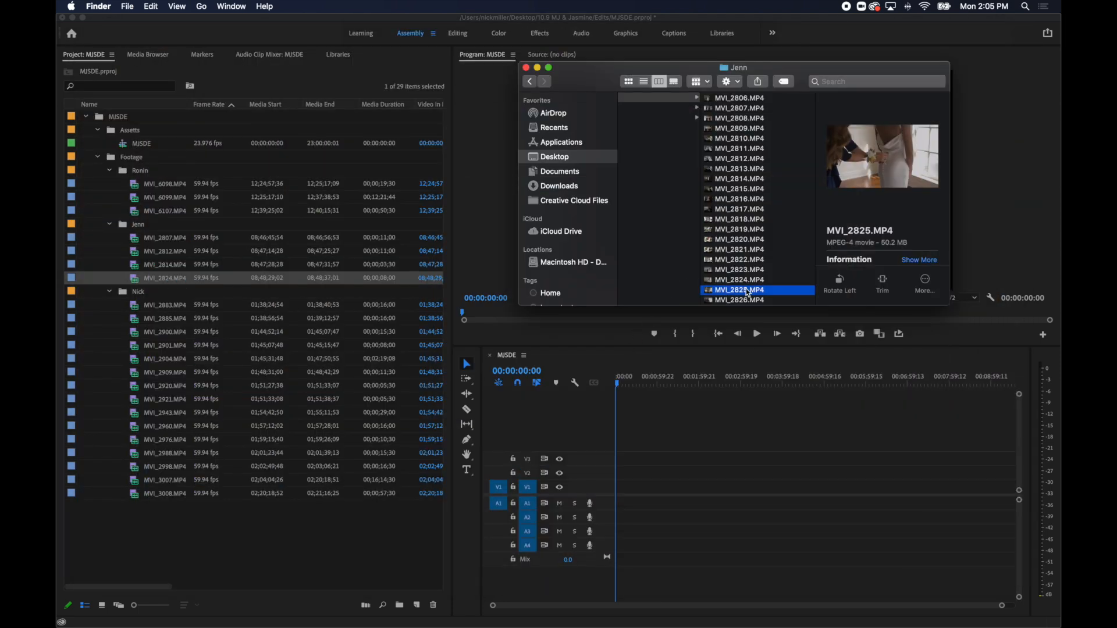
Review the bride clips after MVI_2825.MP4, preview the earring shot MVI_2836.MP4 and import it into the same Footage sub-bin.
{"action": "key", "text": "Down"}
{"action": "key", "text": "Down"}
{"action": "key", "text": "Down"}
{"action": "key", "text": "Down"}
{"action": "key", "text": "Down"}
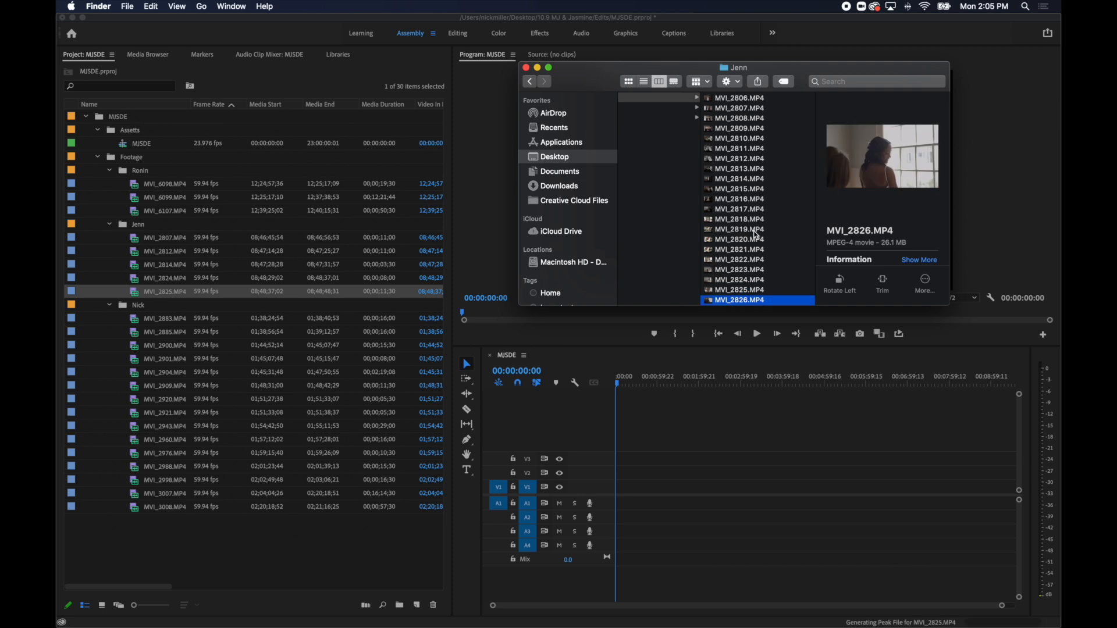
{"action": "key", "text": "Down"}
{"action": "key", "text": "Down"}
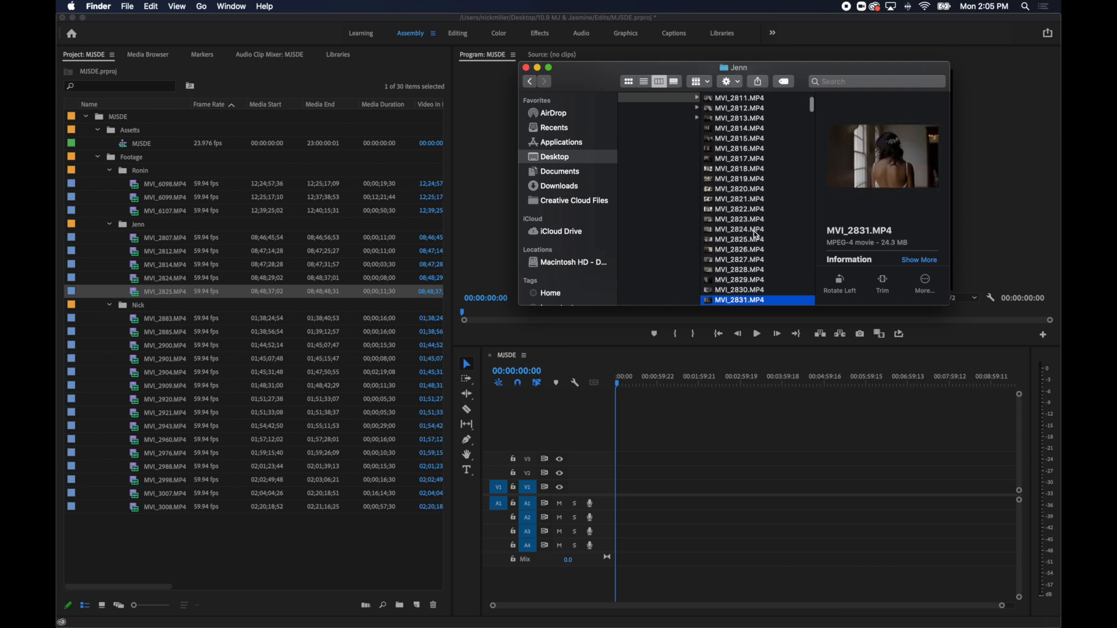
{"action": "key", "text": "space"}
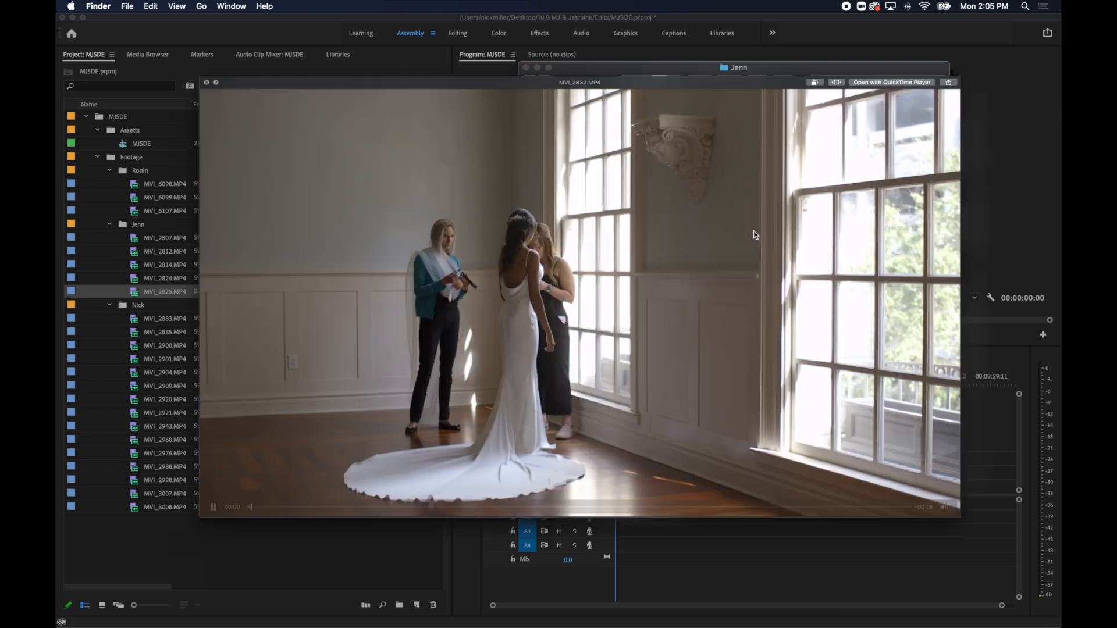
{"action": "key", "text": "Down"}
{"action": "key", "text": "Down"}
{"action": "key", "text": "Down"}
{"action": "key", "text": "Down"}
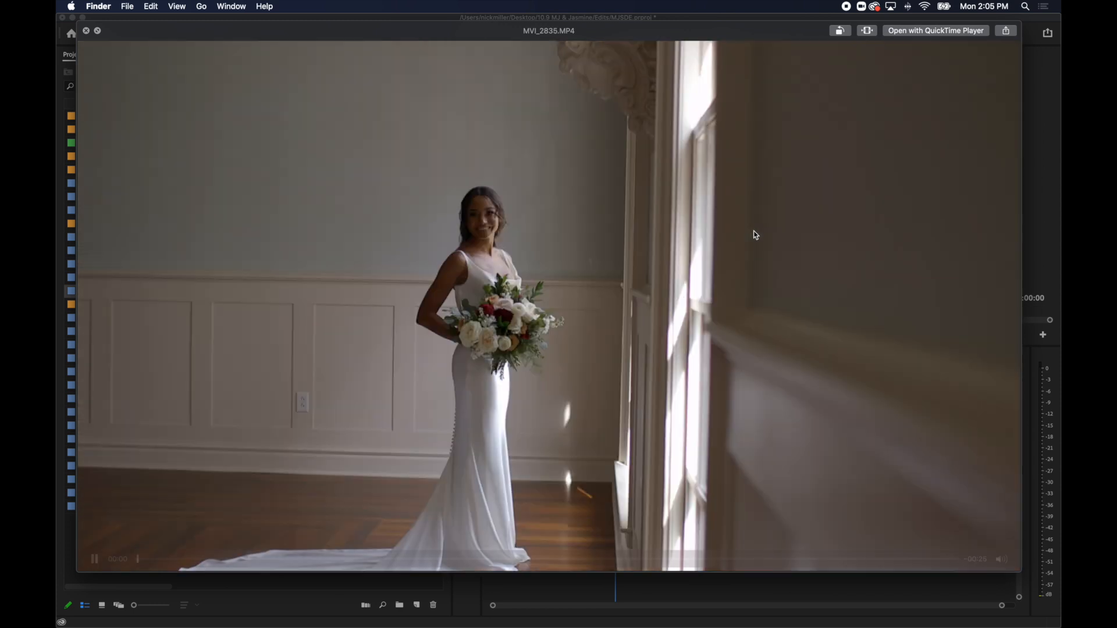
{"action": "key", "text": "Up"}
{"action": "key", "text": "Down"}
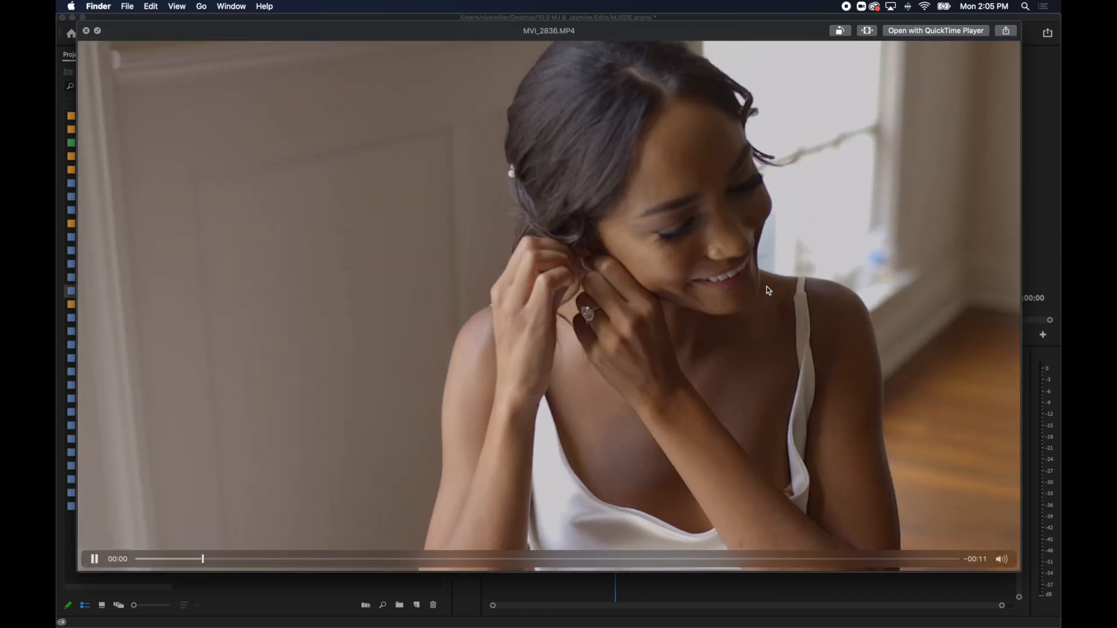
{"action": "key", "text": "space"}
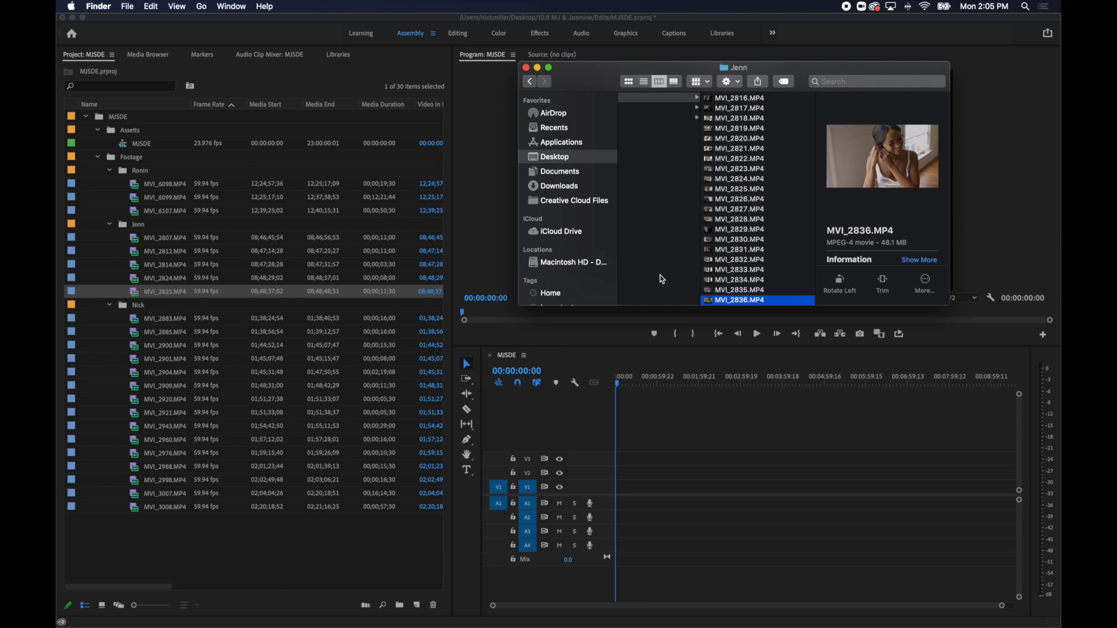
Review the clips after MVI_2836.MP4, scrub through the groom clip MVI_2870.MP4 and import it into the same Footage sub-bin.
{"action": "key", "text": "Down"}
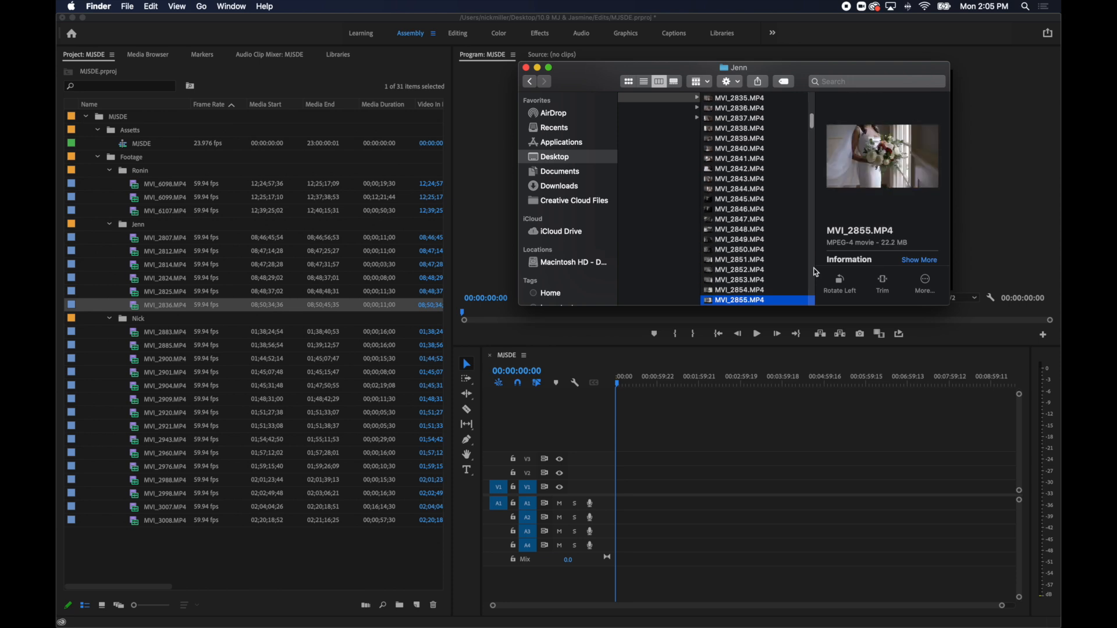
{"action": "key", "text": "Down"}
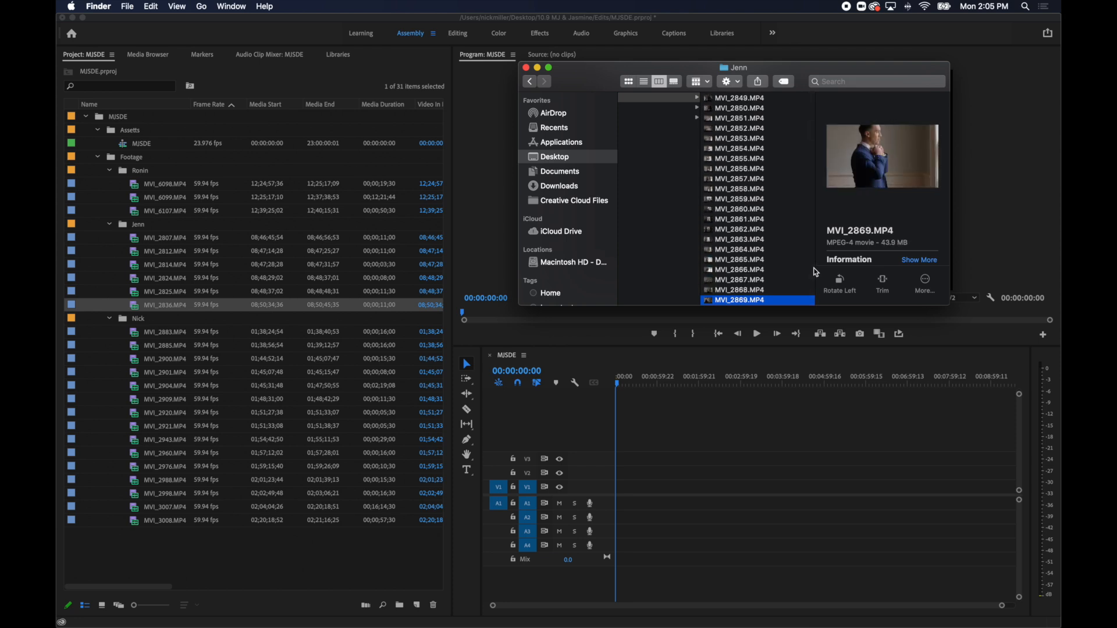
{"action": "key", "text": "Down"}
{"action": "key", "text": "Down"}
{"action": "key", "text": "Up"}
{"action": "key", "text": "space"}
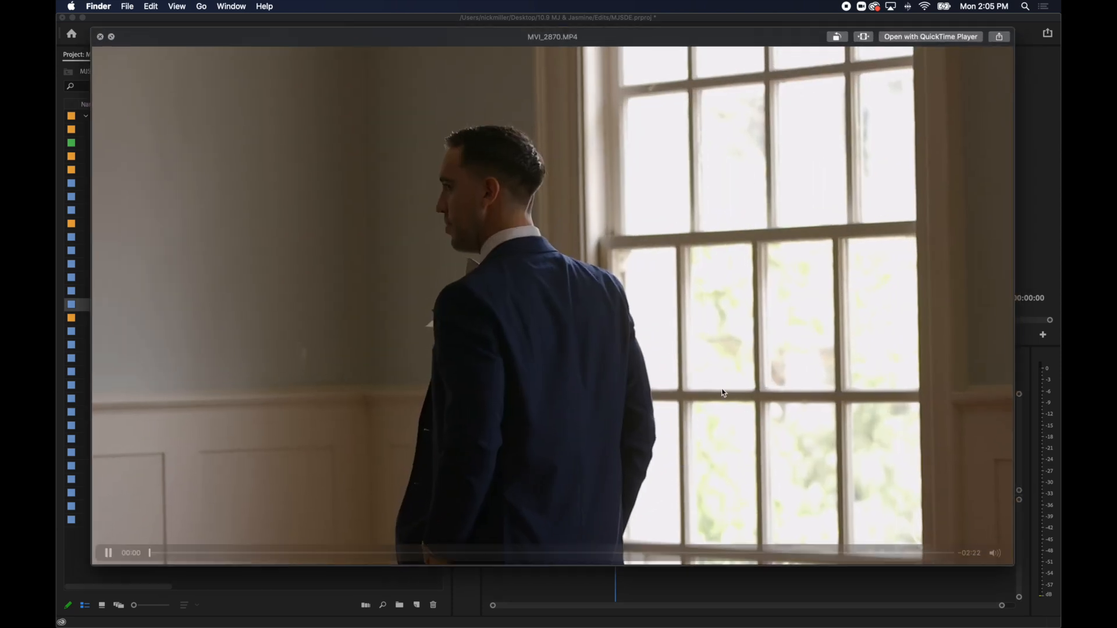
{"action": "left_click", "coordinate": [418, 559]}
{"action": "left_click_drag", "start_coordinate": [418, 559], "coordinate": [472, 559]}
{"action": "key", "text": "space"}
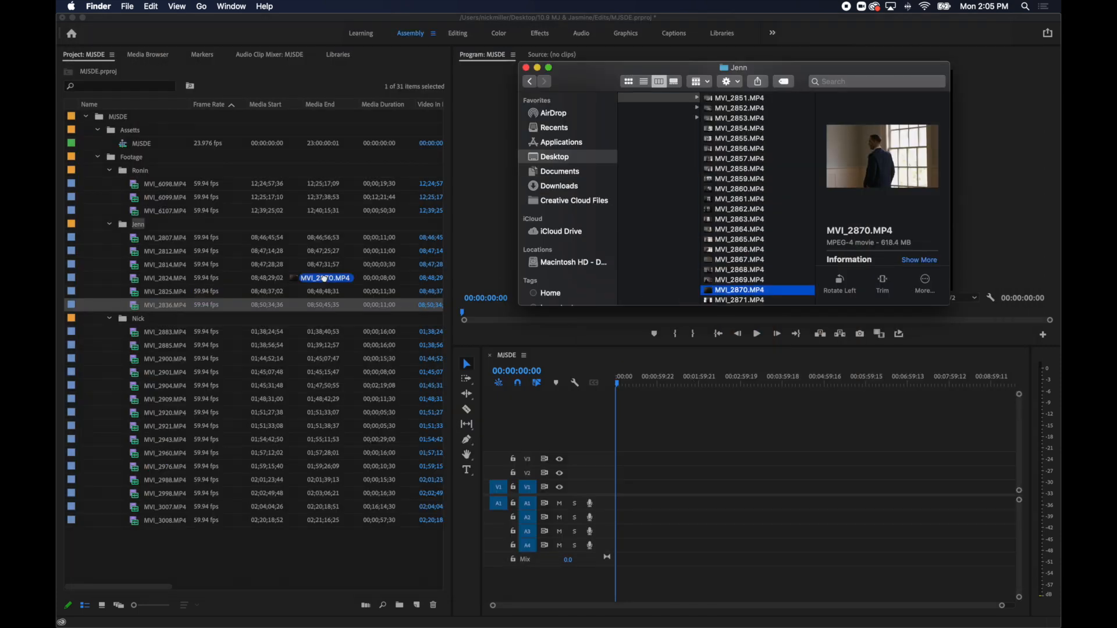
Review the couple clips after MVI_2870.MP4, preview the window silhouette shot MVI_2881.MP4 and import it into the same Footage sub-bin.
{"action": "key", "text": "Down"}
{"action": "key", "text": "Down"}
{"action": "key", "text": "Down"}
{"action": "key", "text": "Down"}
{"action": "key", "text": "Down"}
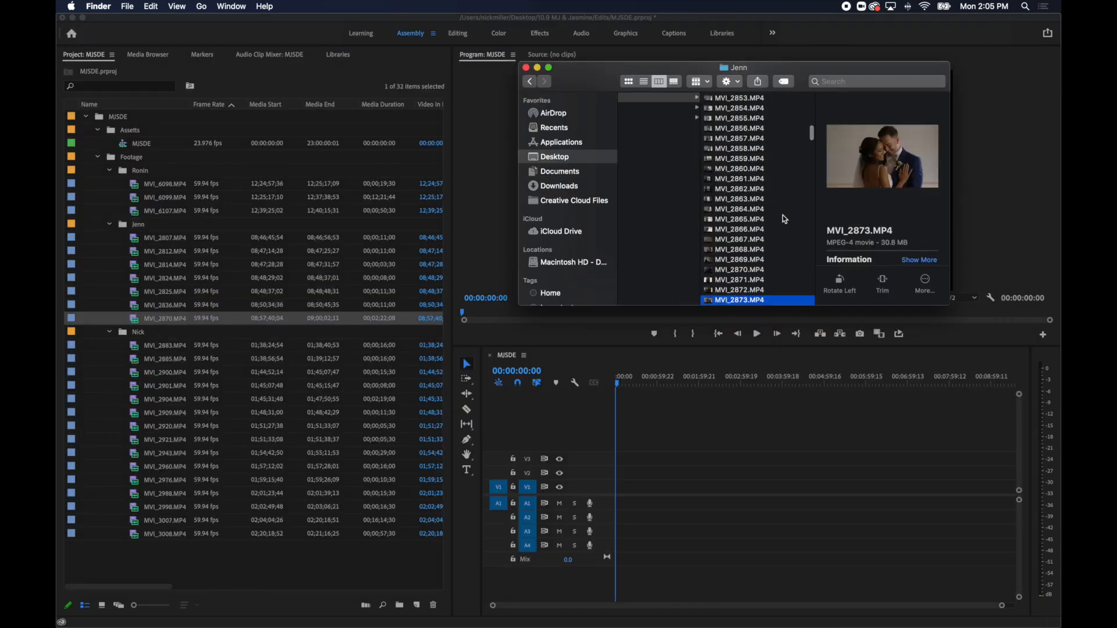
{"action": "key", "text": "Down"}
{"action": "key", "text": "Down"}
{"action": "key", "text": "Down"}
{"action": "key", "text": "Down"}
{"action": "key", "text": "Down"}
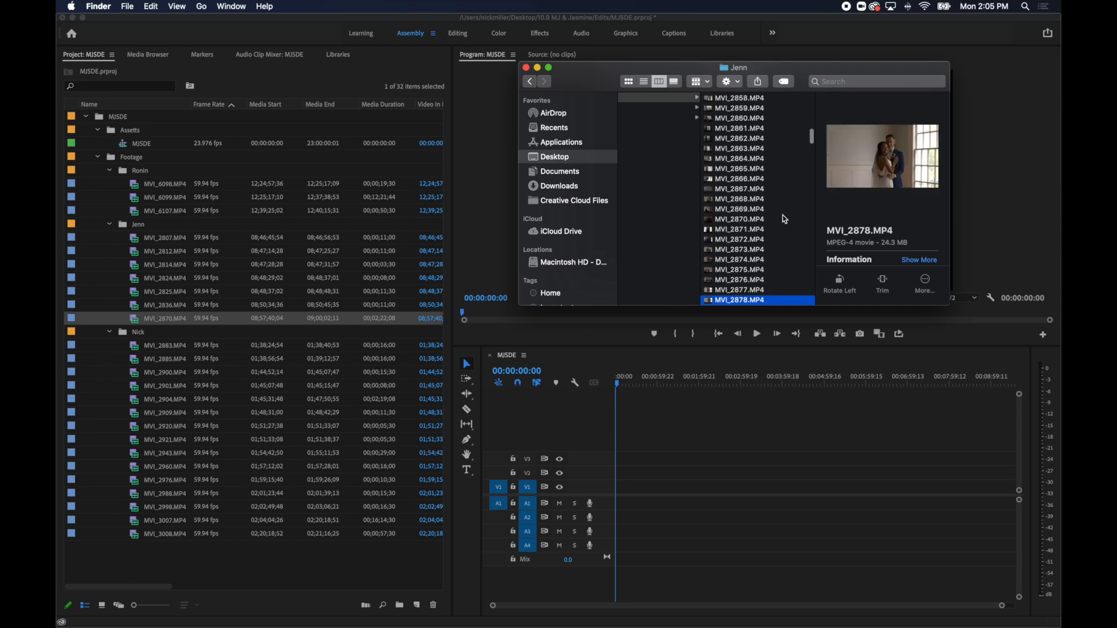
{"action": "key", "text": "Down"}
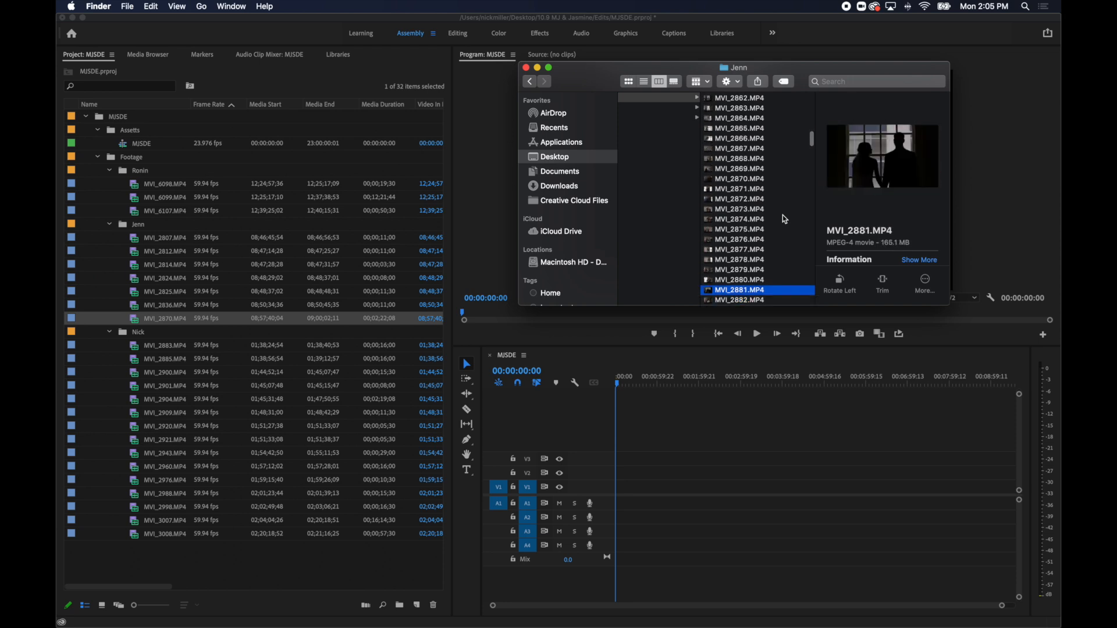
{"action": "key", "text": "space"}
{"action": "key", "text": "space"}
Review the clips after MVI_2881.MP4, scrub through the bridesmaids shot MVI_2908.MP4 and import it into the same Footage sub-bin.
{"action": "key", "text": "Down"}
{"action": "key", "text": "Down"}
{"action": "key", "text": "Down"}
{"action": "key", "text": "Down"}
{"action": "key", "text": "Down"}
{"action": "key", "text": "Down"}
{"action": "key", "text": "Down"}
{"action": "key", "text": "Down"}
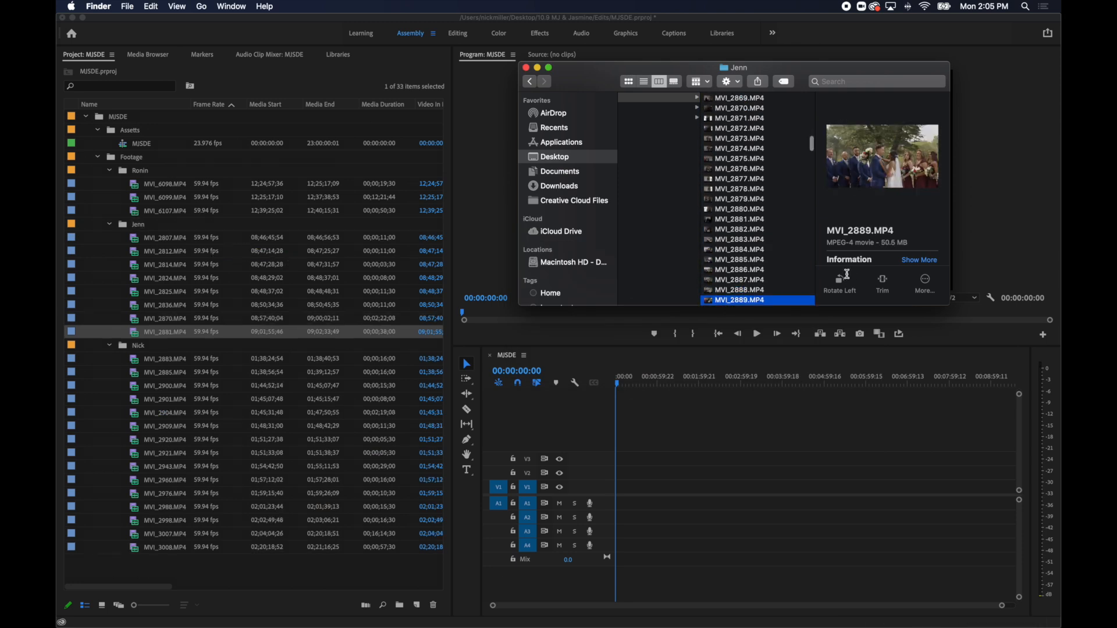
{"action": "key", "text": "Down"}
{"action": "key", "text": "Down"}
{"action": "key", "text": "Down"}
{"action": "key", "text": "Down"}
{"action": "key", "text": "Down"}
{"action": "key", "text": "Down"}
{"action": "key", "text": "Down"}
{"action": "key", "text": "Down"}
{"action": "key", "text": "Down"}
{"action": "key", "text": "Down"}
{"action": "key", "text": "Down"}
{"action": "key", "text": "Down"}
{"action": "key", "text": "Down"}
{"action": "key", "text": "Down"}
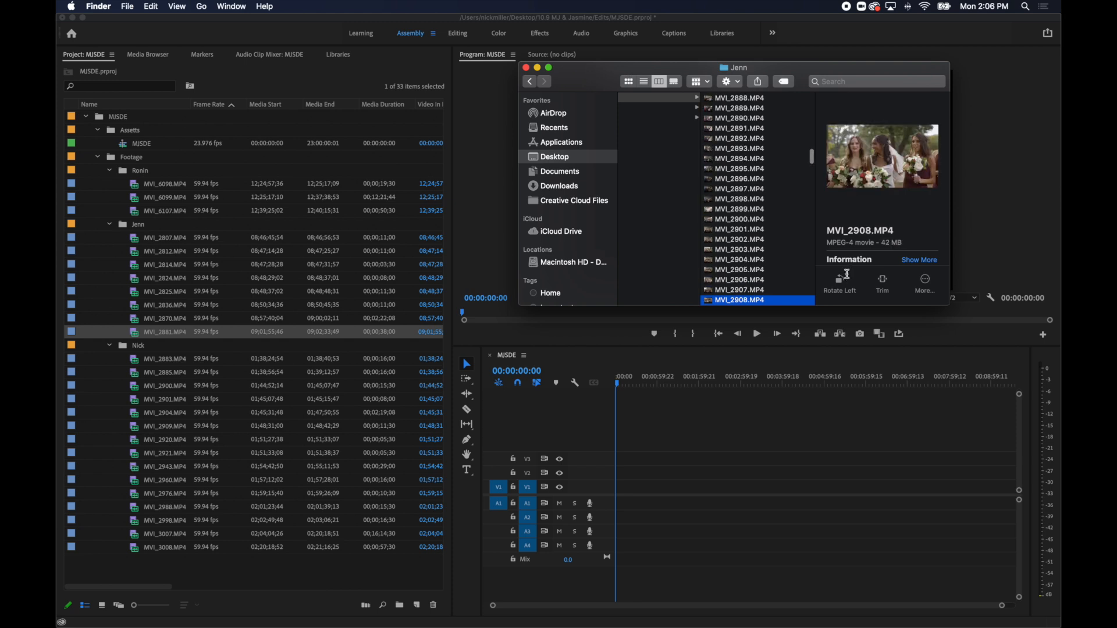
{"action": "key", "text": "space"}
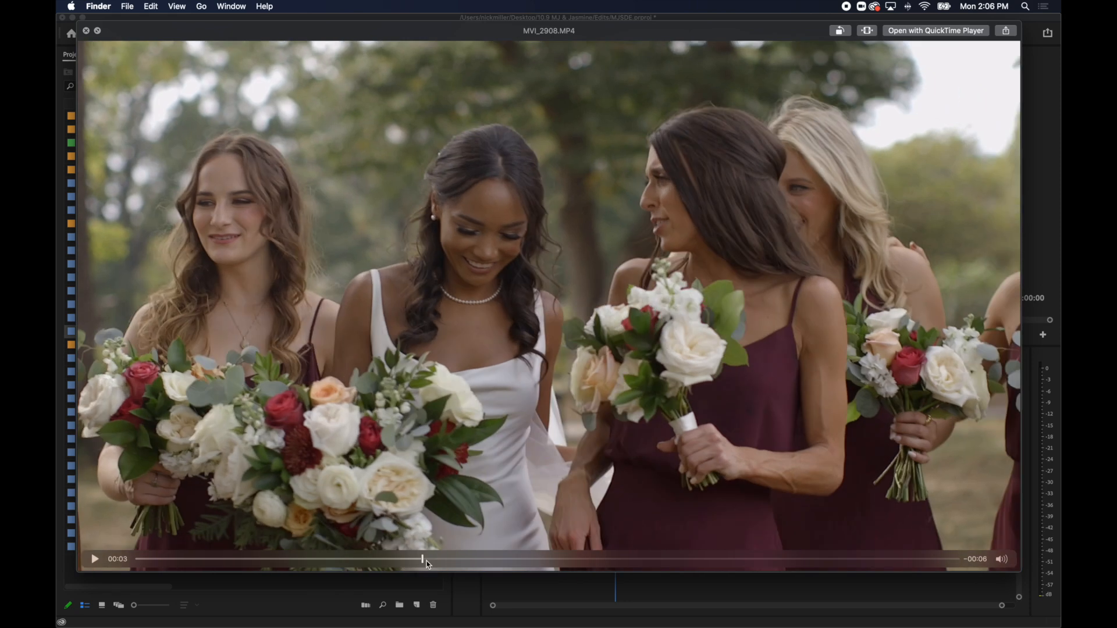
{"action": "left_click_drag", "start_coordinate": [427, 561], "coordinate": [620, 561]}
{"action": "key", "text": "space"}
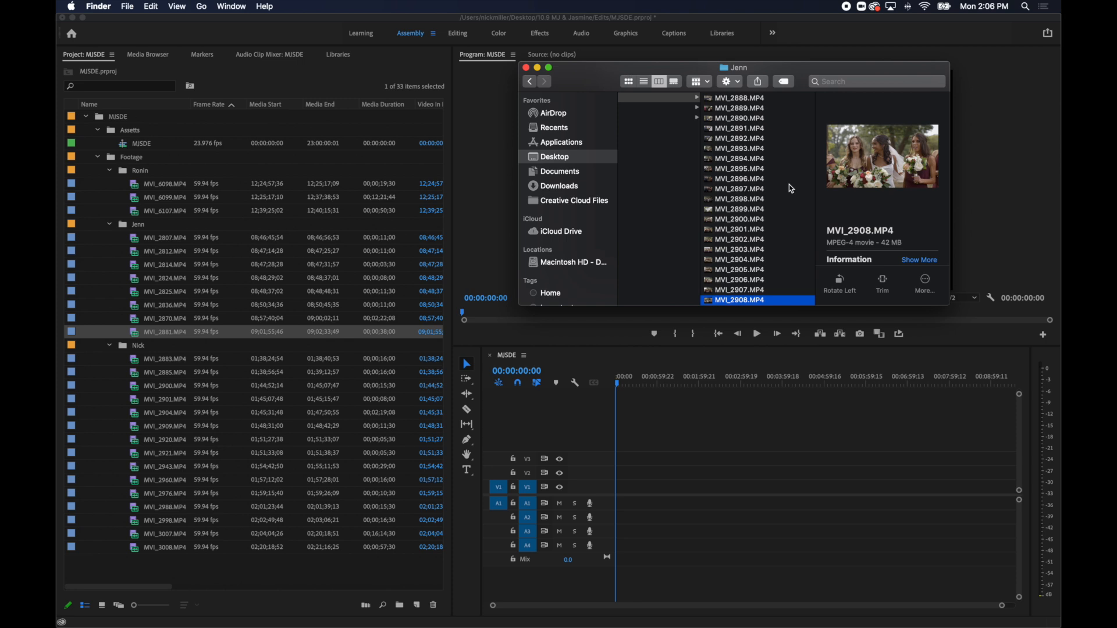
Review the garden clips after MVI_2908.MP4, preview the close-up couple shot MVI_2925.MP4 and import it into the same Footage sub-bin.
{"action": "key", "text": "Down"}
{"action": "key", "text": "Down"}
{"action": "key", "text": "Down"}
{"action": "key", "text": "Down"}
{"action": "key", "text": "Down"}
{"action": "key", "text": "Down"}
{"action": "key", "text": "Down"}
{"action": "key", "text": "Down"}
{"action": "key", "text": "Down"}
{"action": "key", "text": "Down"}
{"action": "key", "text": "Down"}
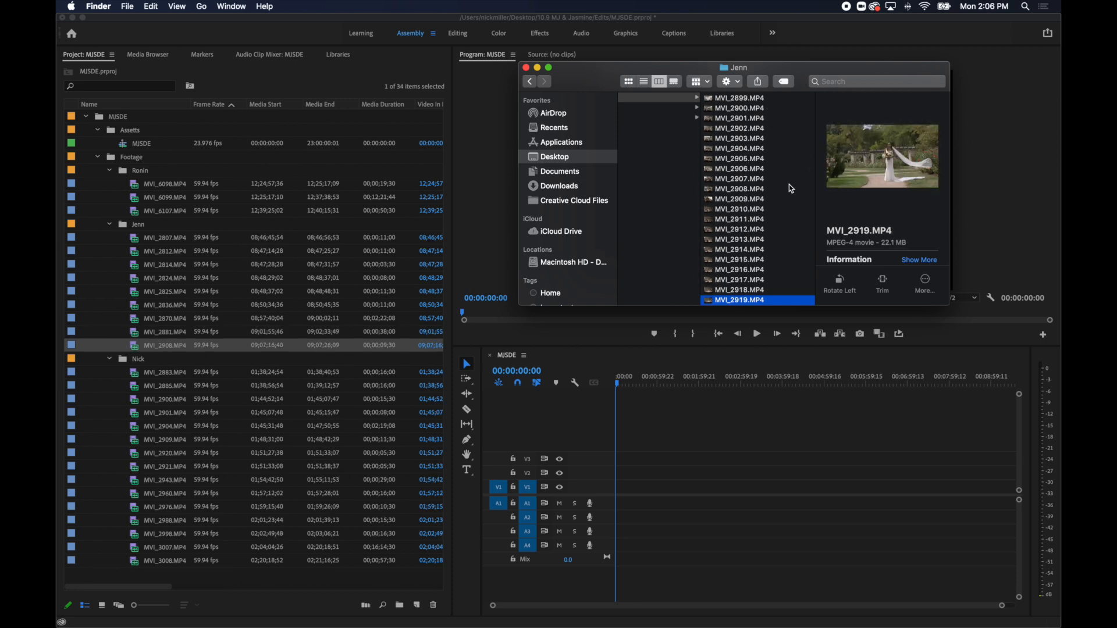
{"action": "key", "text": "space"}
{"action": "key", "text": "Down"}
{"action": "key", "text": "Down"}
{"action": "key", "text": "Down"}
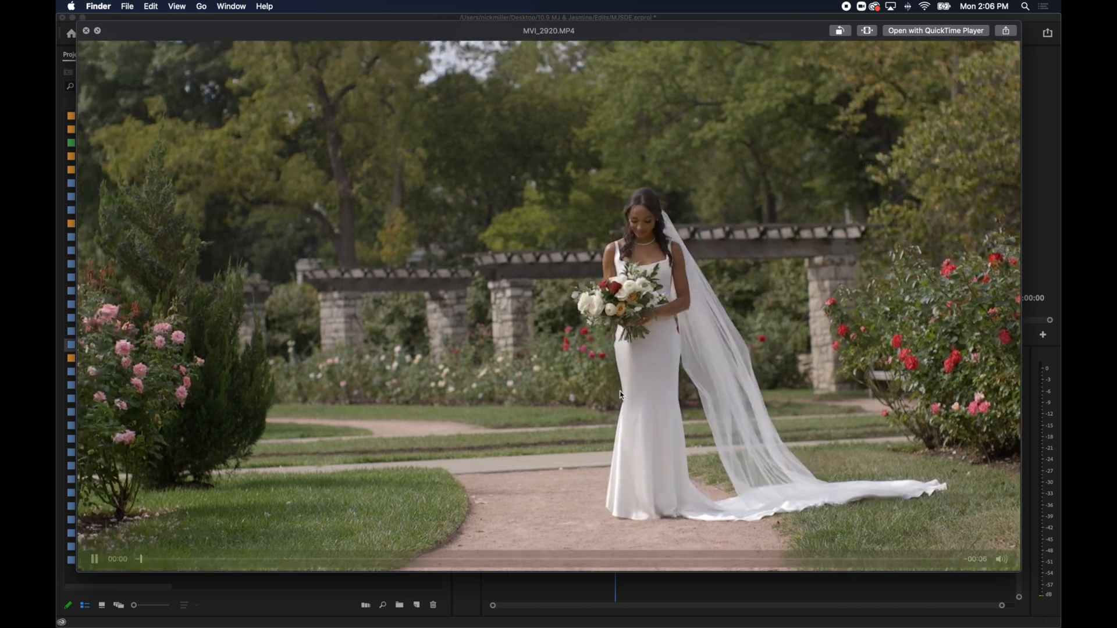
{"action": "key", "text": "Down"}
{"action": "key", "text": "Down"}
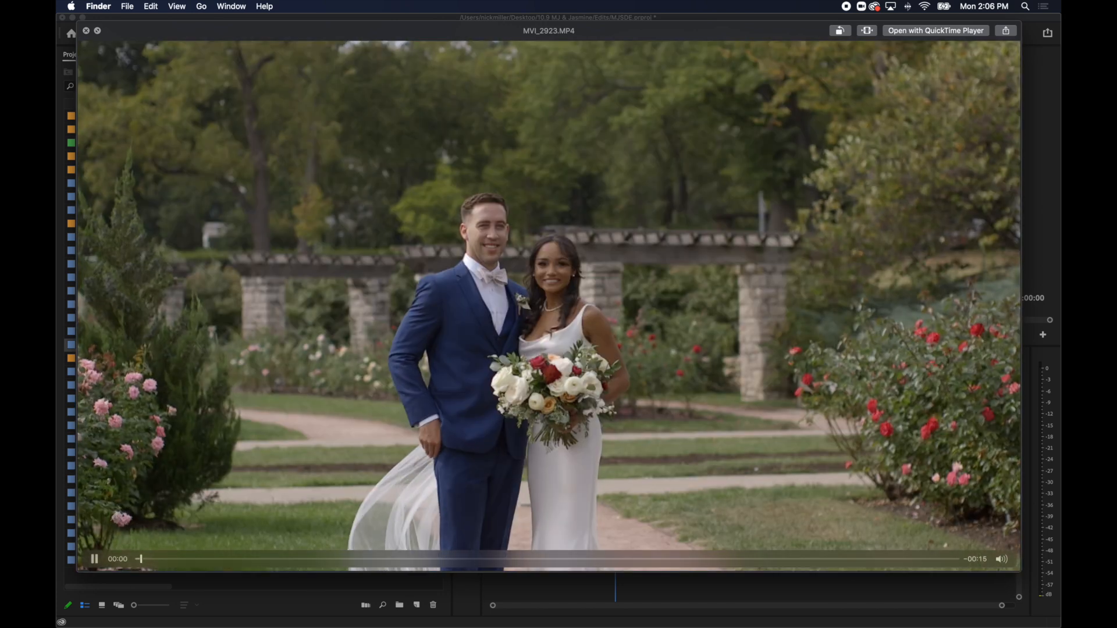
{"action": "key", "text": "Down"}
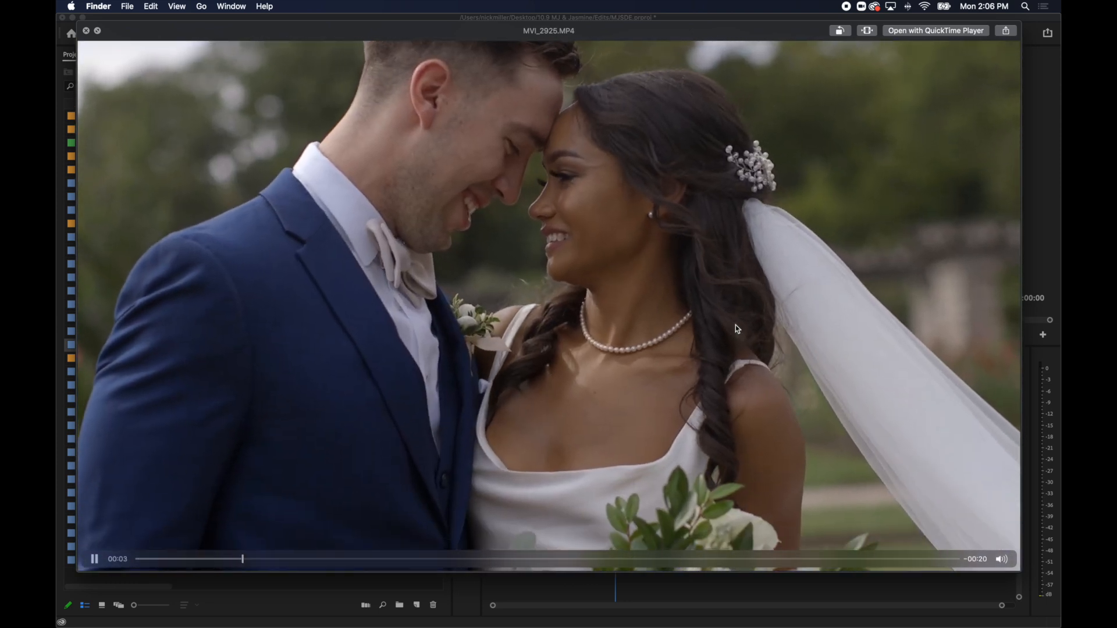
{"action": "key", "text": "space"}
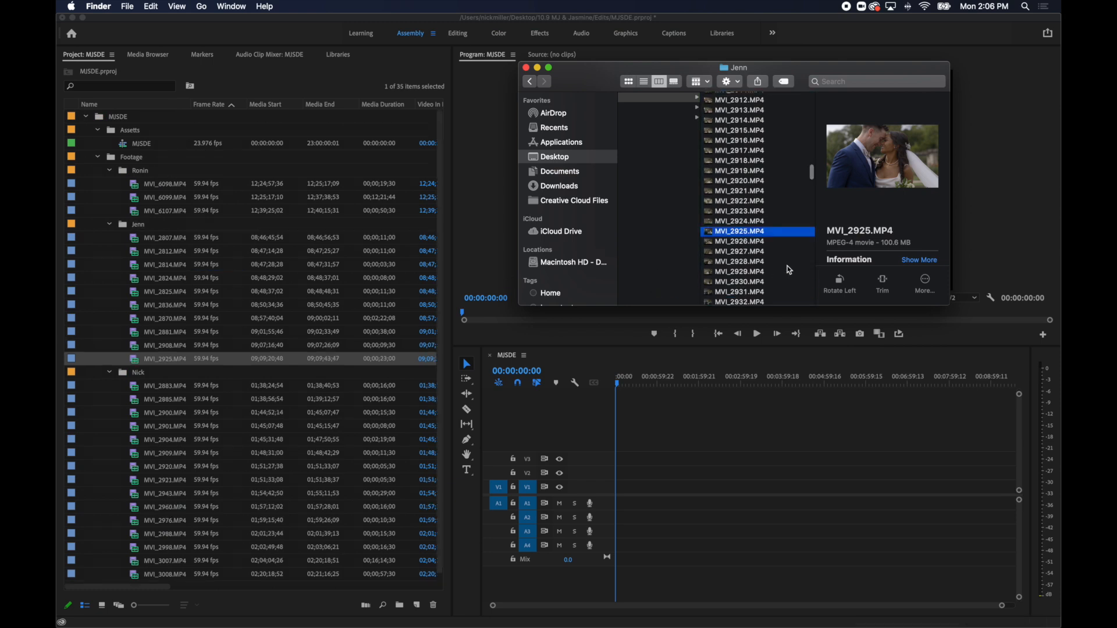
Review the clips after MVI_2925.MP4, preview the staircase shot MVI_2942.MP4 and import it into the same Footage sub-bin.
{"action": "key", "text": "Down"}
{"action": "key", "text": "Down"}
{"action": "key", "text": "Down"}
{"action": "key", "text": "Down"}
{"action": "key", "text": "Down"}
{"action": "key", "text": "Down"}
{"action": "key", "text": "Down"}
{"action": "key", "text": "Down"}
{"action": "key", "text": "Down"}
{"action": "key", "text": "Down"}
{"action": "key", "text": "Down"}
{"action": "key", "text": "Down"}
{"action": "key", "text": "Down"}
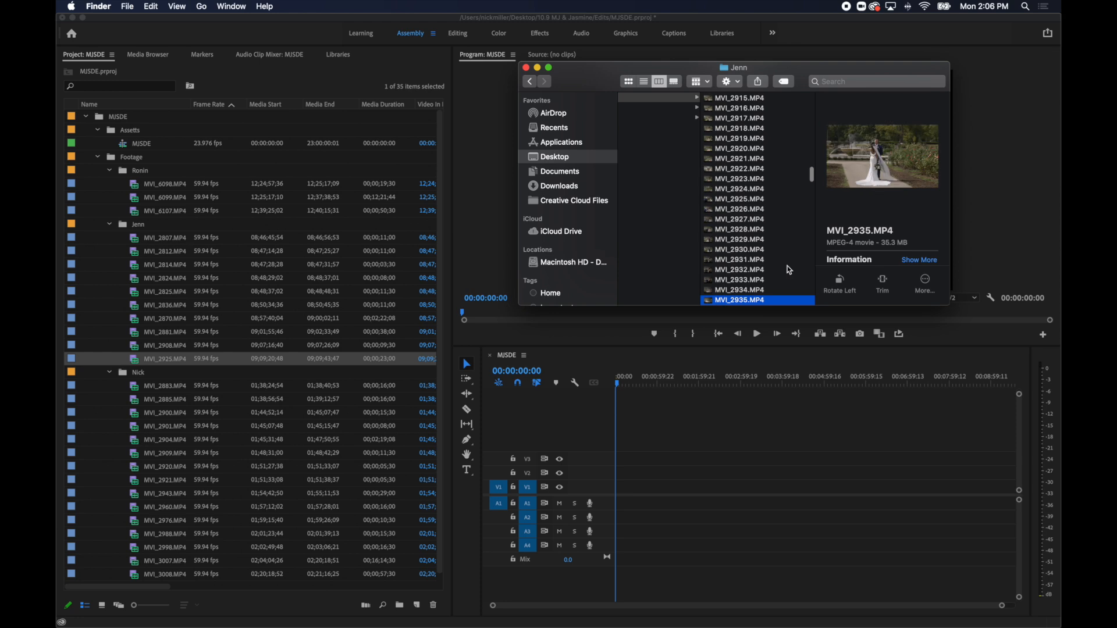
{"action": "key", "text": "Down"}
{"action": "key", "text": "Down"}
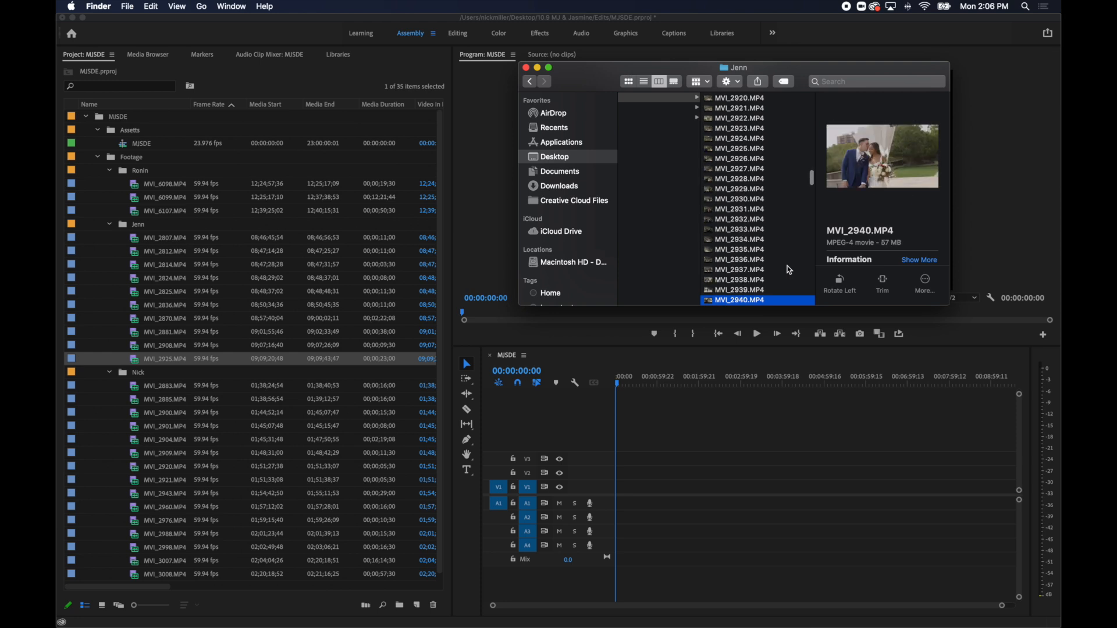
{"action": "key", "text": "space"}
{"action": "key", "text": "Down"}
{"action": "key", "text": "Down"}
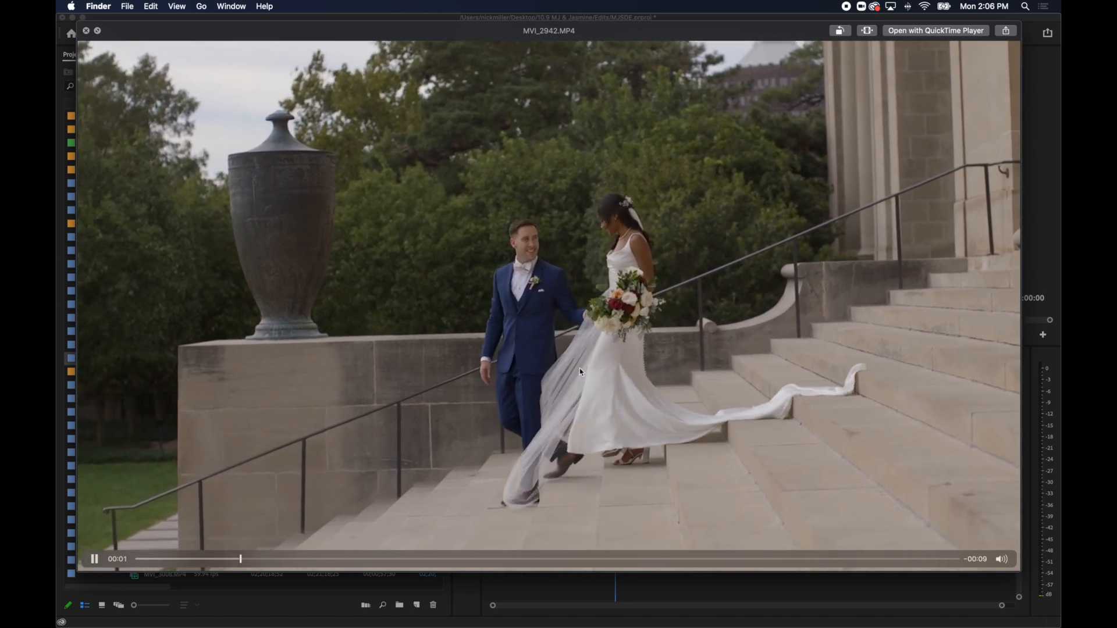
{"action": "key", "text": "space"}
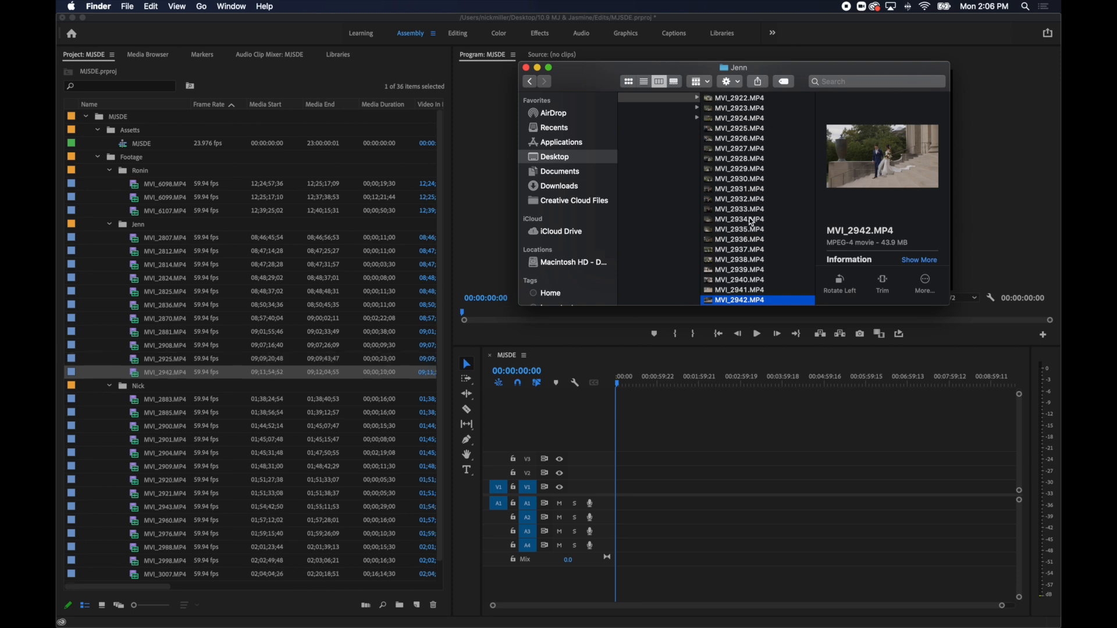
Review the clips after MVI_2942.MP4 and import the venue entrance shot MVI_2979.MP4 into the same Footage sub-bin.
{"action": "key", "text": "Down"}
{"action": "key", "text": "Down"}
{"action": "key", "text": "Down"}
{"action": "key", "text": "Down"}
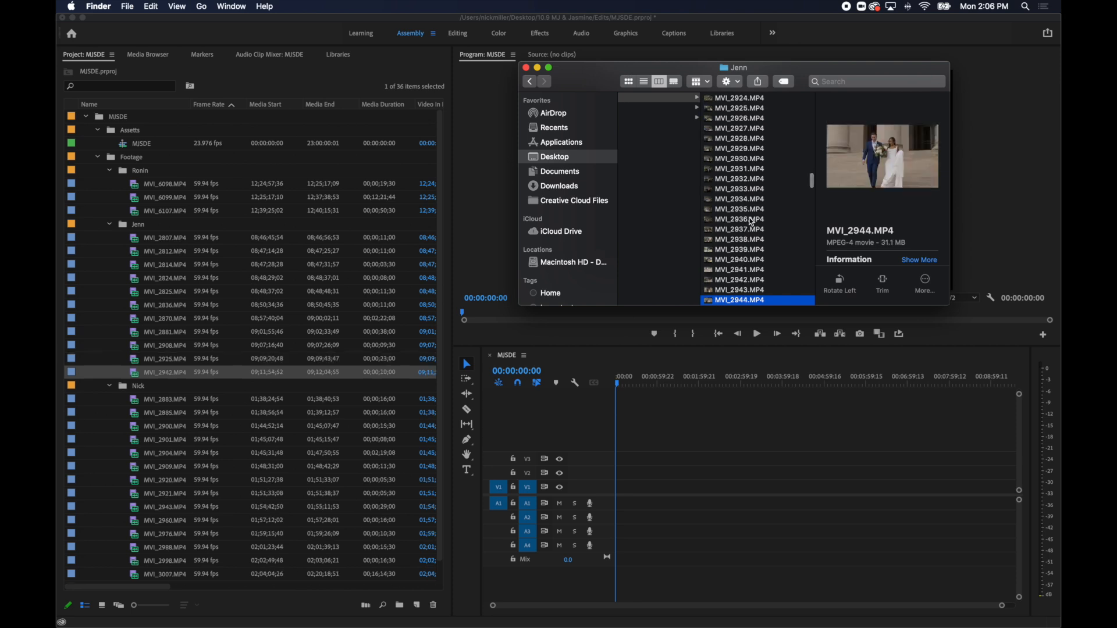
{"action": "key", "text": "Down"}
{"action": "key", "text": "Down"}
{"action": "key", "text": "Down"}
{"action": "key", "text": "Down"}
{"action": "key", "text": "Down"}
{"action": "key", "text": "Down"}
{"action": "key", "text": "Down"}
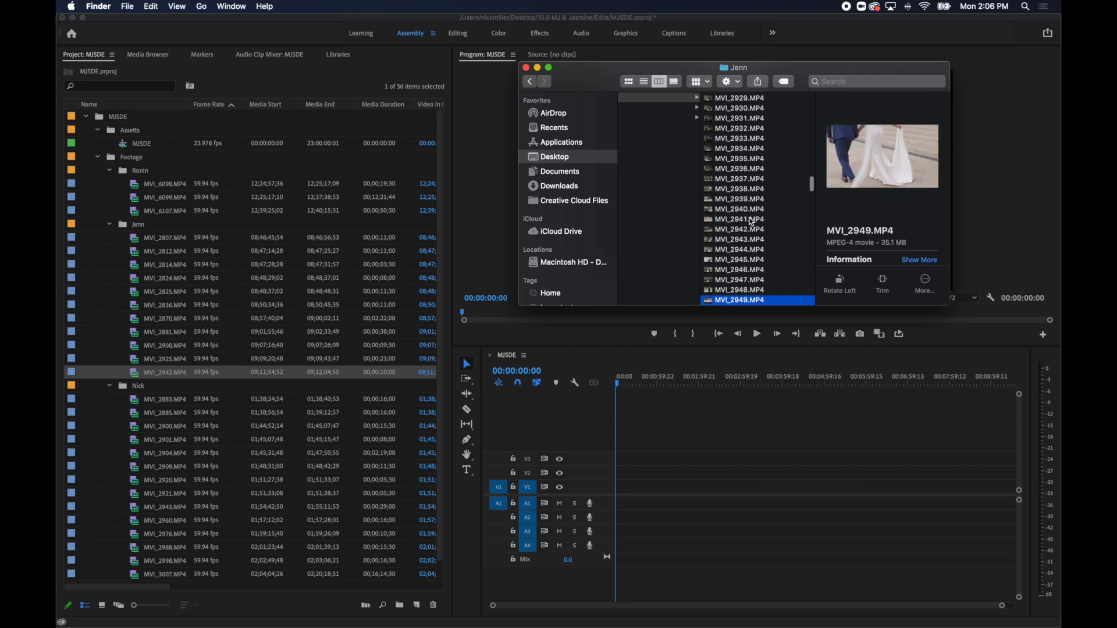
{"action": "key", "text": "Down"}
{"action": "key", "text": "Down"}
{"action": "key", "text": "Down"}
{"action": "key", "text": "Down"}
{"action": "key", "text": "Down"}
{"action": "key", "text": "Down"}
{"action": "key", "text": "Down"}
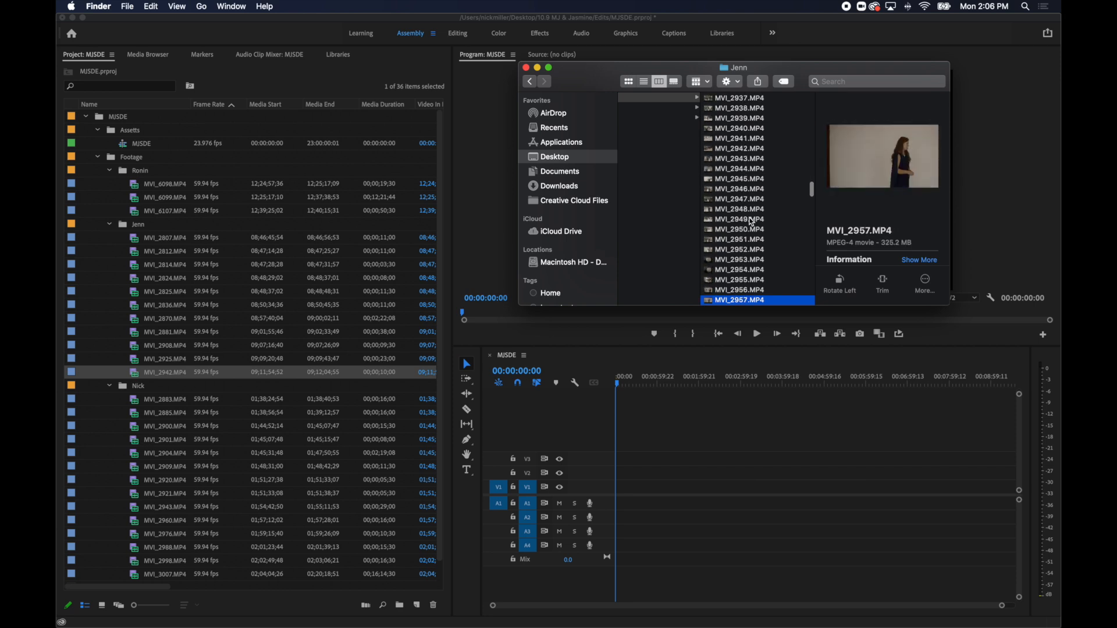
{"action": "key", "text": "Down"}
{"action": "key", "text": "Down"}
{"action": "key", "text": "Down"}
{"action": "key", "text": "Down"}
{"action": "key", "text": "Down"}
{"action": "key", "text": "Down"}
{"action": "key", "text": "Down"}
{"action": "key", "text": "Down"}
{"action": "key", "text": "Down"}
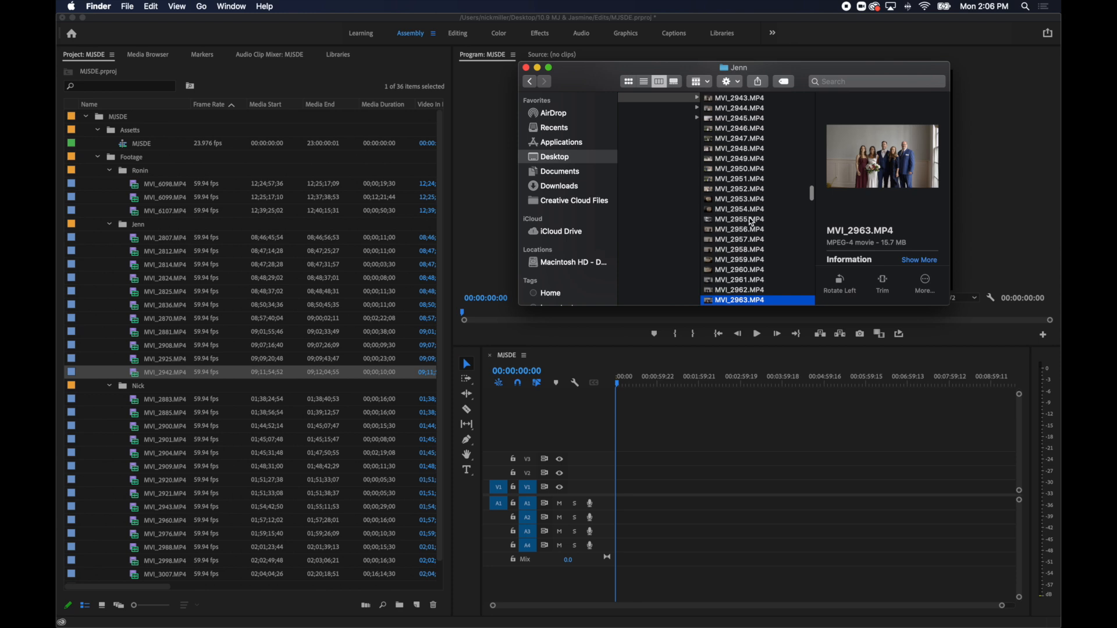
{"action": "key", "text": "Down"}
{"action": "key", "text": "Down"}
{"action": "key", "text": "Down"}
{"action": "key", "text": "Down"}
{"action": "key", "text": "Down"}
{"action": "key", "text": "Down"}
{"action": "key", "text": "Down"}
{"action": "key", "text": "Down"}
{"action": "key", "text": "Down"}
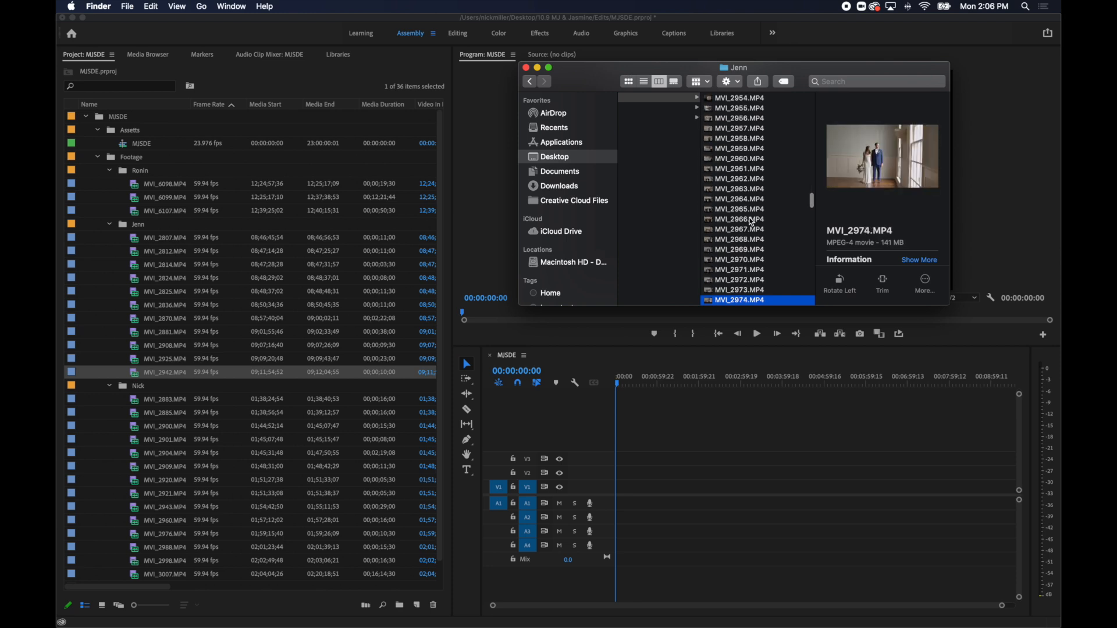
{"action": "key", "text": "Down"}
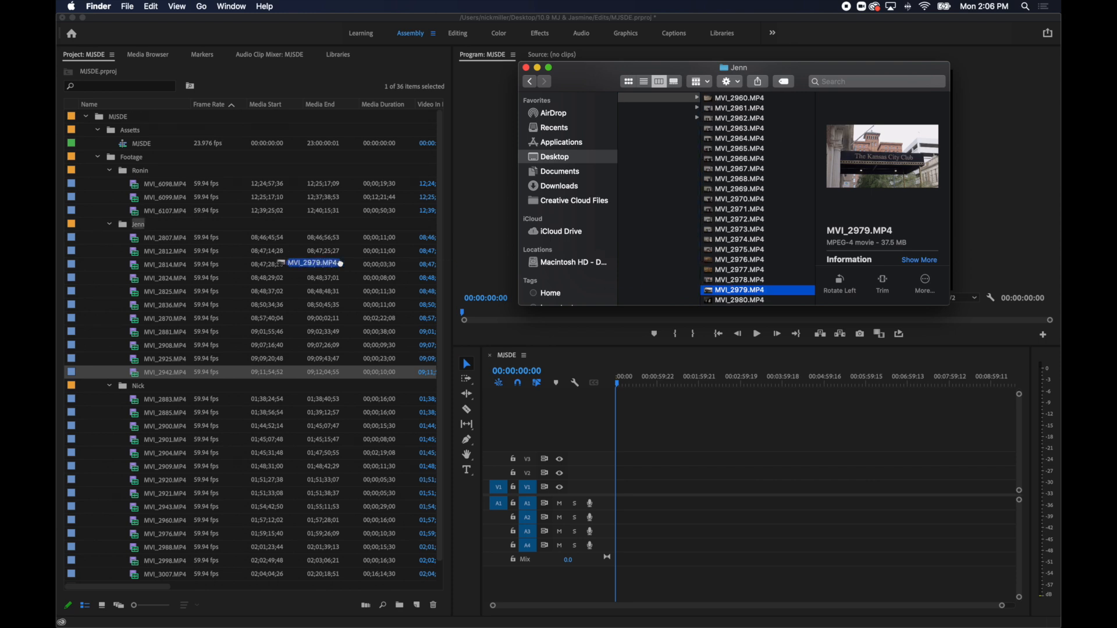
Import the two long ceremony clips MVI_2981.MP4 and MVI_2982.MP4 into the same Footage sub-bin.
{"action": "key", "text": "Down"}
{"action": "key", "text": "Down"}
{"action": "key", "text": "Down"}
{"action": "key", "text": "Down"}
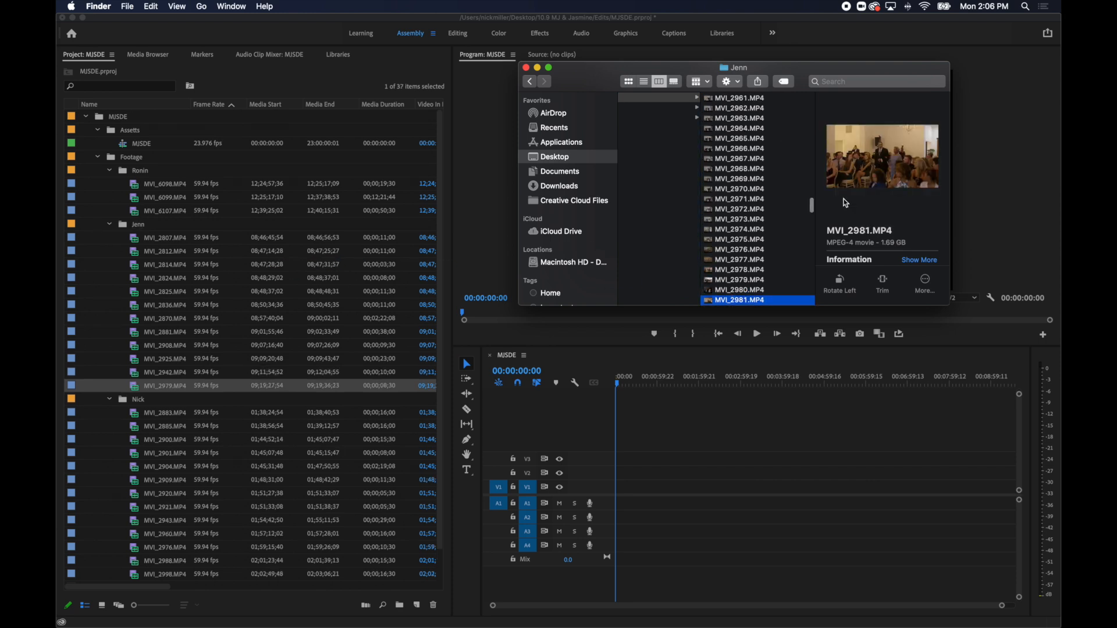
{"action": "key", "text": "Up"}
{"action": "key", "text": "Up"}
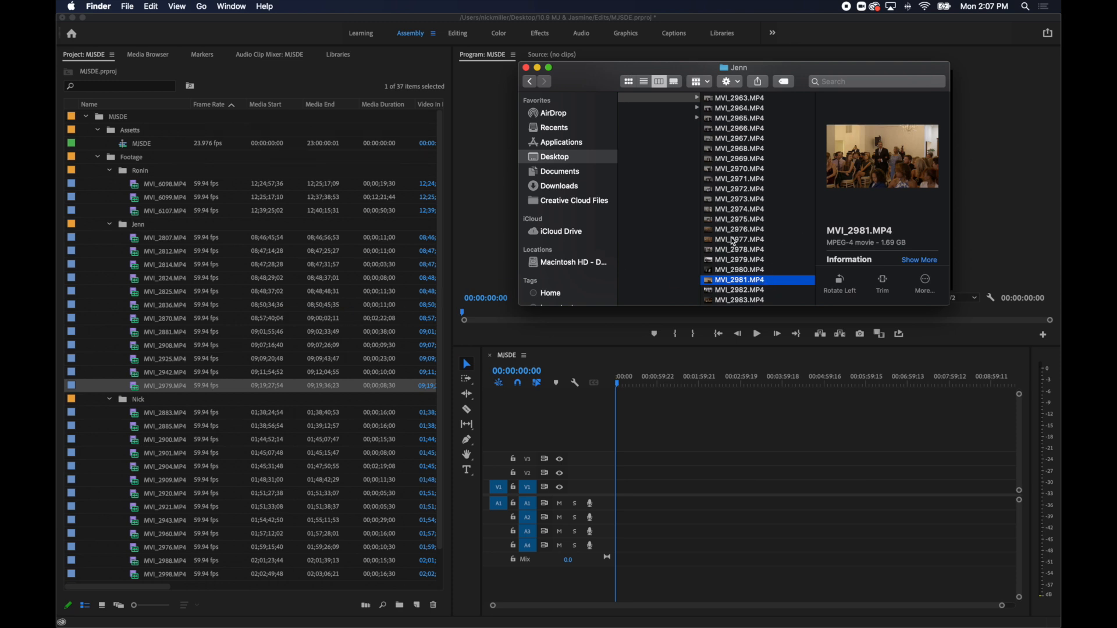
{"action": "key", "text": "Down"}
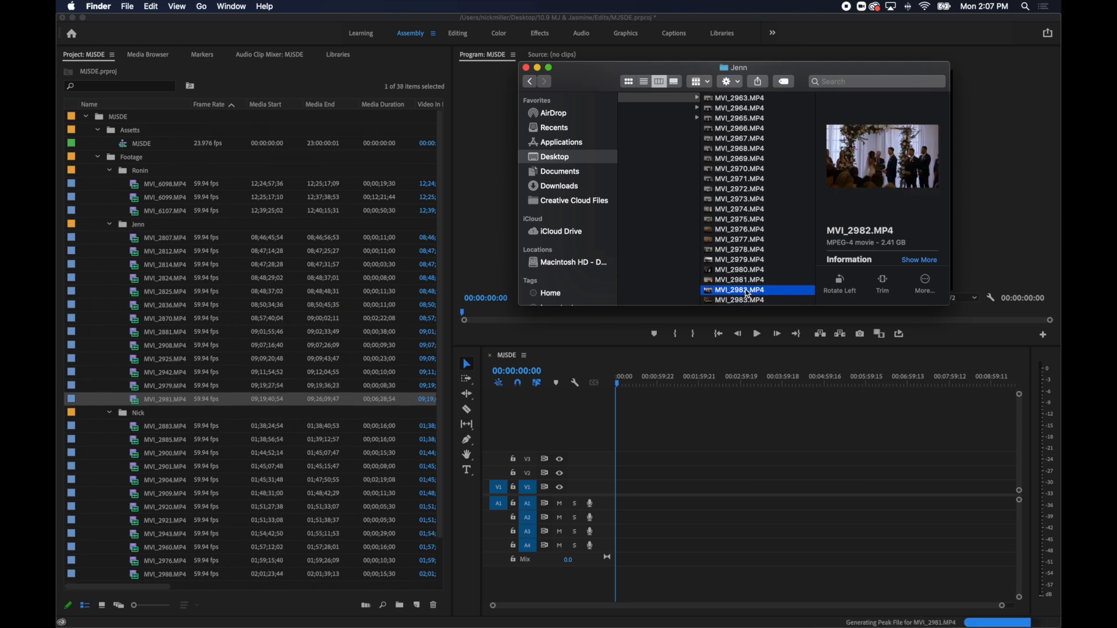
Review the clips after MVI_2982.MP4, preview the table decor shots and import MVI_2991.MP4 into the same Footage sub-bin.
{"action": "key", "text": "Down"}
{"action": "key", "text": "Down"}
{"action": "key", "text": "Down"}
{"action": "key", "text": "Down"}
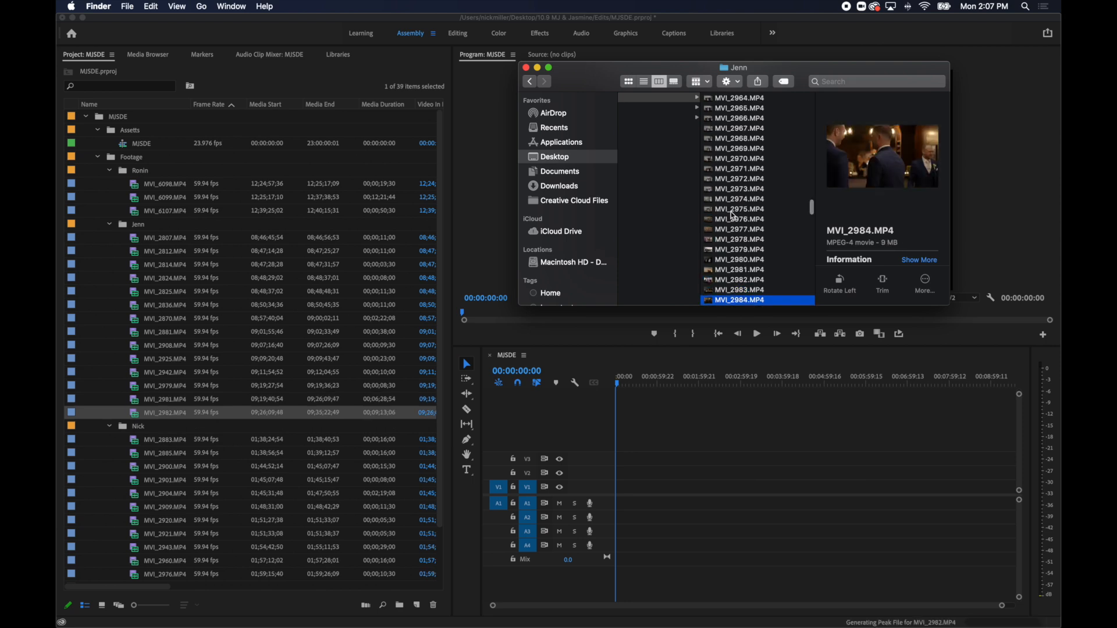
{"action": "key", "text": "Down"}
{"action": "key", "text": "Down"}
{"action": "key", "text": "Down"}
{"action": "key", "text": "Down"}
{"action": "key", "text": "Down"}
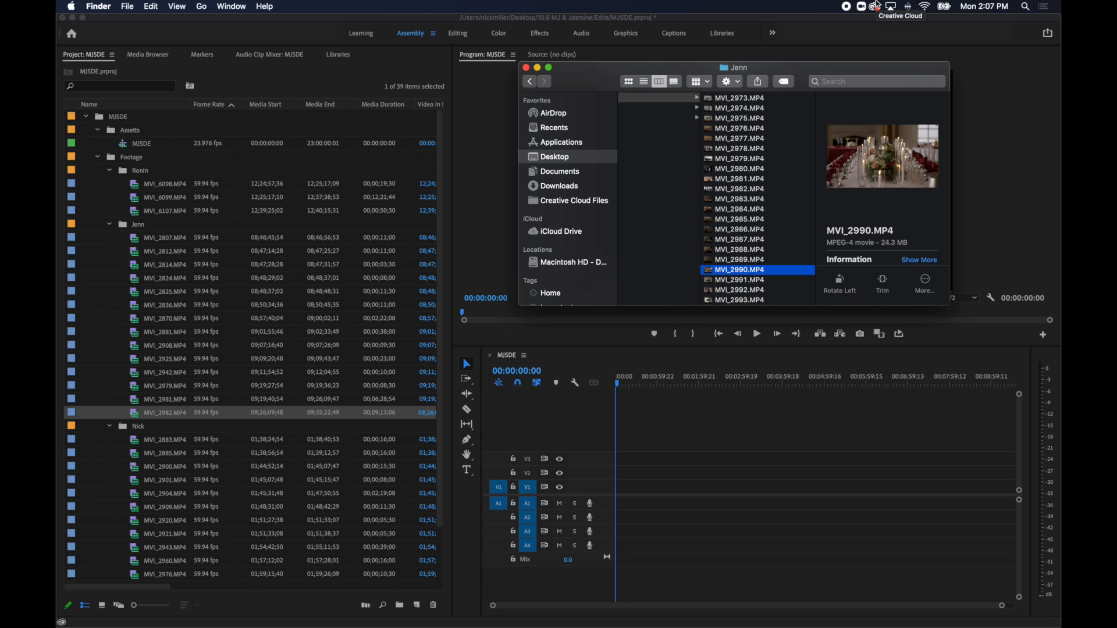
{"action": "key", "text": "space"}
{"action": "key", "text": "space"}
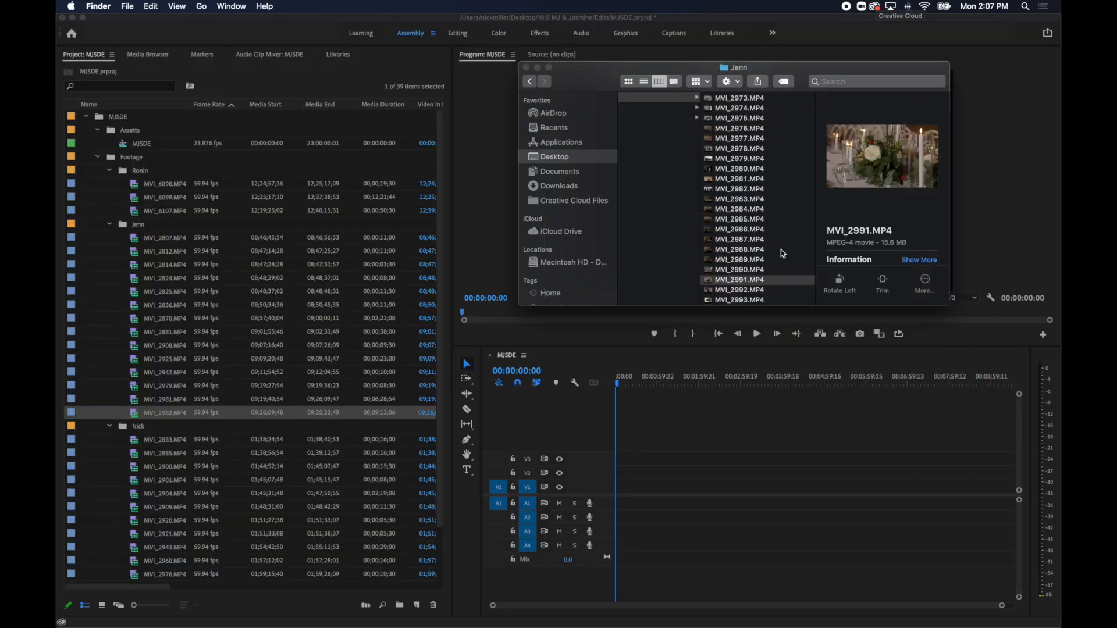
{"action": "left_click_drag", "start_coordinate": [762, 279], "coordinate": [332, 353]}
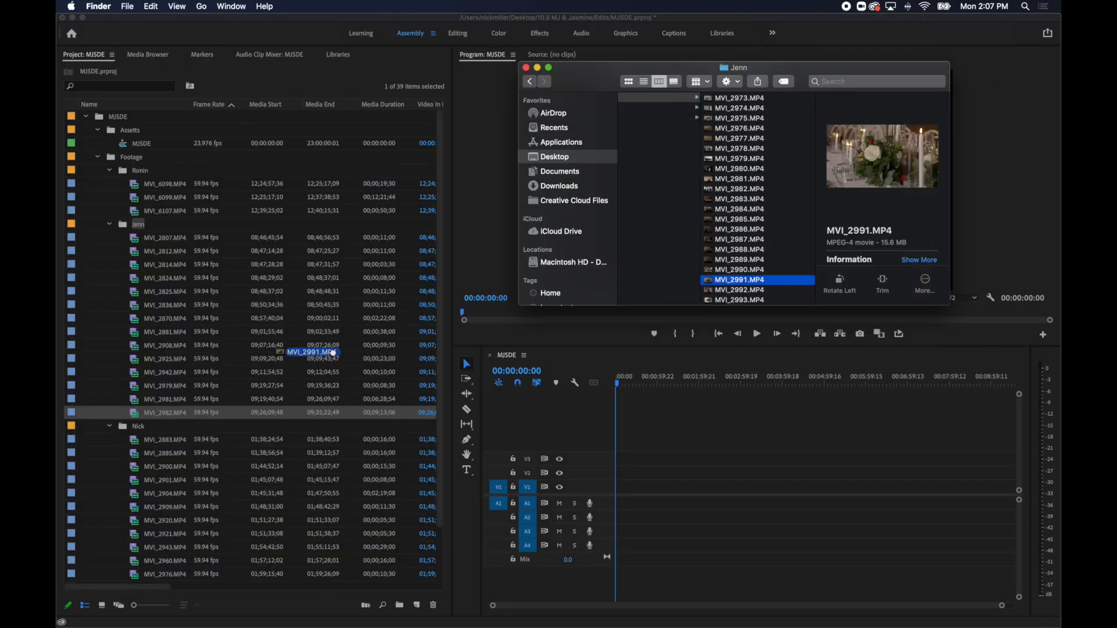
Preview the floral centerpiece shot MVI_2993.MP4, compare it with the neighbouring clips and import it into the same Footage sub-bin.
{"action": "key", "text": "Down"}
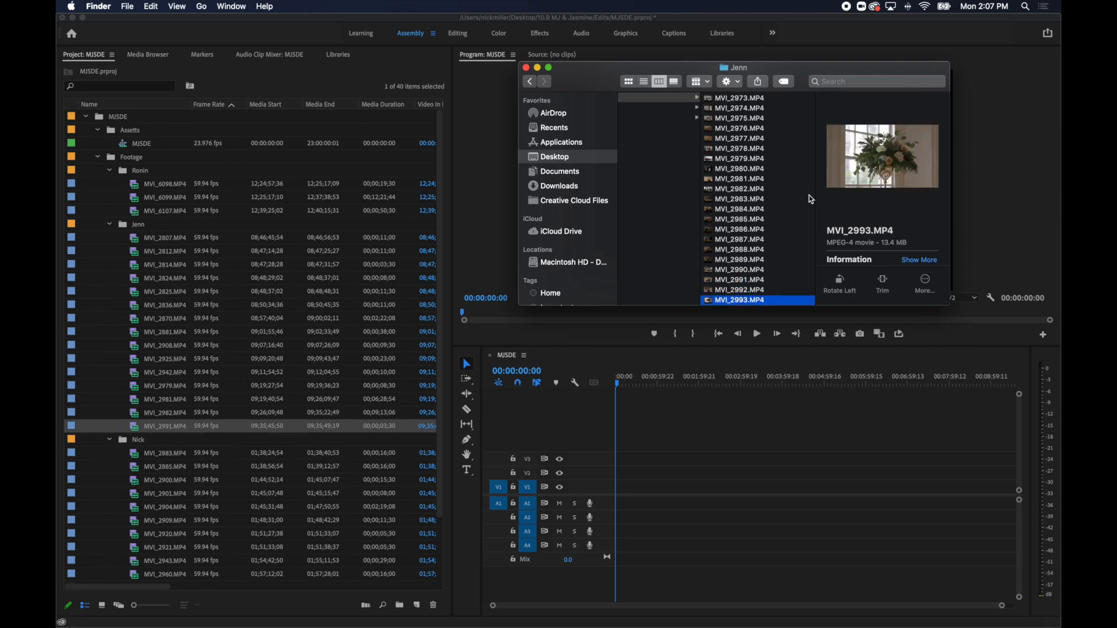
{"action": "key", "text": "space"}
{"action": "key", "text": "Down"}
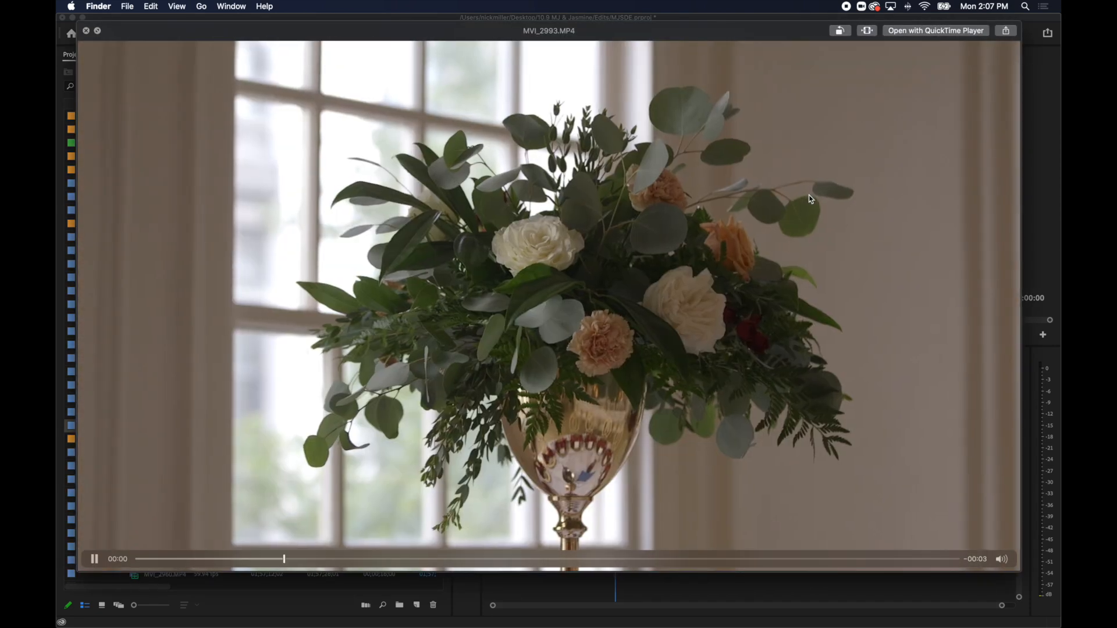
{"action": "key", "text": "Down"}
{"action": "key", "text": "Up"}
{"action": "key", "text": "space"}
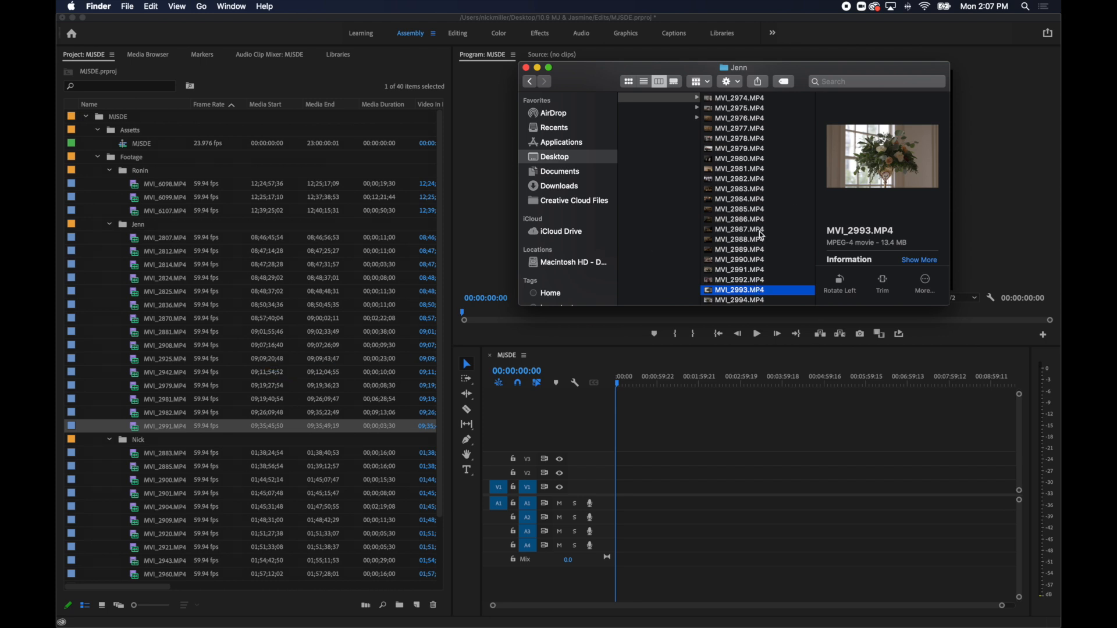
Review the reception decor clips after MVI_2993.MP4, previewing them at full size up to the guest shot MVI_3016.MP4.
{"action": "scroll", "coordinate": [762, 235], "scroll_direction": "down", "scroll_amount": 5}
{"action": "left_click", "coordinate": [755, 246]}
{"action": "key", "text": "Down"}
{"action": "key", "text": "Down"}
{"action": "key", "text": "Down"}
{"action": "key", "text": "Down"}
{"action": "key", "text": "Down"}
{"action": "key", "text": "Down"}
{"action": "key", "text": "Down"}
{"action": "key", "text": "Down"}
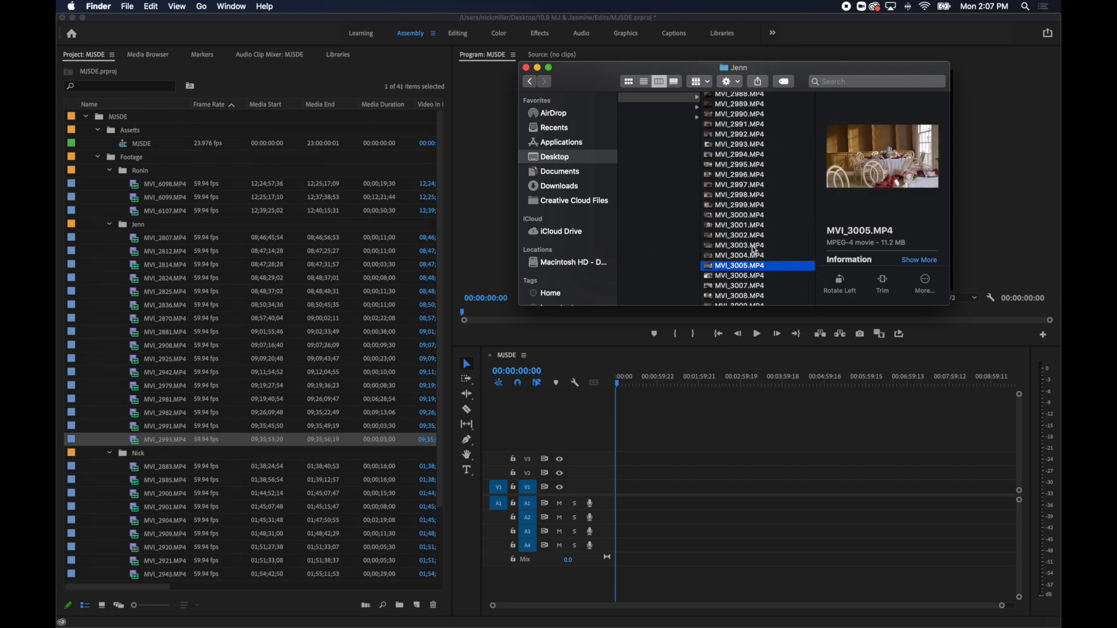
{"action": "key", "text": "Down"}
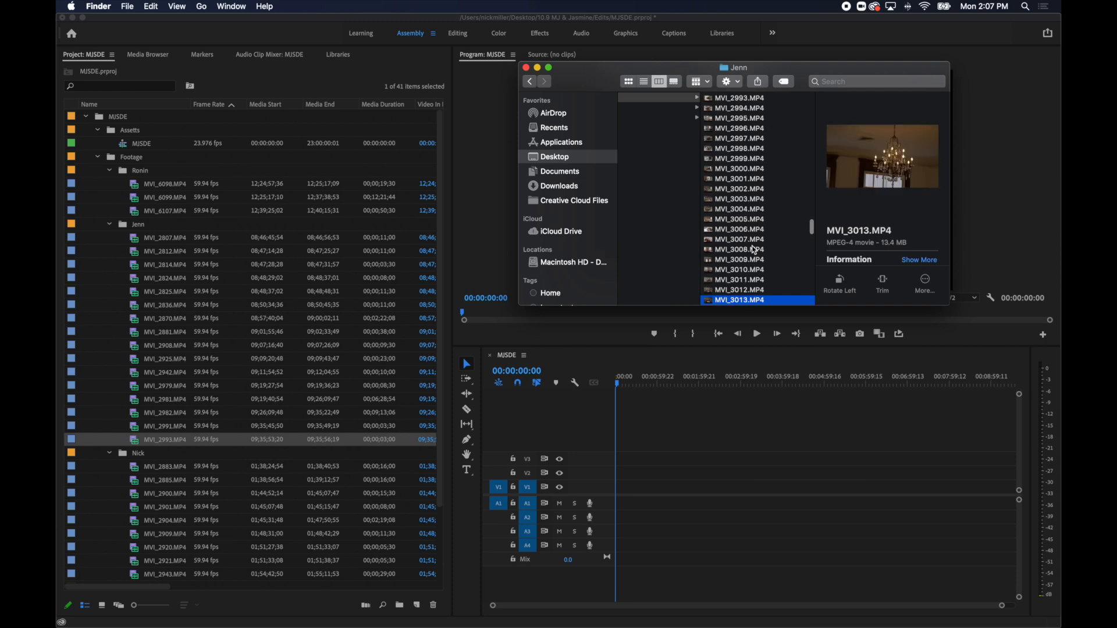
{"action": "scroll", "coordinate": [755, 250], "scroll_direction": "down", "scroll_amount": 2}
{"action": "key", "text": "space"}
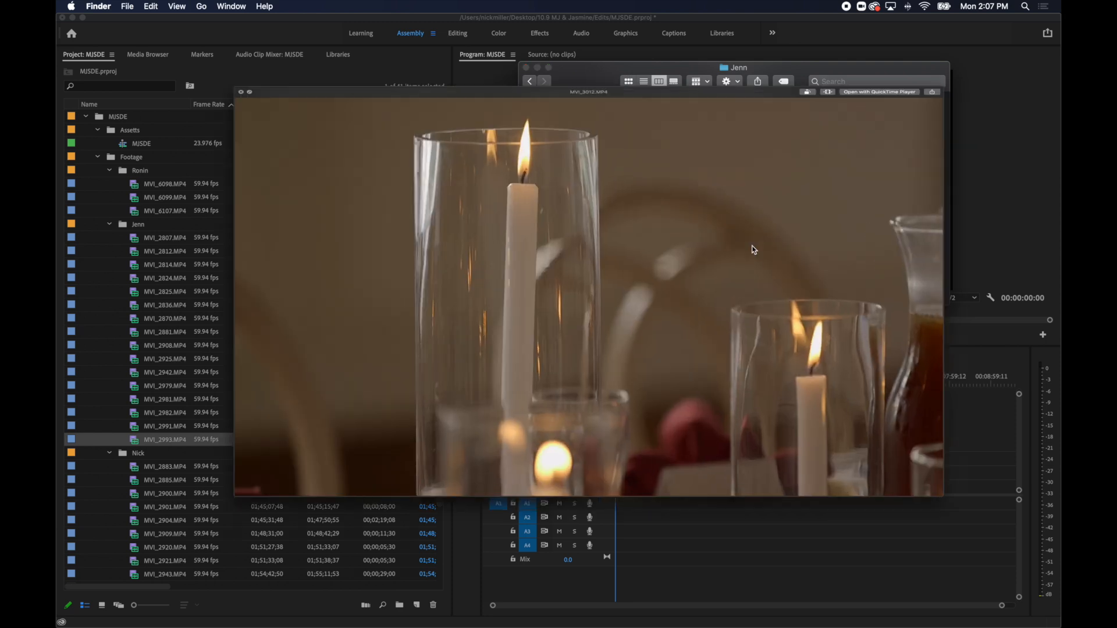
{"action": "key", "text": "Down"}
{"action": "key", "text": "Down"}
{"action": "key", "text": "Down"}
Preview the wedding cake shot MVI_3033.MP4, import it into the same Footage sub-bin and close the Finder window.
{"action": "key", "text": "Down"}
{"action": "key", "text": "Down"}
{"action": "key", "text": "Down"}
{"action": "key", "text": "Down"}
{"action": "key", "text": "Down"}
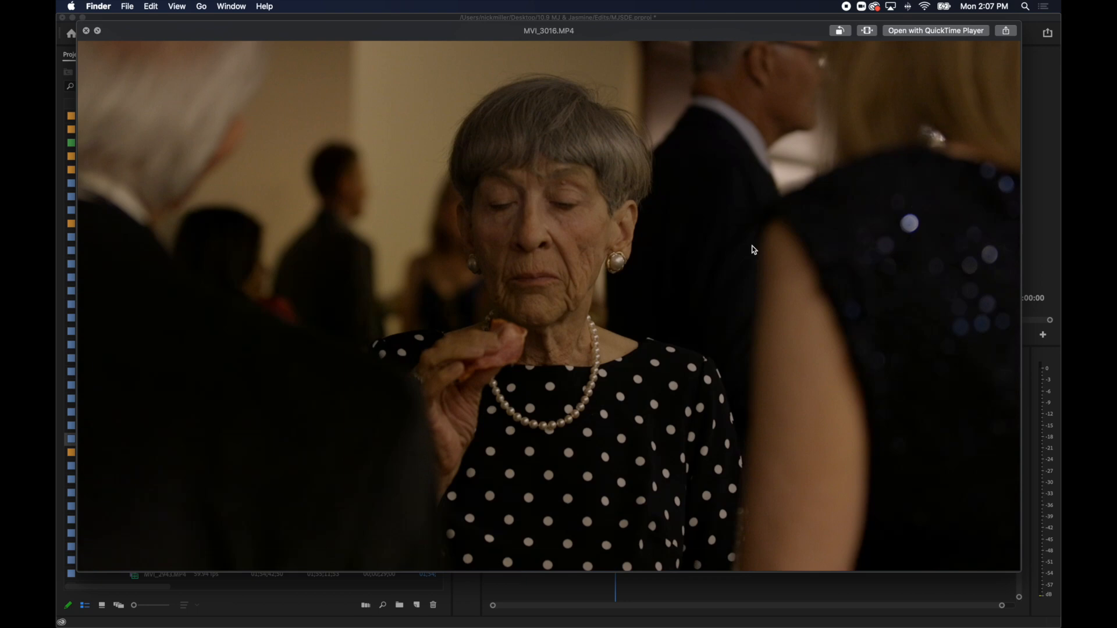
{"action": "key", "text": "space"}
{"action": "key", "text": "Down"}
{"action": "key", "text": "Down"}
{"action": "key", "text": "Down"}
{"action": "key", "text": "Down"}
{"action": "key", "text": "Down"}
{"action": "key", "text": "Down"}
{"action": "key", "text": "Down"}
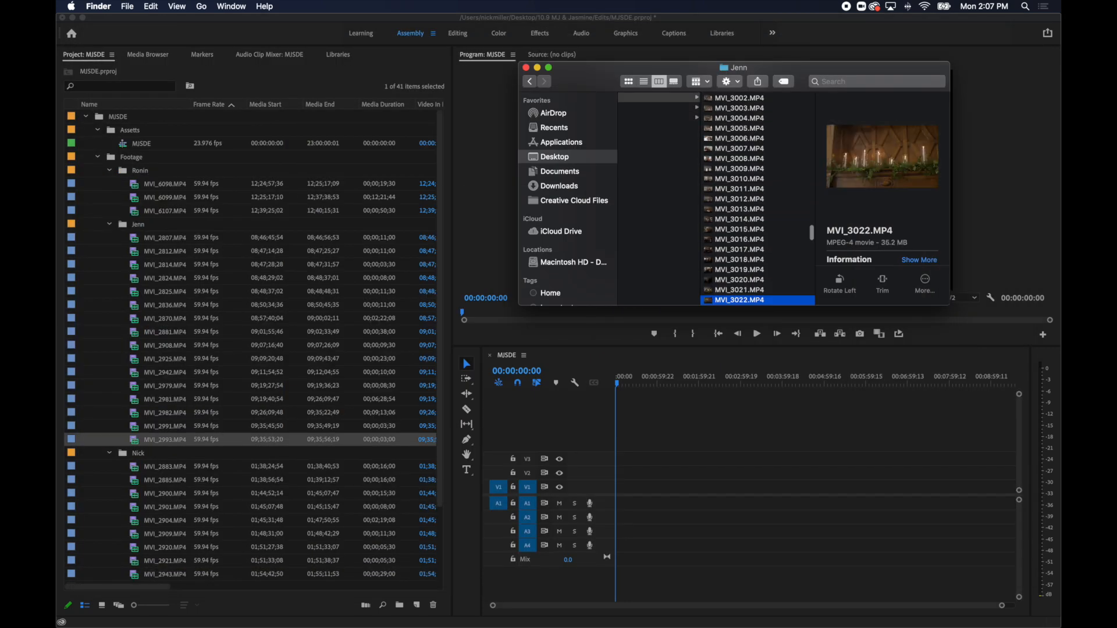
{"action": "key", "text": "Down"}
{"action": "key", "text": "Down"}
{"action": "key", "text": "Down"}
{"action": "key", "text": "Down"}
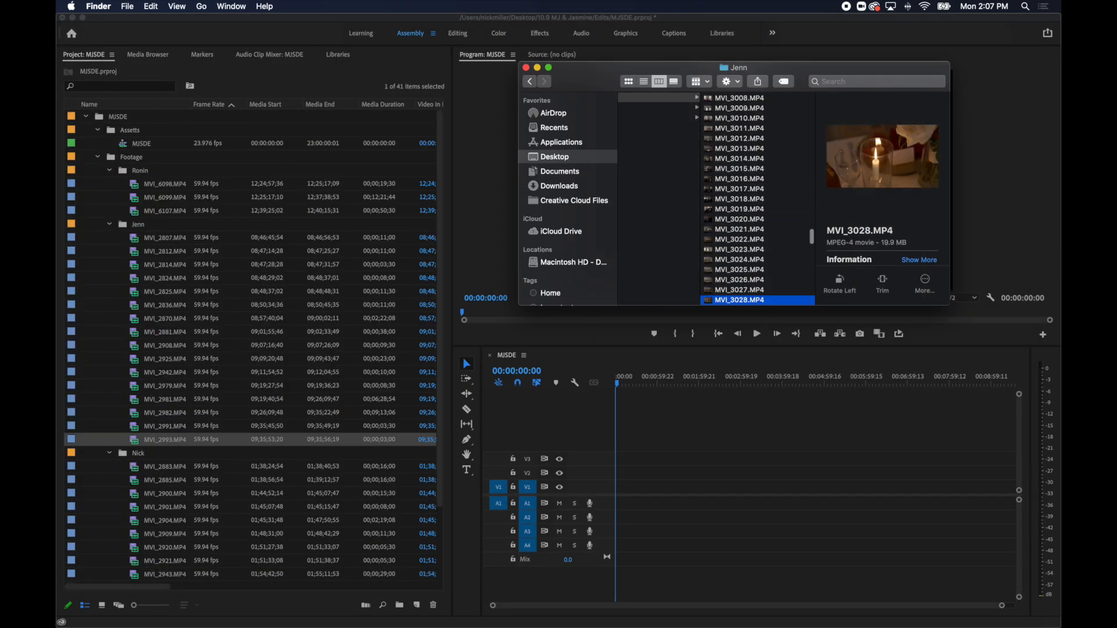
{"action": "key", "text": "Down"}
{"action": "key", "text": "Down"}
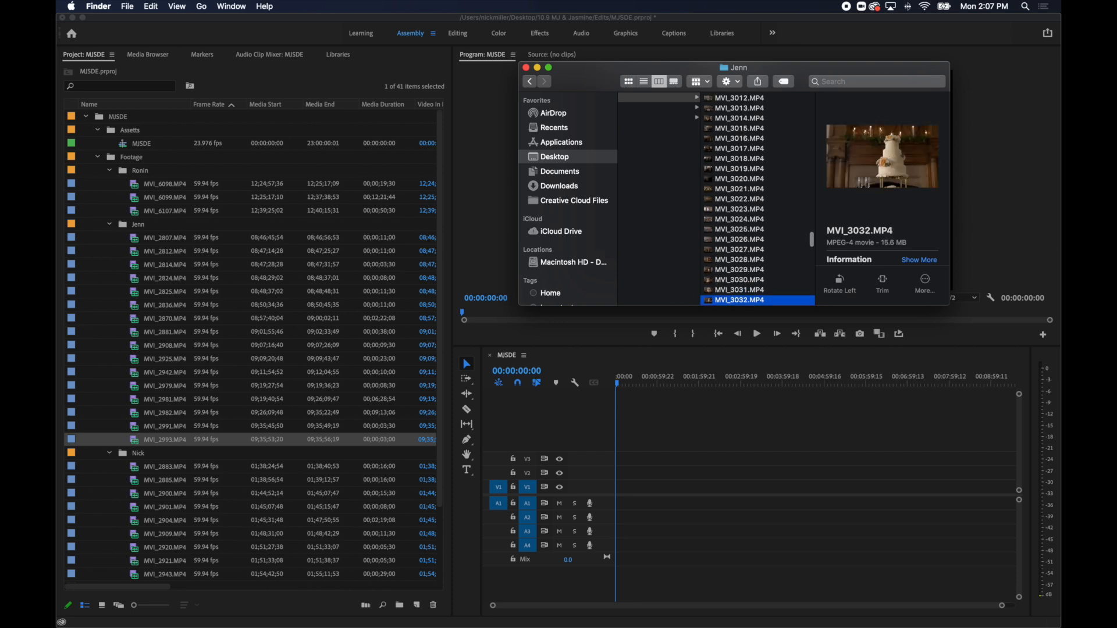
{"action": "key", "text": "space"}
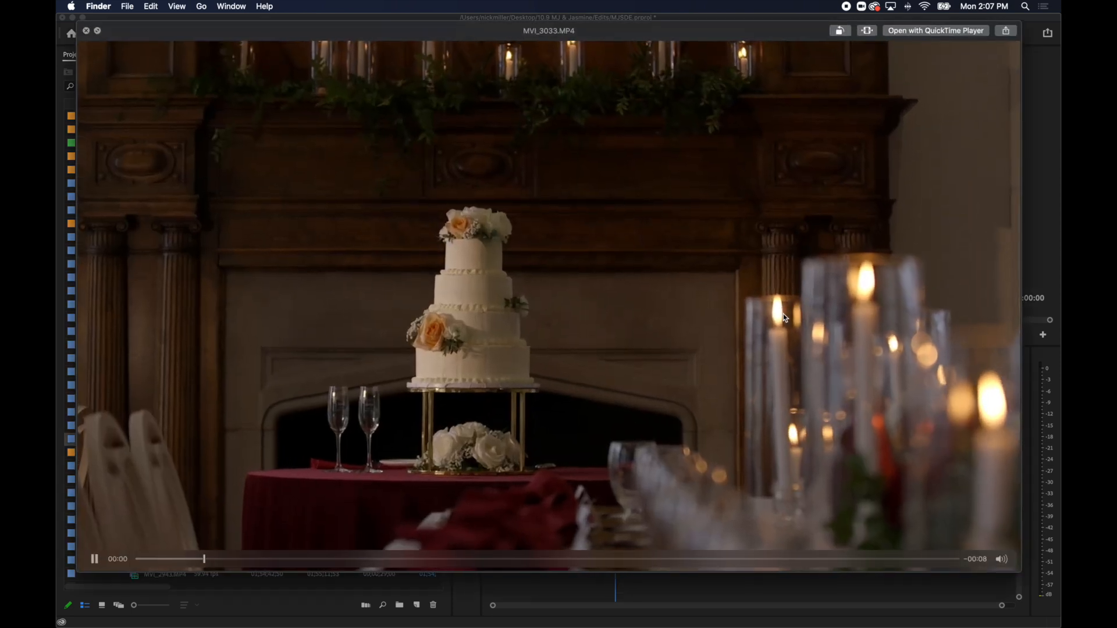
{"action": "key", "text": "space"}
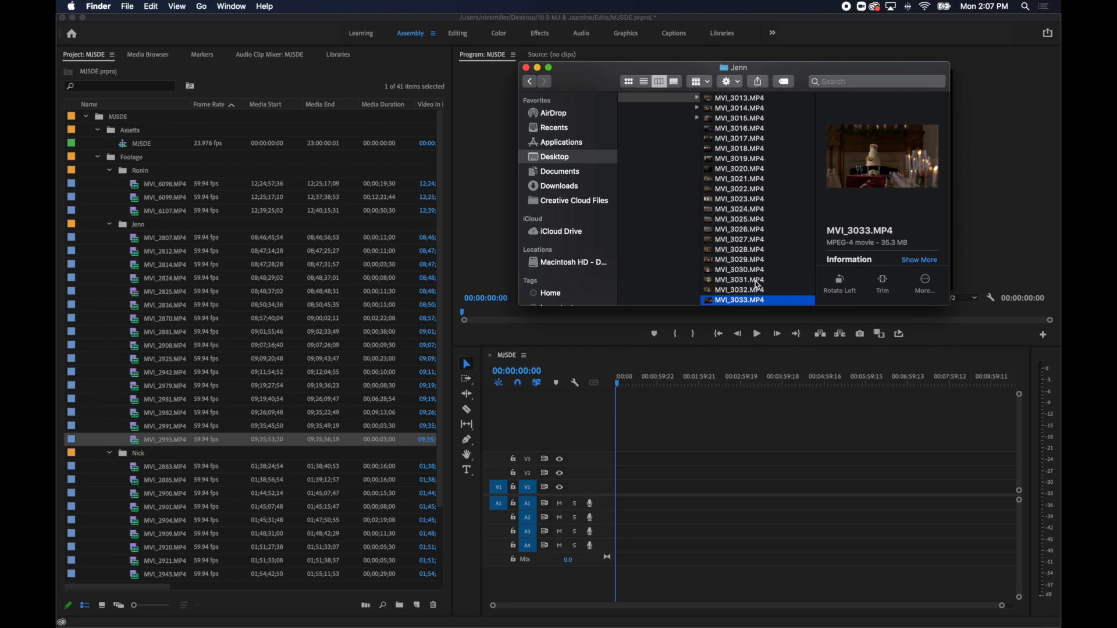
{"action": "left_click", "coordinate": [526, 68]}
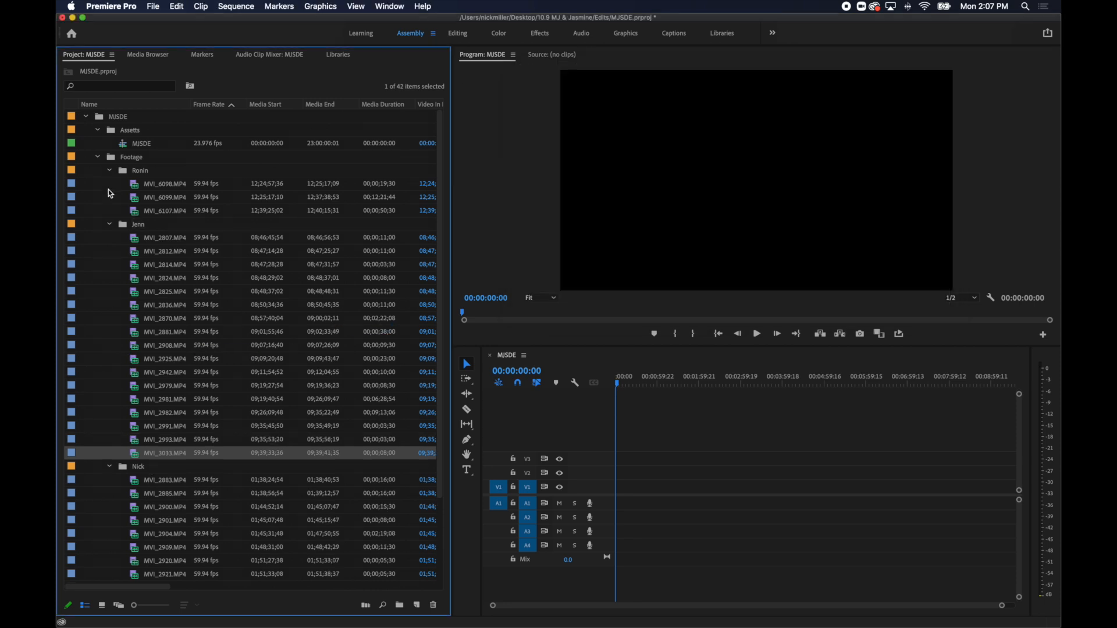
Mark an excerpt of about 1 second in the floral arch shot MVI_6098.MP4 and add it at the start of the MJSDE sequence.
{"action": "double_click", "coordinate": [141, 186]}
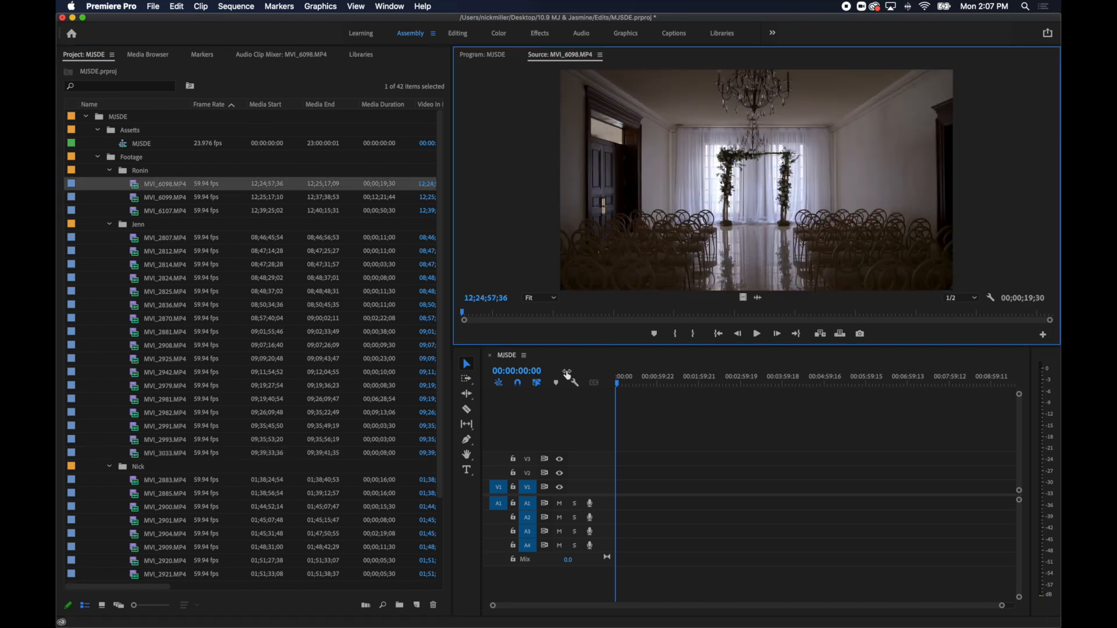
{"action": "left_click_drag", "start_coordinate": [487, 319], "coordinate": [802, 314]}
{"action": "key", "text": "i"}
{"action": "key", "text": "space"}
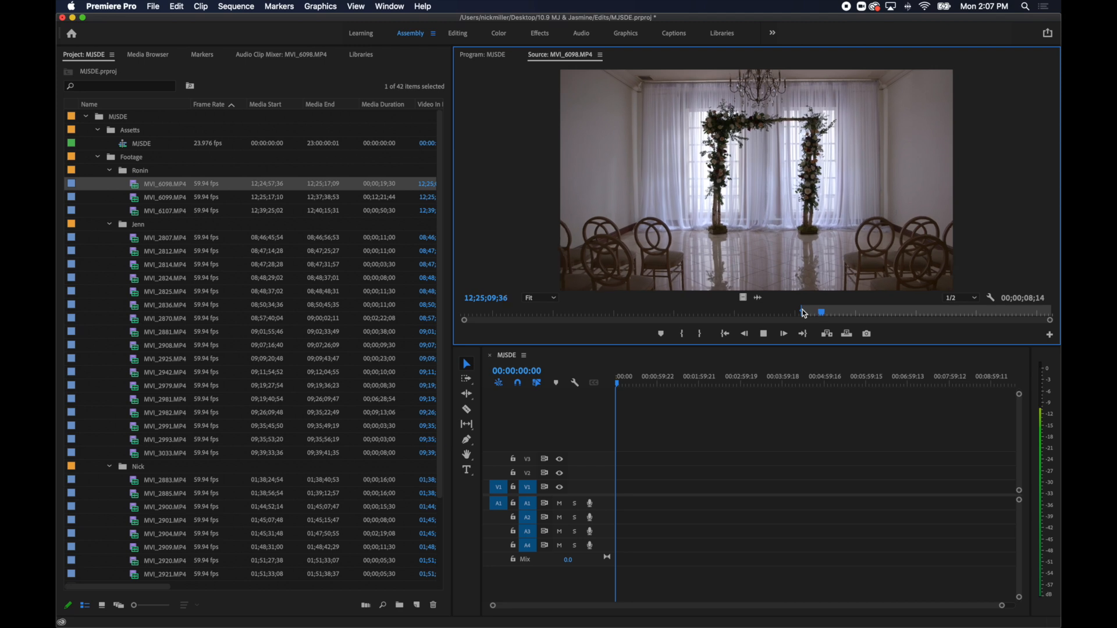
{"action": "key", "text": "o"}
{"action": "key", "text": "comma"}
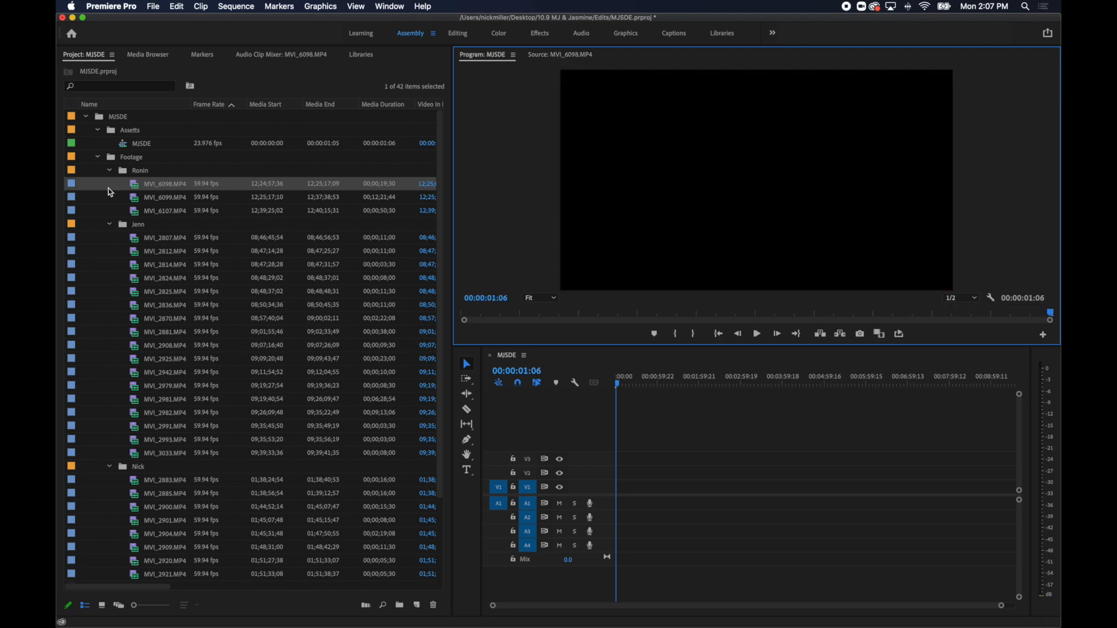
Mark about 3.5 seconds of the bride walking down the aisle in MVI_6099.MP4 and append it to the MJSDE sequence.
{"action": "double_click", "coordinate": [137, 201]}
{"action": "left_click_drag", "start_coordinate": [516, 320], "coordinate": [494, 316]}
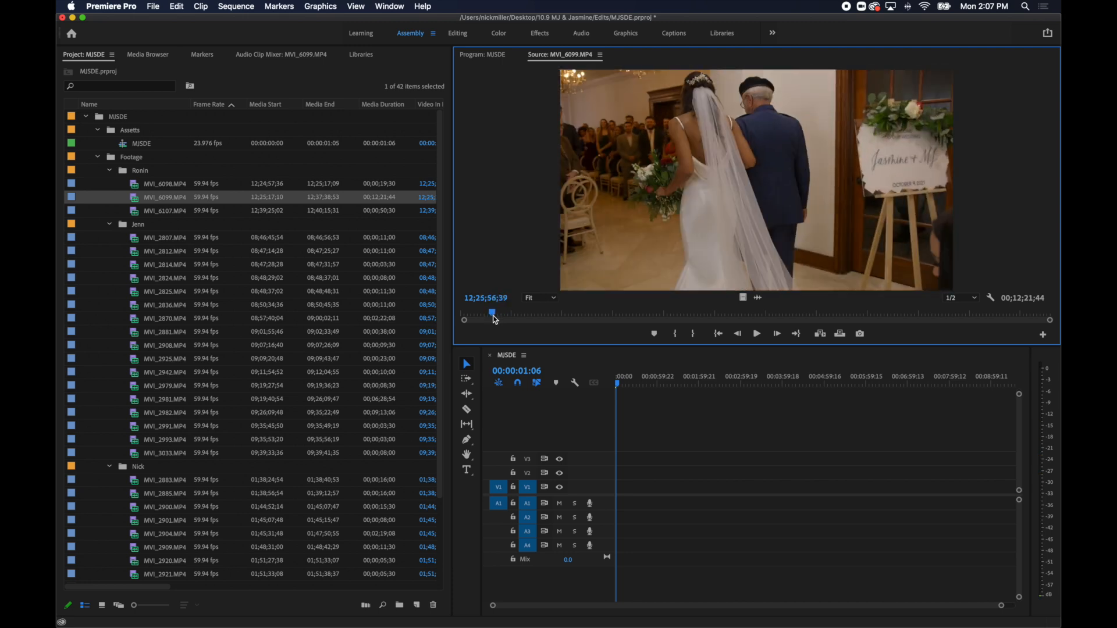
{"action": "key", "text": "space"}
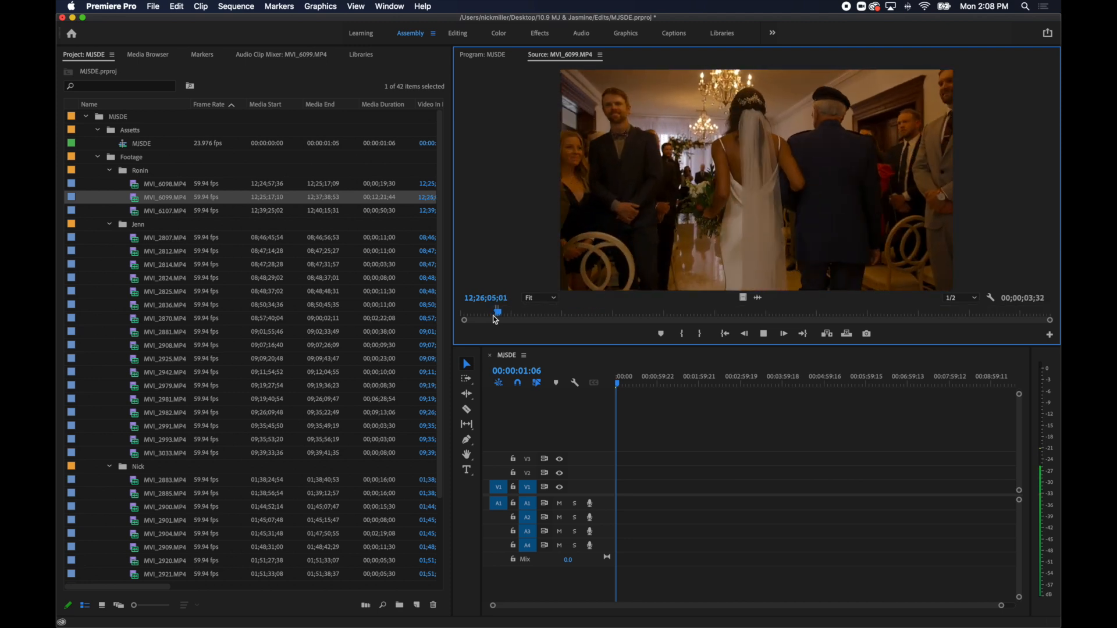
{"action": "key", "text": "."}
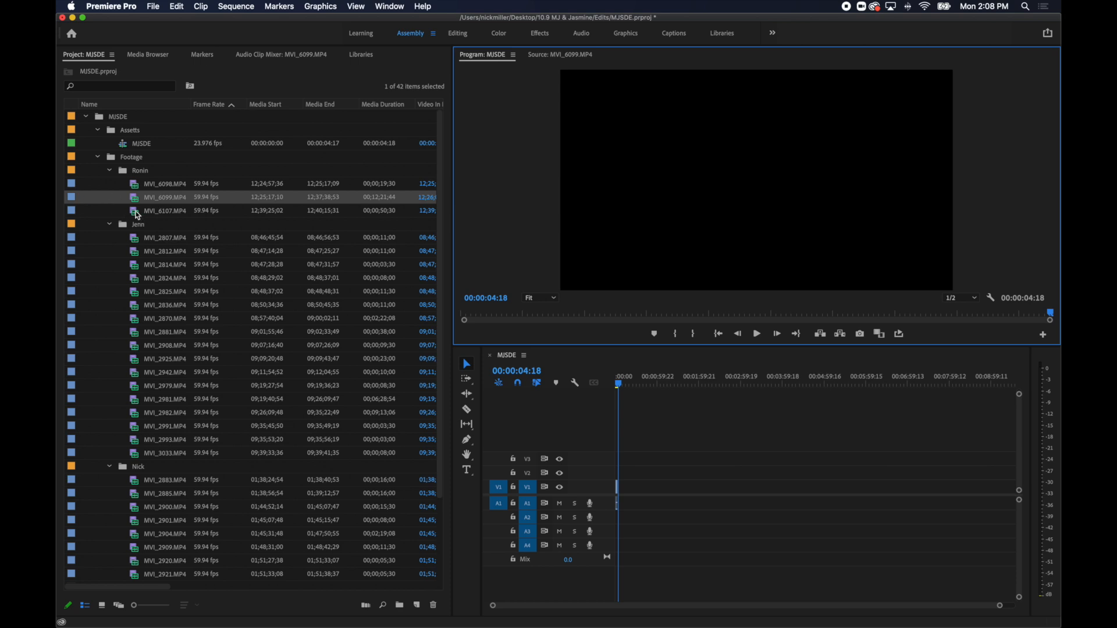
Mark just under 3 seconds of the couple's exit near the end of MVI_6099.MP4 and append it to the sequence.
{"action": "double_click", "coordinate": [138, 214]}
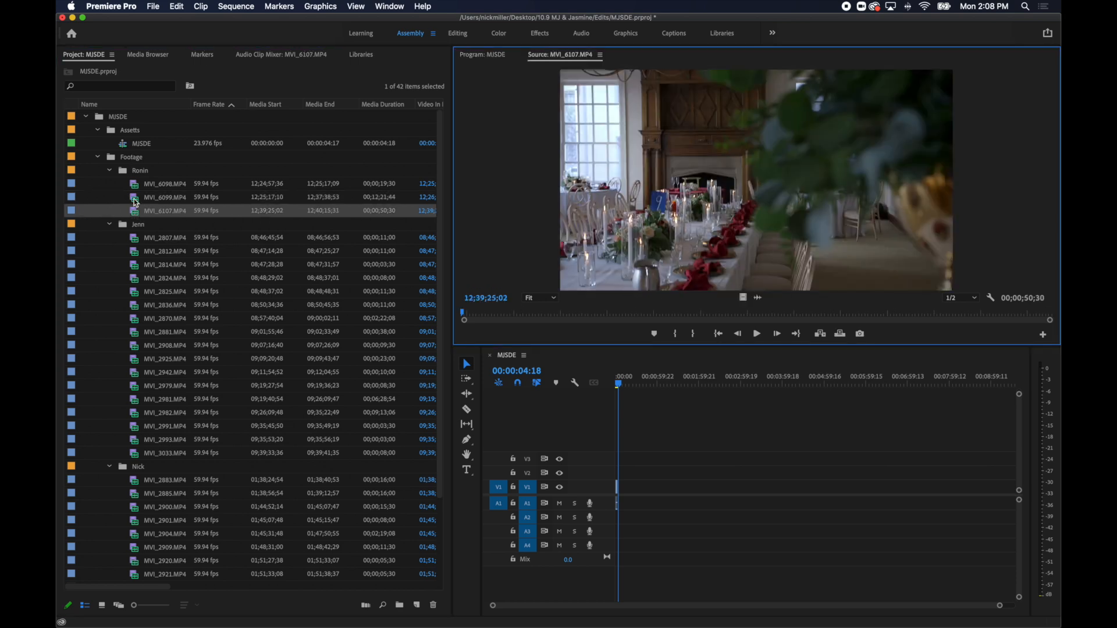
{"action": "double_click", "coordinate": [135, 200]}
{"action": "left_click_drag", "start_coordinate": [567, 313], "coordinate": [925, 317]}
{"action": "left_click_drag", "start_coordinate": [998, 317], "coordinate": [1045, 316]}
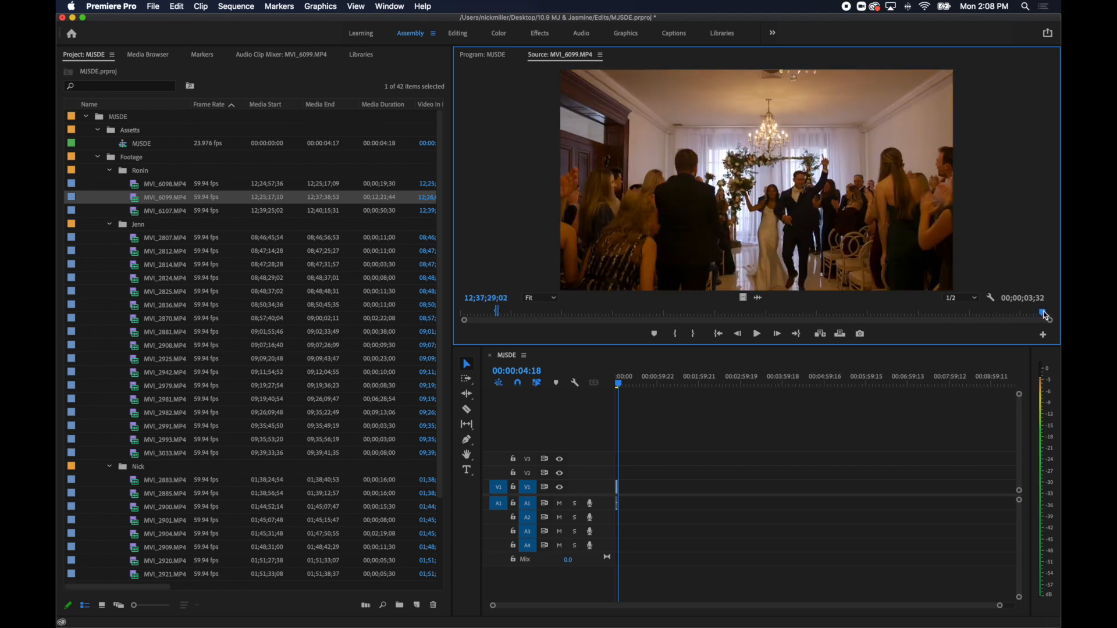
{"action": "key", "text": "space"}
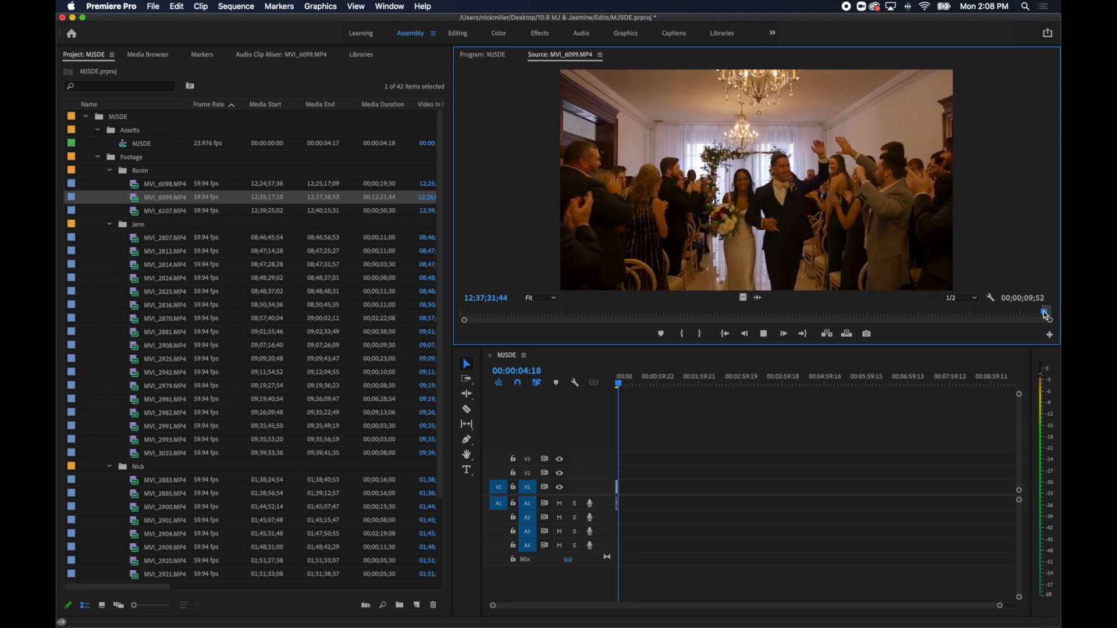
{"action": "key", "text": "."}
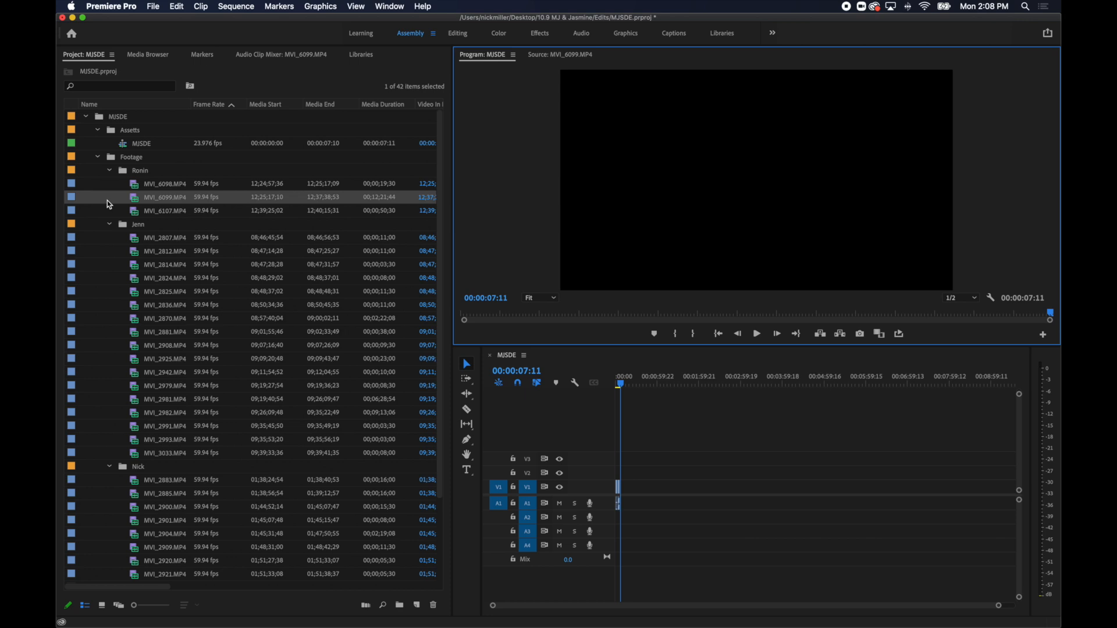
Mark a slightly over 1-second excerpt of the reception table shot MVI_6107.MP4, starting around 12;39;59, and append it to the sequence.
{"action": "double_click", "coordinate": [135, 212]}
{"action": "left_click_drag", "start_coordinate": [479, 315], "coordinate": [865, 345]}
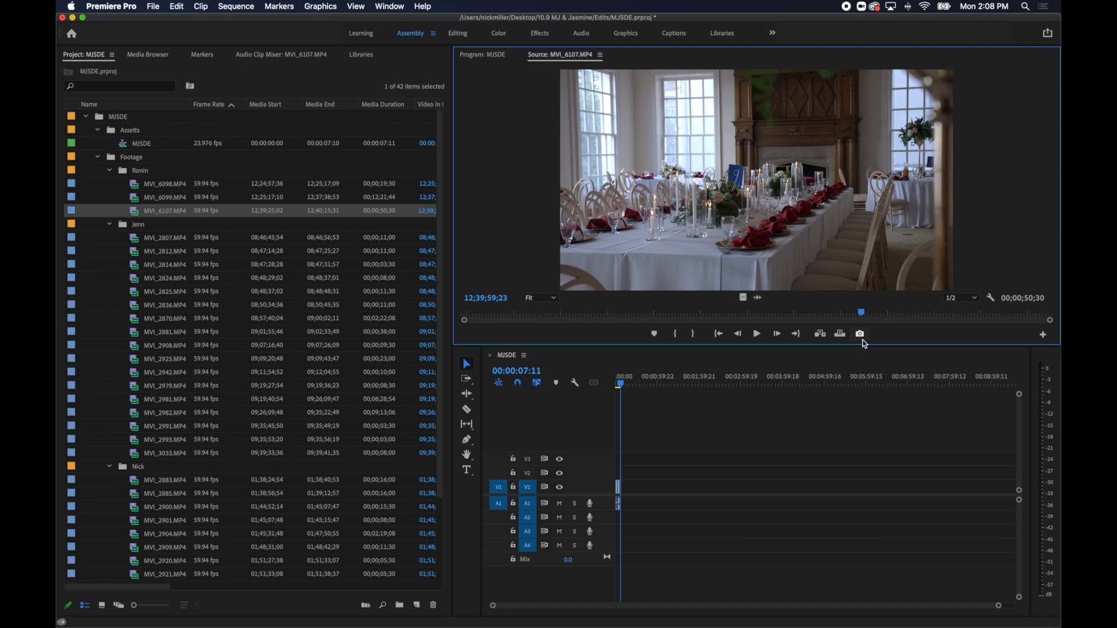
{"action": "key", "text": "i"}
{"action": "key", "text": "space"}
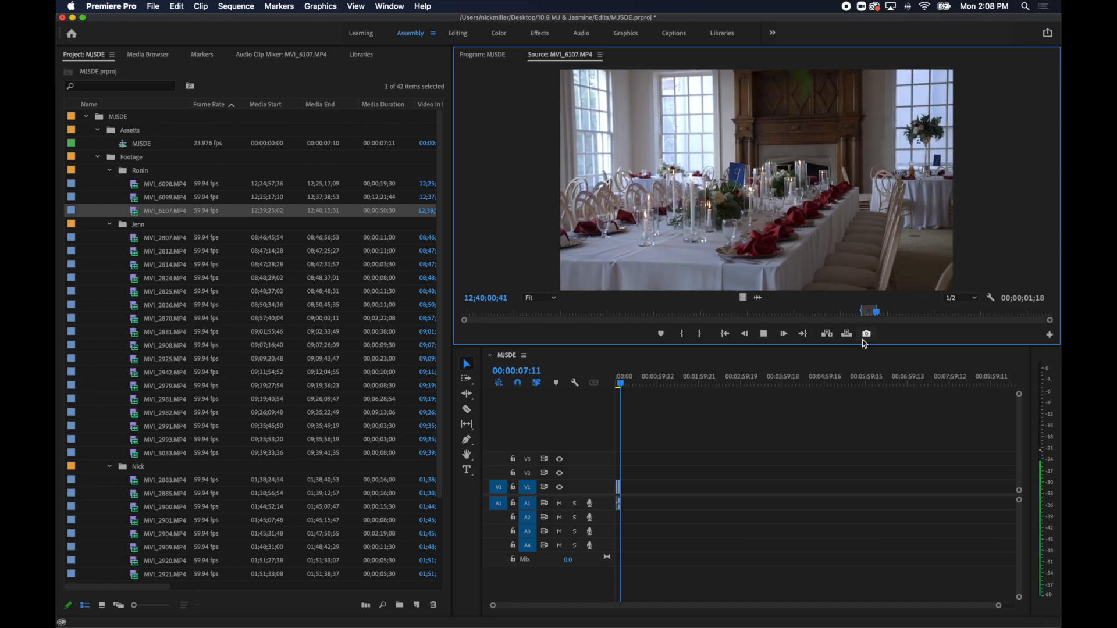
{"action": "key", "text": "o"}
Place the sequence playhead at 00:00:10:19, leaving a gap, and add about 1.5 seconds of the hanging dress shot MVI_2807.MP4 there.
{"action": "left_click_drag", "start_coordinate": [622, 387], "coordinate": [680, 395]}
{"action": "key", "text": "="}
{"action": "key", "text": "="}
{"action": "key", "text": "="}
{"action": "double_click", "coordinate": [136, 239]}
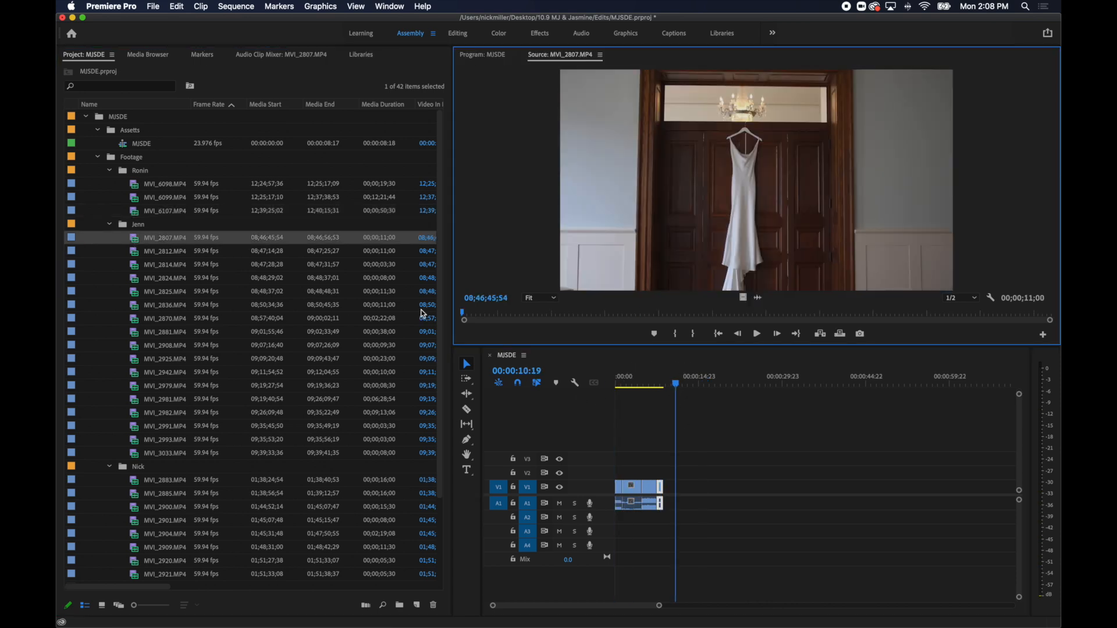
{"action": "left_click_drag", "start_coordinate": [485, 317], "coordinate": [543, 321]}
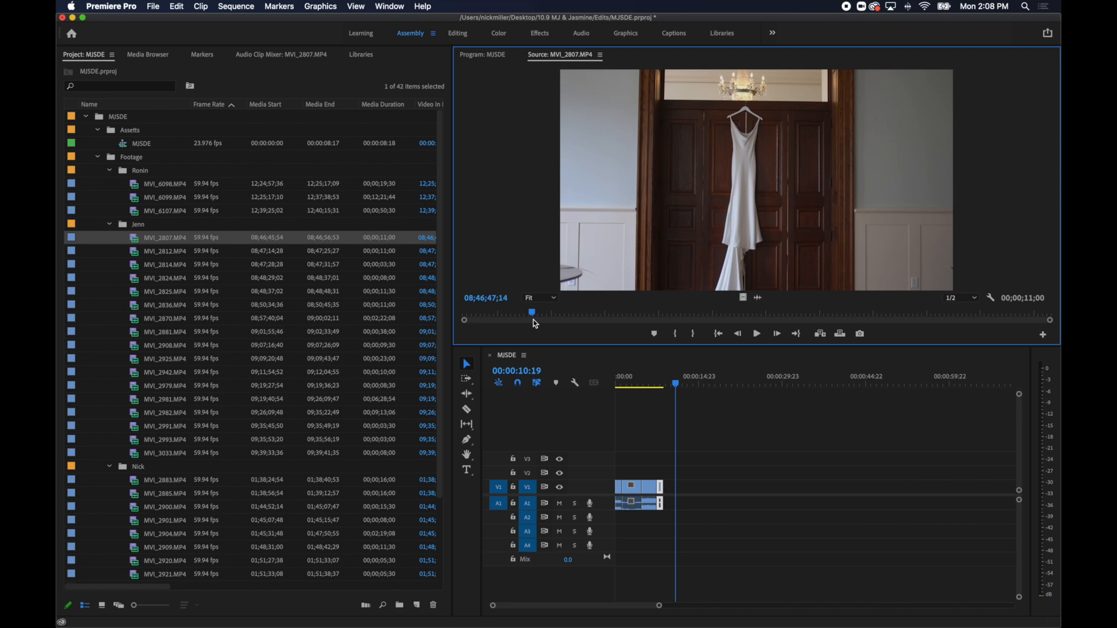
{"action": "key", "text": "space"}
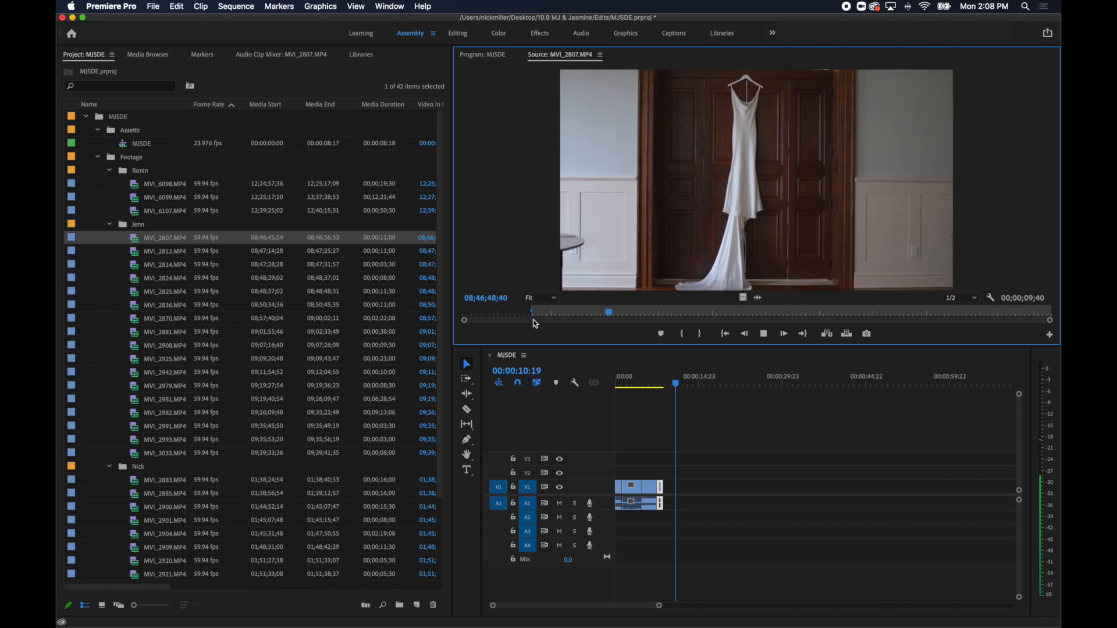
{"action": "key", "text": "."}
Mark about 1 second of the ring and pearls shot MVI_2812.MP4 near its end and append it to the sequence.
{"action": "double_click", "coordinate": [164, 253]}
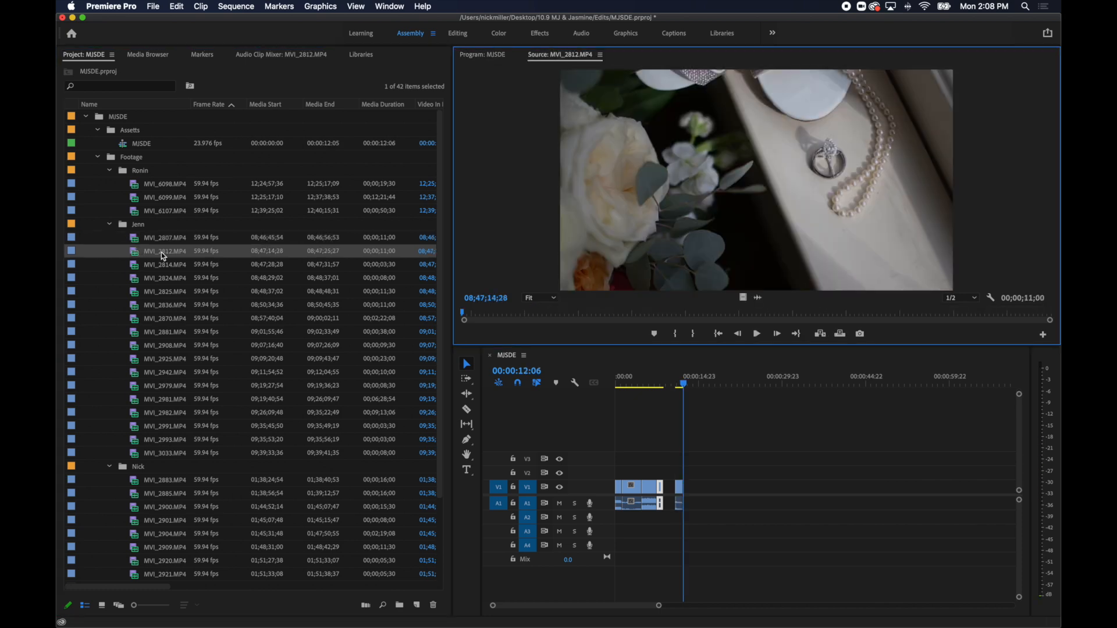
{"action": "left_click_drag", "start_coordinate": [511, 319], "coordinate": [962, 317]}
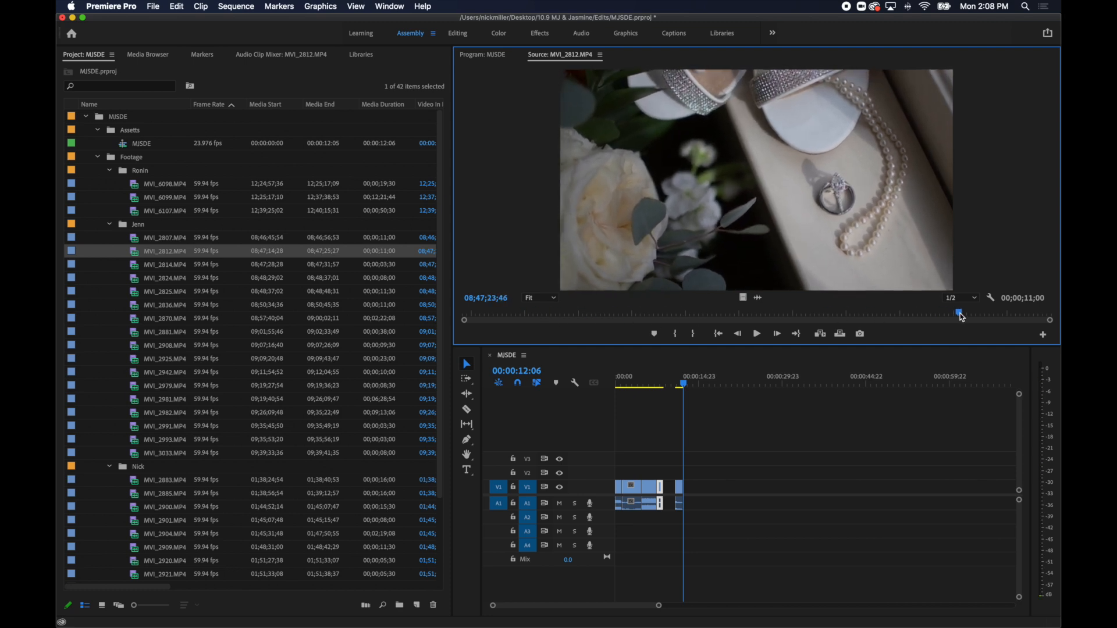
{"action": "key", "text": "."}
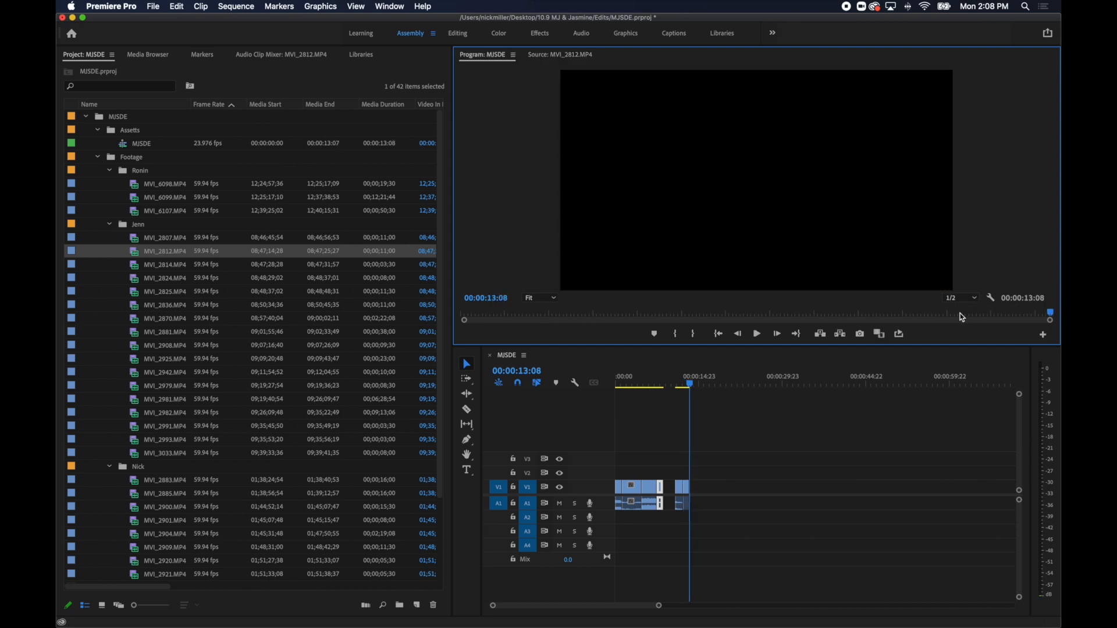
Mark about 1 second of the bouquet by the window in MVI_2814.MP4 and append it to the sequence.
{"action": "double_click", "coordinate": [138, 269]}
{"action": "left_click_drag", "start_coordinate": [494, 314], "coordinate": [628, 318]}
{"action": "key", "text": "i"}
{"action": "key", "text": "space"}
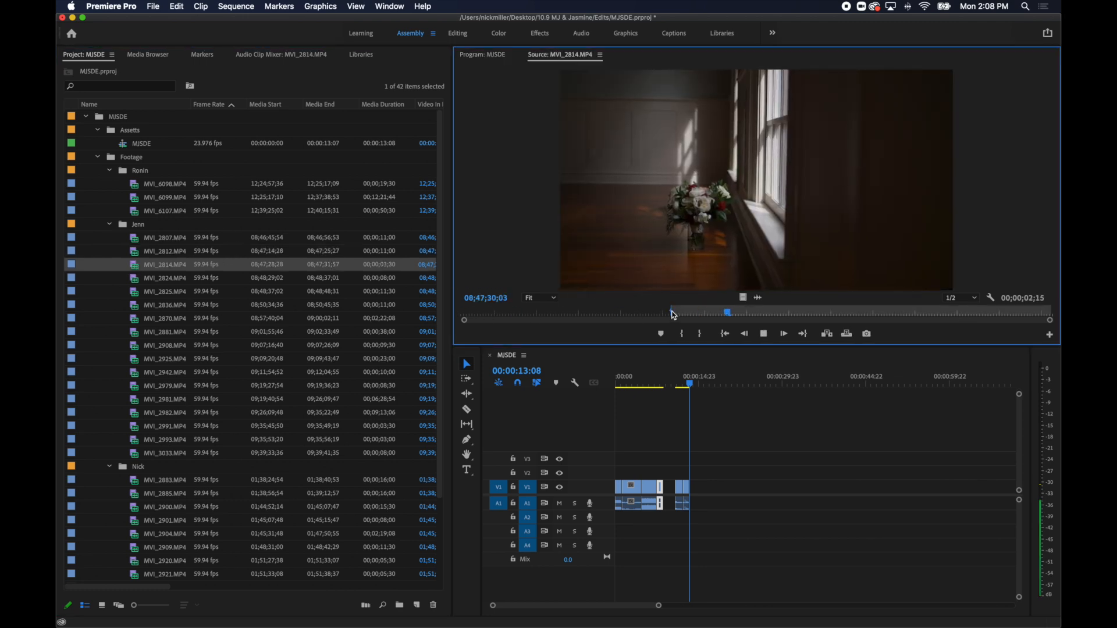
{"action": "key", "text": "o"}
{"action": "key", "text": "period"}
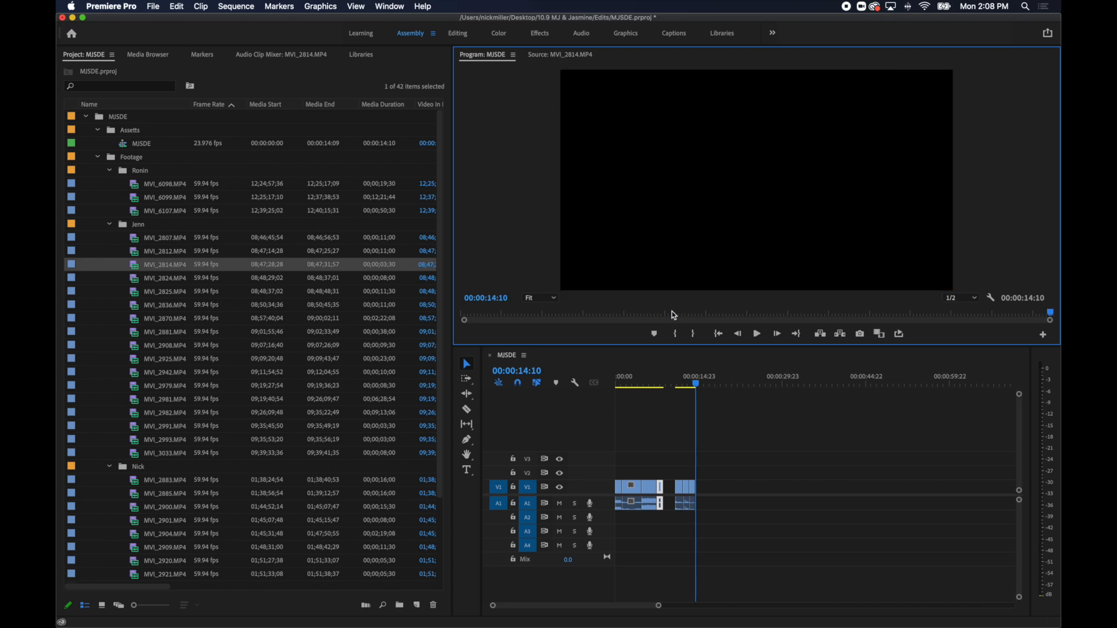
Mark about 1.5 seconds of the wide dress-fastening shot MVI_2824.MP4 from 08;48;30;56 and append it to the sequence.
{"action": "double_click", "coordinate": [132, 277]}
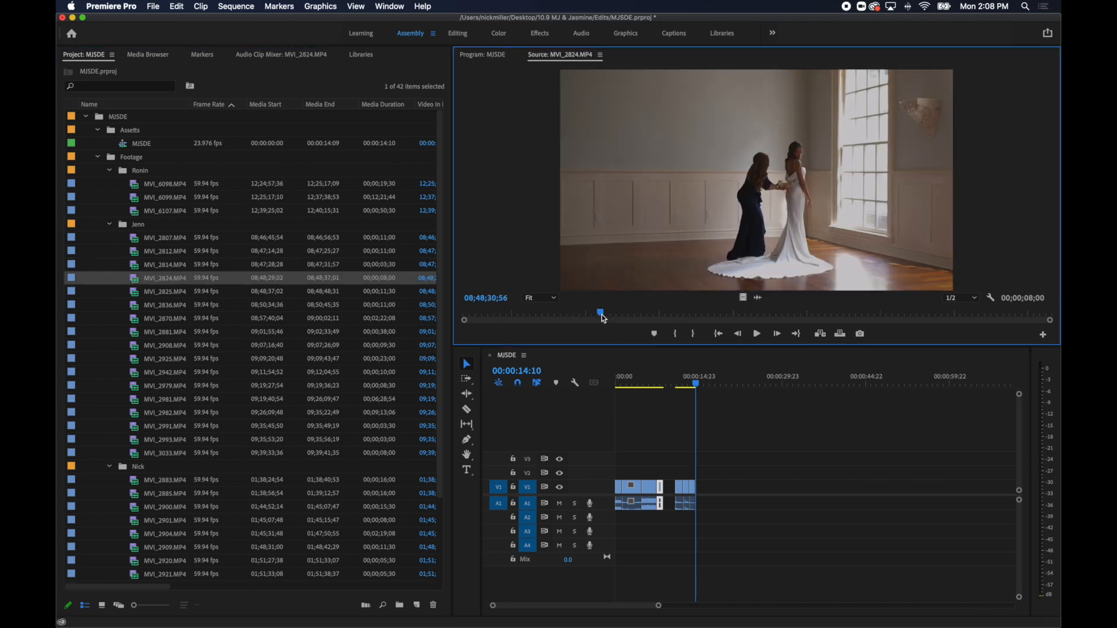
{"action": "key", "text": "i"}
{"action": "key", "text": "space"}
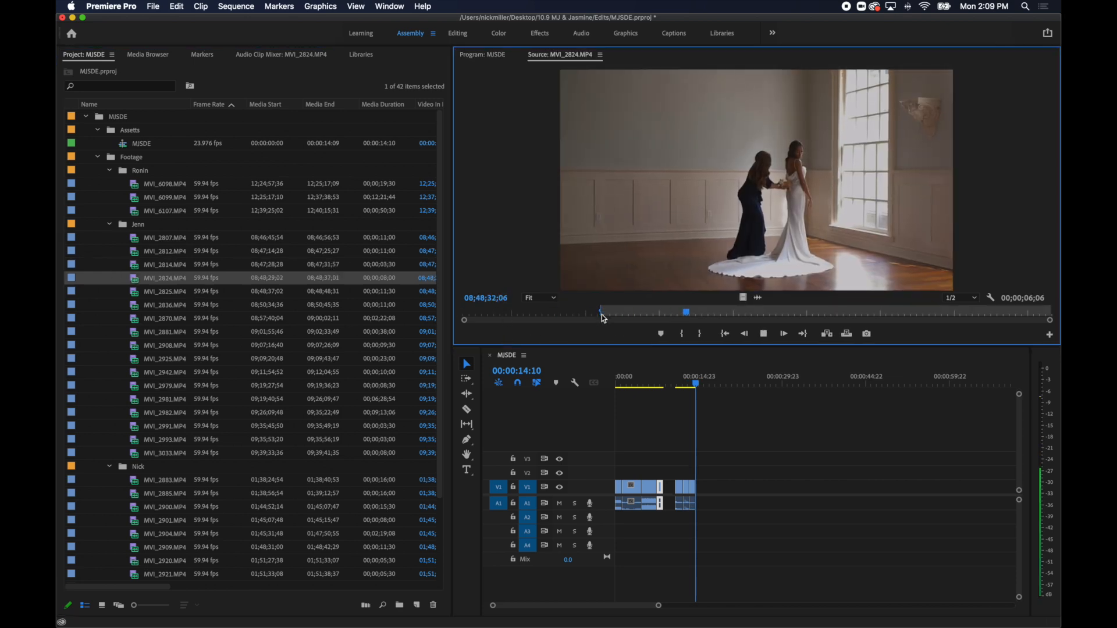
{"action": "key", "text": "o"}
{"action": "key", "text": "period"}
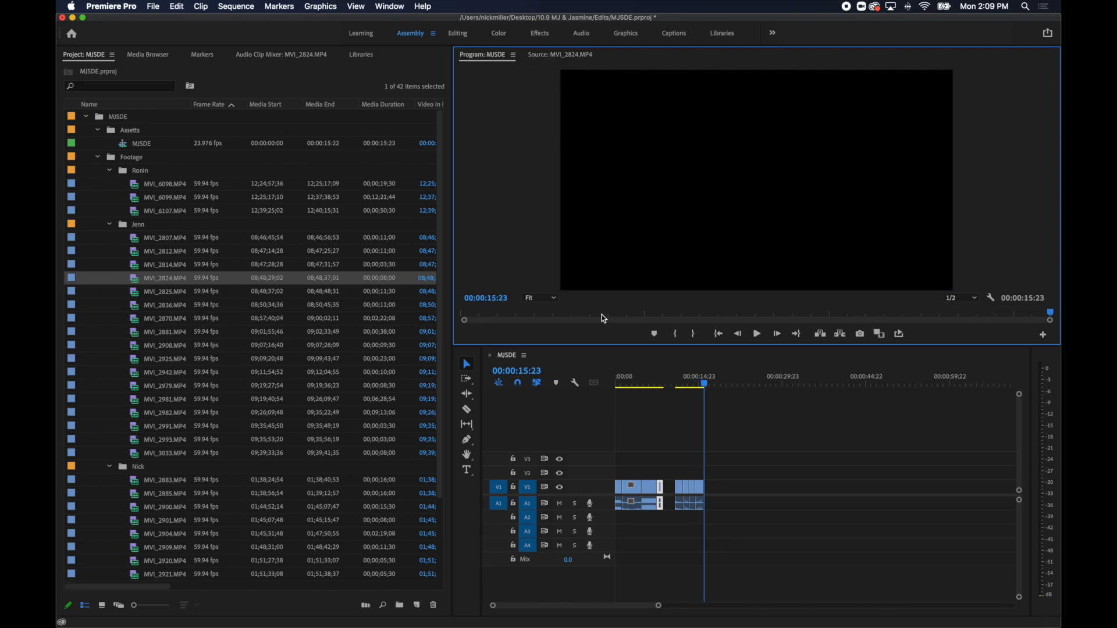
Mark just under 2 seconds of the dress-button close-up MVI_2825.MP4 and append it to the sequence.
{"action": "double_click", "coordinate": [134, 295]}
{"action": "left_click", "coordinate": [572, 317]}
{"action": "key", "text": "i"}
{"action": "key", "text": "space"}
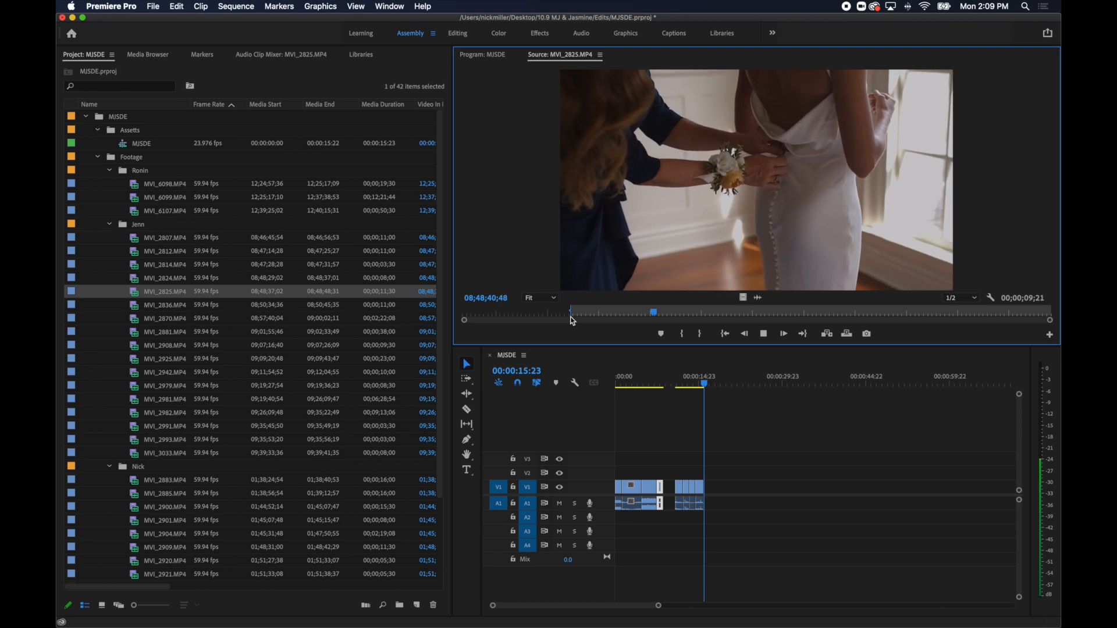
{"action": "key", "text": "o"}
{"action": "key", "text": "period"}
Mark about 1.6 seconds of the bride putting in her earring in MVI_2836.MP4 and append it to the sequence.
{"action": "double_click", "coordinate": [218, 306]}
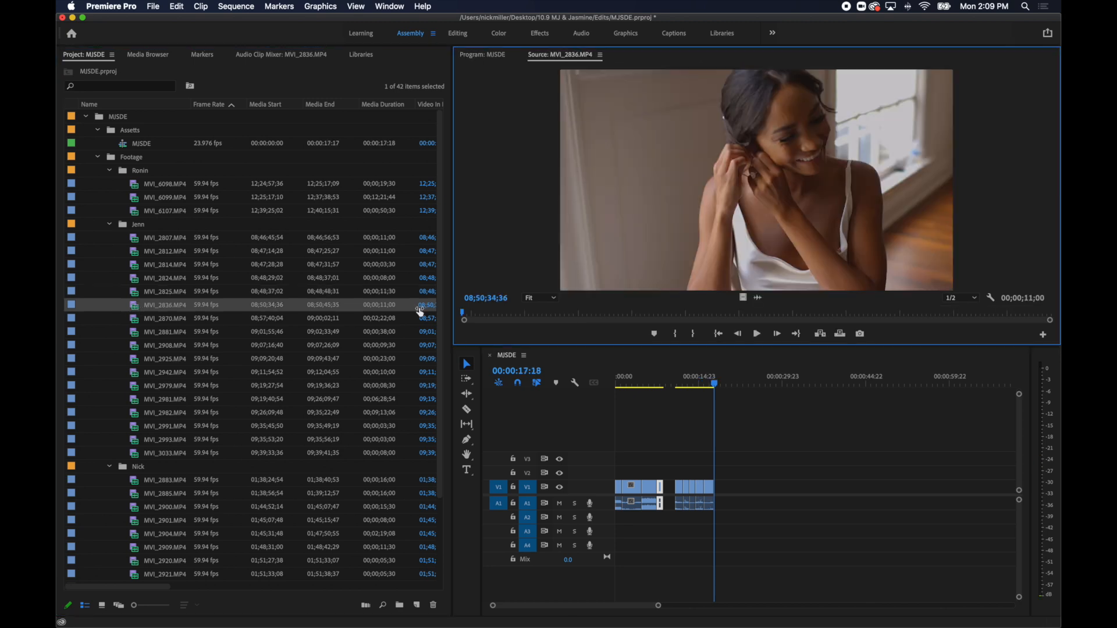
{"action": "left_click_drag", "start_coordinate": [497, 313], "coordinate": [698, 325]}
{"action": "key", "text": "i"}
{"action": "key", "text": "space"}
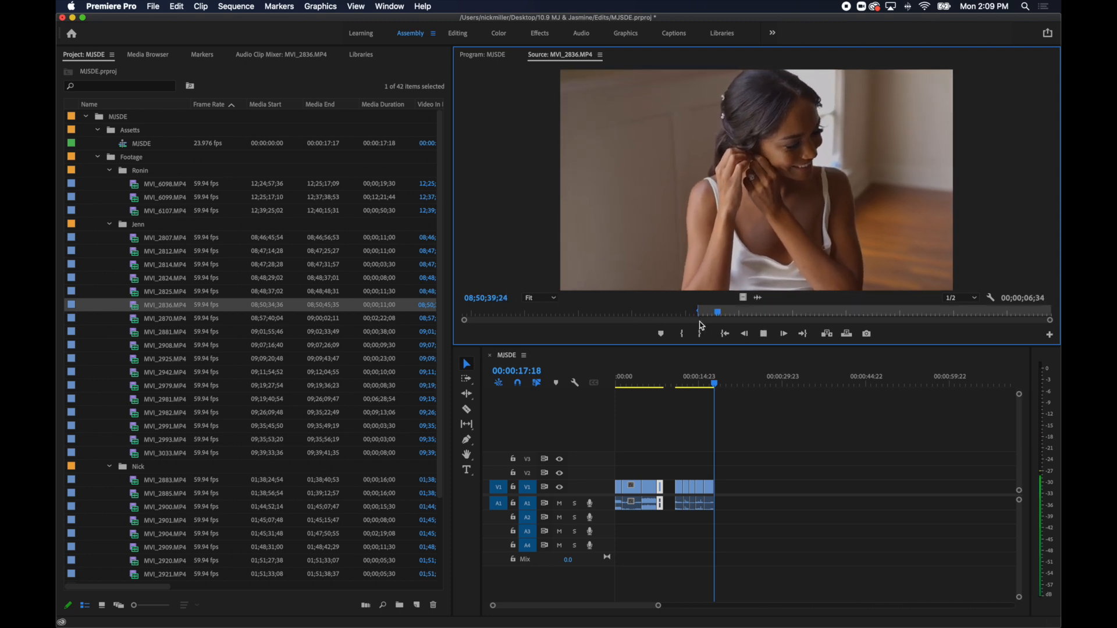
{"action": "key", "text": "o"}
{"action": "key", "text": "."}
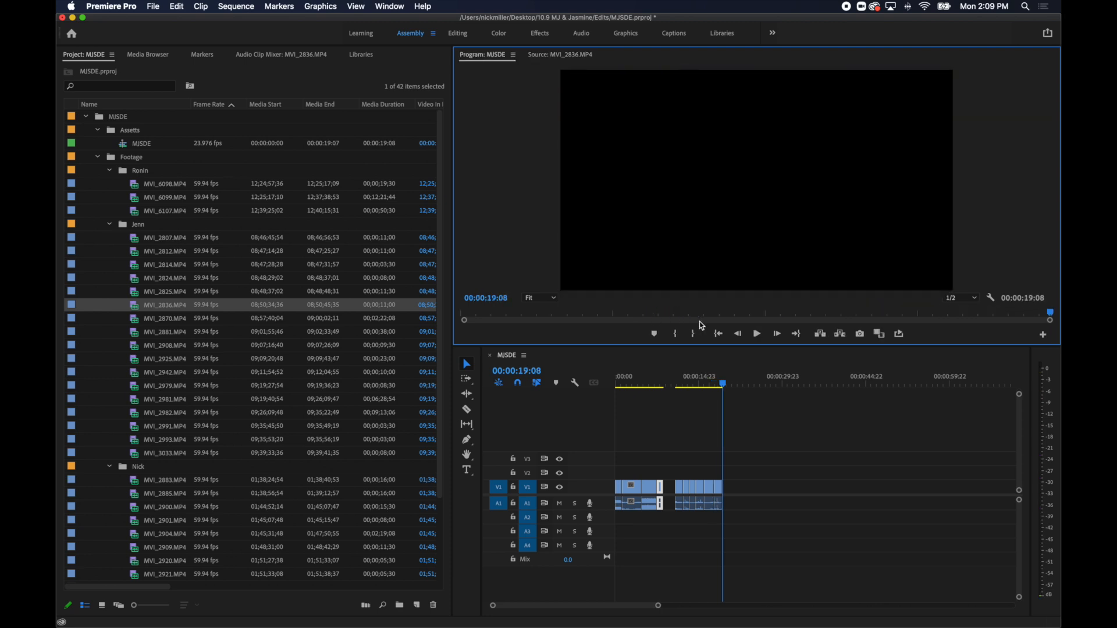
Mark about 3.4 seconds of the first-look shot MVI_2870.MP4 from 08;58;36;45 and append it to the sequence.
{"action": "double_click", "coordinate": [138, 320]}
{"action": "left_click_drag", "start_coordinate": [500, 316], "coordinate": [697, 331]}
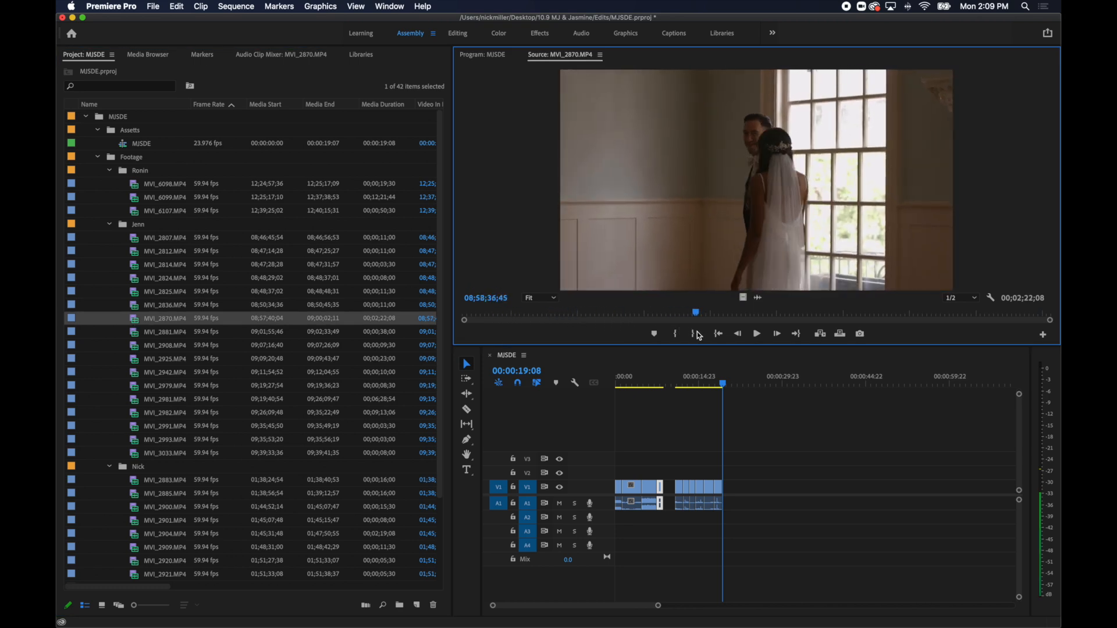
{"action": "key", "text": "i"}
{"action": "key", "text": "space"}
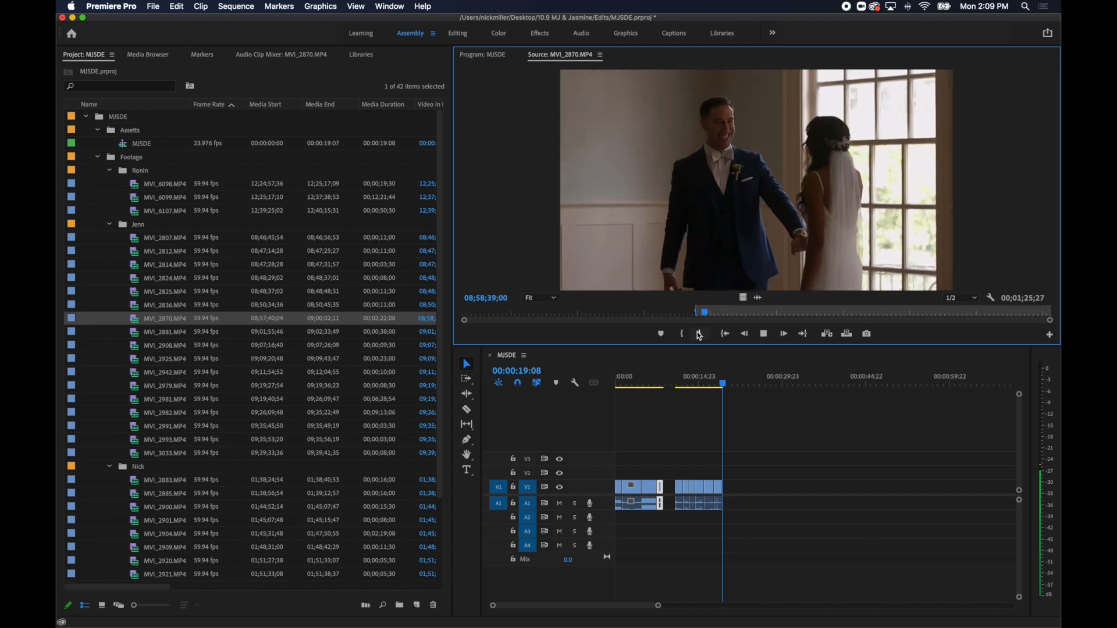
{"action": "left_click", "coordinate": [699, 334]}
{"action": "key", "text": "period"}
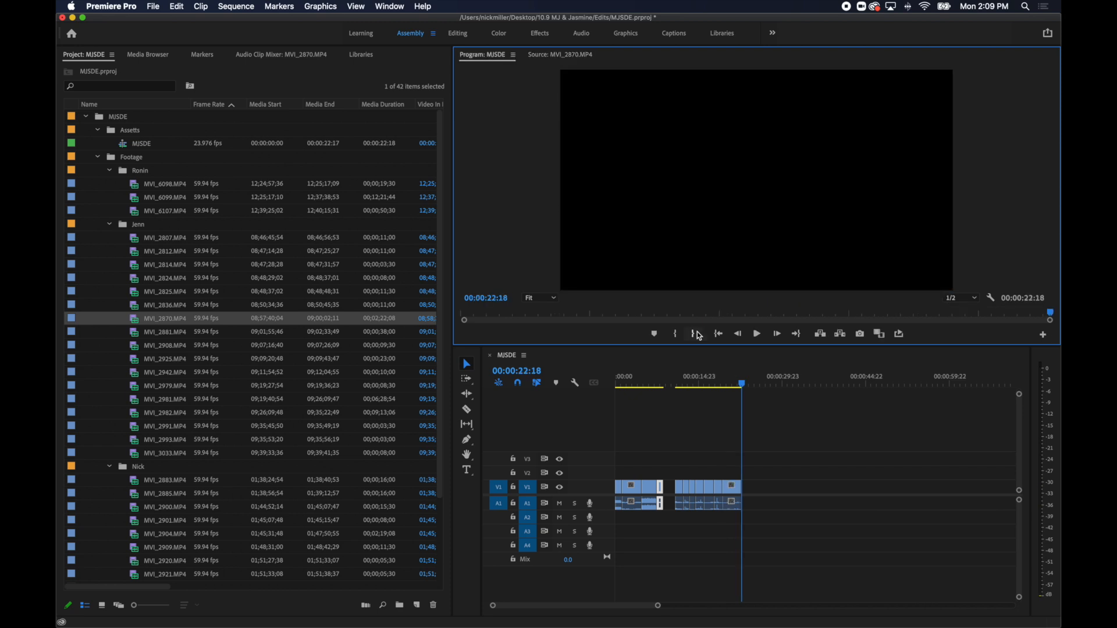
Mark about 1.6 seconds of the couple's silhouette at the window in MVI_2881.MP4 and append it to the sequence.
{"action": "double_click", "coordinate": [140, 333]}
{"action": "left_click_drag", "start_coordinate": [488, 310], "coordinate": [627, 320]}
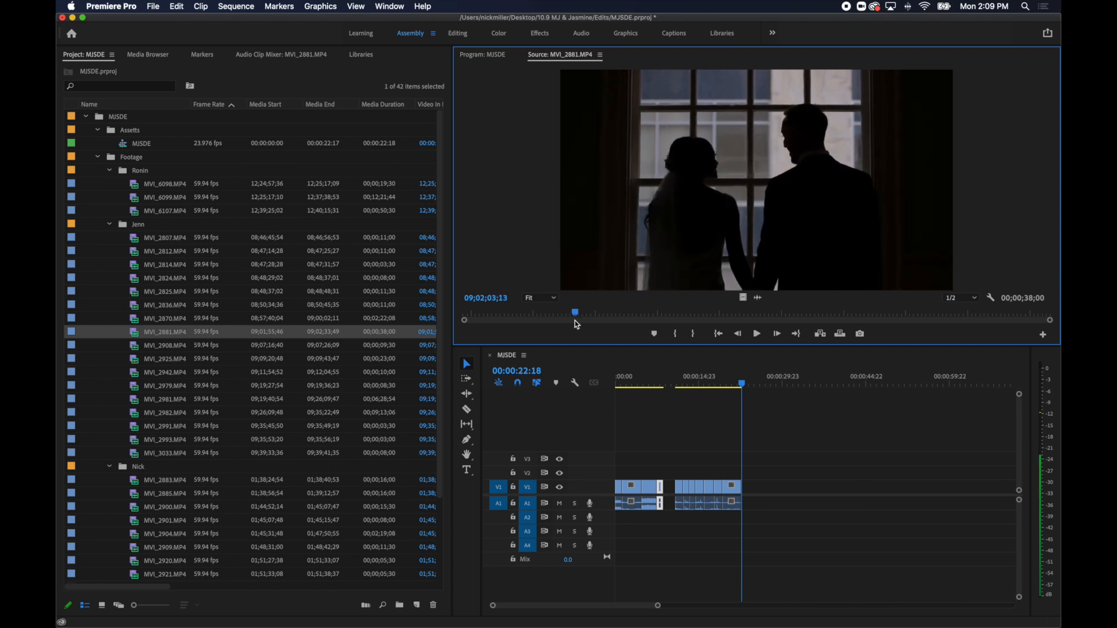
{"action": "key", "text": "i"}
{"action": "key", "text": "space"}
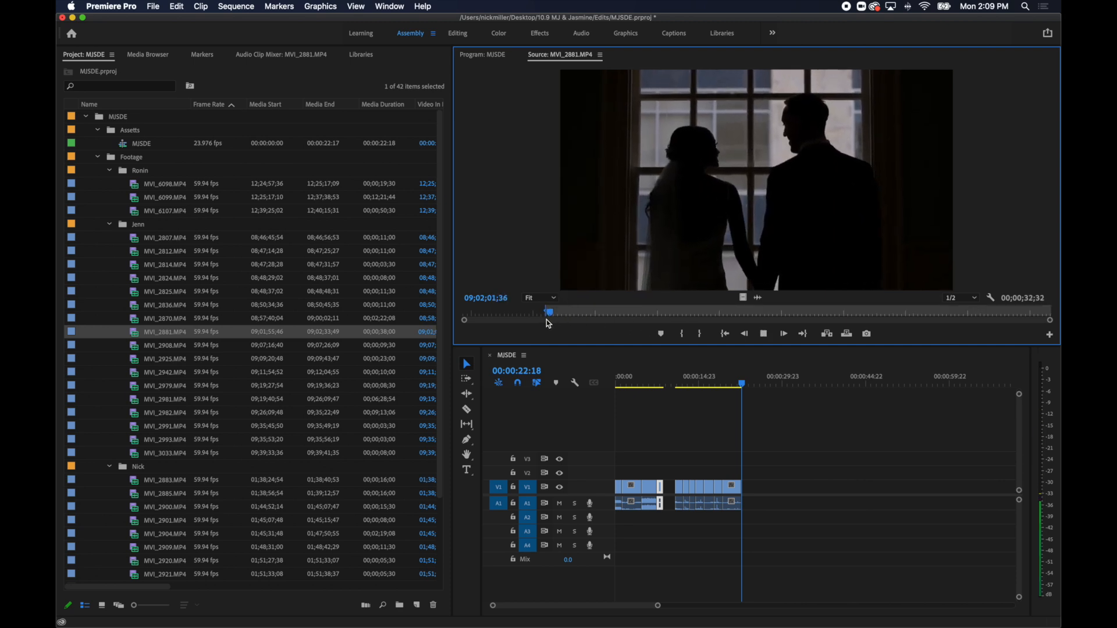
{"action": "key", "text": "o"}
{"action": "key", "text": "."}
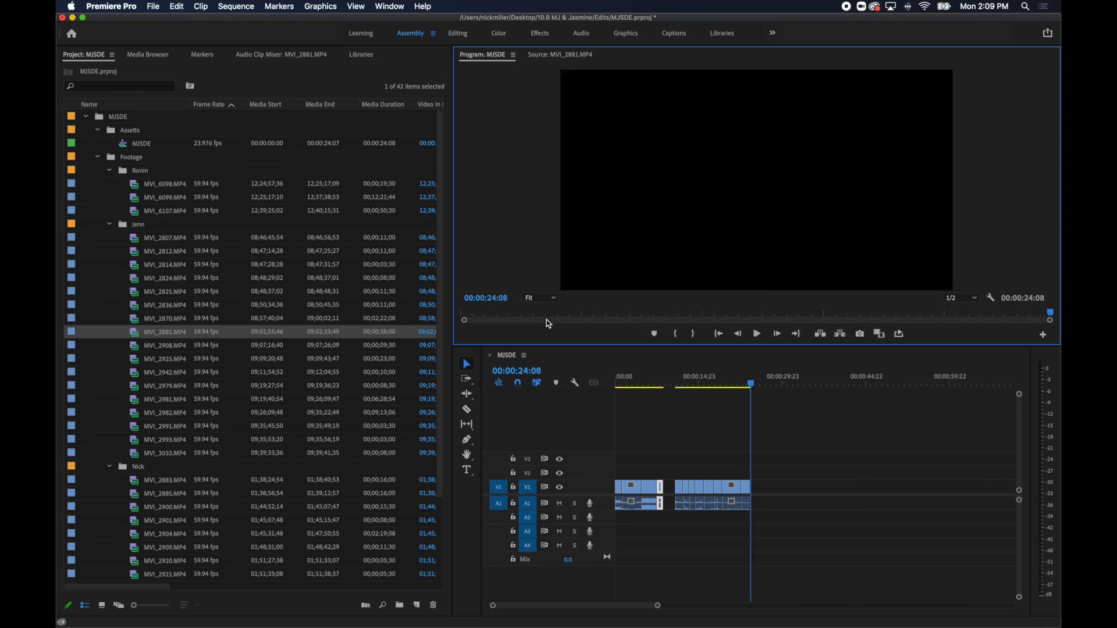
Mark just over 3 seconds of the bride with her bridesmaids in MVI_2908.MP4 and append it to the sequence.
{"action": "double_click", "coordinate": [136, 348]}
{"action": "left_click_drag", "start_coordinate": [464, 312], "coordinate": [629, 314]}
{"action": "key", "text": "space"}
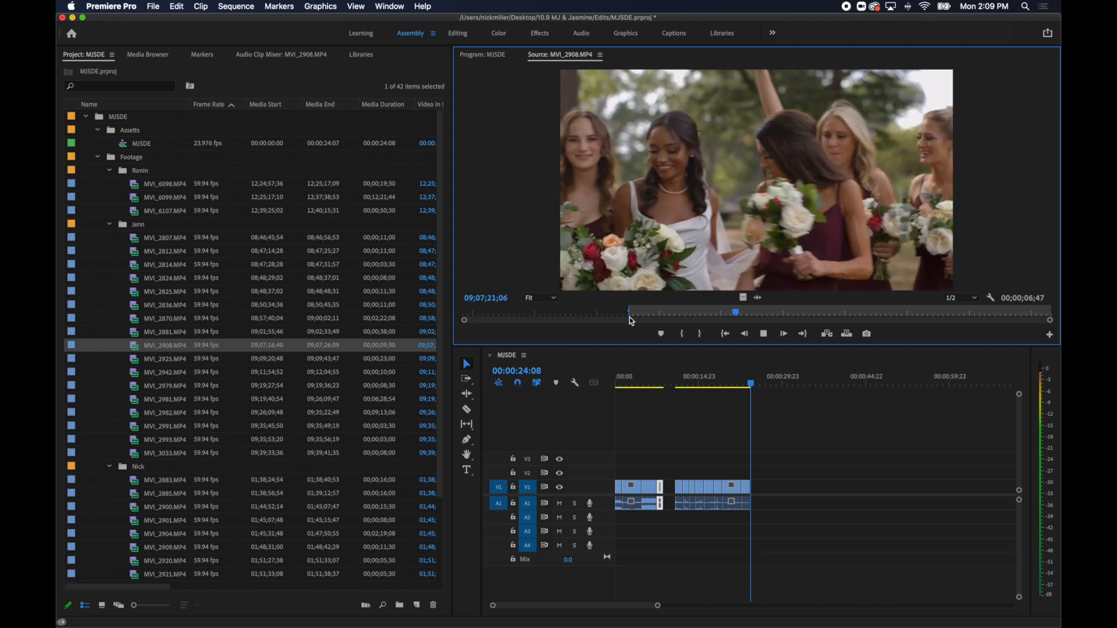
{"action": "key", "text": "o"}
{"action": "key", "text": "."}
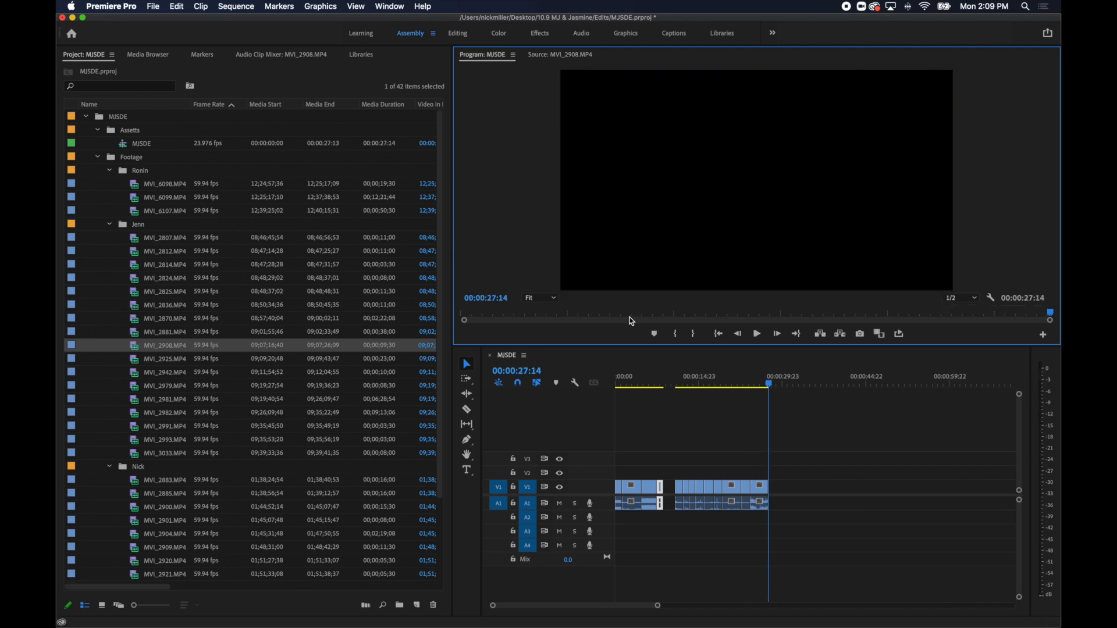
Mark about 2 seconds near the start of the couple's outdoor close-up MVI_2925.MP4 and append it to the sequence.
{"action": "double_click", "coordinate": [136, 361]}
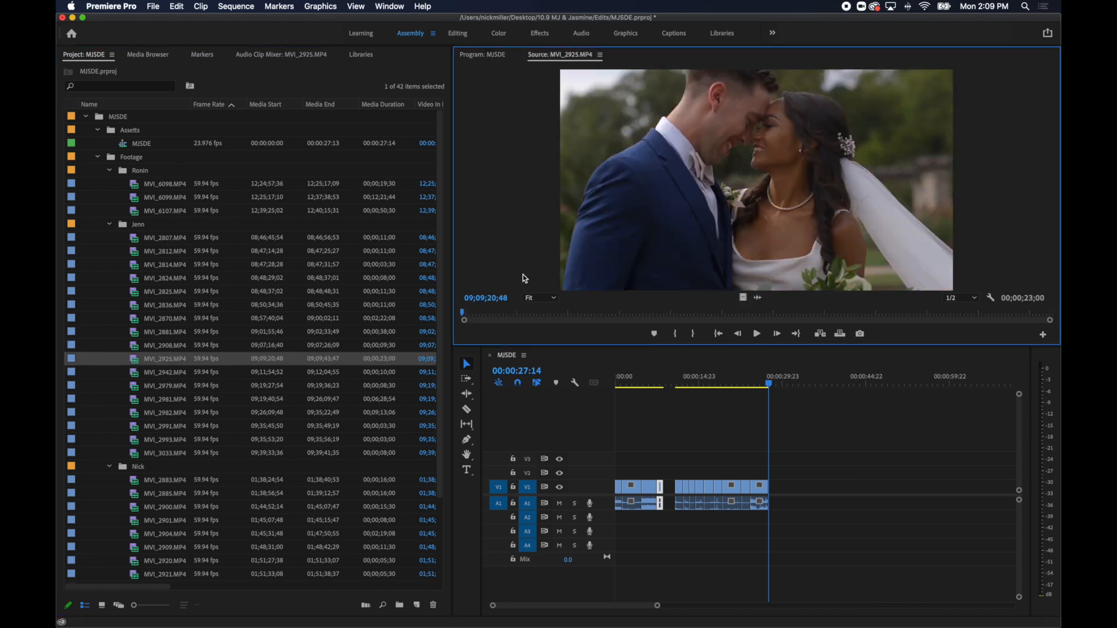
{"action": "left_click_drag", "start_coordinate": [493, 318], "coordinate": [588, 313]}
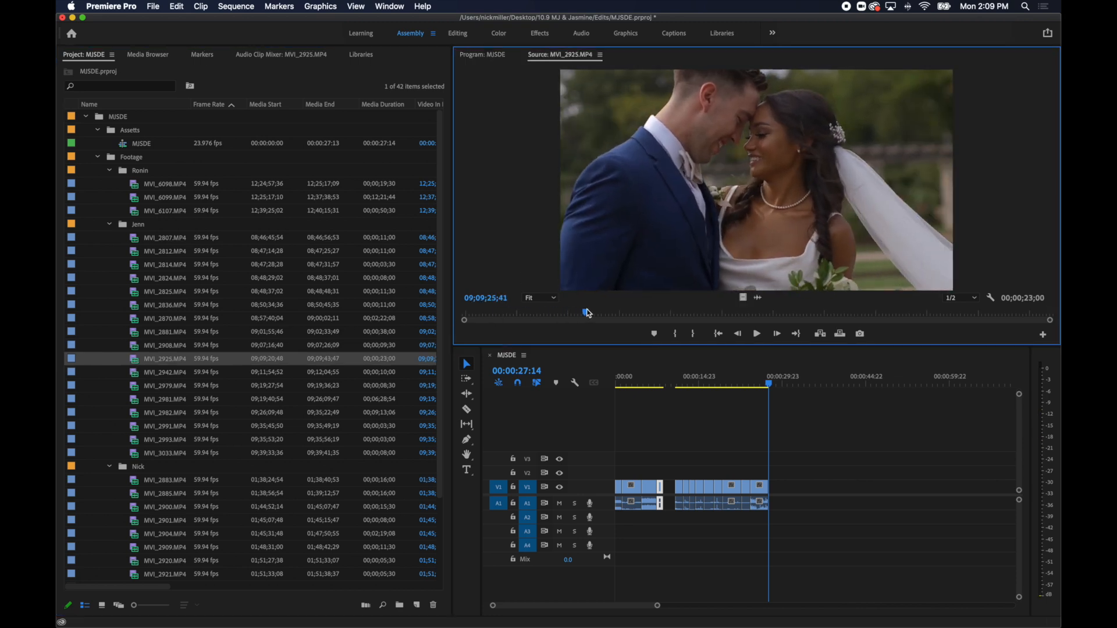
{"action": "key", "text": "space"}
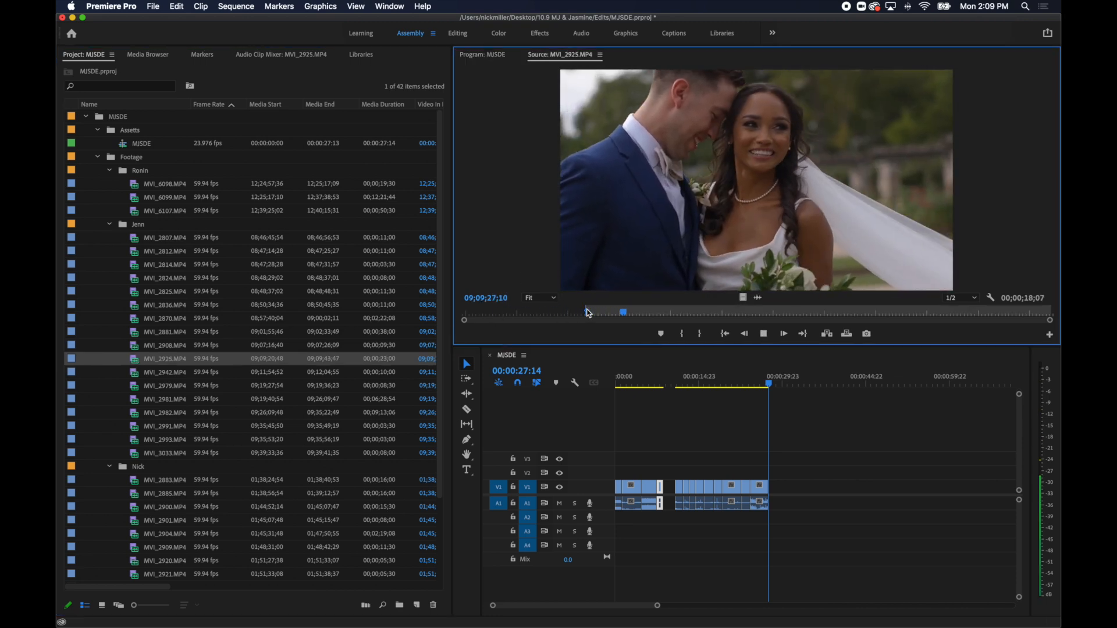
{"action": "key", "text": "space"}
{"action": "left_click_drag", "start_coordinate": [650, 316], "coordinate": [487, 323]}
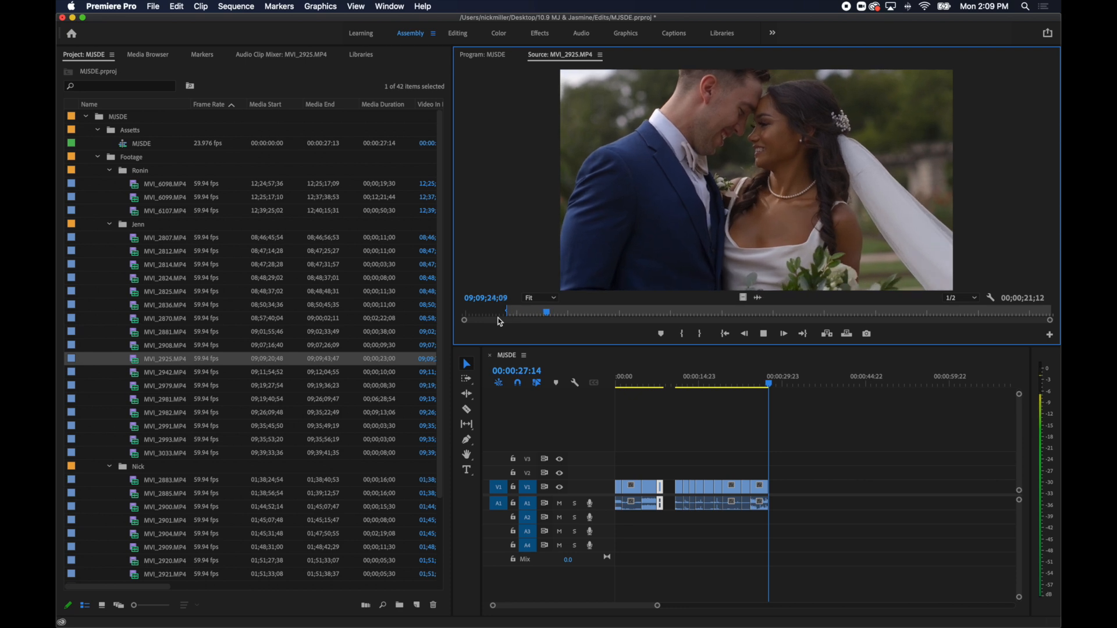
{"action": "key", "text": "period"}
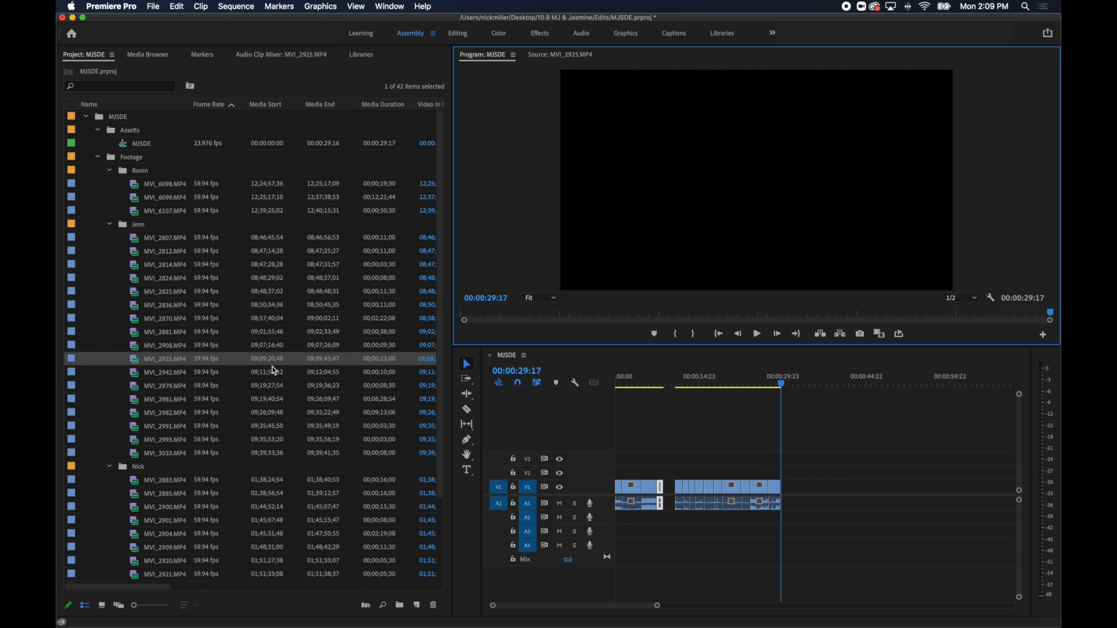
Mark just under 2 seconds of the couple descending the stone stairs in MVI_2942.MP4 and append it to the sequence.
{"action": "double_click", "coordinate": [159, 373]}
{"action": "key", "text": "space"}
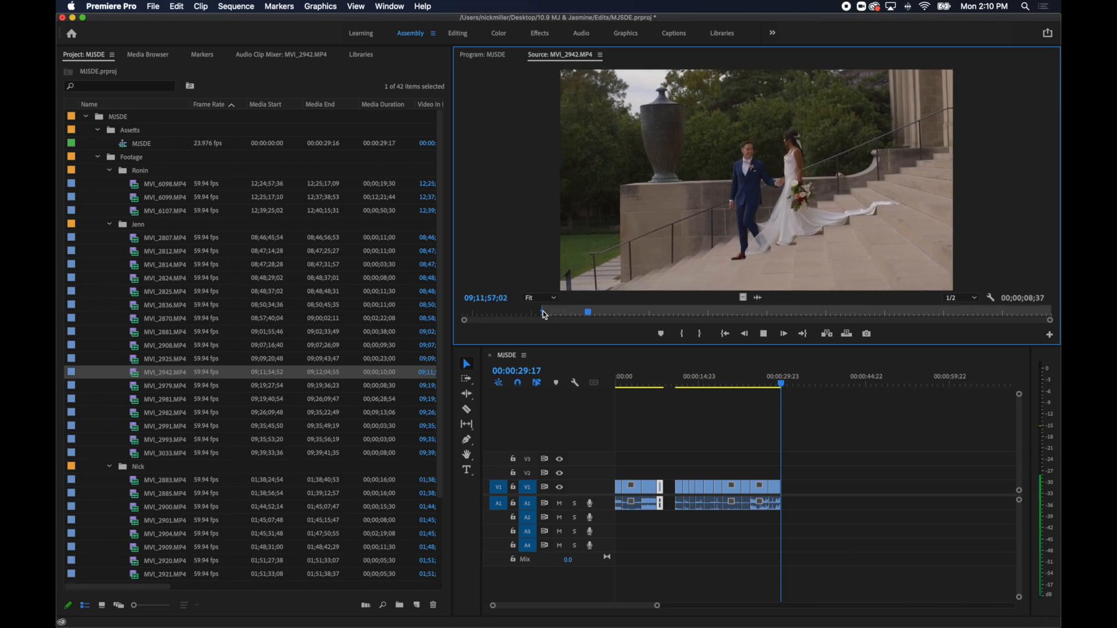
{"action": "key", "text": "o"}
{"action": "key", "text": "period"}
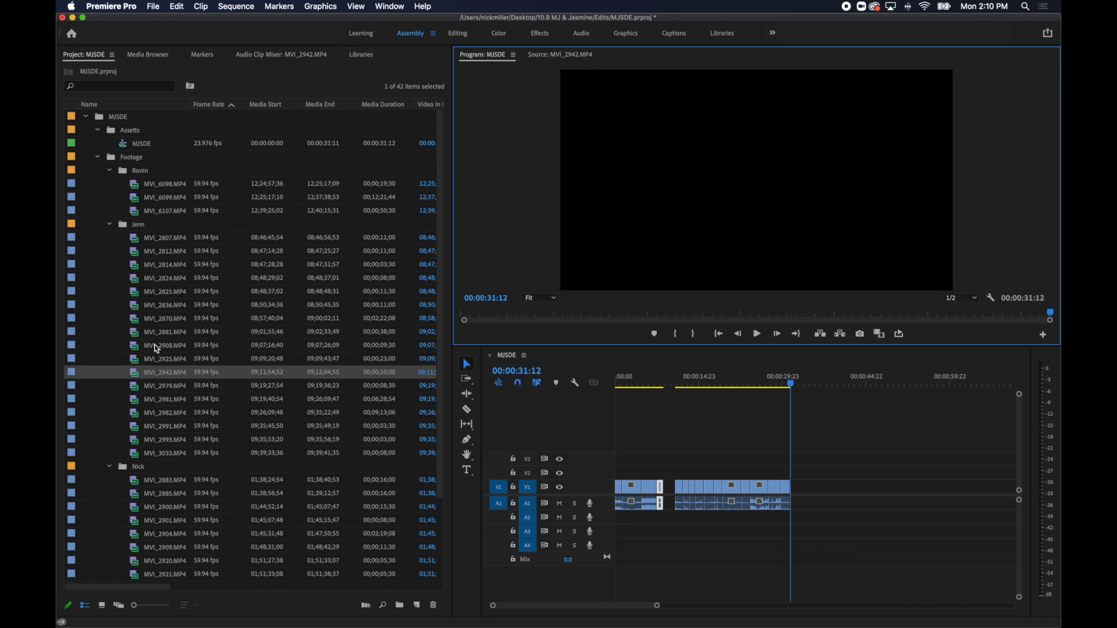
Mark about 2 seconds of the Kansas City Club awning in MVI_2979.MP4 and append it to the sequence.
{"action": "double_click", "coordinate": [131, 389]}
{"action": "key", "text": "space"}
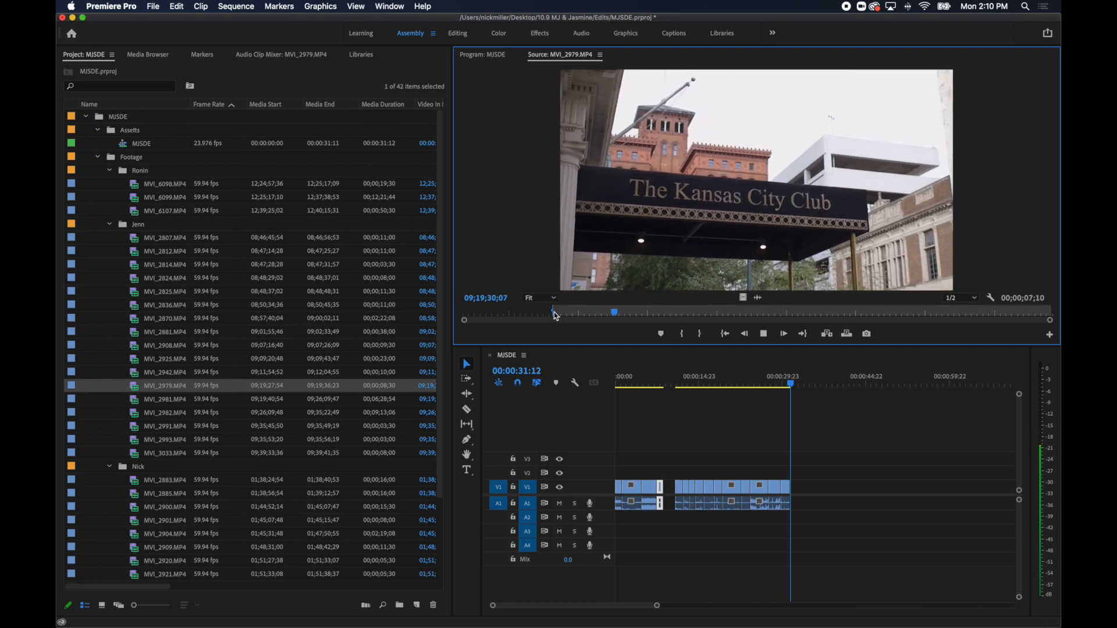
{"action": "key", "text": "o"}
{"action": "key", "text": "."}
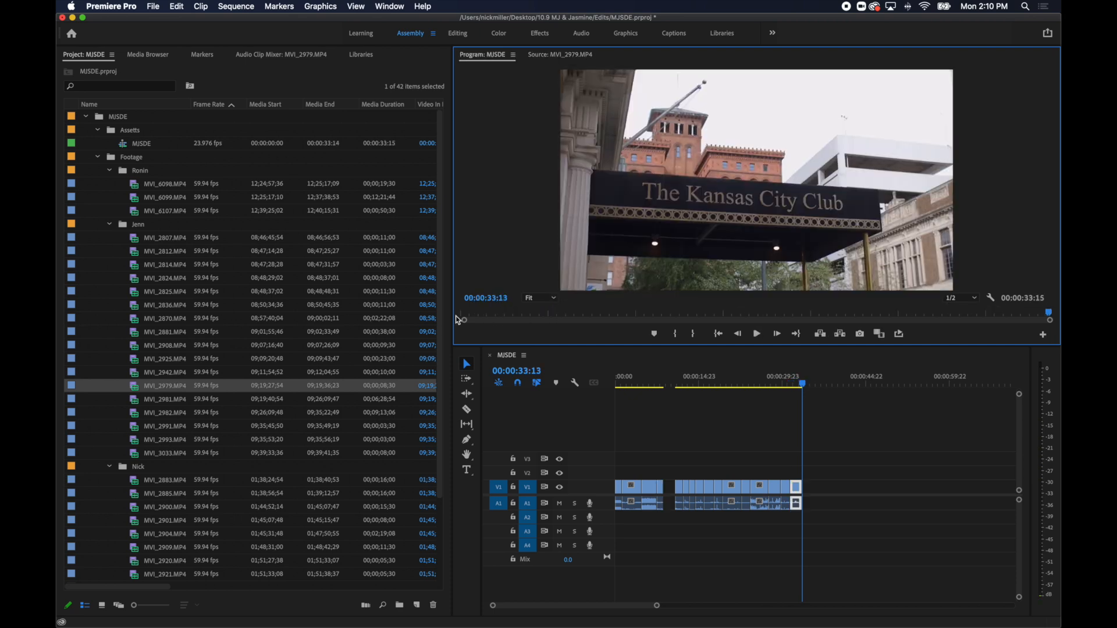
Mark about 3 seconds of the bride being escorted down the aisle in MVI_2981.MP4, ending at 09;25;10;11, and add it to the sequence.
{"action": "left_click", "coordinate": [140, 401]}
{"action": "double_click", "coordinate": [140, 402]}
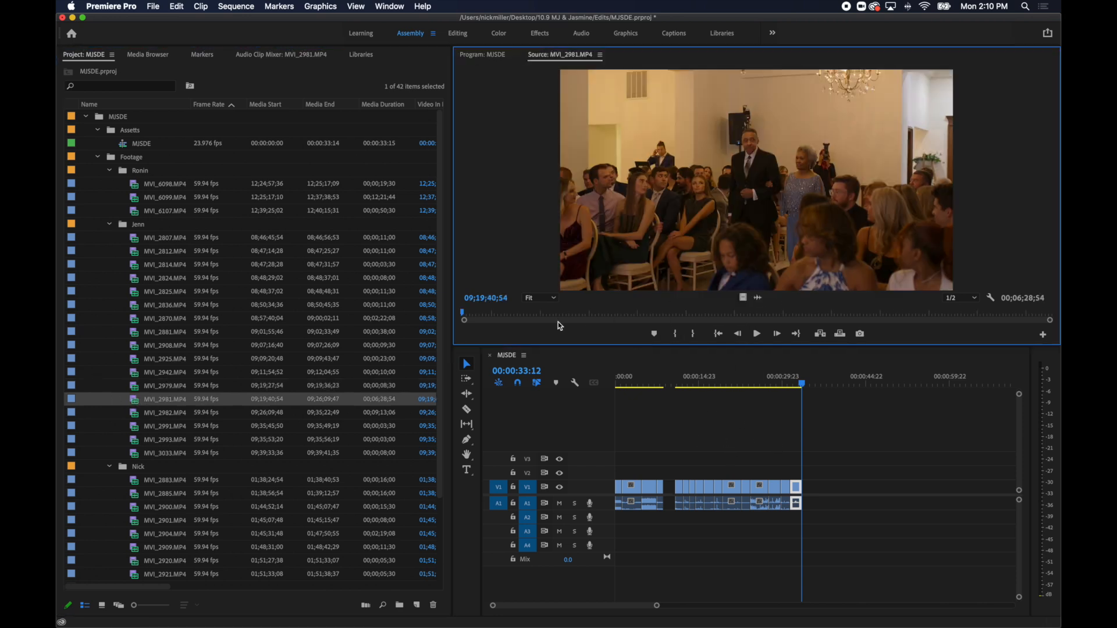
{"action": "left_click_drag", "start_coordinate": [466, 317], "coordinate": [957, 323]}
{"action": "key", "text": "space"}
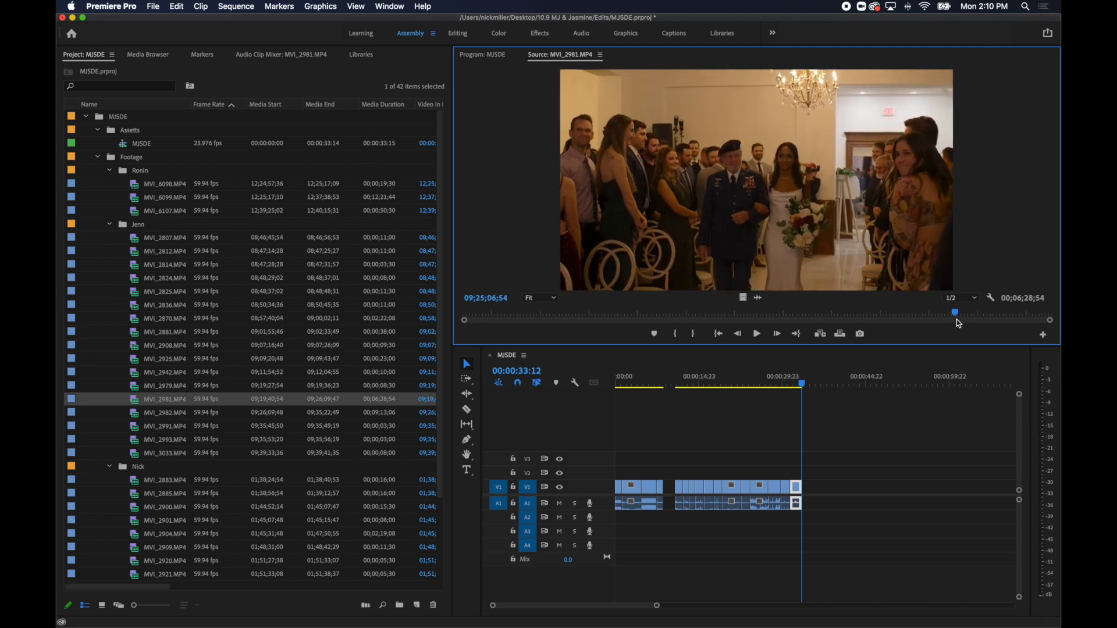
{"action": "key", "text": "i"}
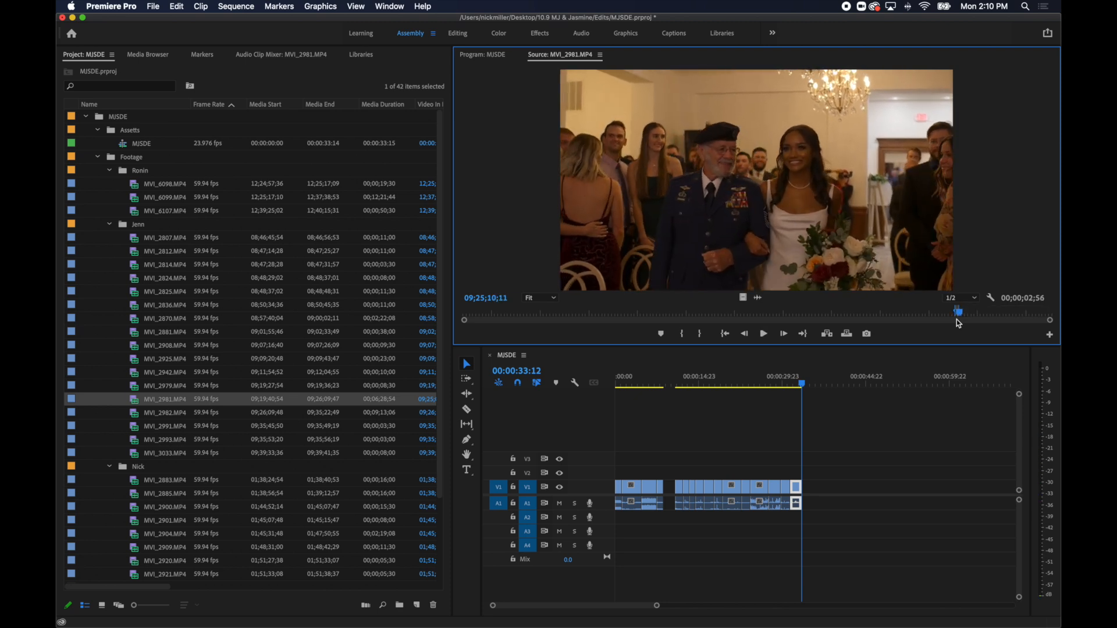
{"action": "key", "text": "o"}
{"action": "key", "text": "period"}
Mark about 2 seconds of the ceremony kiss in MVI_2982.MP4 from 09;34;59;07 and add it to the sequence.
{"action": "double_click", "coordinate": [135, 413]}
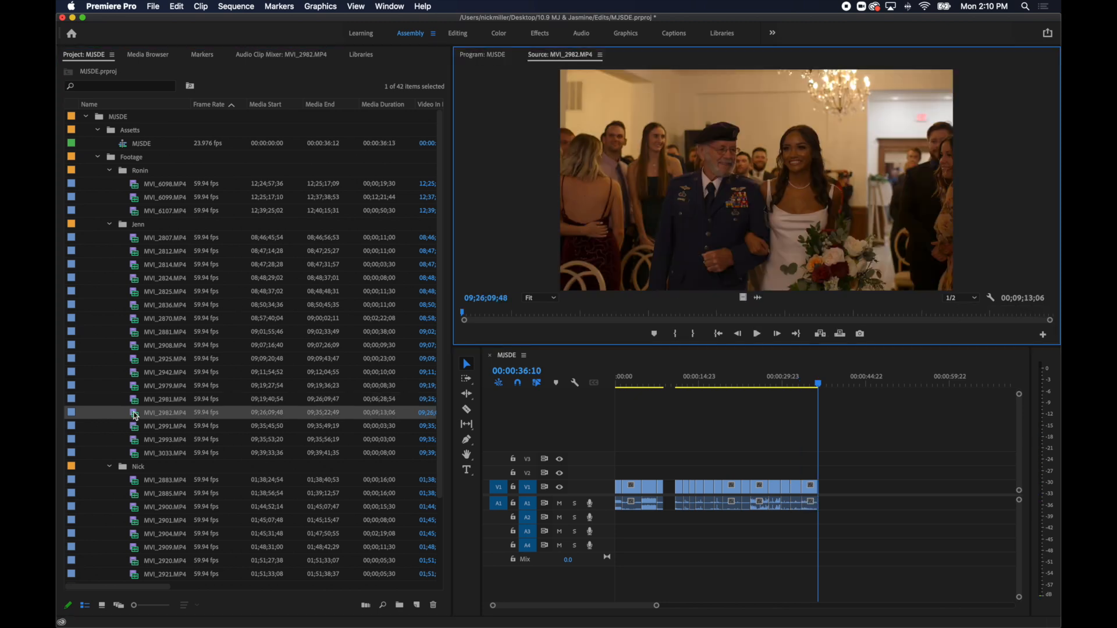
{"action": "left_click_drag", "start_coordinate": [505, 315], "coordinate": [1027, 314]}
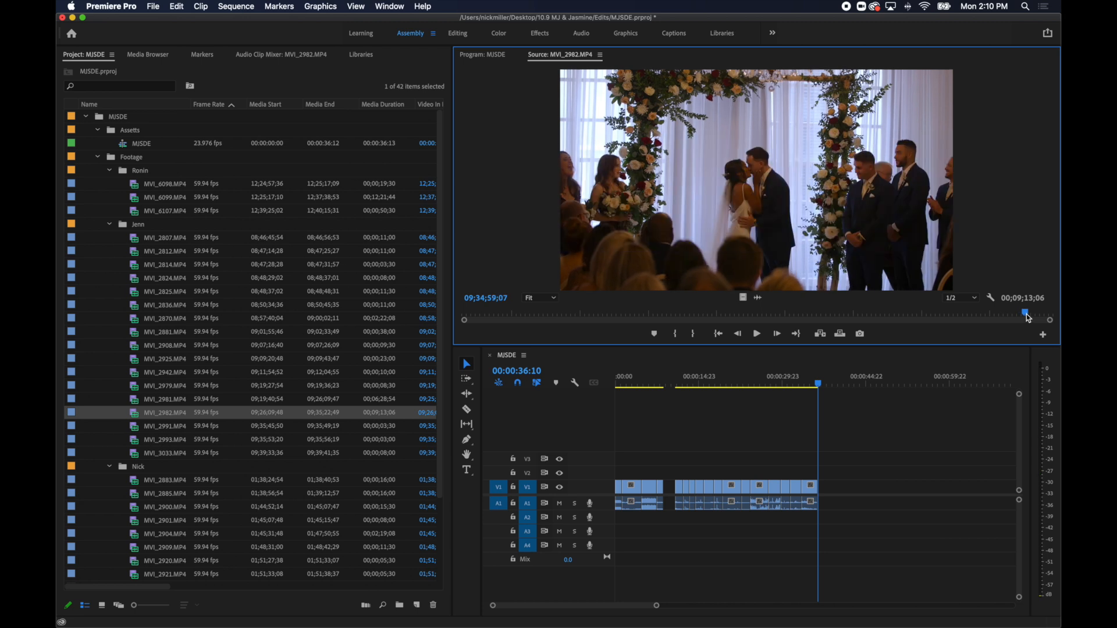
{"action": "key", "text": "i"}
{"action": "key", "text": "space"}
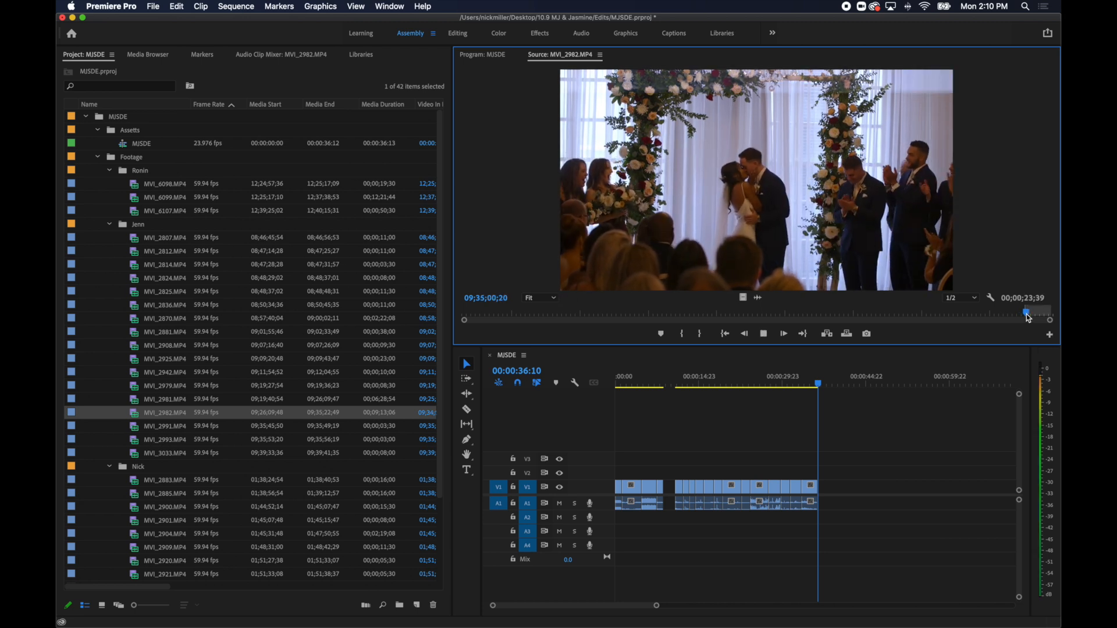
{"action": "key", "text": "period"}
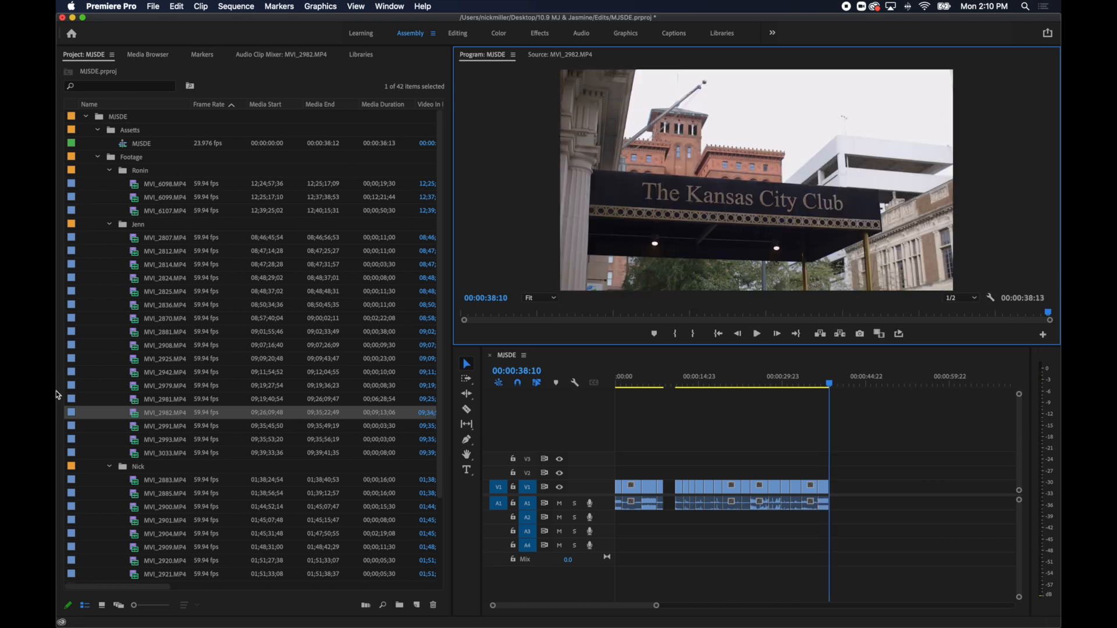
Mark just over 1 second of the candlelit floral centerpiece in MVI_2991.MP4 and add it to the sequence.
{"action": "double_click", "coordinate": [134, 428]}
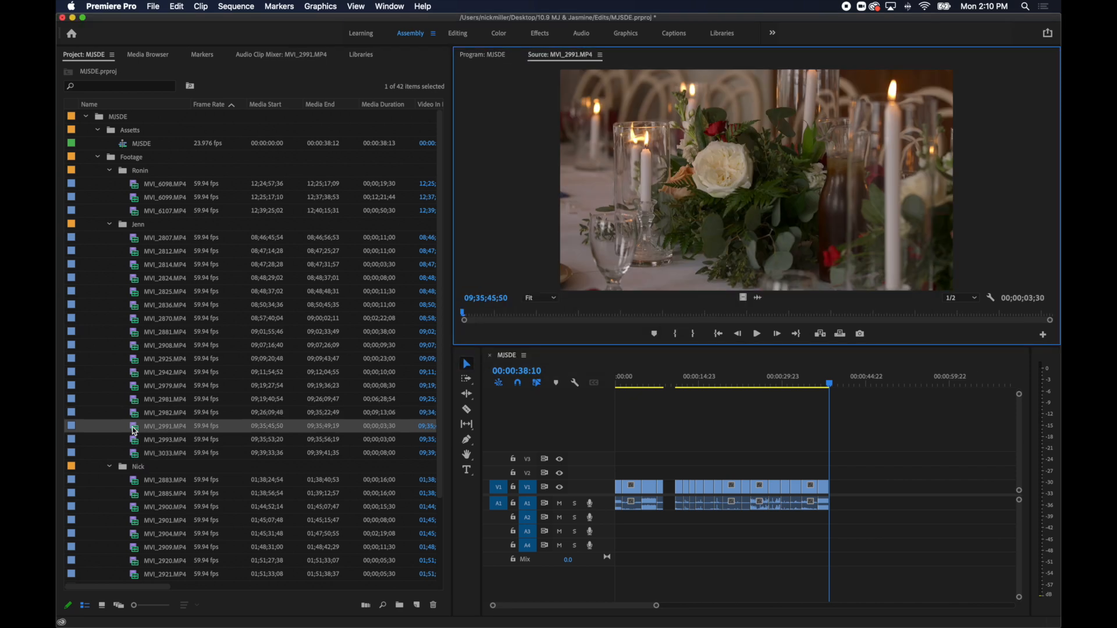
{"action": "left_click", "coordinate": [511, 314]}
{"action": "key", "text": "i"}
{"action": "key", "text": "space"}
{"action": "key", "text": "o"}
{"action": "key", "text": "period"}
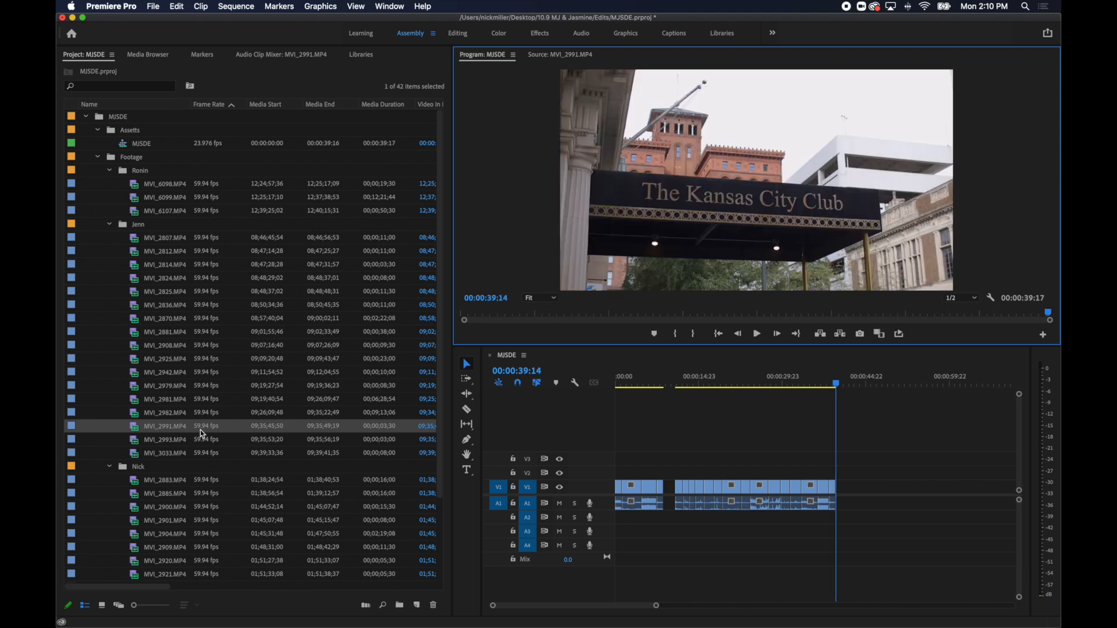
Mark about 1 second of the tall flower arrangement by the window in MVI_2993.MP4 and add it to the sequence.
{"action": "double_click", "coordinate": [136, 441]}
{"action": "left_click_drag", "start_coordinate": [474, 317], "coordinate": [568, 315]}
{"action": "key", "text": "i"}
{"action": "key", "text": "space"}
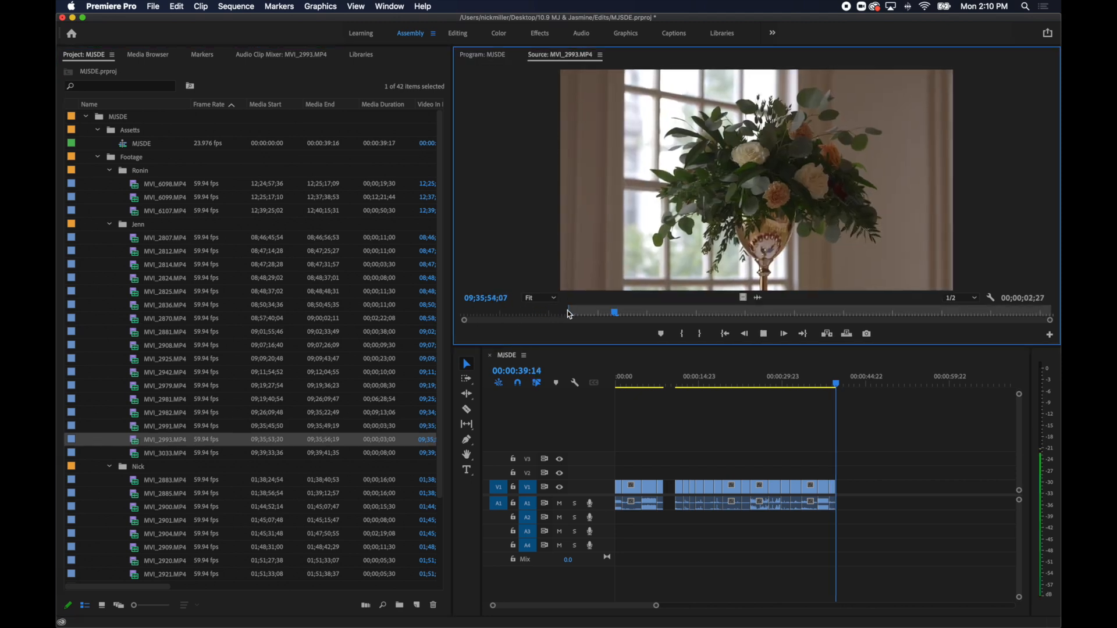
{"action": "key", "text": "o"}
{"action": "key", "text": "period"}
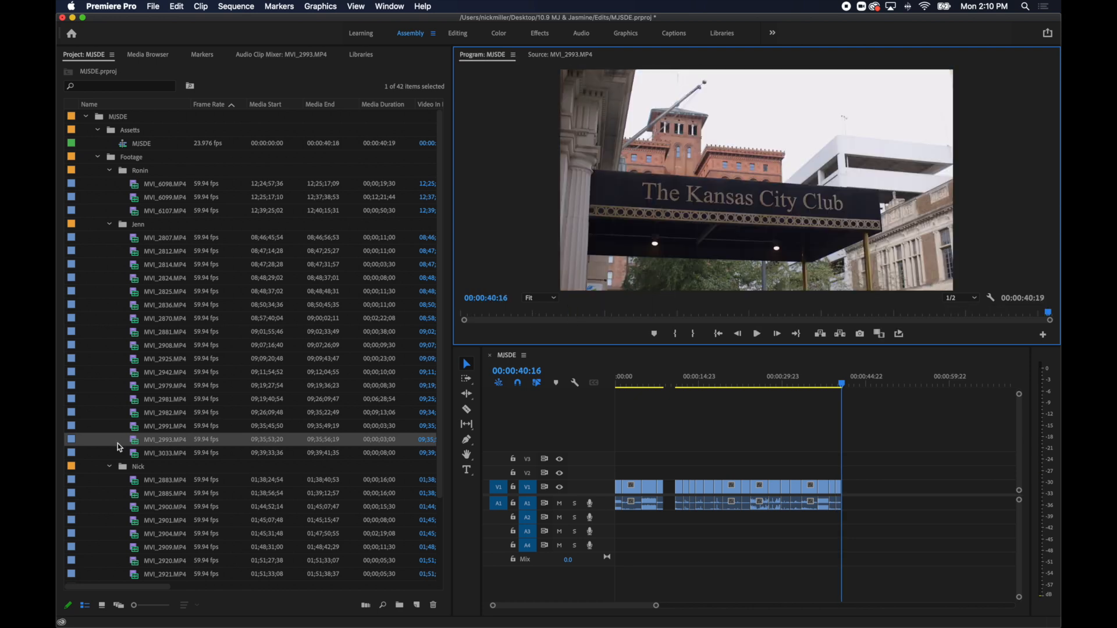
Mark about 1.4 seconds of the wedding cake shot MVI_3033.MP4 and add it to the sequence.
{"action": "double_click", "coordinate": [142, 455]}
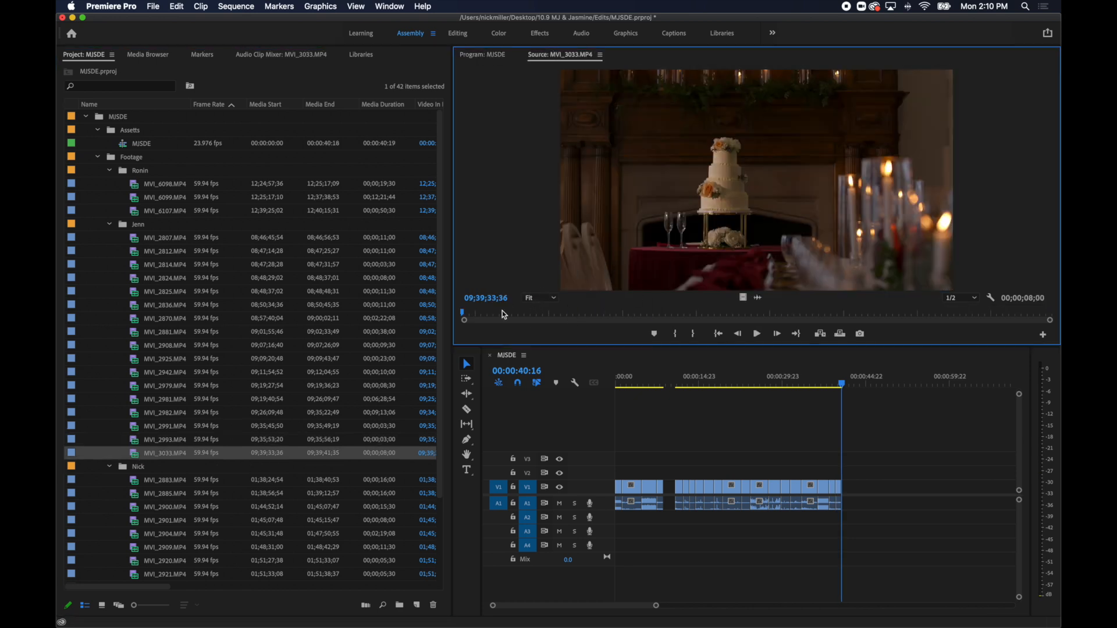
{"action": "left_click_drag", "start_coordinate": [504, 314], "coordinate": [570, 313]}
{"action": "key", "text": "i"}
{"action": "key", "text": "space"}
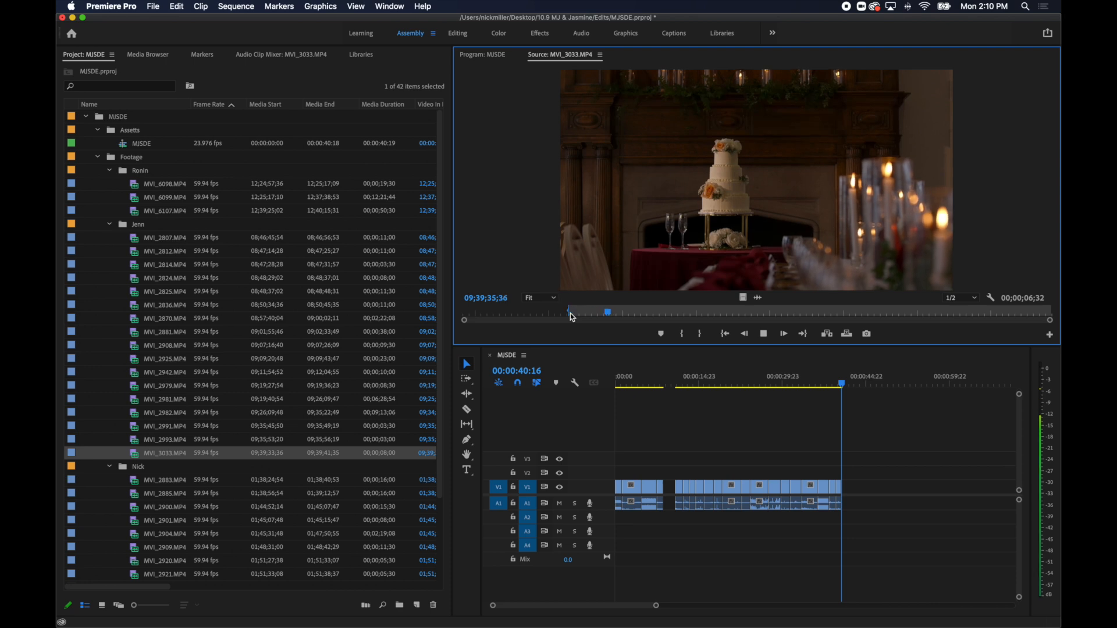
{"action": "key", "text": "o"}
{"action": "key", "text": "period"}
Delete the leftover sliver of the awning clip at the end of the sequence and place the playhead at 00:00:43:03.
{"action": "left_click", "coordinate": [912, 434]}
{"action": "key", "text": "="}
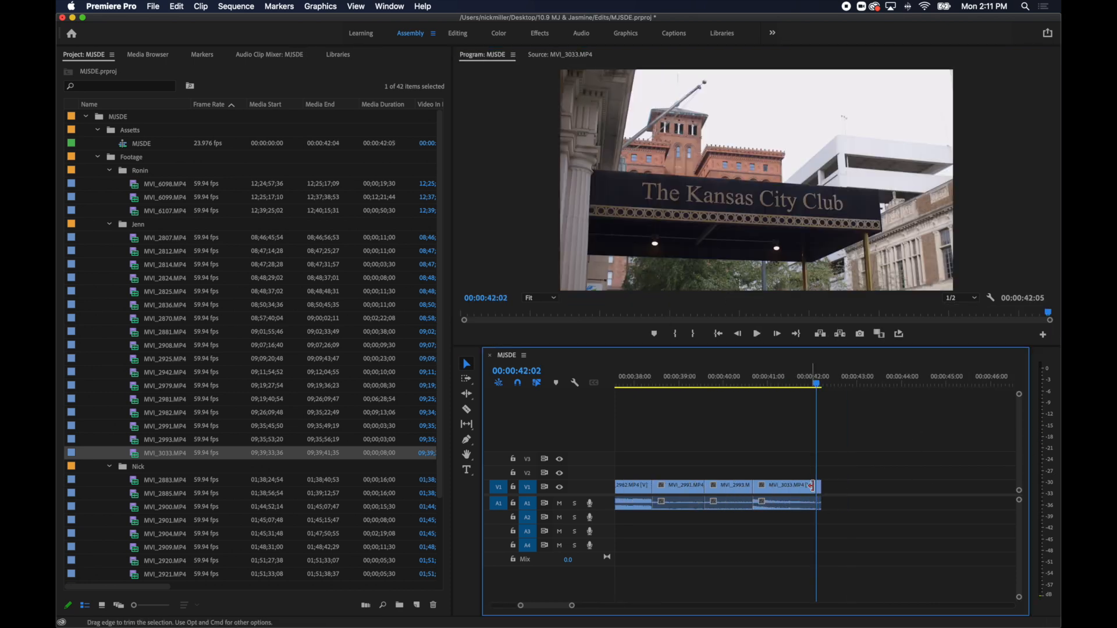
{"action": "key", "text": "Delete"}
{"action": "key", "text": "minus"}
{"action": "left_click", "coordinate": [840, 380]}
{"action": "scroll", "coordinate": [145, 422], "scroll_direction": "down", "scroll_amount": 3}
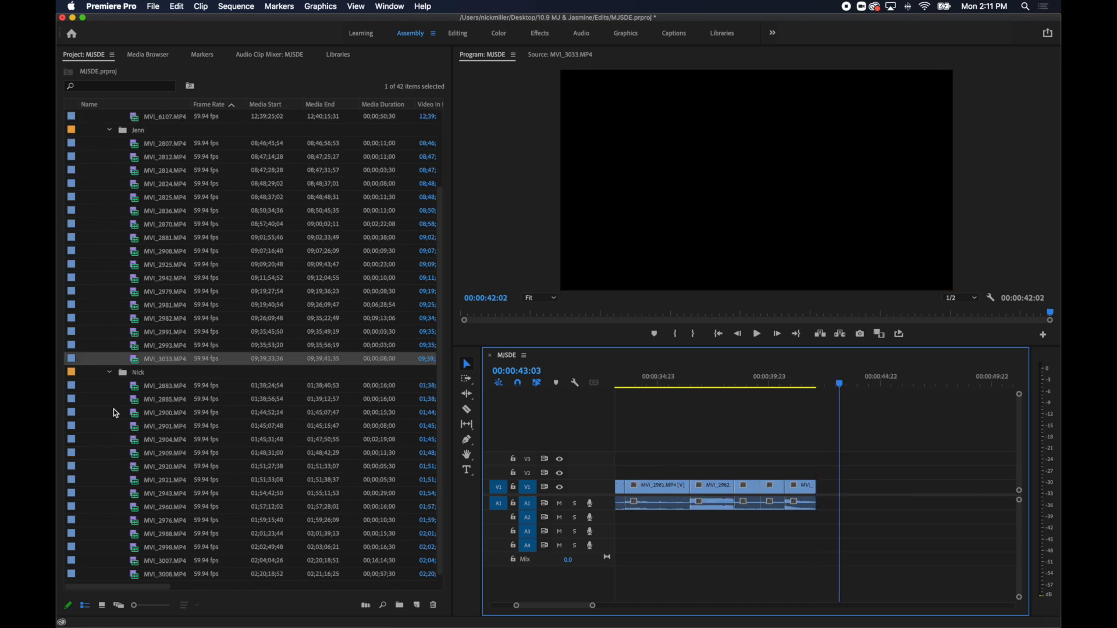
Skim through MVI_2883.MP4, the shot of the two men in white shirts, to judge its content.
{"action": "double_click", "coordinate": [136, 390]}
{"action": "left_click_drag", "start_coordinate": [488, 313], "coordinate": [933, 315]}
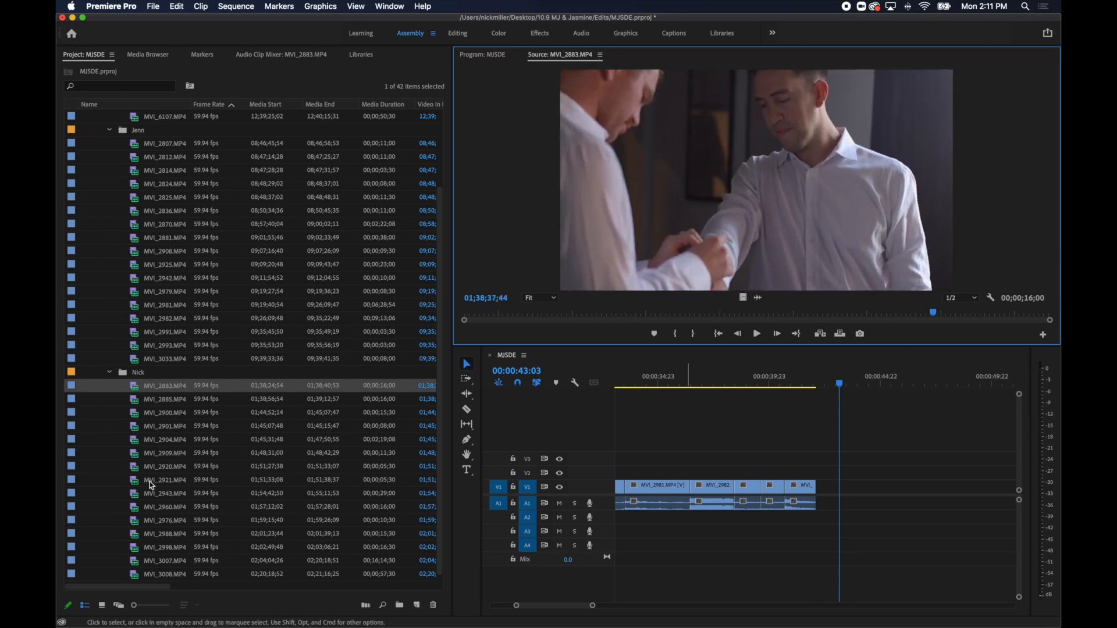
Mark about 2.8 seconds of the groom in his blue jacket by the window in MVI_2885.MP4 and add it to the sequence.
{"action": "double_click", "coordinate": [133, 400]}
{"action": "left_click_drag", "start_coordinate": [481, 309], "coordinate": [673, 320]}
{"action": "key", "text": "i"}
{"action": "key", "text": "space"}
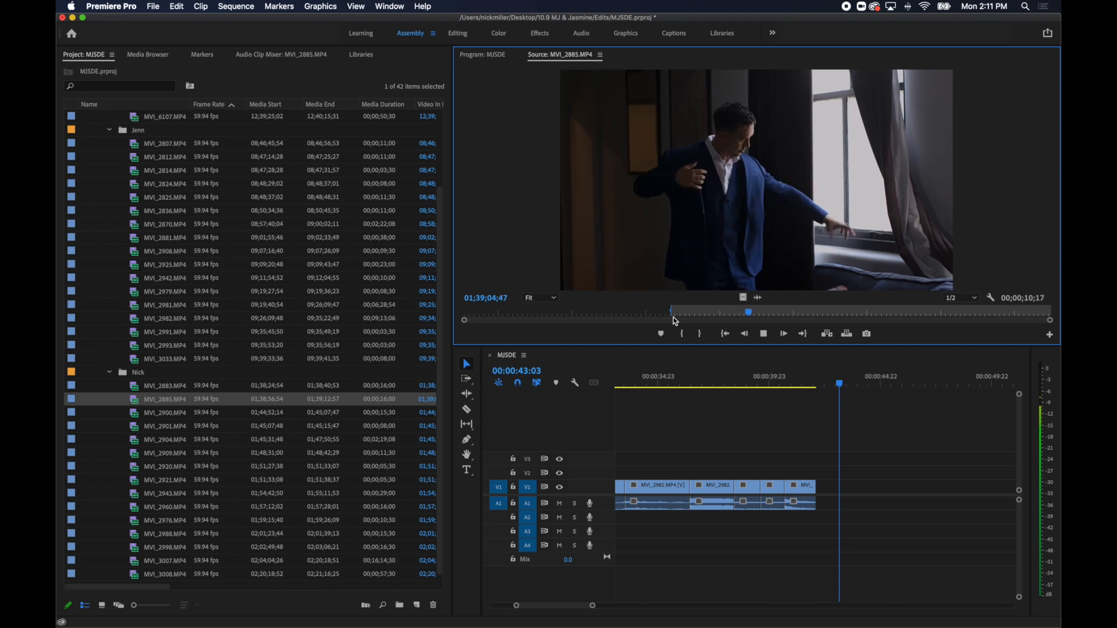
{"action": "key", "text": "o"}
{"action": "key", "text": "period"}
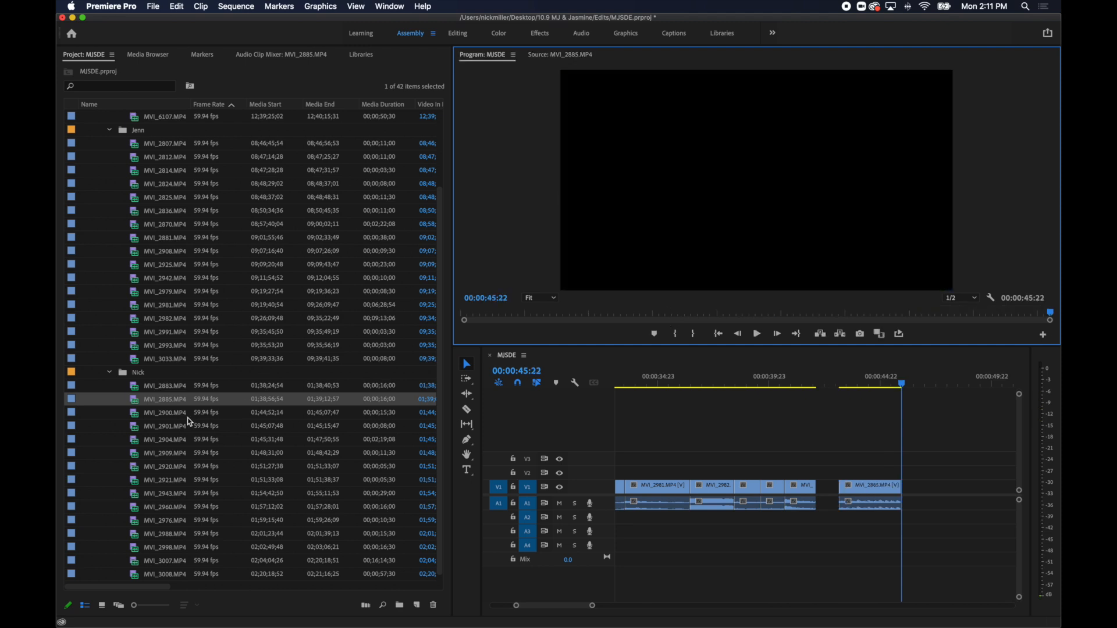
Mark about 2.3 seconds of the smiling groom close-up in MVI_2900.MP4 and add it to the sequence.
{"action": "double_click", "coordinate": [135, 415]}
{"action": "left_click_drag", "start_coordinate": [461, 314], "coordinate": [865, 339]}
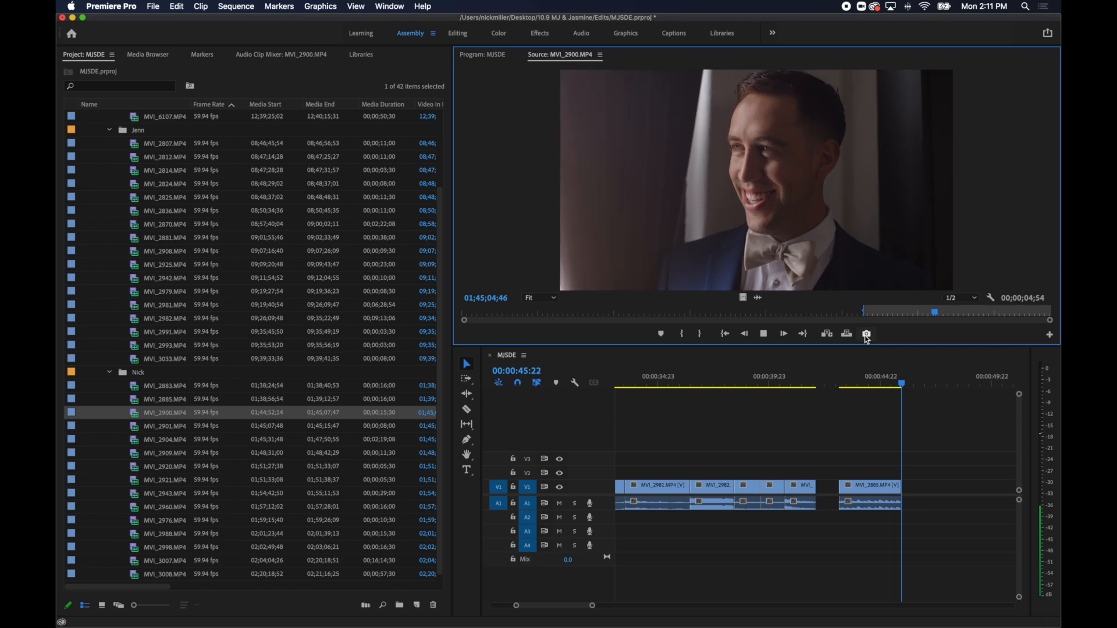
{"action": "key", "text": "period"}
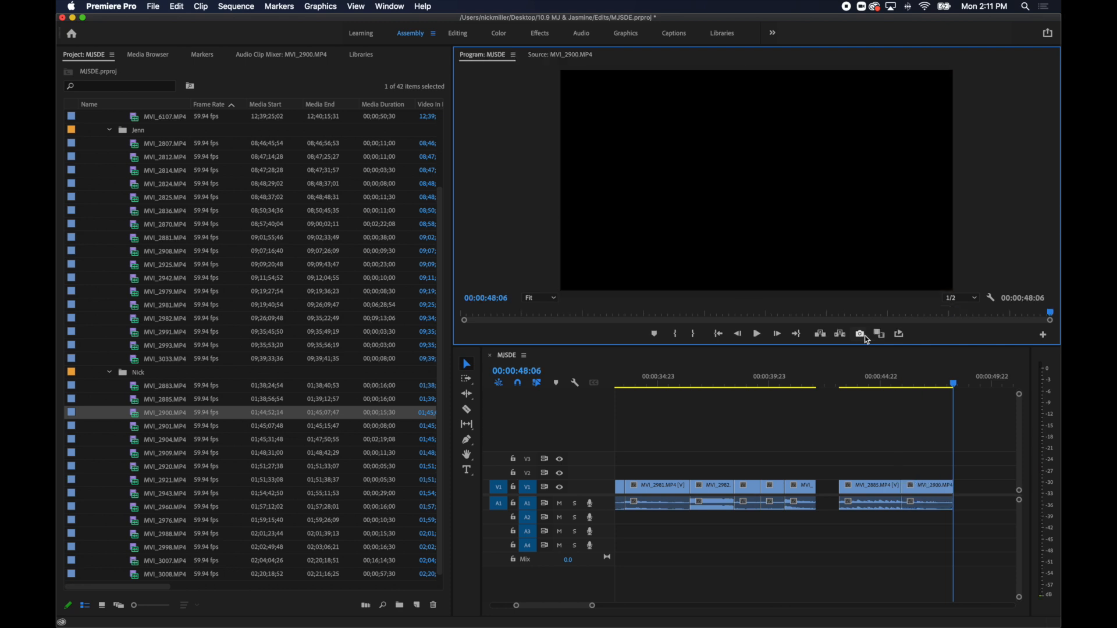
Mark about 1.8 seconds of the groom's gold watch shot in MVI_2901.MP4 and add it to the sequence.
{"action": "double_click", "coordinate": [140, 427]}
{"action": "left_click_drag", "start_coordinate": [475, 315], "coordinate": [583, 319]}
{"action": "key", "text": "i"}
{"action": "key", "text": "space"}
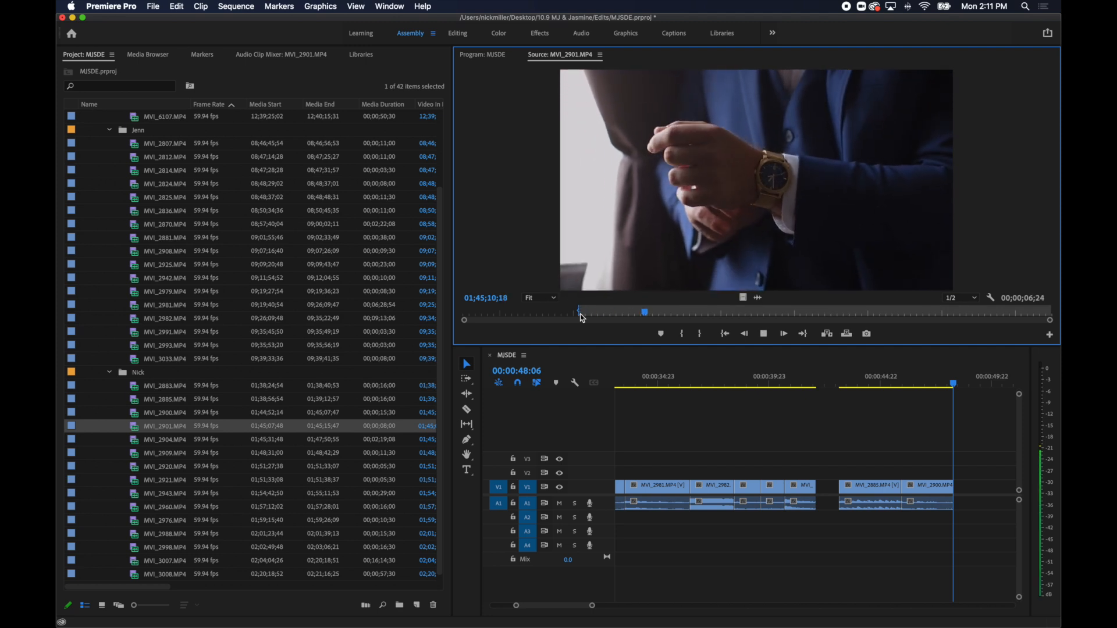
{"action": "key", "text": "period"}
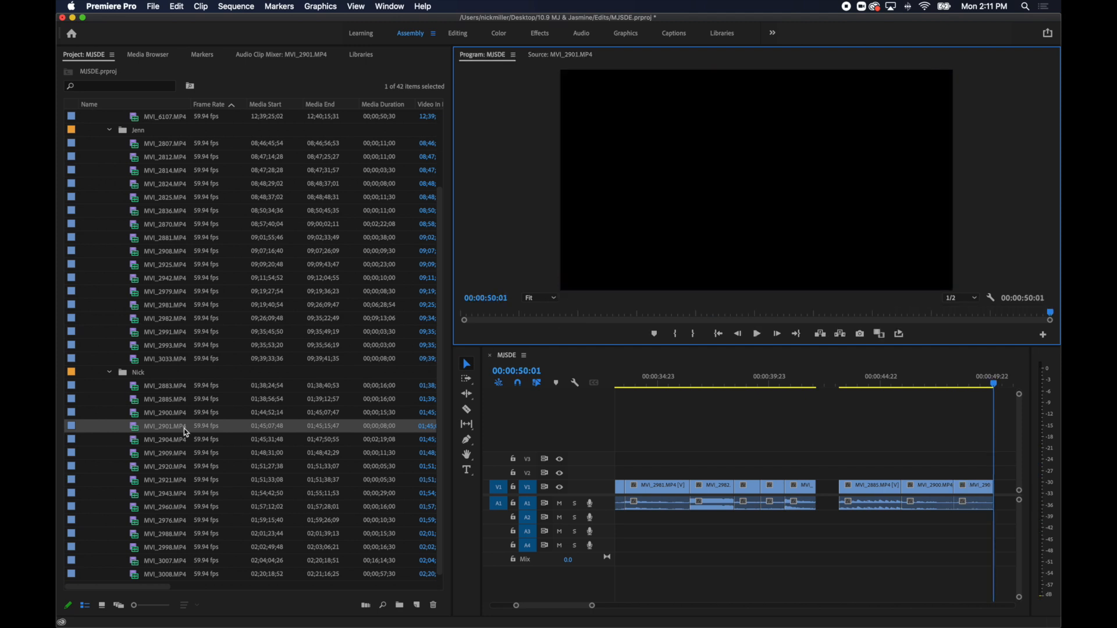
Mark about 4.6 seconds of the groom turning to see the bride in MVI_2904.MP4 and add it to the sequence.
{"action": "double_click", "coordinate": [134, 441]}
{"action": "left_click_drag", "start_coordinate": [490, 312], "coordinate": [683, 331]}
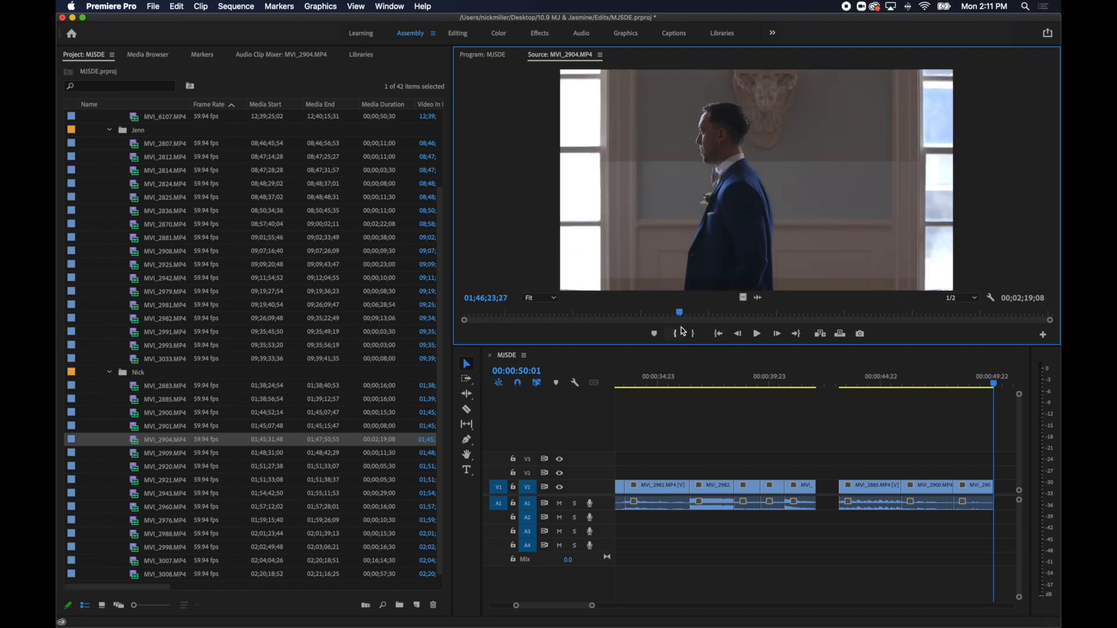
{"action": "left_click", "coordinate": [682, 331]}
{"action": "key", "text": "space"}
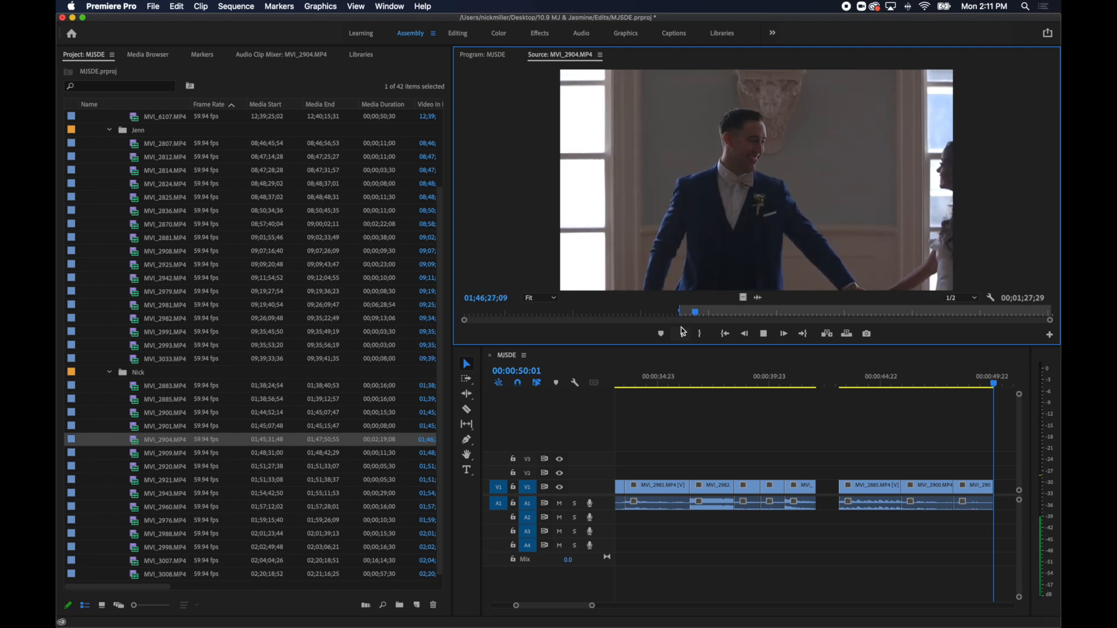
{"action": "key", "text": "o"}
{"action": "key", "text": "."}
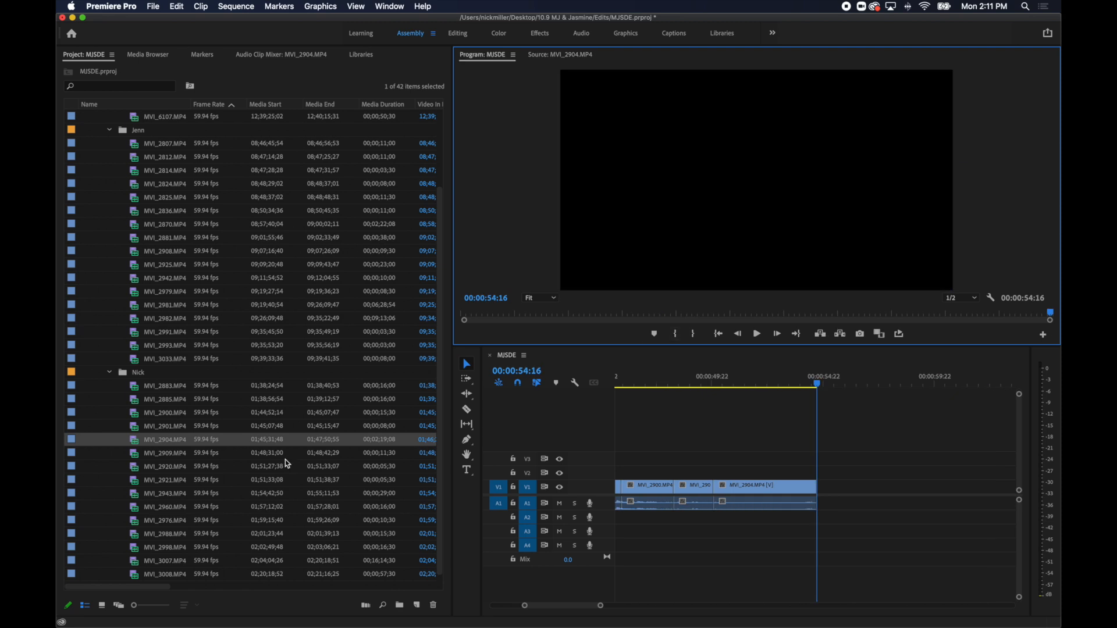
Mark about 1.5 seconds of the couple embracing in MVI_2909.MP4 and add it to the sequence.
{"action": "double_click", "coordinate": [142, 457]}
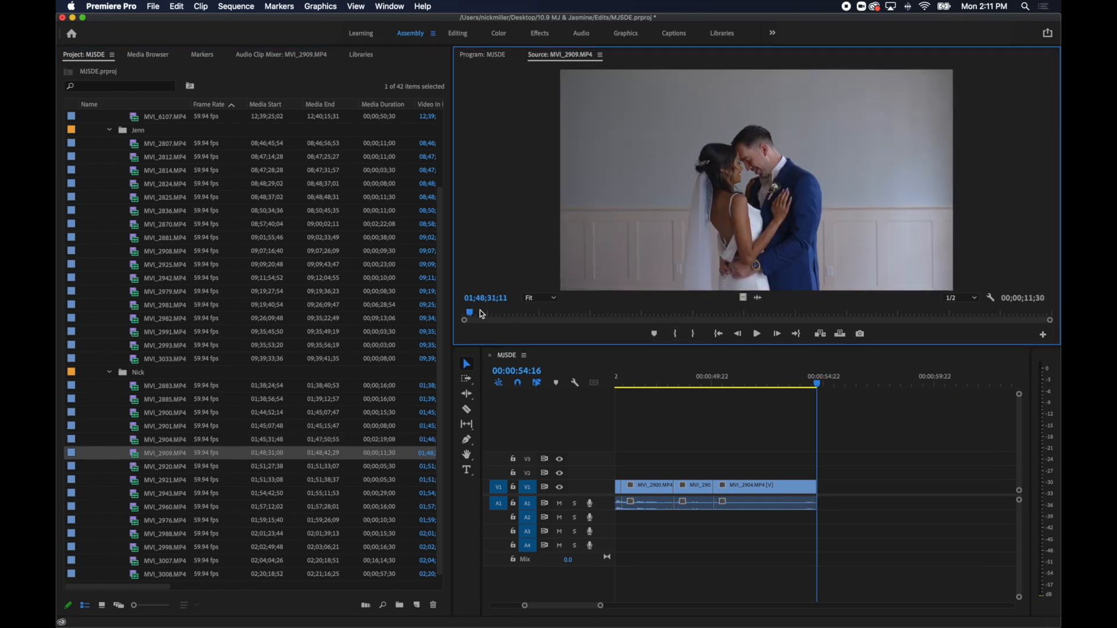
{"action": "left_click_drag", "start_coordinate": [480, 311], "coordinate": [808, 315]}
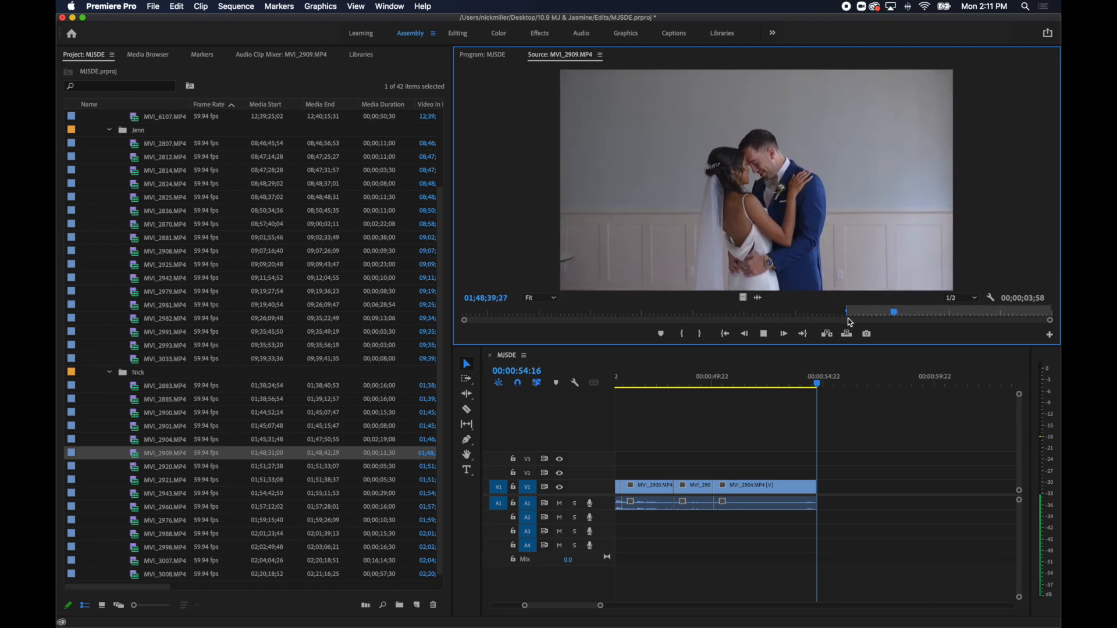
{"action": "key", "text": "o"}
{"action": "key", "text": "period"}
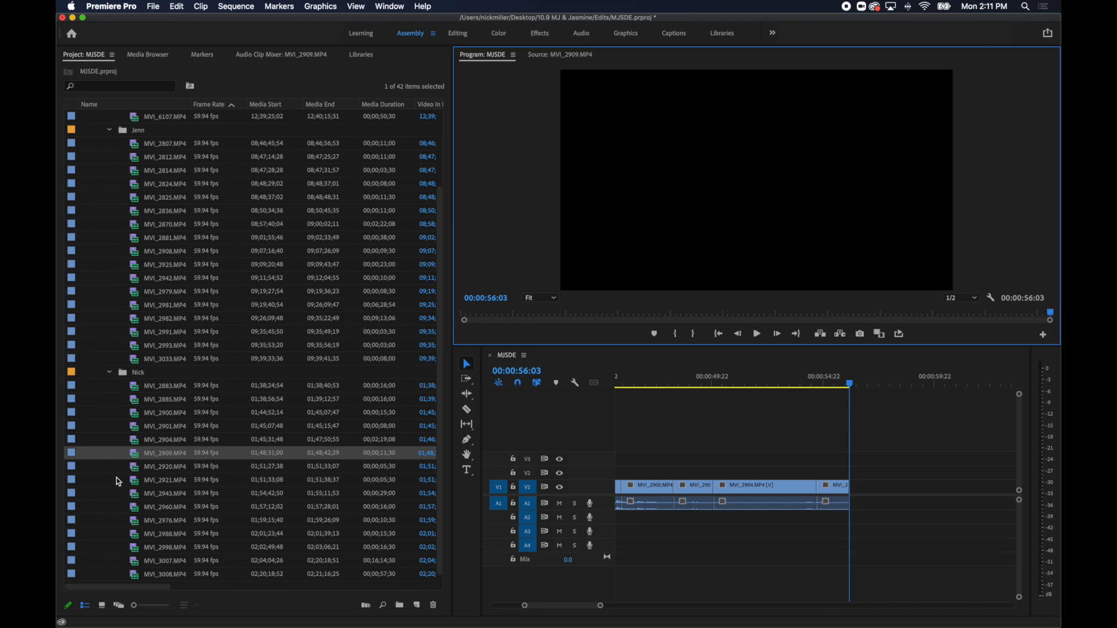
Mark about 1.1 seconds of the groom's boutonniere and bow tie in MVI_2920.MP4 and add it to the sequence.
{"action": "double_click", "coordinate": [134, 467]}
{"action": "left_click_drag", "start_coordinate": [475, 314], "coordinate": [547, 313]}
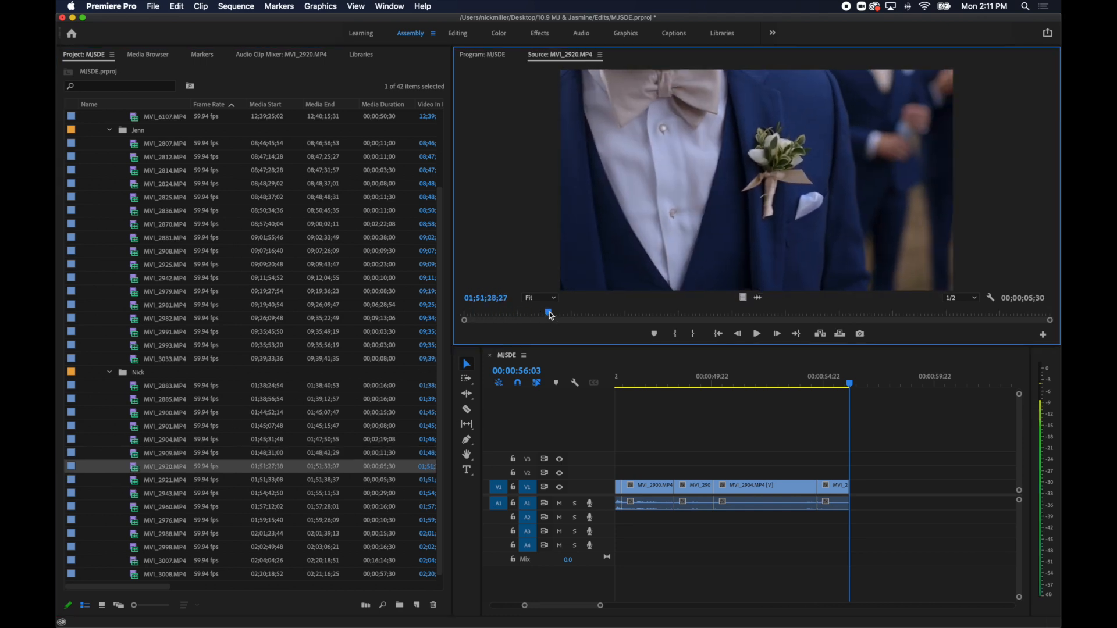
{"action": "key", "text": "space"}
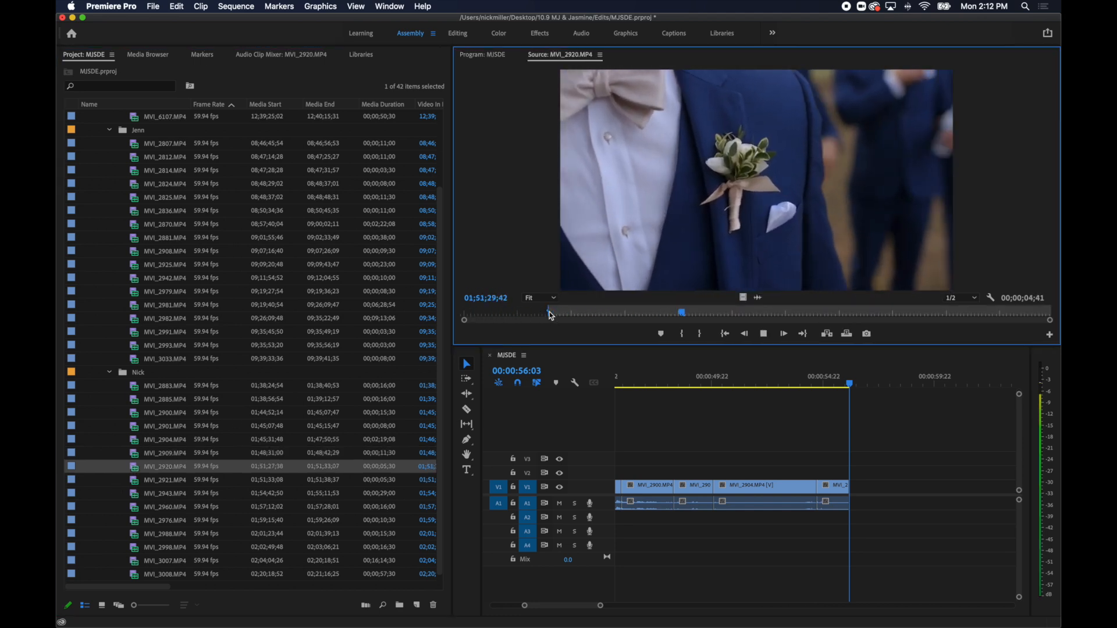
{"action": "key", "text": "i"}
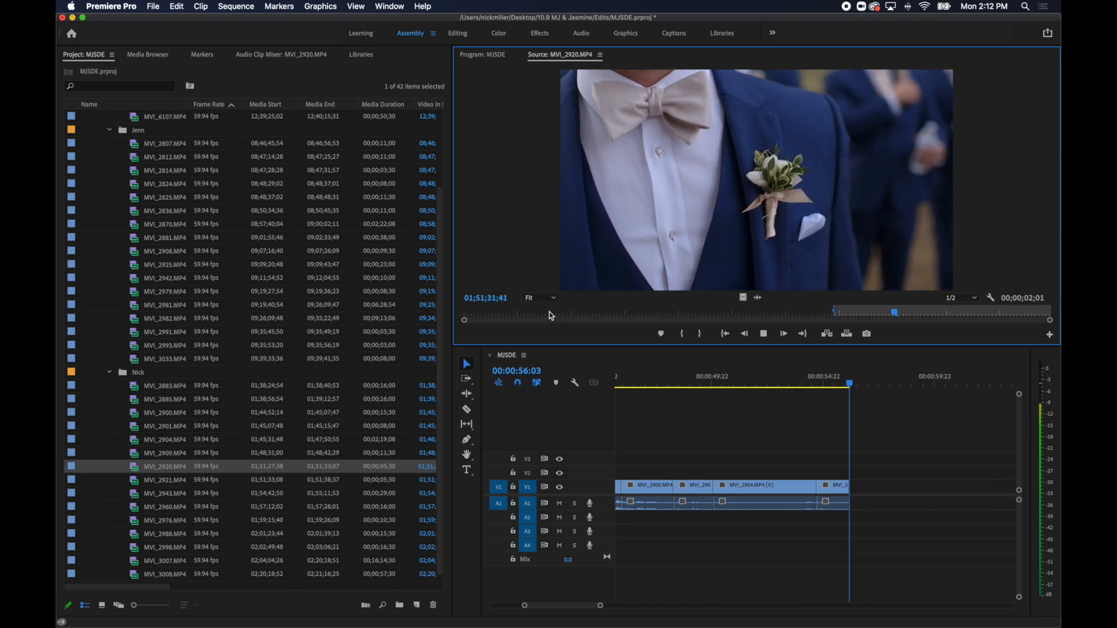
{"action": "key", "text": "o"}
{"action": "key", "text": "comma"}
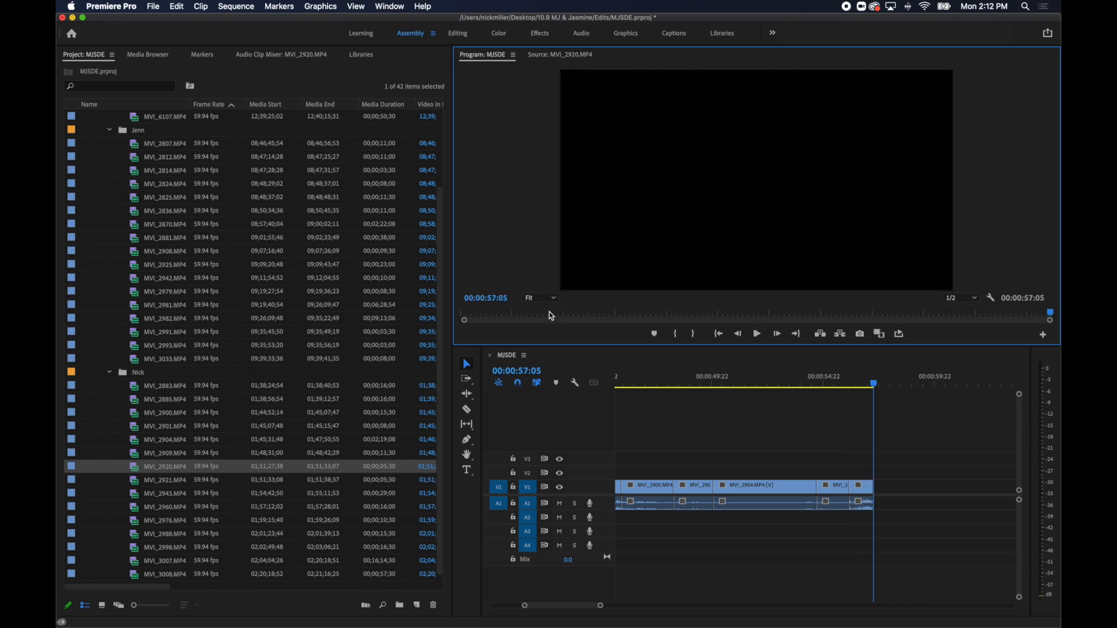
Set the In point of the bridal bouquet clip MVI_2921.MP4 at 01;51;35;24 and play from there.
{"action": "double_click", "coordinate": [136, 478]}
{"action": "left_click_drag", "start_coordinate": [518, 310], "coordinate": [707, 318]}
{"action": "key", "text": "i"}
{"action": "key", "text": "space"}
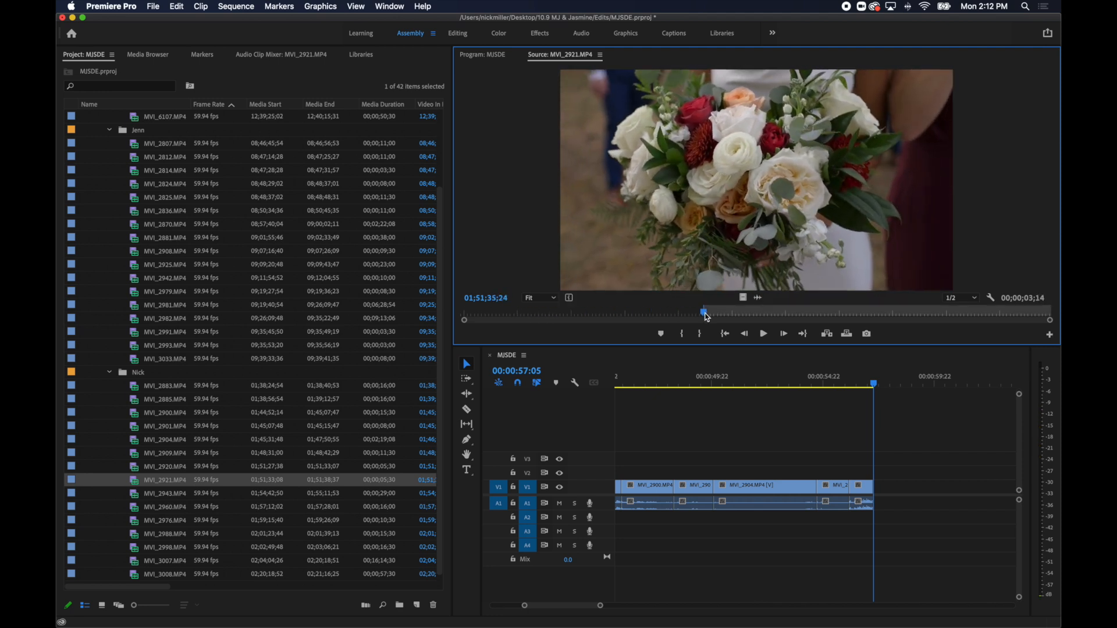
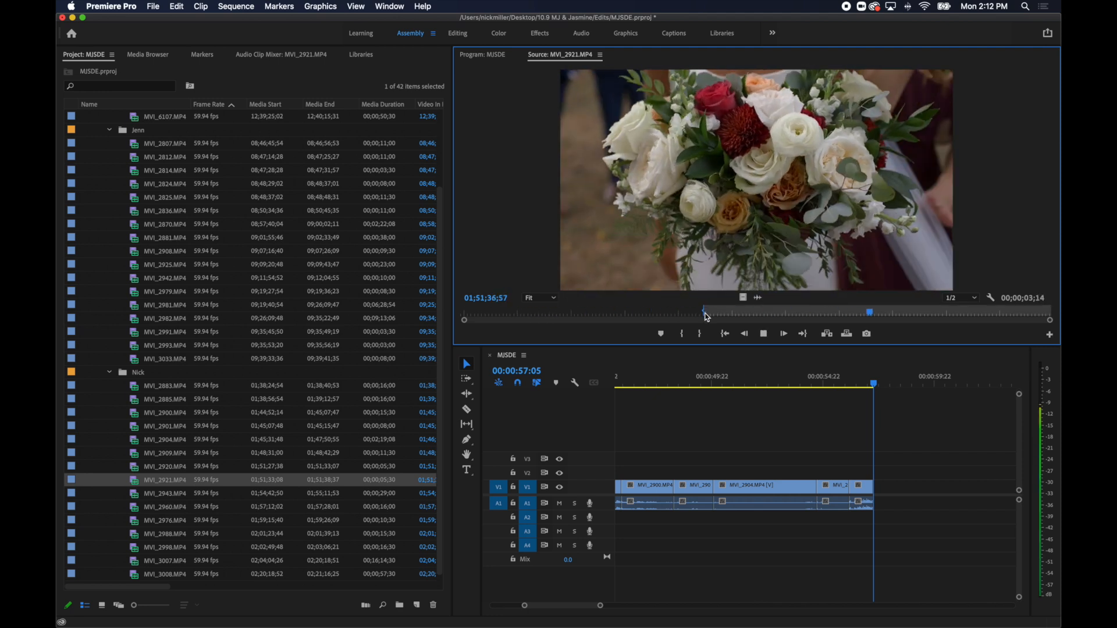
Set the bouquet clip's Out point about 1.5 seconds after its In point and add the excerpt to the sequence.
{"action": "key", "text": "o"}
{"action": "key", "text": "."}
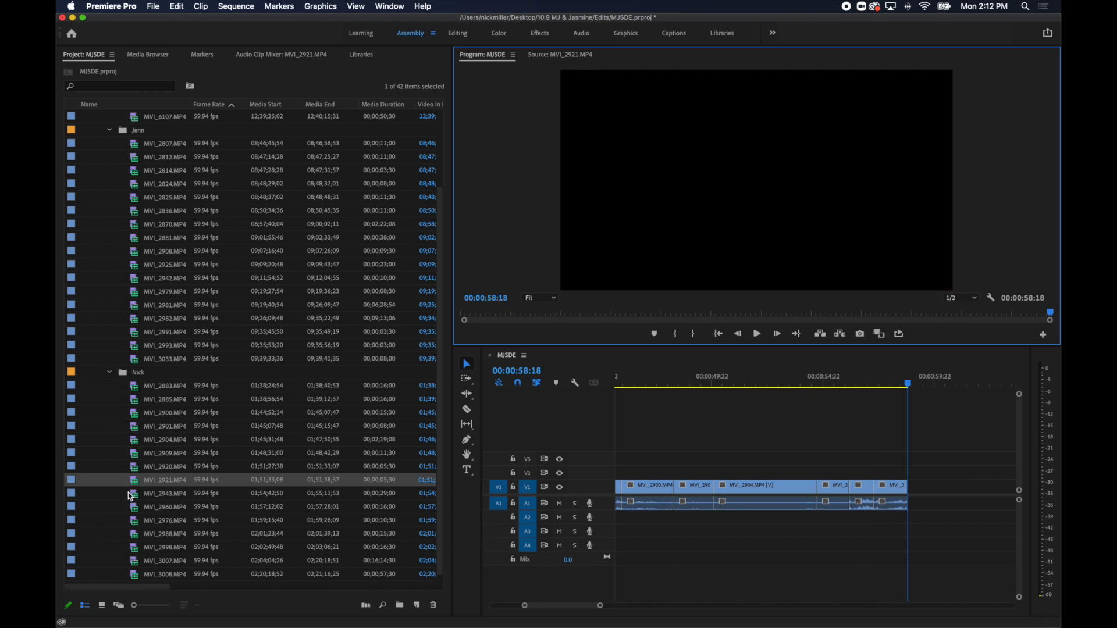
Mark about 1.3 seconds of the couple among the cheering bridal party in MVI_2943.MP4 and add it to the sequence.
{"action": "double_click", "coordinate": [131, 494]}
{"action": "left_click_drag", "start_coordinate": [464, 315], "coordinate": [890, 335]}
{"action": "key", "text": "space"}
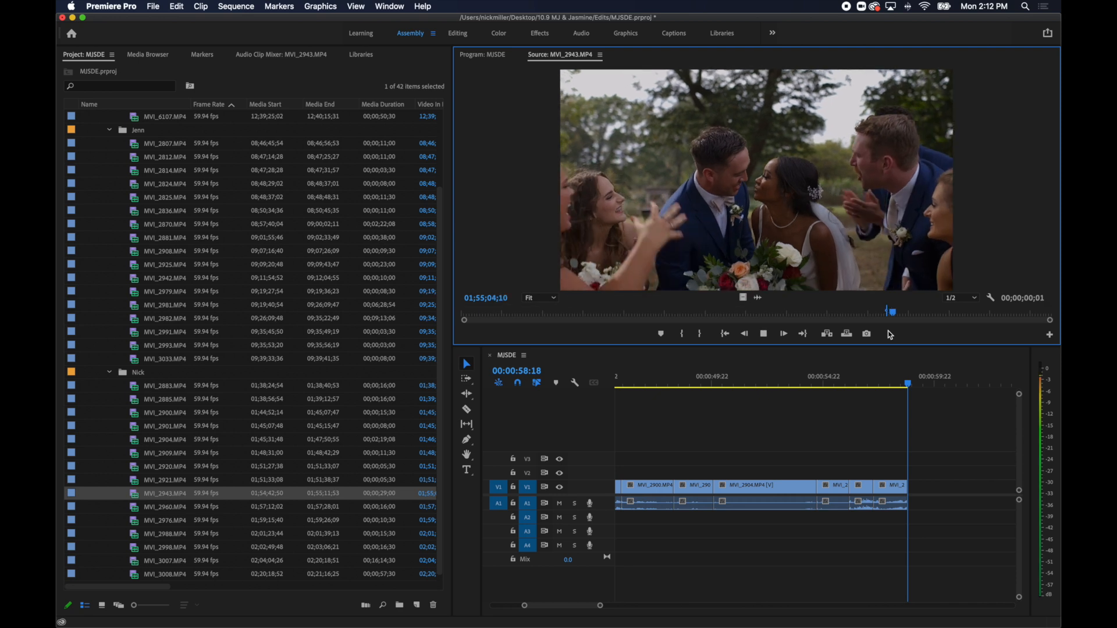
{"action": "key", "text": "i"}
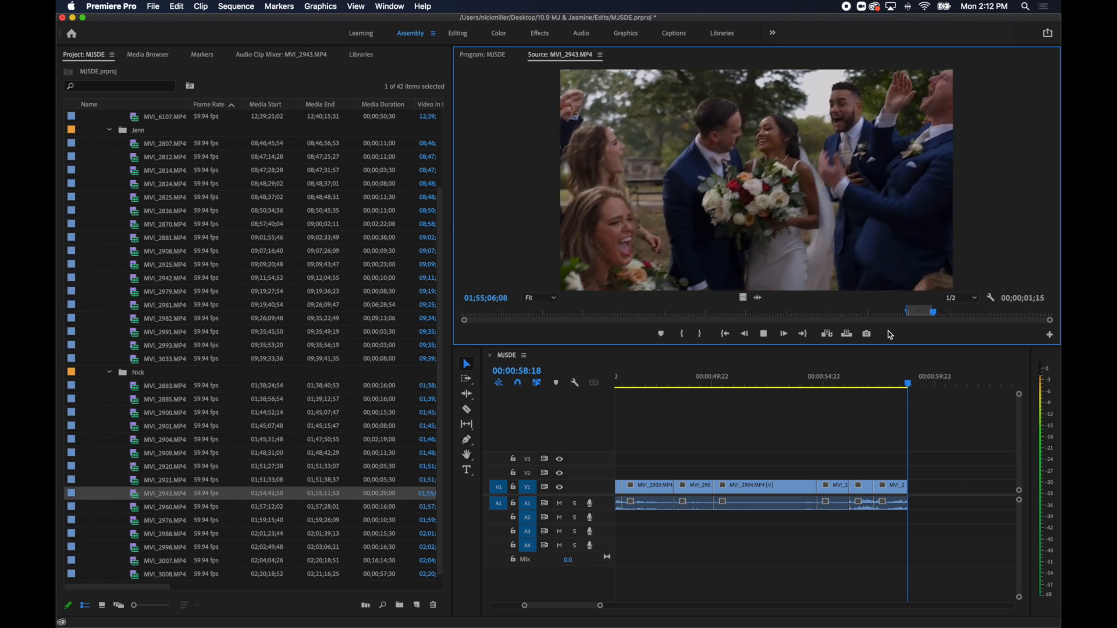
{"action": "key", "text": "o"}
{"action": "key", "text": "period"}
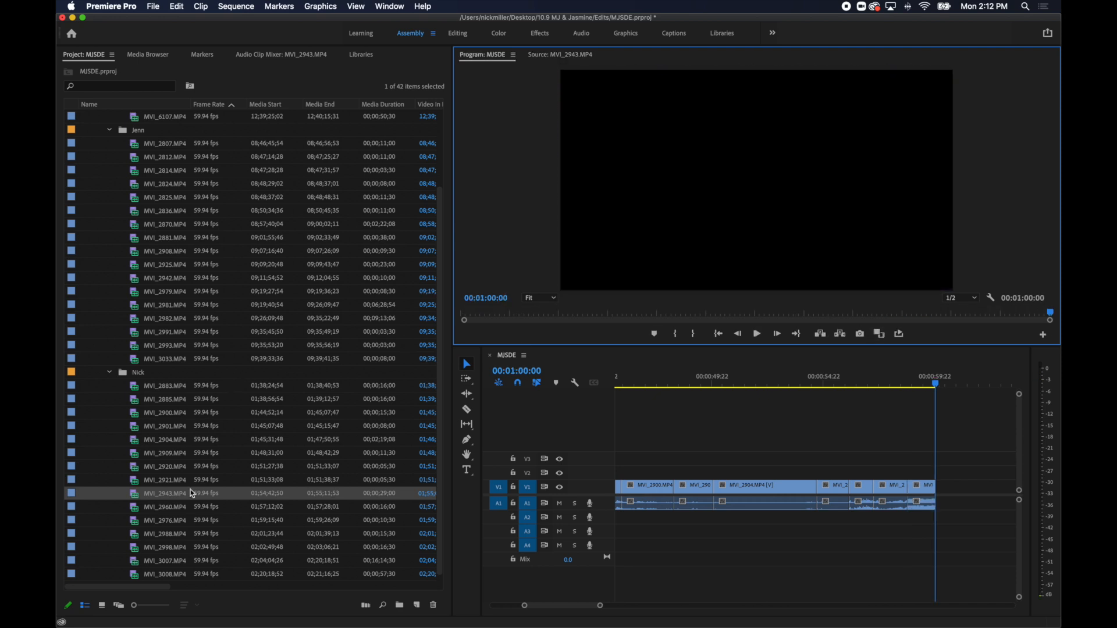
Mark about 2.3 seconds of the groom with his groomsmen in MVI_2960.MP4 and add it to the sequence.
{"action": "double_click", "coordinate": [135, 511]}
{"action": "left_click_drag", "start_coordinate": [487, 312], "coordinate": [742, 318]}
{"action": "key", "text": "i"}
{"action": "key", "text": "space"}
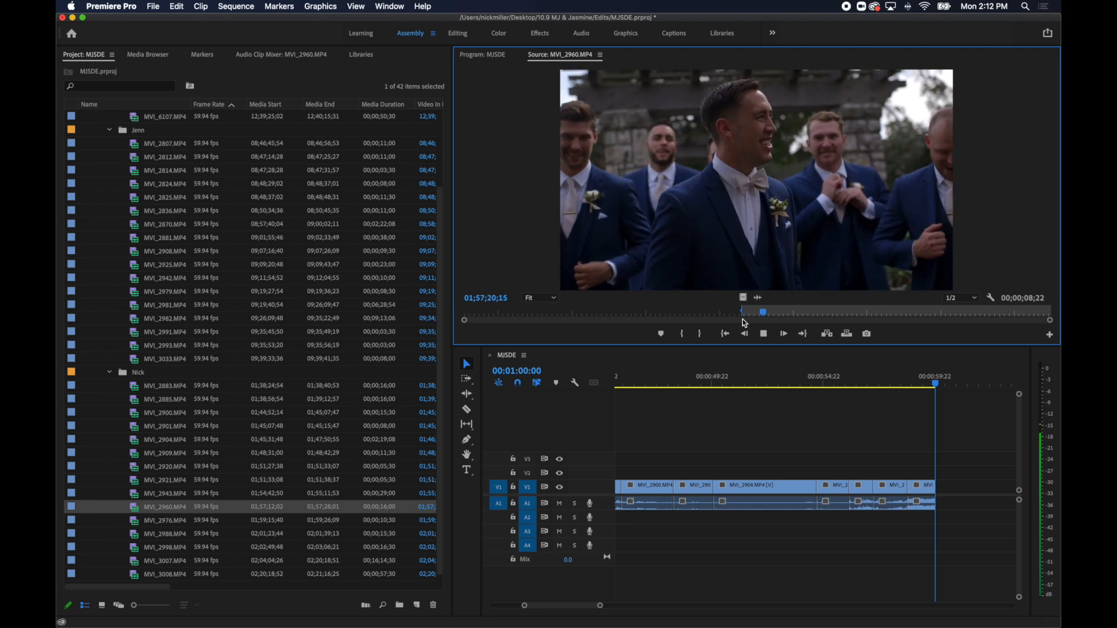
{"action": "key", "text": "o"}
{"action": "key", "text": "space"}
{"action": "key", "text": "period"}
Mark about 1.8 seconds of the couple walking along the garden path in MVI_2976.MP4 and add it to the sequence.
{"action": "double_click", "coordinate": [133, 521]}
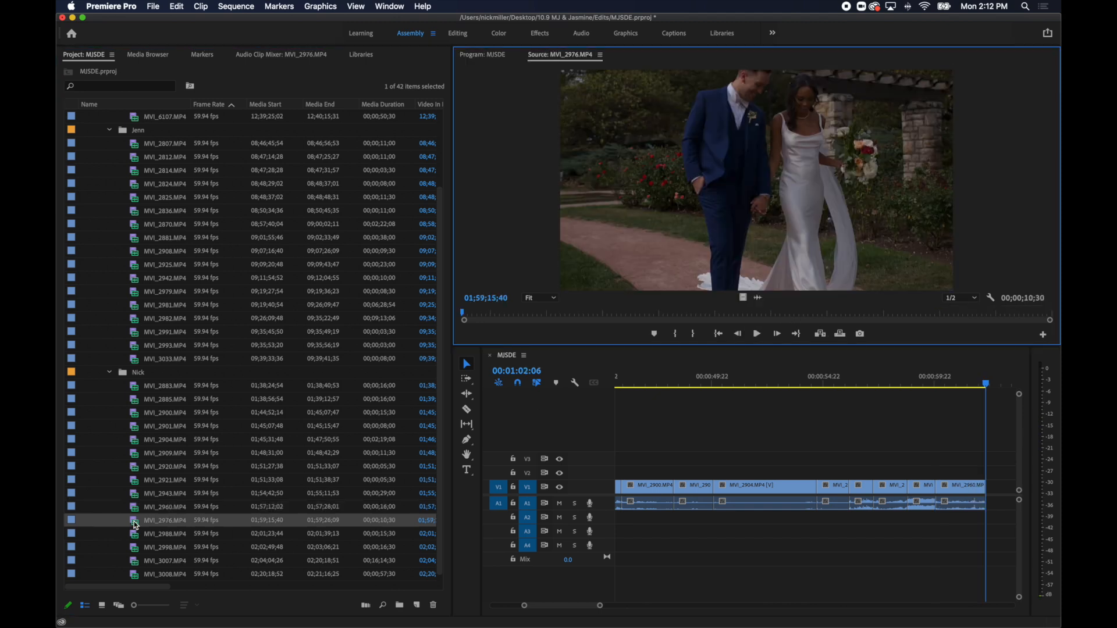
{"action": "left_click_drag", "start_coordinate": [481, 315], "coordinate": [626, 311]}
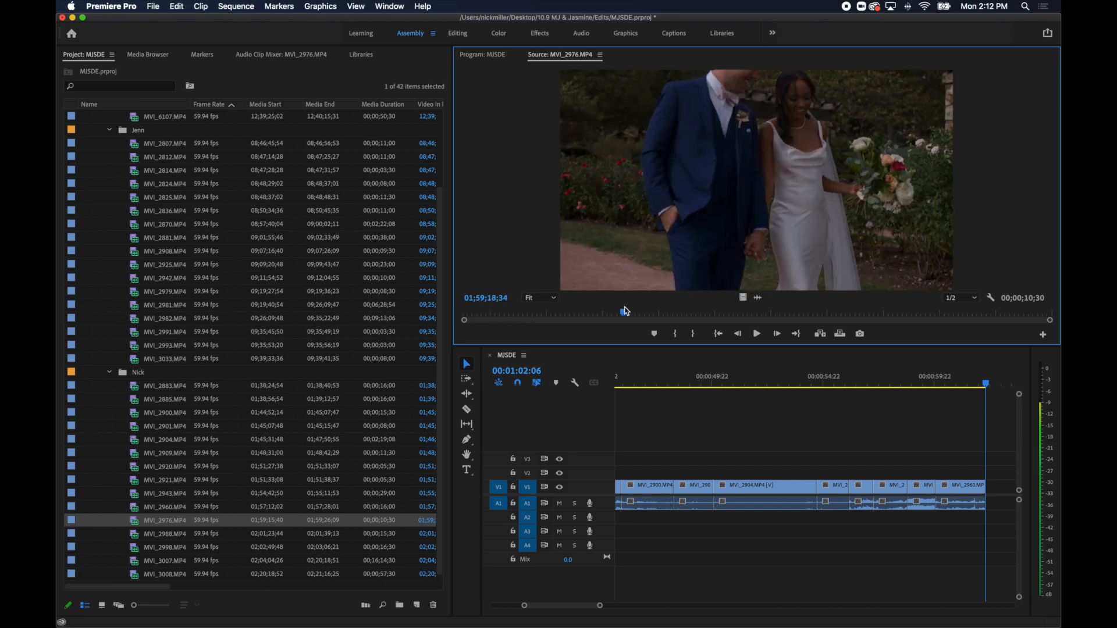
{"action": "key", "text": "j"}
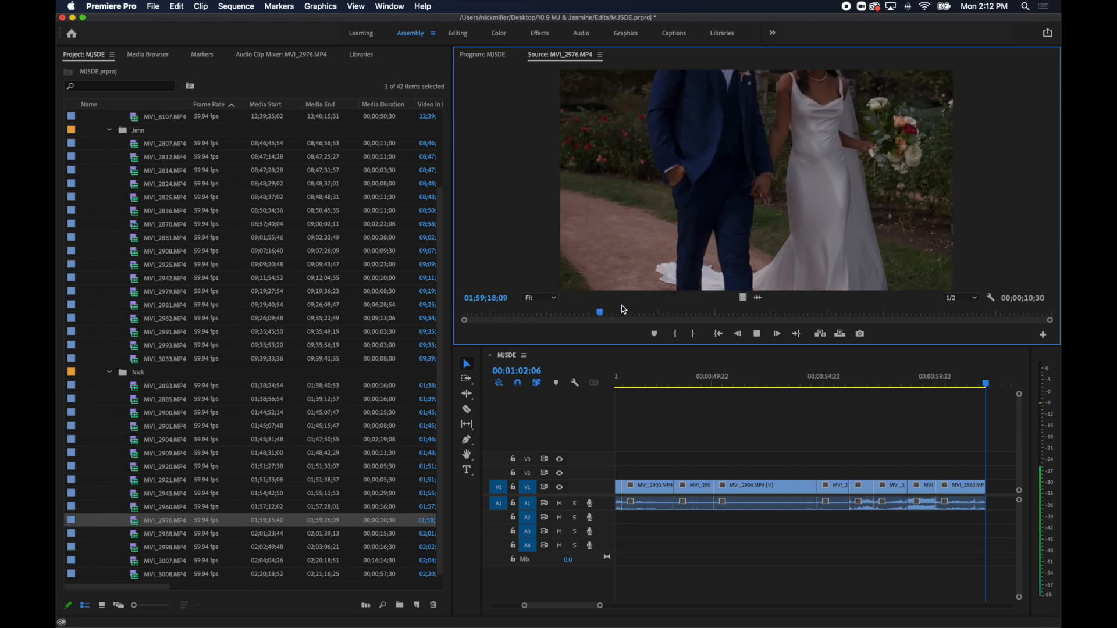
{"action": "key", "text": "i"}
{"action": "key", "text": "l"}
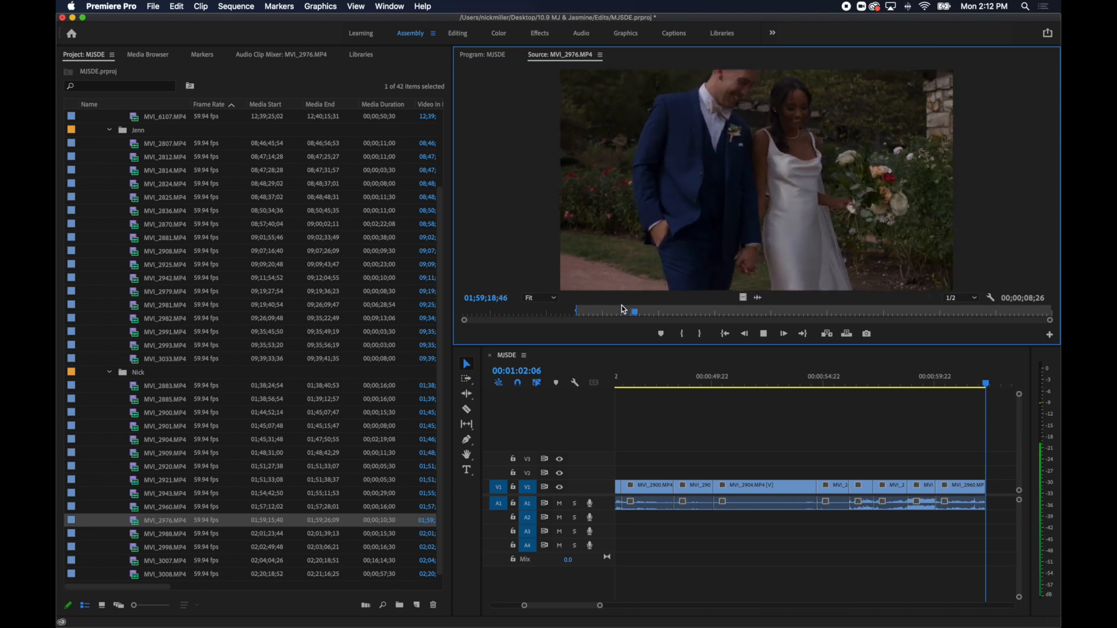
{"action": "key", "text": "o"}
{"action": "key", "text": "period"}
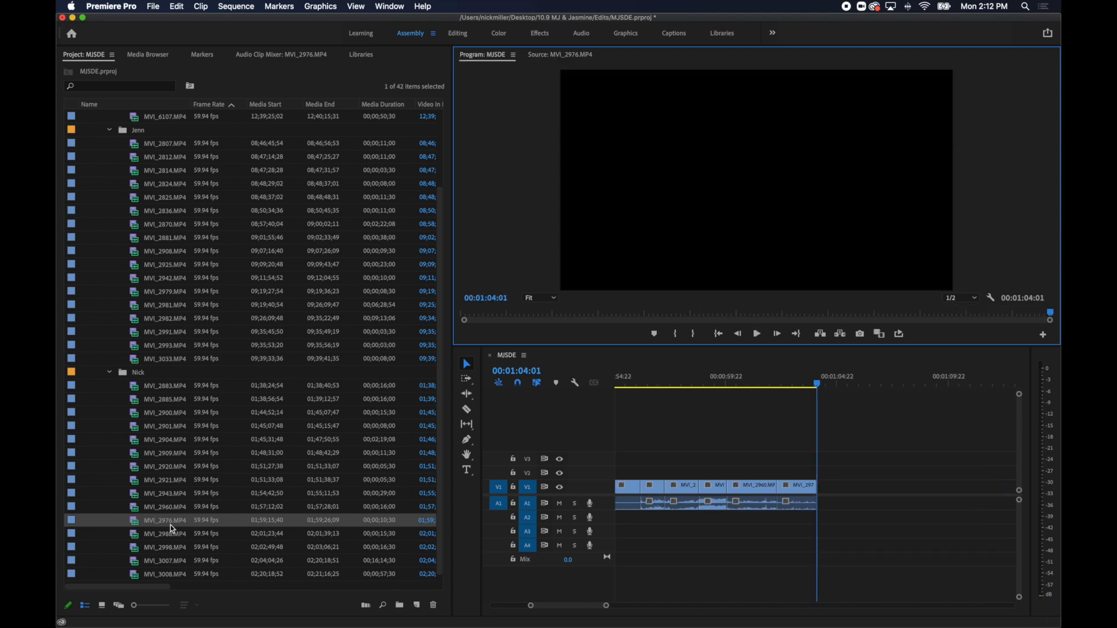
Mark about 2.2 seconds of the couple walking toward the camera in MVI_2988.MP4 and add it to the sequence.
{"action": "double_click", "coordinate": [135, 537]}
{"action": "left_click_drag", "start_coordinate": [524, 309], "coordinate": [781, 323]}
{"action": "key", "text": "i"}
{"action": "key", "text": "space"}
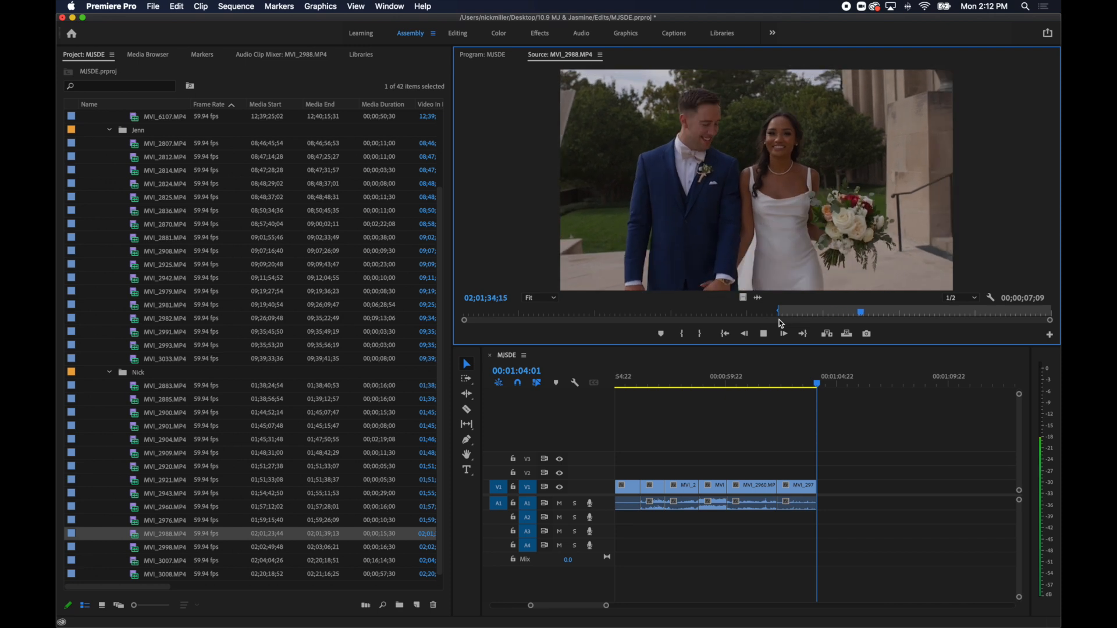
{"action": "key", "text": "o"}
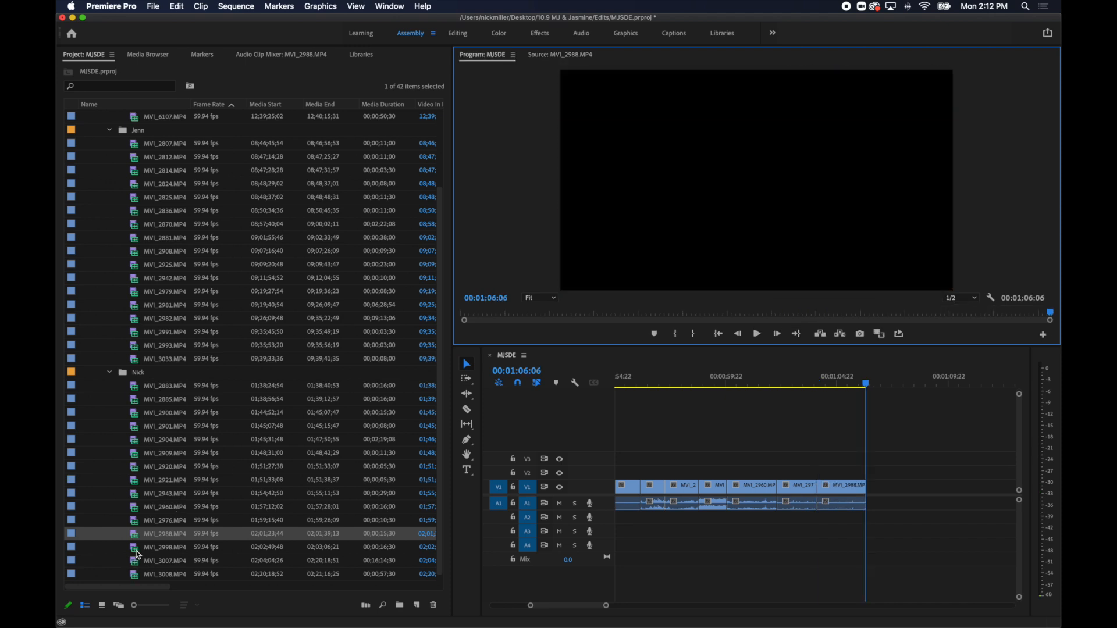
Mark about 1.9 seconds of the couple walking past the stone steps in MVI_2998.MP4 and add it to the sequence.
{"action": "double_click", "coordinate": [137, 549]}
{"action": "left_click_drag", "start_coordinate": [468, 313], "coordinate": [821, 322]}
{"action": "key", "text": "i"}
{"action": "key", "text": "space"}
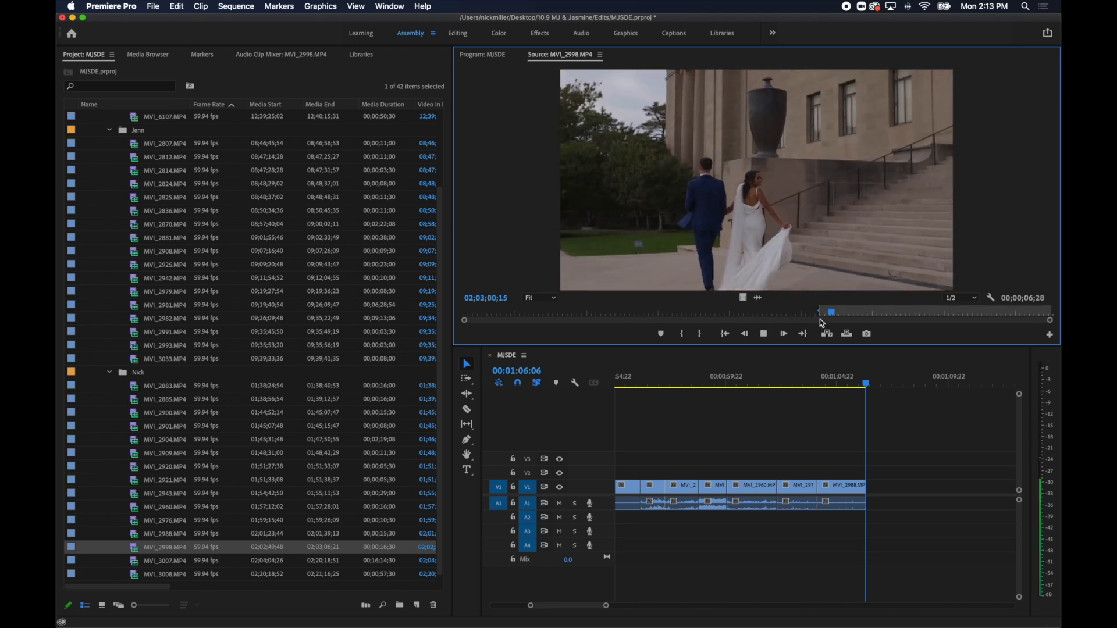
{"action": "key", "text": "o"}
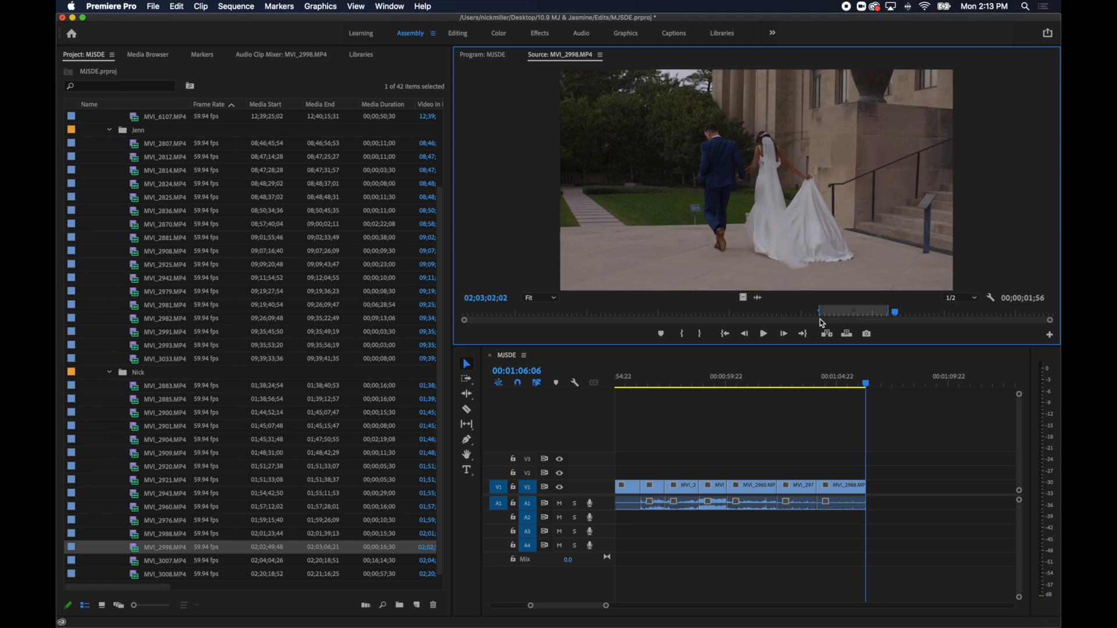
{"action": "key", "text": "period"}
Mark about 2.7 seconds of the groom waiting at the altar in MVI_3007.MP4 and add it to the sequence.
{"action": "double_click", "coordinate": [136, 560]}
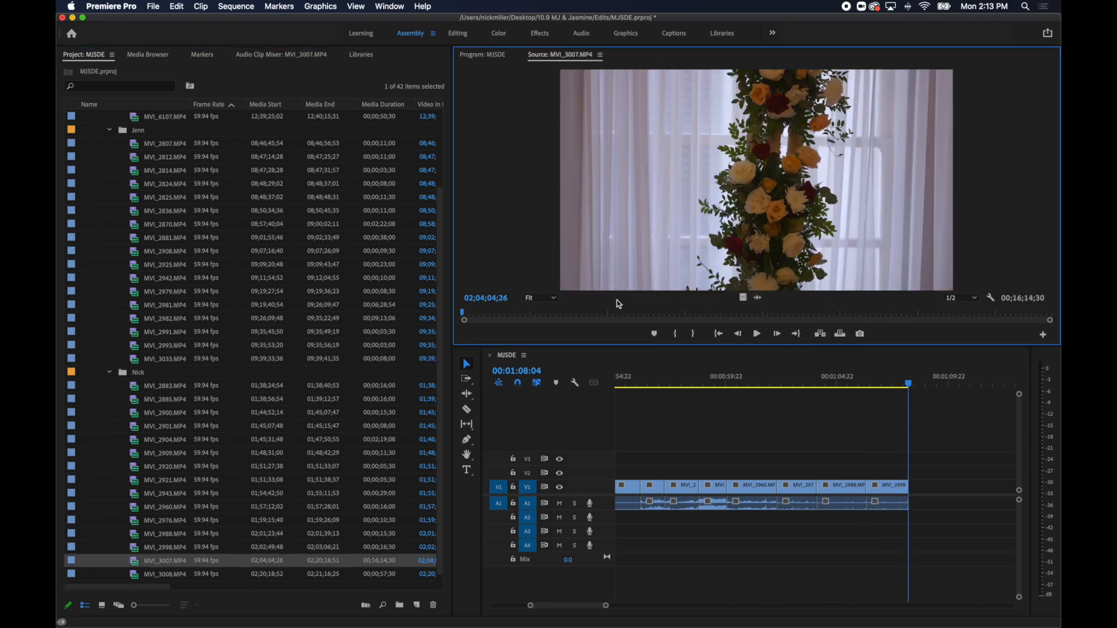
{"action": "left_click_drag", "start_coordinate": [498, 314], "coordinate": [638, 317]}
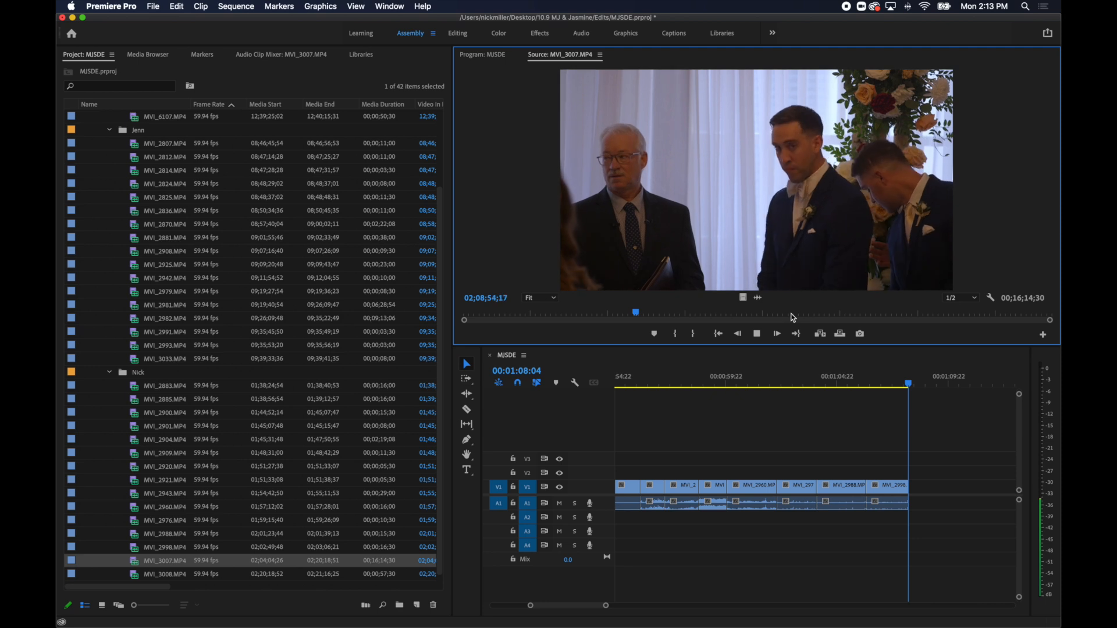
{"action": "key", "text": "i"}
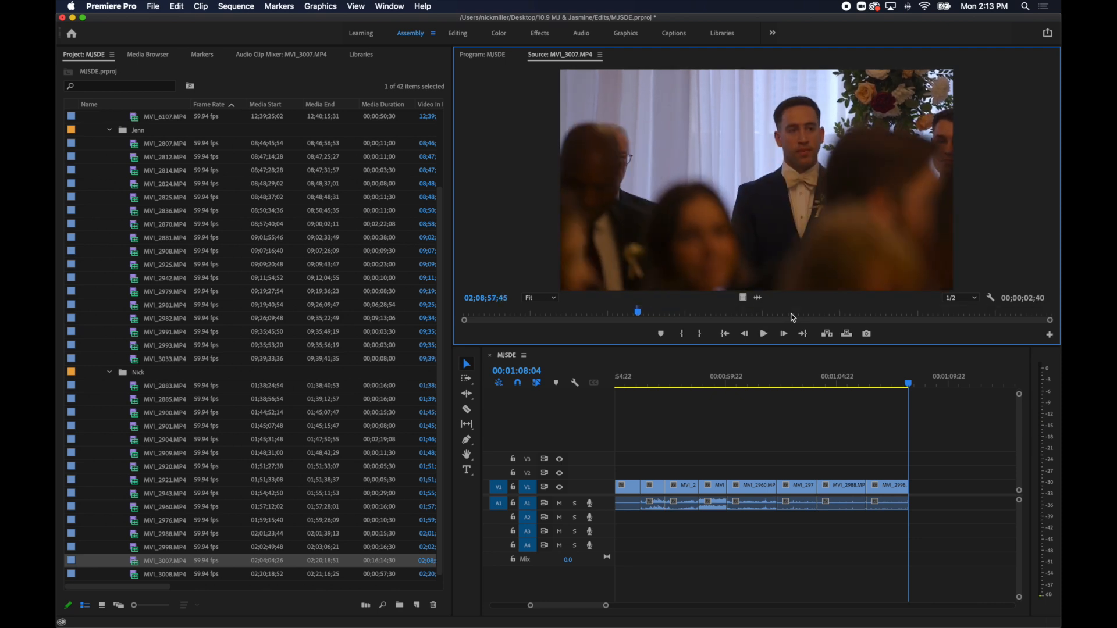
{"action": "key", "text": "period"}
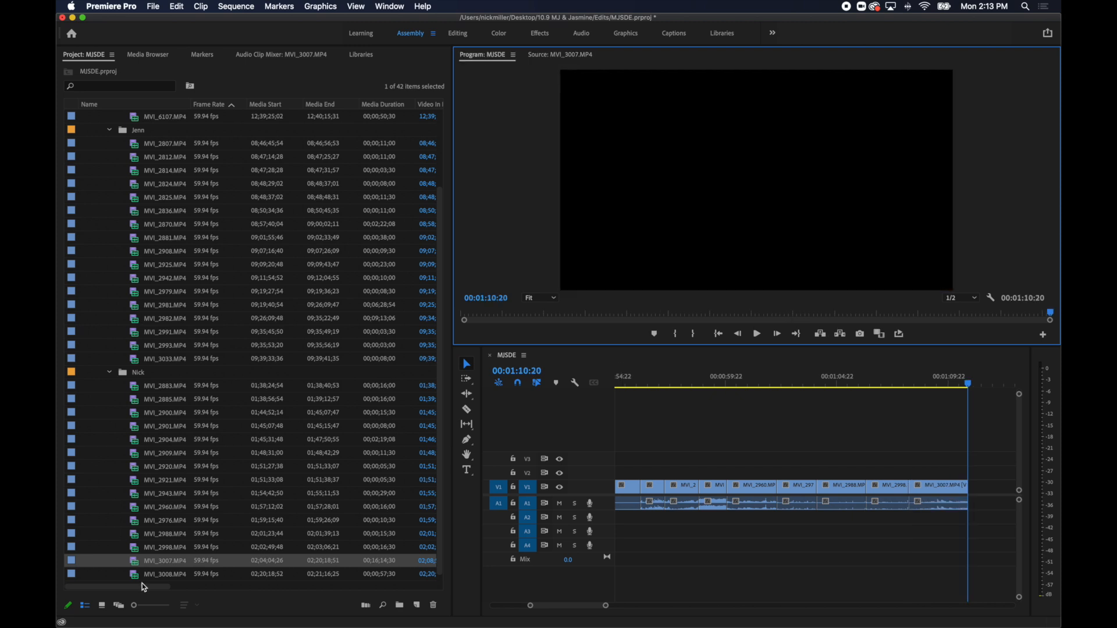
Mark about 2.2 seconds of the couple's kiss in MVI_3008.MP4 from 02;20;38;14 and add it to the sequence.
{"action": "double_click", "coordinate": [137, 575]}
{"action": "left_click_drag", "start_coordinate": [592, 316], "coordinate": [662, 321]}
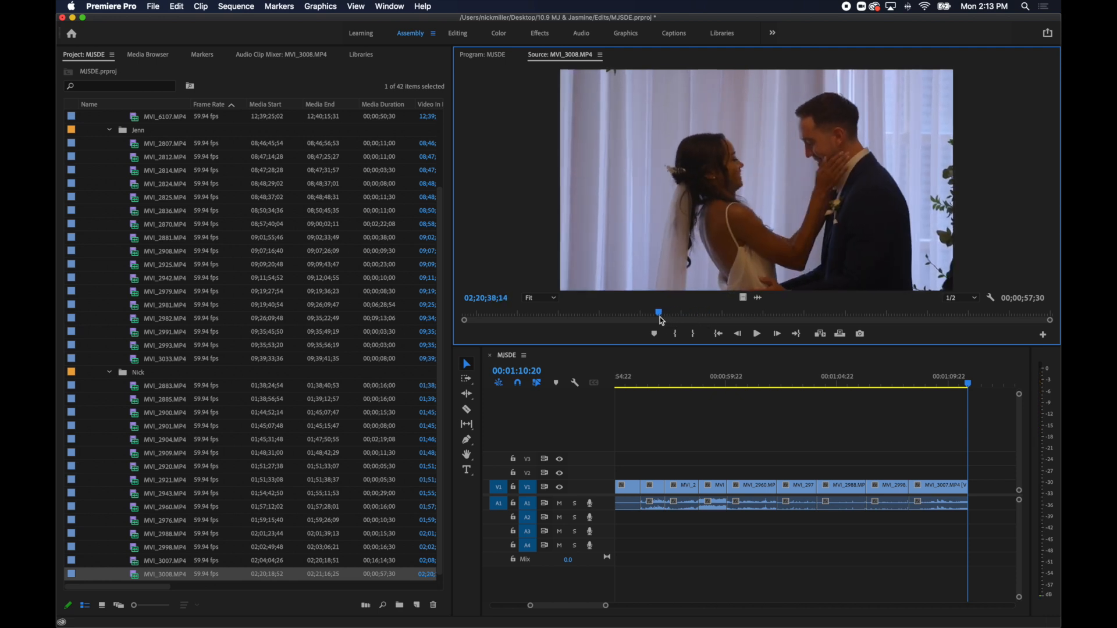
{"action": "key", "text": "i"}
{"action": "key", "text": "space"}
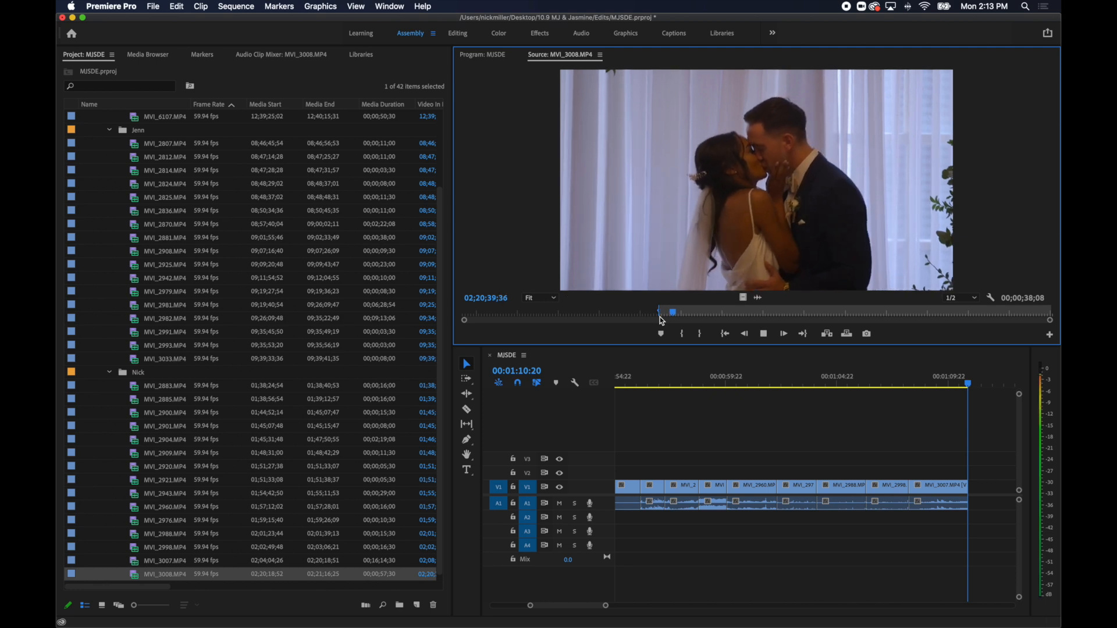
{"action": "key", "text": "o"}
{"action": "key", "text": "period"}
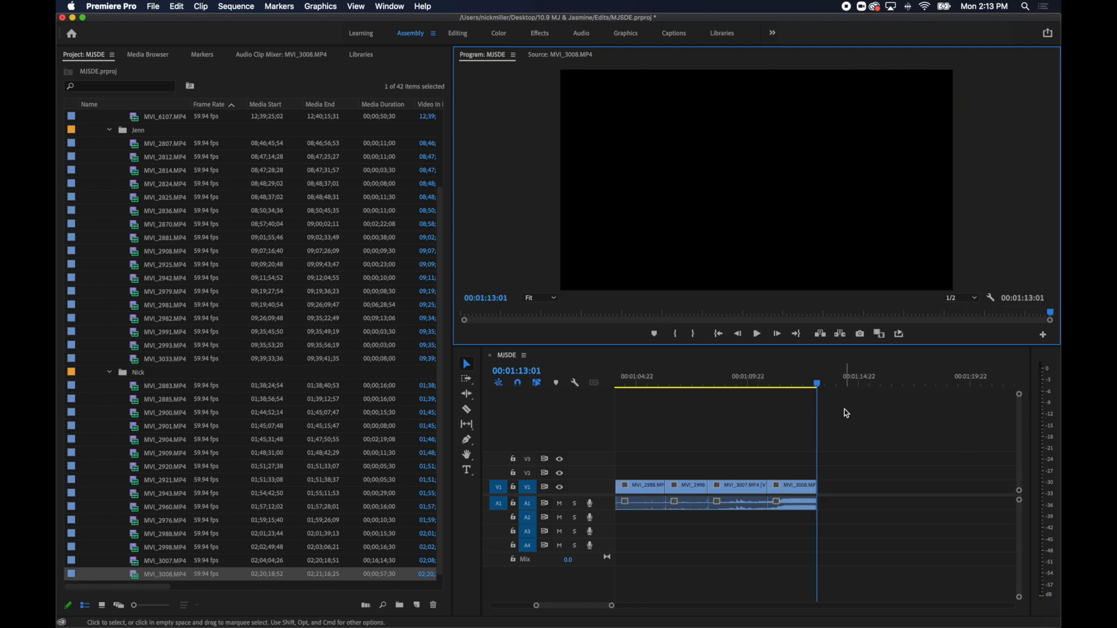
Move all sequence clips further along the timeline so they end at 00:03:09:21 and the beginning is empty.
{"action": "left_click", "coordinate": [753, 416]}
{"action": "key", "text": "minus"}
{"action": "key", "text": "minus"}
{"action": "key", "text": "minus"}
{"action": "left_click_drag", "start_coordinate": [777, 480], "coordinate": [614, 602]}
{"action": "key", "text": "Delete"}
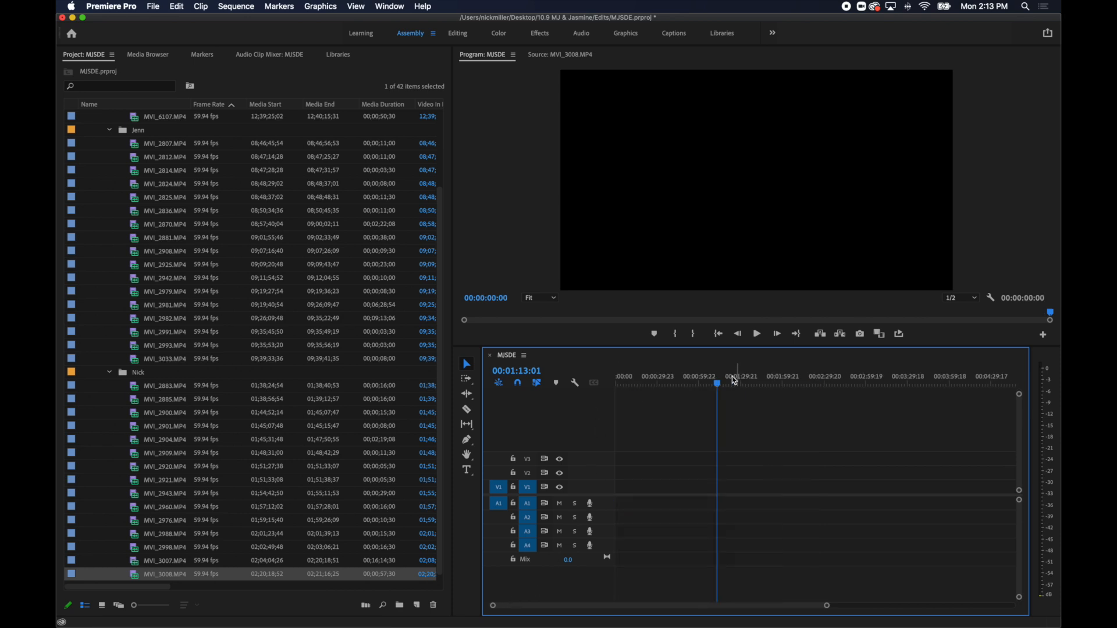
{"action": "key", "text": "super+v"}
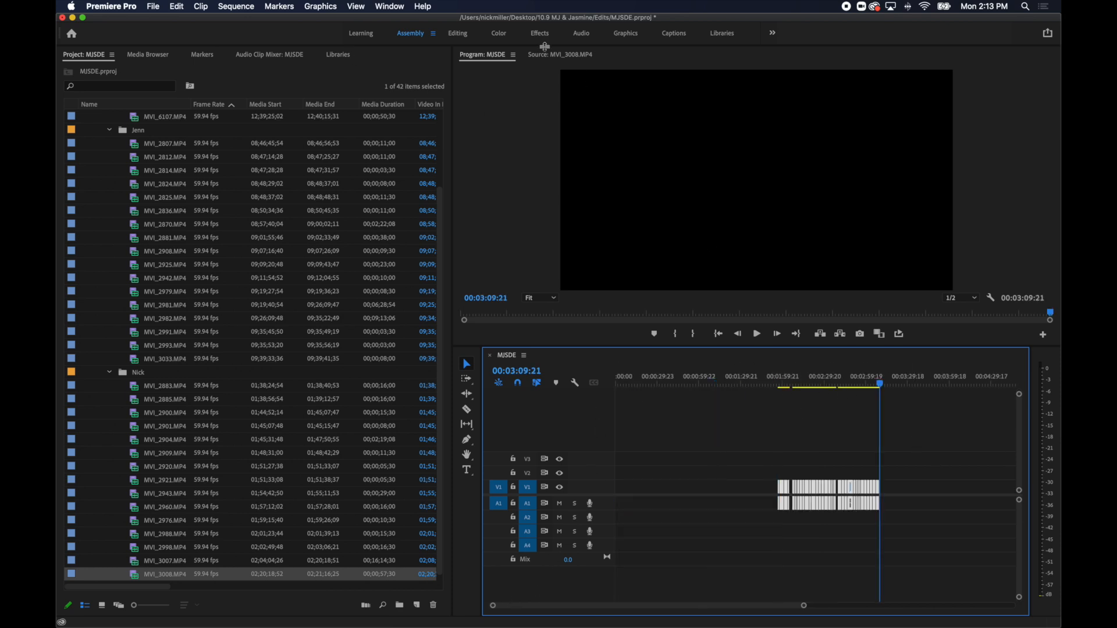
Switch to the Editing workspace and move the MVI_2942.MP4 excerpt to the very start of the sequence.
{"action": "left_click", "coordinate": [464, 35]}
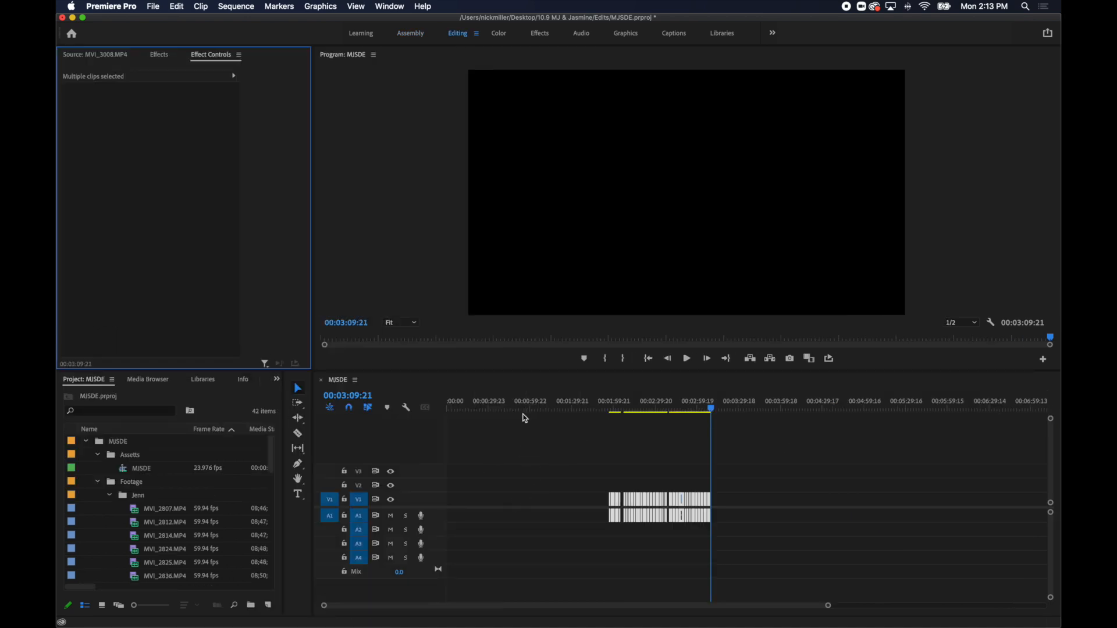
{"action": "left_click", "coordinate": [590, 450]}
{"action": "left_click_drag", "start_coordinate": [634, 406], "coordinate": [648, 410]}
{"action": "key", "text": "equal"}
{"action": "key", "text": "equal"}
{"action": "left_click_drag", "start_coordinate": [760, 406], "coordinate": [763, 429]}
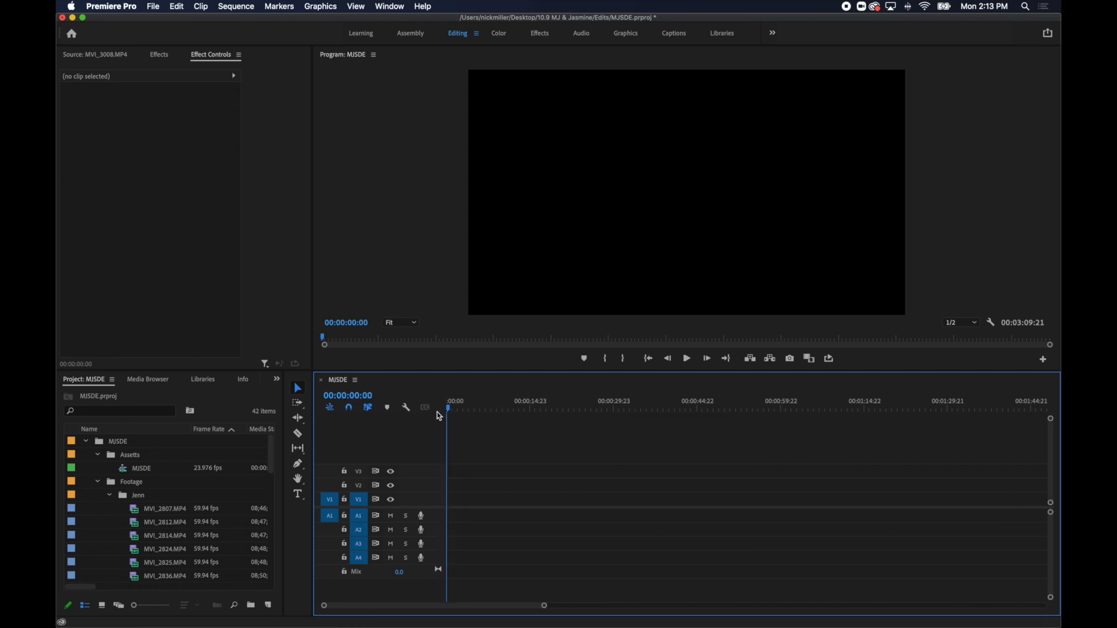
{"action": "key", "text": "super+v"}
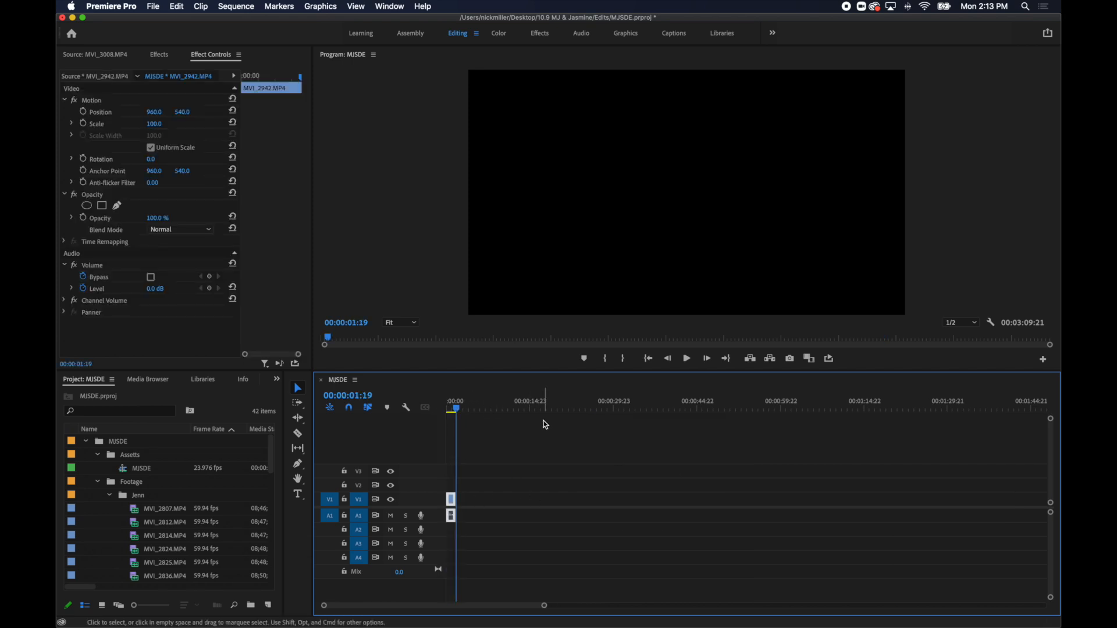
Move the MVI_2812.MP4 excerpt from the clip pool to directly after MVI_2942.MP4 at the start of the sequence.
{"action": "key", "text": "backslash"}
{"action": "left_click", "coordinate": [776, 411]}
{"action": "left_click_drag", "start_coordinate": [776, 411], "coordinate": [805, 419]}
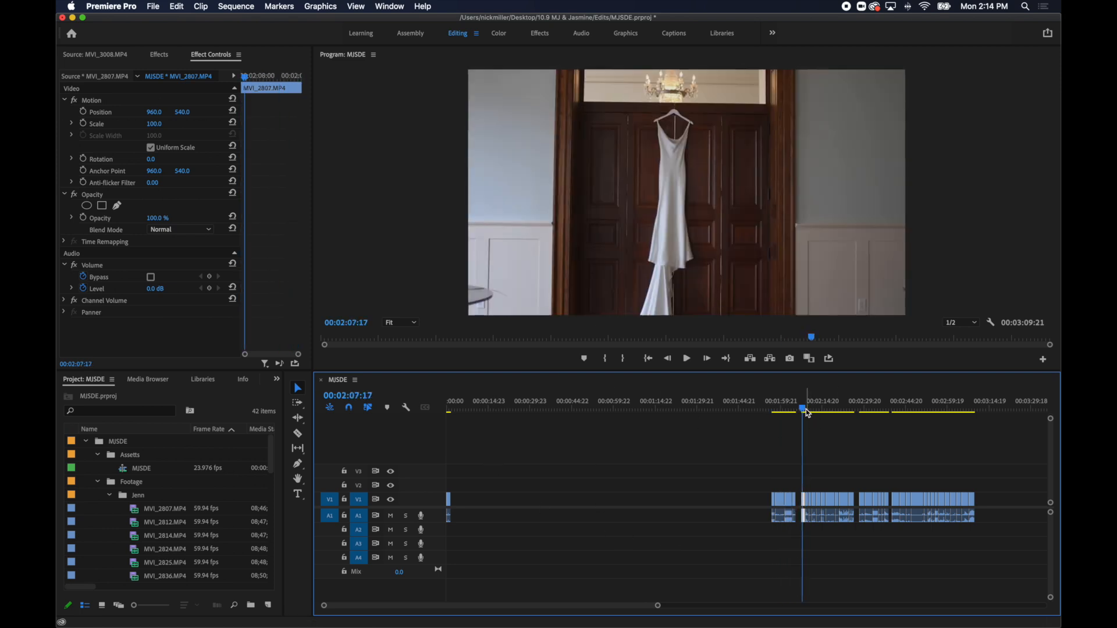
{"action": "left_click", "coordinate": [807, 412]}
{"action": "key", "text": "Delete"}
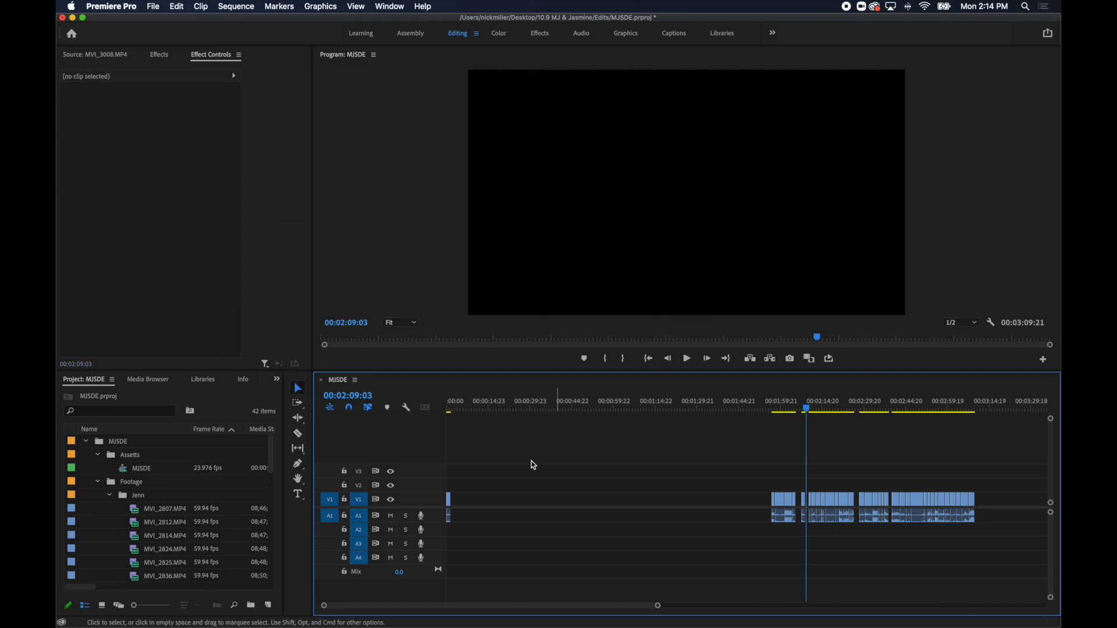
{"action": "left_click", "coordinate": [453, 410]}
Move the MVI_2807.MP4 hanging dress excerpt from the clip pool to directly after MVI_2812.MP4.
{"action": "left_click", "coordinate": [807, 409]}
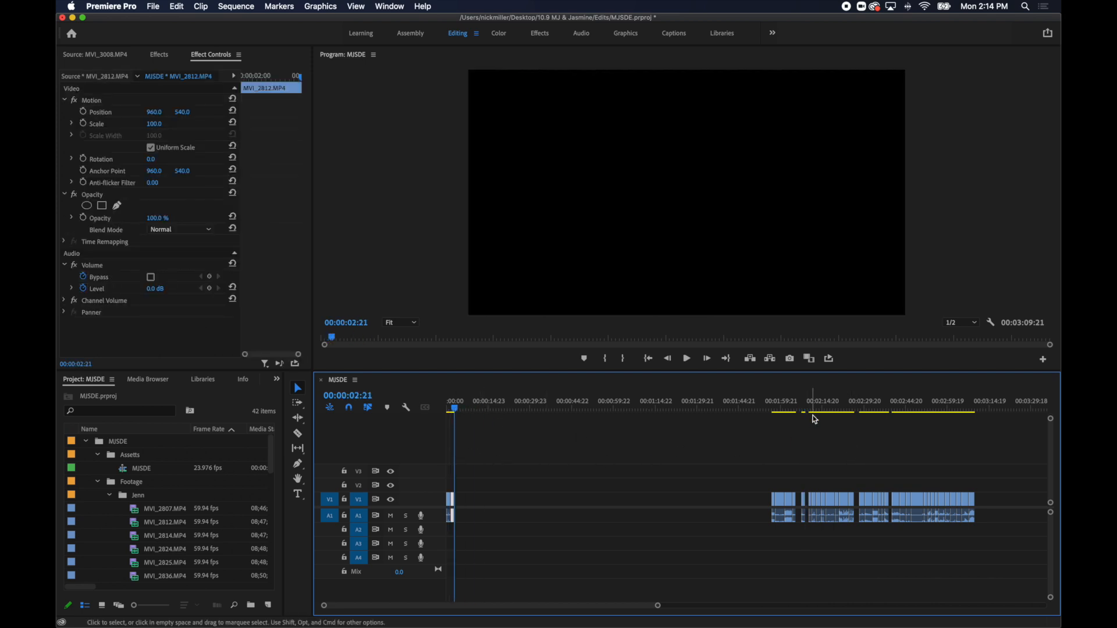
{"action": "left_click", "coordinate": [721, 458]}
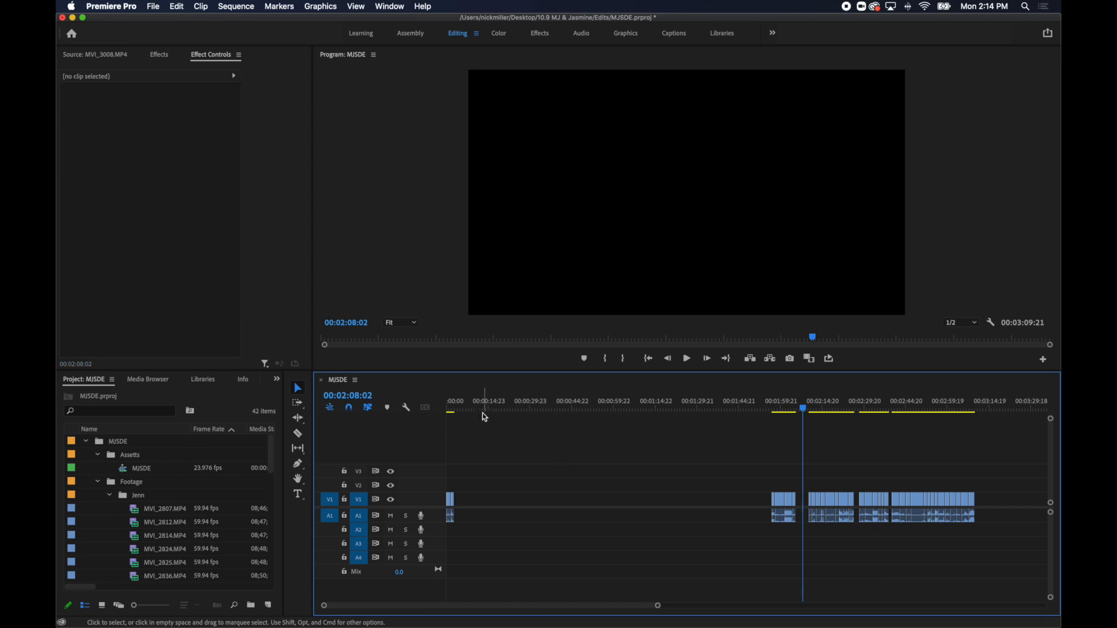
{"action": "key", "text": "super+v"}
{"action": "mouse_move", "coordinate": [459, 410]}
{"action": "left_mouse_down"}
{"action": "mouse_move", "coordinate": [455, 421]}
{"action": "mouse_move", "coordinate": [478, 418]}
{"action": "left_mouse_up"}
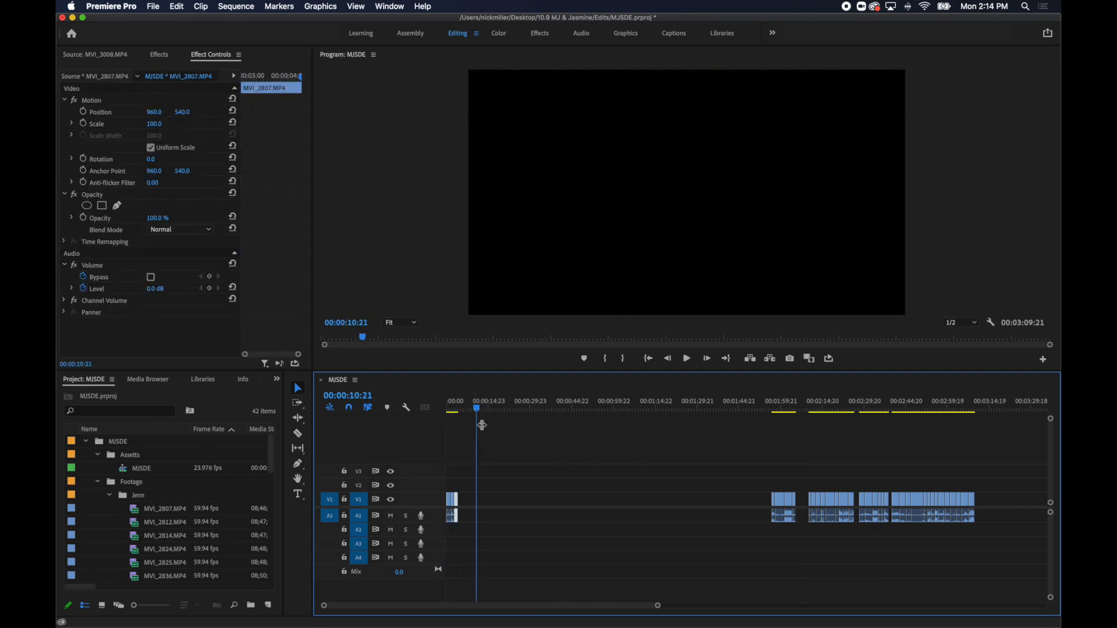
Shift the MVI_2807.MP4 excerpt further along the timeline to open a gap after MVI_2812.MP4.
{"action": "left_click", "coordinate": [815, 409]}
{"action": "mouse_move", "coordinate": [818, 409]}
{"action": "left_mouse_down"}
{"action": "mouse_move", "coordinate": [789, 410]}
{"action": "mouse_move", "coordinate": [878, 418]}
{"action": "mouse_move", "coordinate": [811, 424]}
{"action": "mouse_move", "coordinate": [840, 429]}
{"action": "mouse_move", "coordinate": [825, 428]}
{"action": "left_mouse_up"}
{"action": "left_click_drag", "start_coordinate": [456, 500], "coordinate": [487, 503]}
Move the MVI_2885.MP4 excerpt of the groom putting on his jacket into the gap directly after MVI_2812.MP4.
{"action": "left_click_drag", "start_coordinate": [829, 405], "coordinate": [898, 417]}
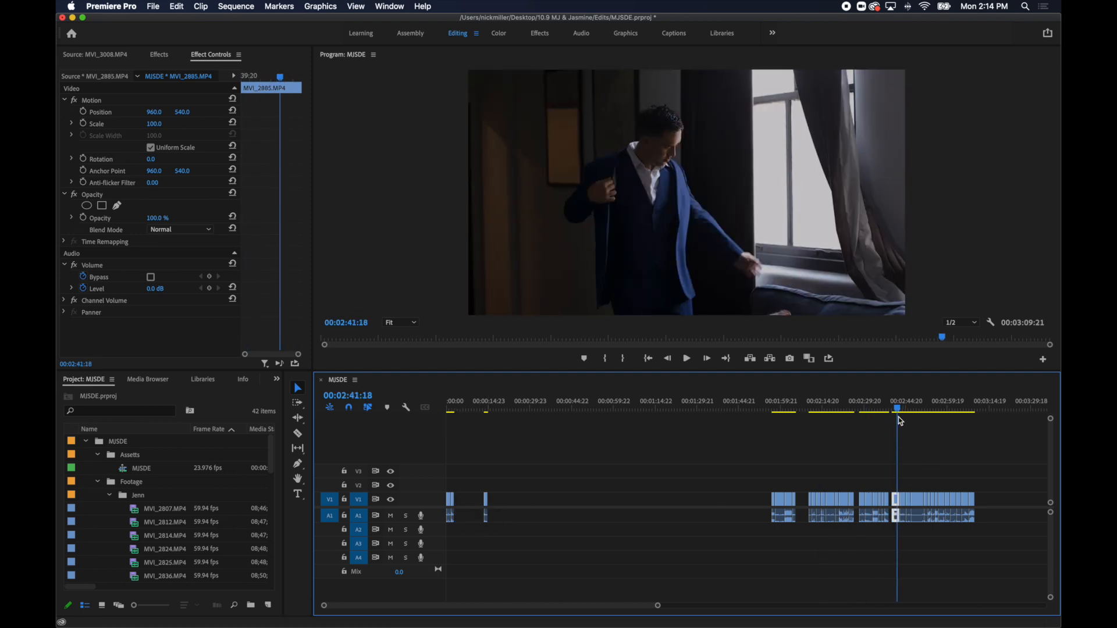
{"action": "key", "text": "Delete"}
{"action": "left_click_drag", "start_coordinate": [467, 411], "coordinate": [458, 414]}
{"action": "key", "text": "Down"}
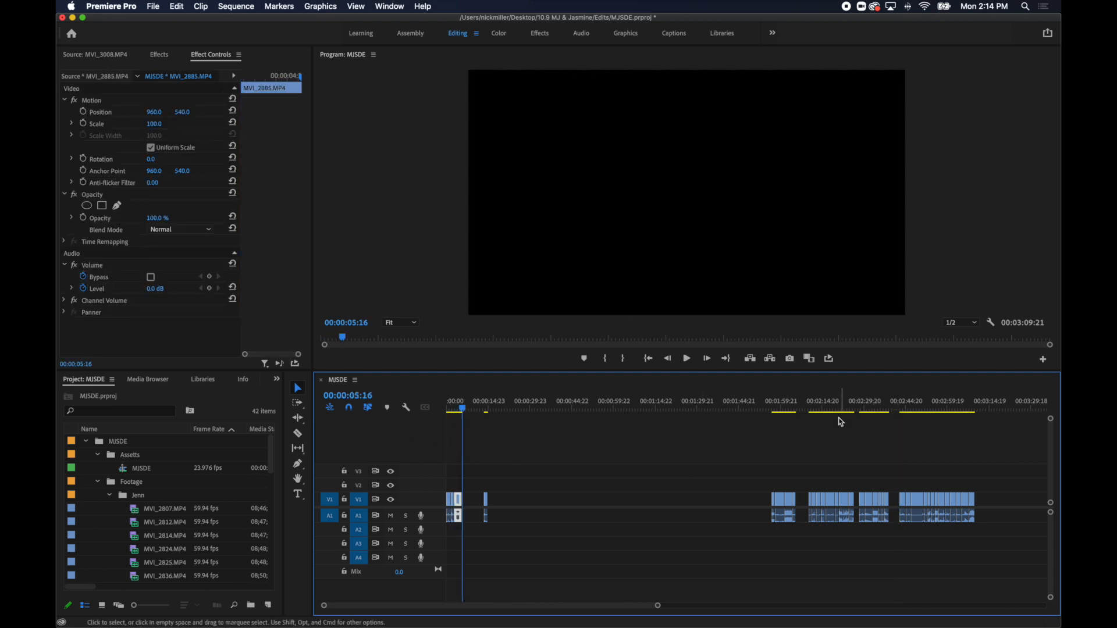
Remove the gap between MVI_2885.MP4 and MVI_2807.MP4 and place the playhead at 00:00:07:21.
{"action": "left_click", "coordinate": [476, 503]}
{"action": "key", "text": "Delete"}
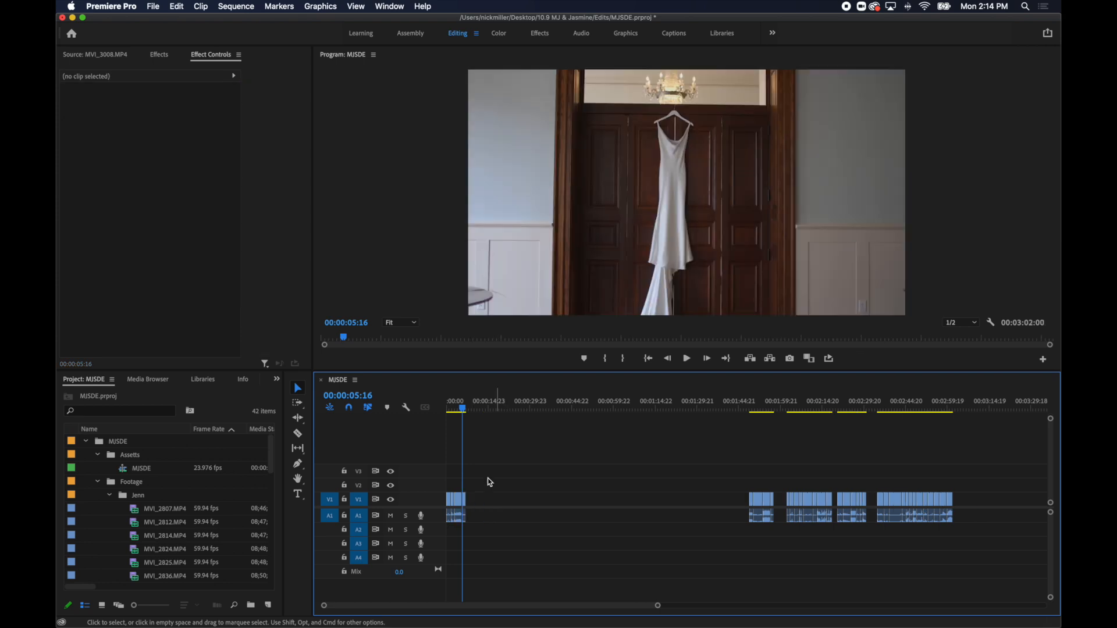
{"action": "left_click_drag", "start_coordinate": [464, 408], "coordinate": [470, 410]}
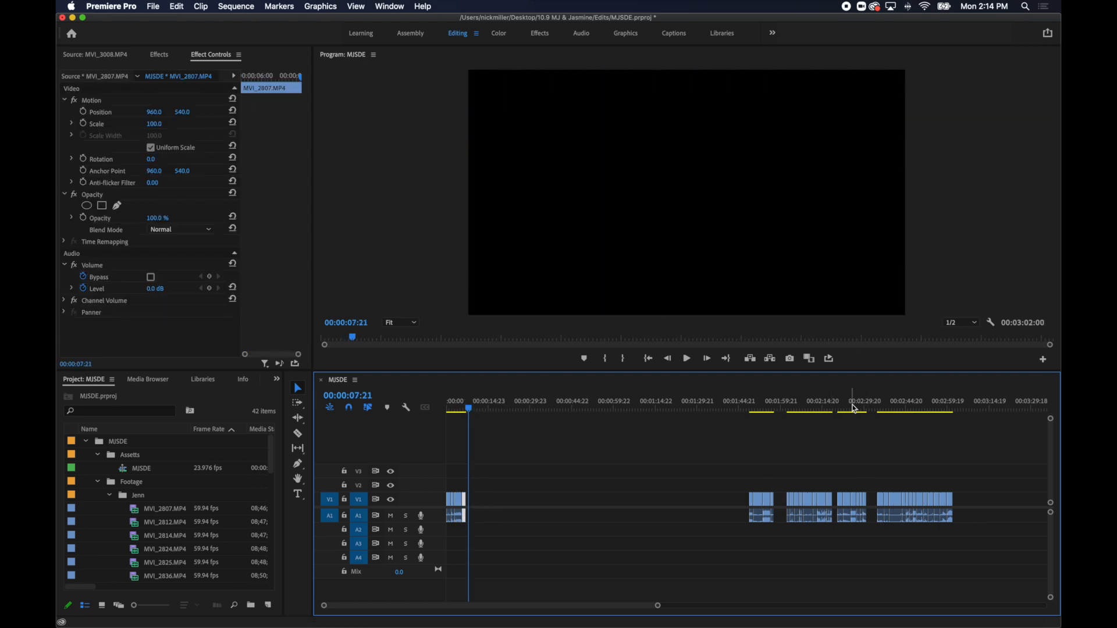
Move the MVI_2900.MP4 excerpt from the clip pool to directly after MVI_2807.MP4 at 00:00:07:21.
{"action": "left_click_drag", "start_coordinate": [855, 409], "coordinate": [881, 409]}
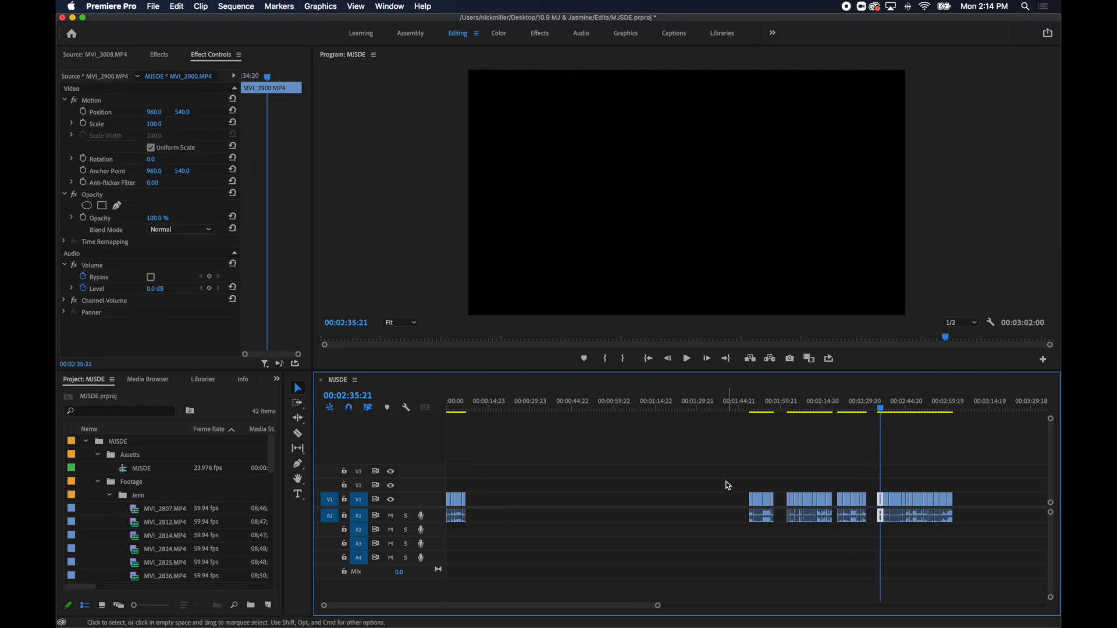
{"action": "left_click", "coordinate": [728, 485]}
{"action": "left_click_drag", "start_coordinate": [470, 410], "coordinate": [473, 410]}
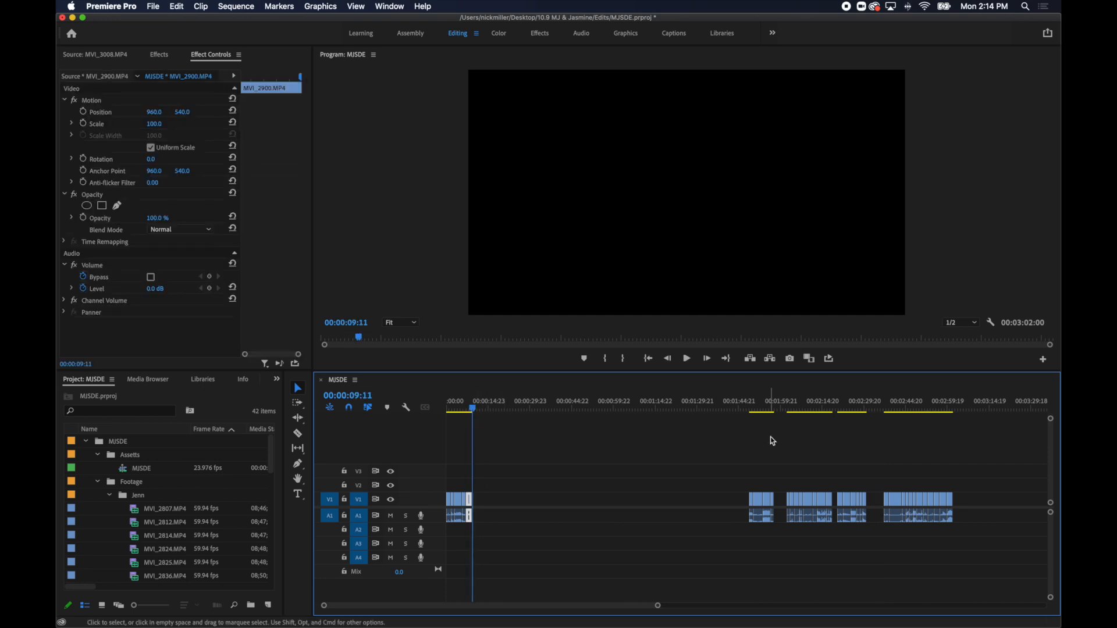
Move the MVI_2824.MP4 and MVI_2825.MP4 excerpts of the bride's dress being fastened to directly after MVI_2900.MP4, in that order.
{"action": "left_click_drag", "start_coordinate": [808, 410], "coordinate": [793, 410]}
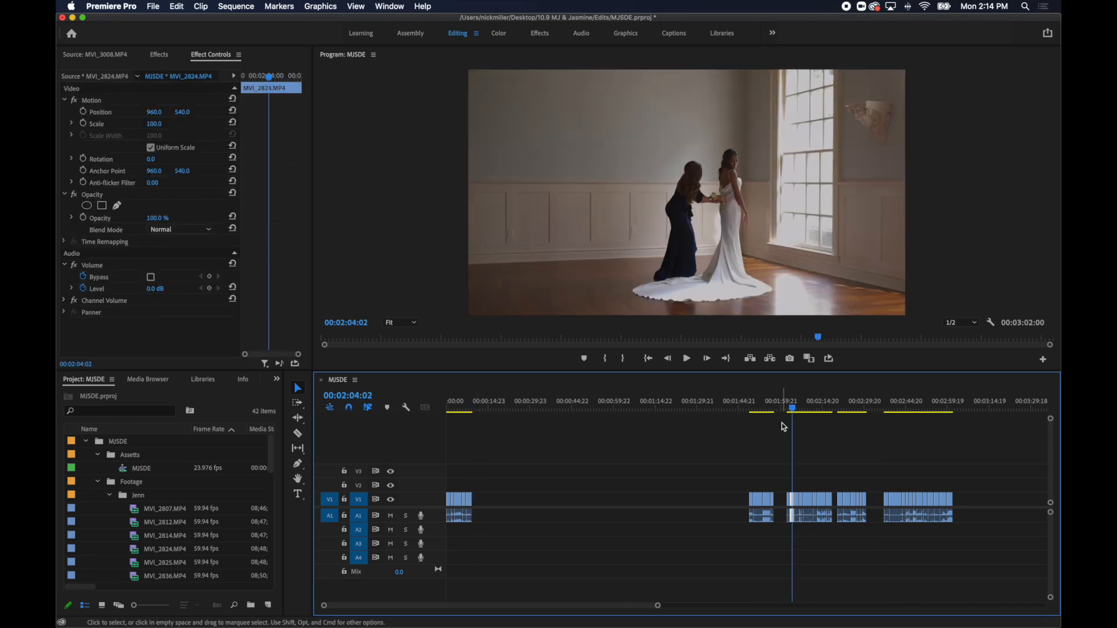
{"action": "key", "text": "super+x"}
{"action": "left_click", "coordinate": [480, 413]}
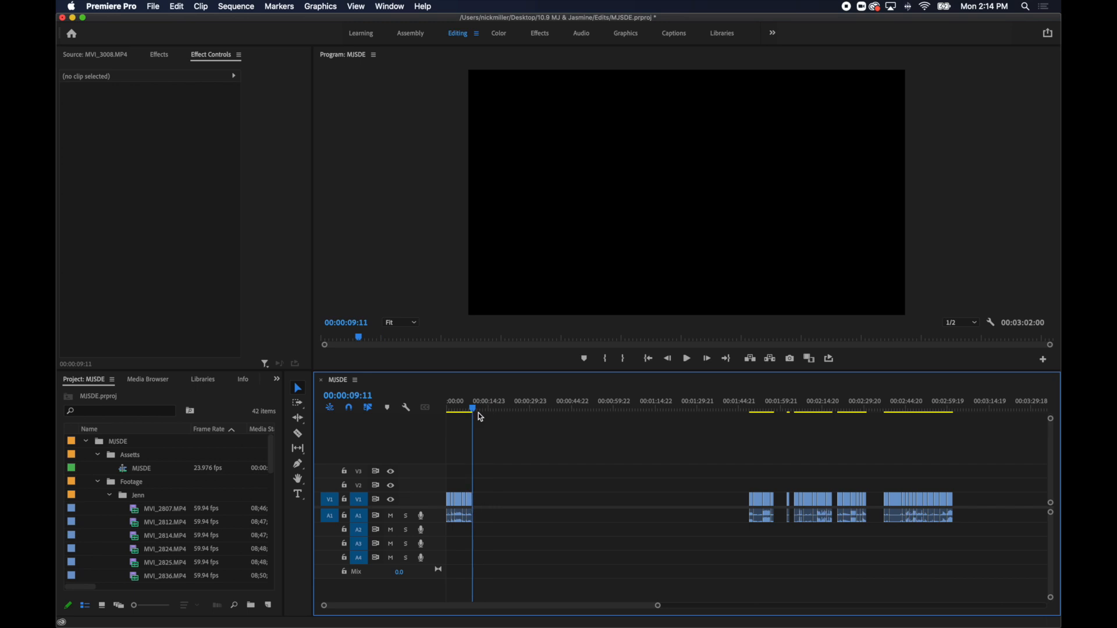
{"action": "key", "text": "super+v"}
{"action": "left_click_drag", "start_coordinate": [799, 406], "coordinate": [798, 409]}
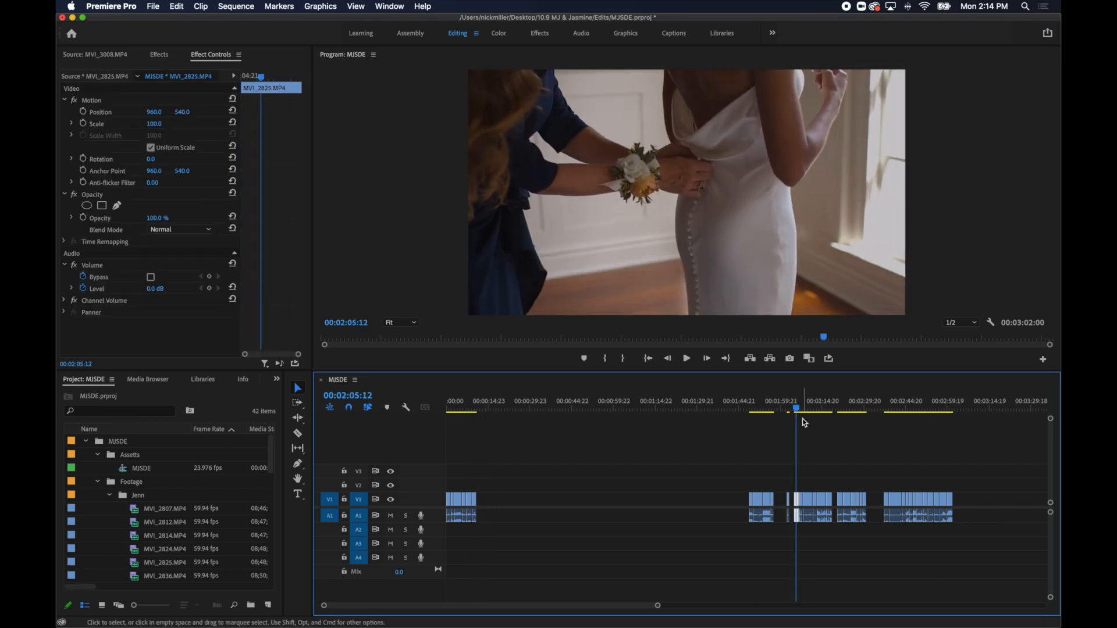
{"action": "key", "text": "super+x"}
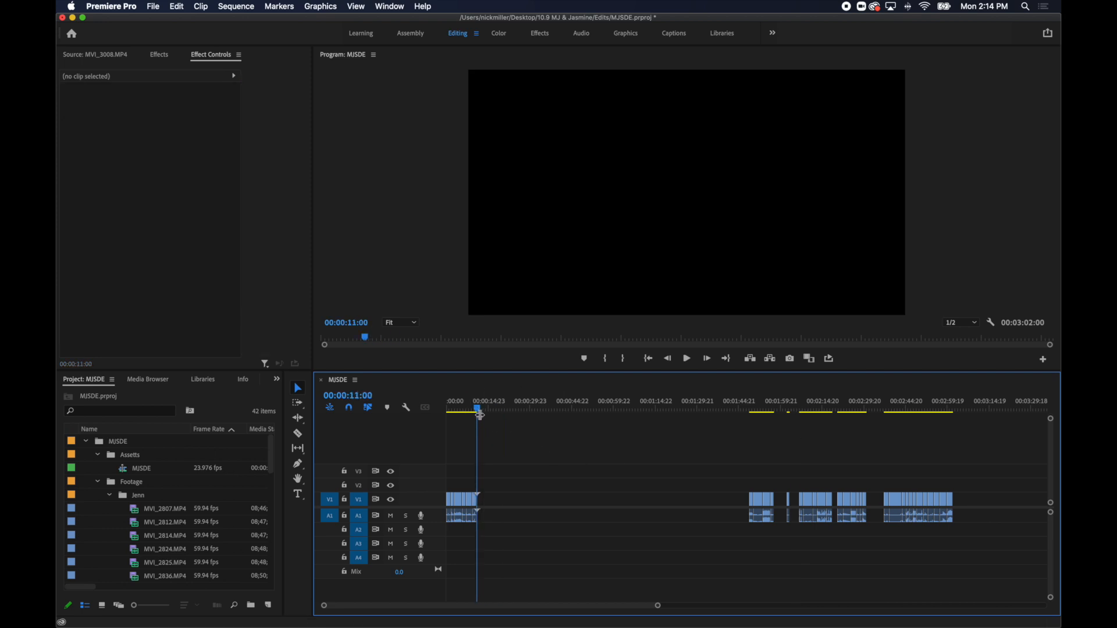
{"action": "key", "text": "super+v"}
Move the MVI_2901.MP4 excerpt of the groom's watch and then MVI_2836.MP4 to directly after MVI_2825.MP4.
{"action": "left_click_drag", "start_coordinate": [860, 409], "coordinate": [887, 410]}
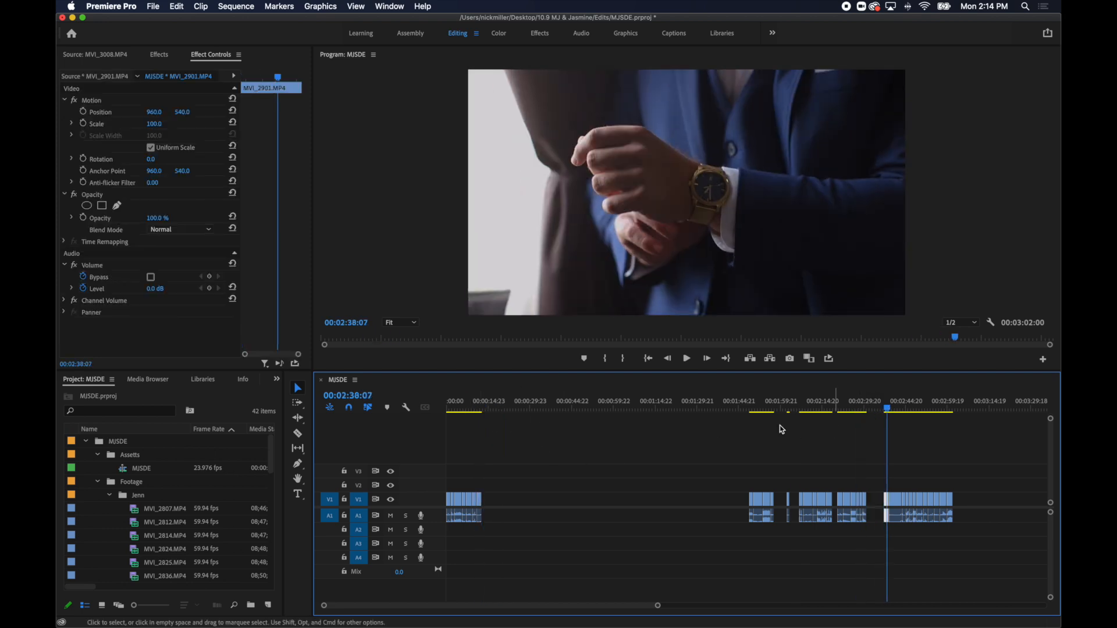
{"action": "key", "text": "super+x"}
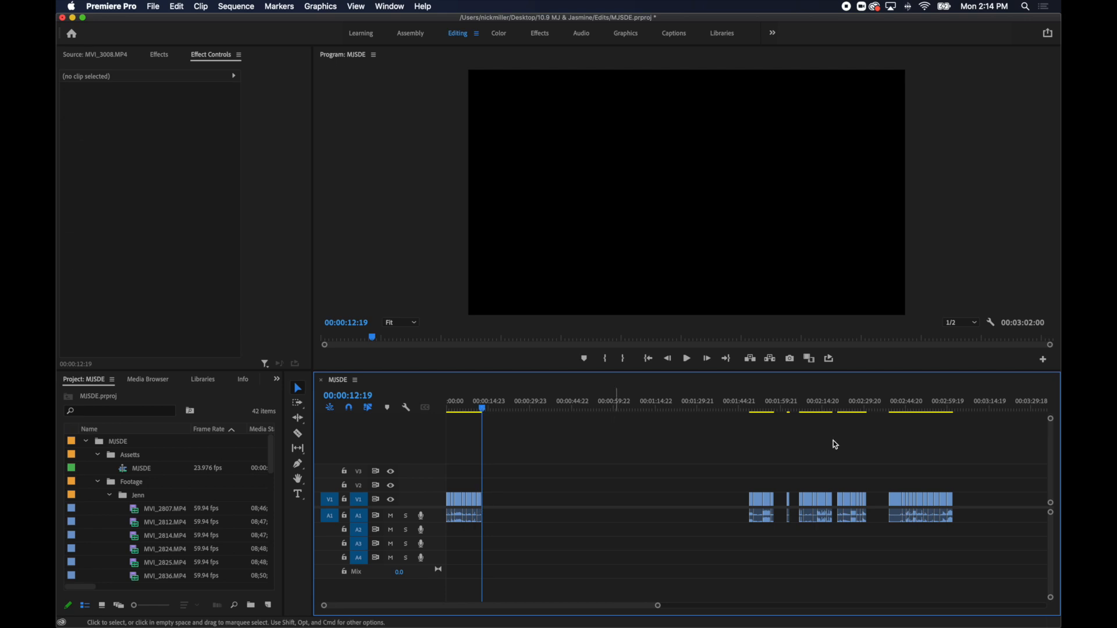
{"action": "key", "text": "super+v"}
{"action": "left_click", "coordinate": [803, 409]}
{"action": "key", "text": "super+x"}
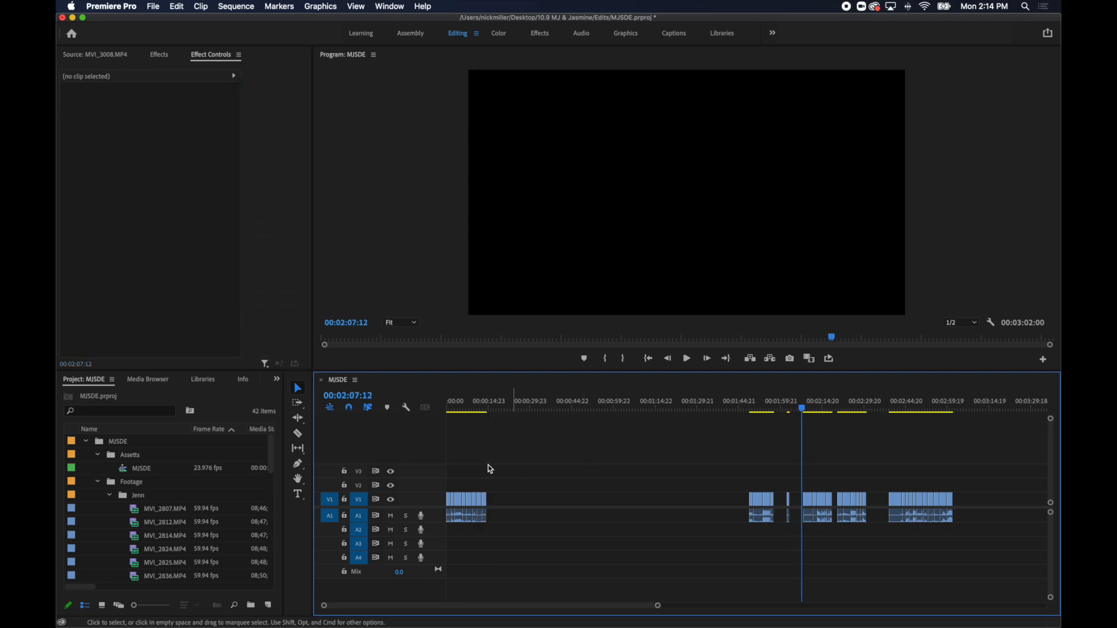
{"action": "key", "text": "super+v"}
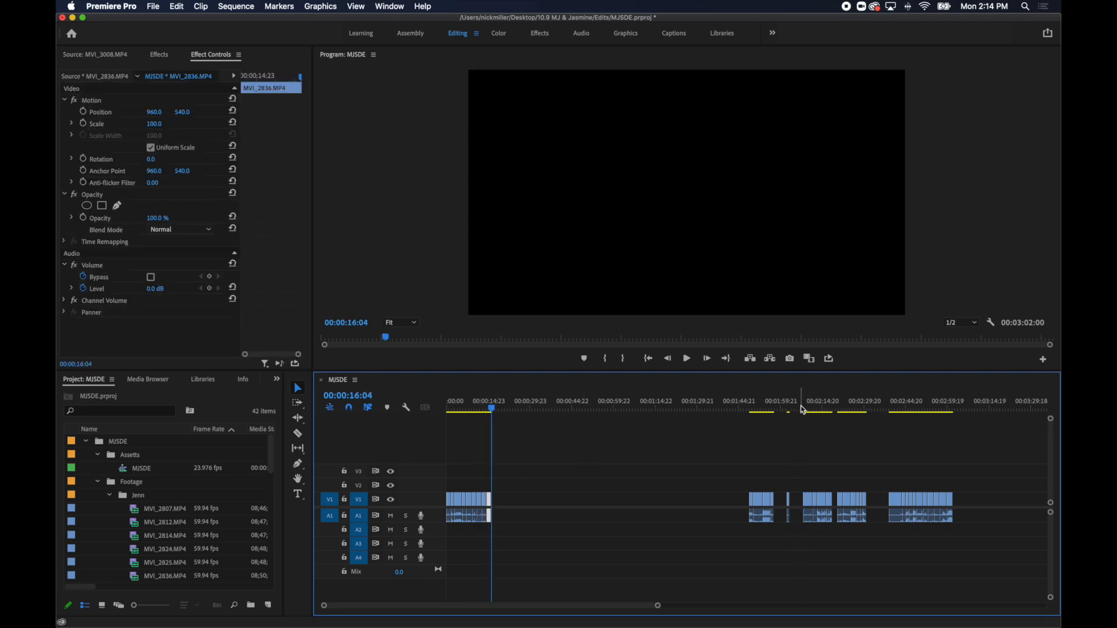
Move the MVI_2979.MP4 excerpt from its pool group to directly after MVI_2836.MP4 at 00:00:16:04.
{"action": "left_click_drag", "start_coordinate": [787, 414], "coordinate": [500, 471]}
{"action": "left_click_drag", "start_coordinate": [762, 411], "coordinate": [843, 417]}
{"action": "key", "text": "Delete"}
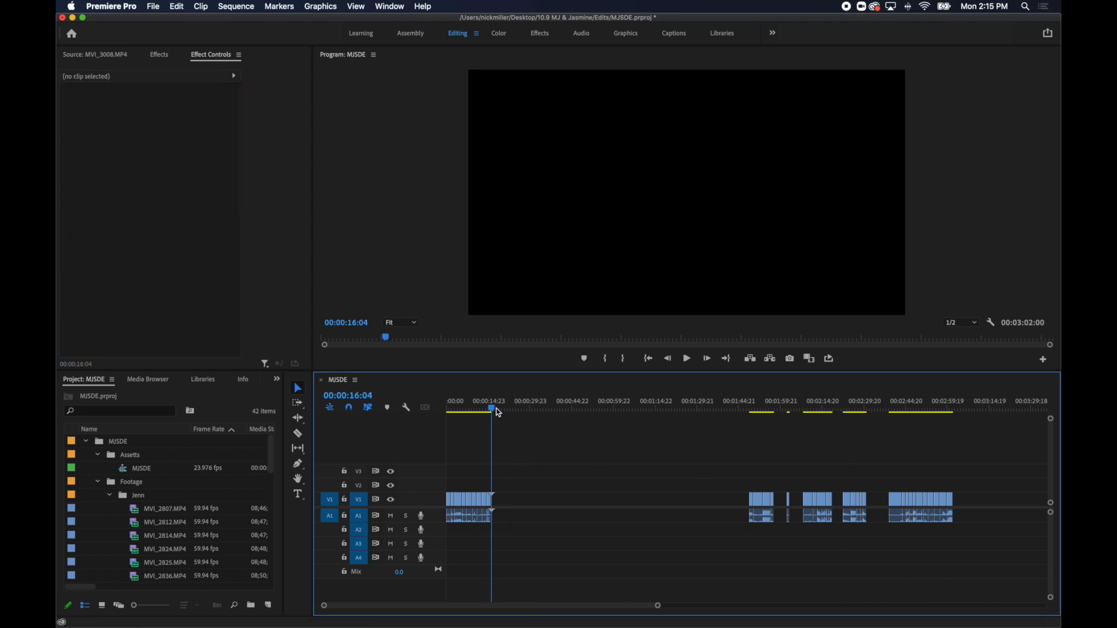
{"action": "key", "text": "super+v"}
Move the MVI_2904.MP4 excerpt of the groom waiting for the bride from the pool to directly after MVI_2979.MP4.
{"action": "left_click_drag", "start_coordinate": [794, 419], "coordinate": [894, 410]}
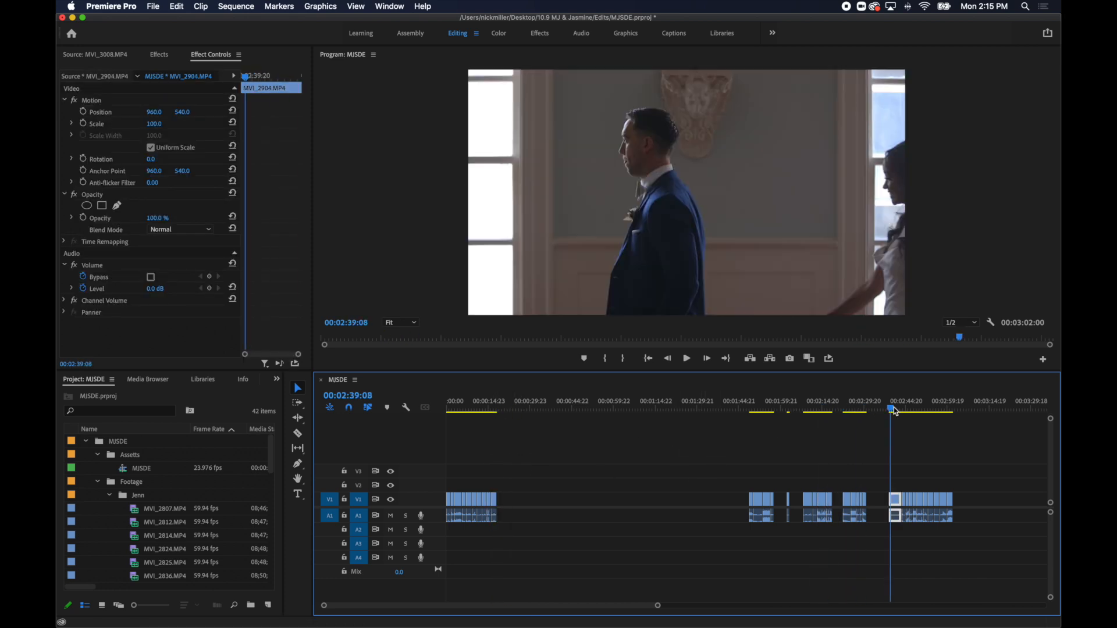
{"action": "key", "text": "Delete"}
{"action": "left_click", "coordinate": [507, 413]}
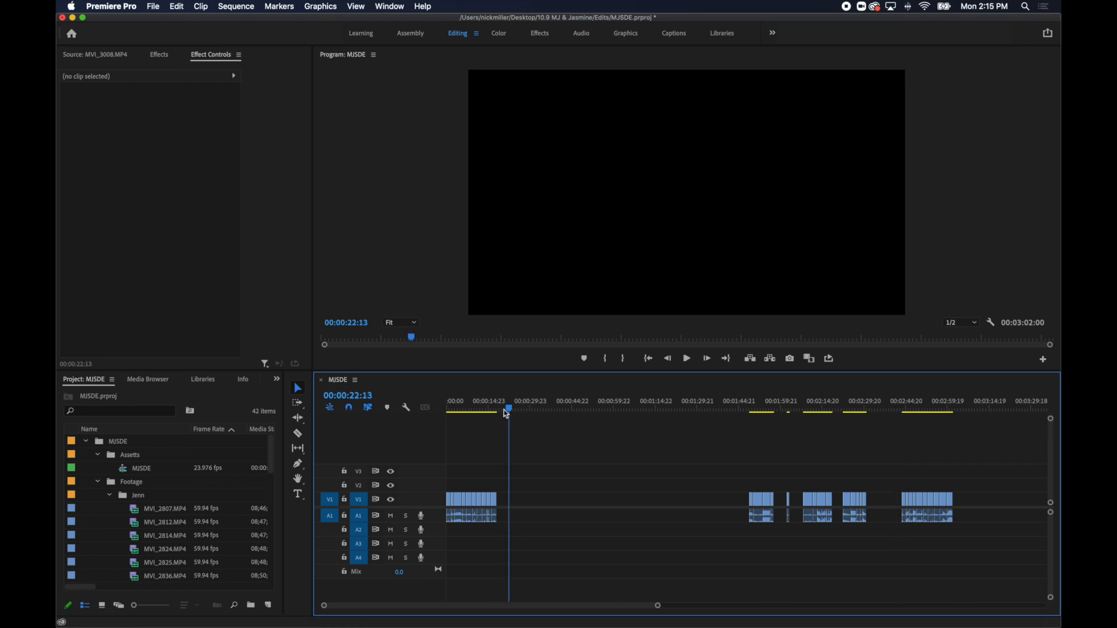
{"action": "key", "text": "super+v"}
Play MVI_2904.MP4, split it at 00:00:21:18 and delete the part after the cut.
{"action": "left_click_drag", "start_coordinate": [497, 406], "coordinate": [503, 405]}
{"action": "key", "text": "space"}
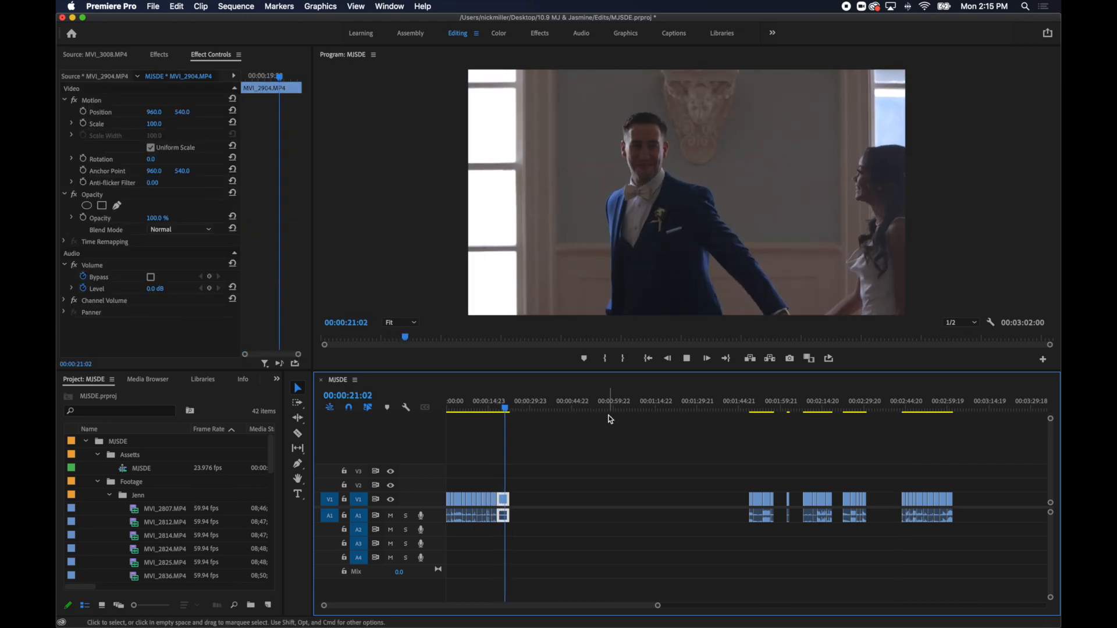
{"action": "key", "text": "space"}
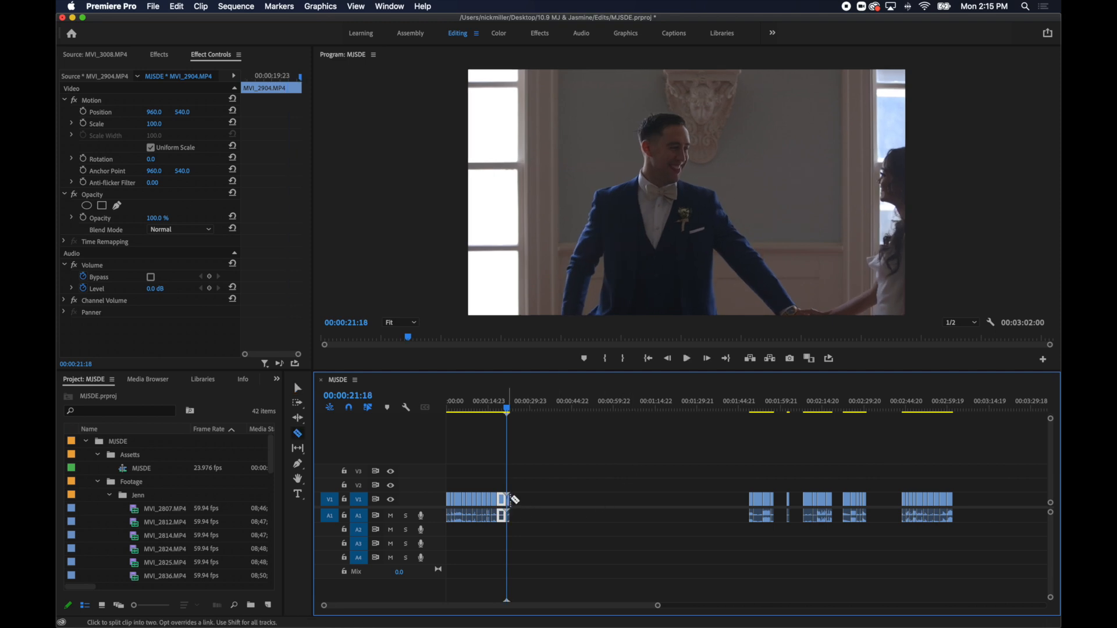
{"action": "key", "text": "Delete"}
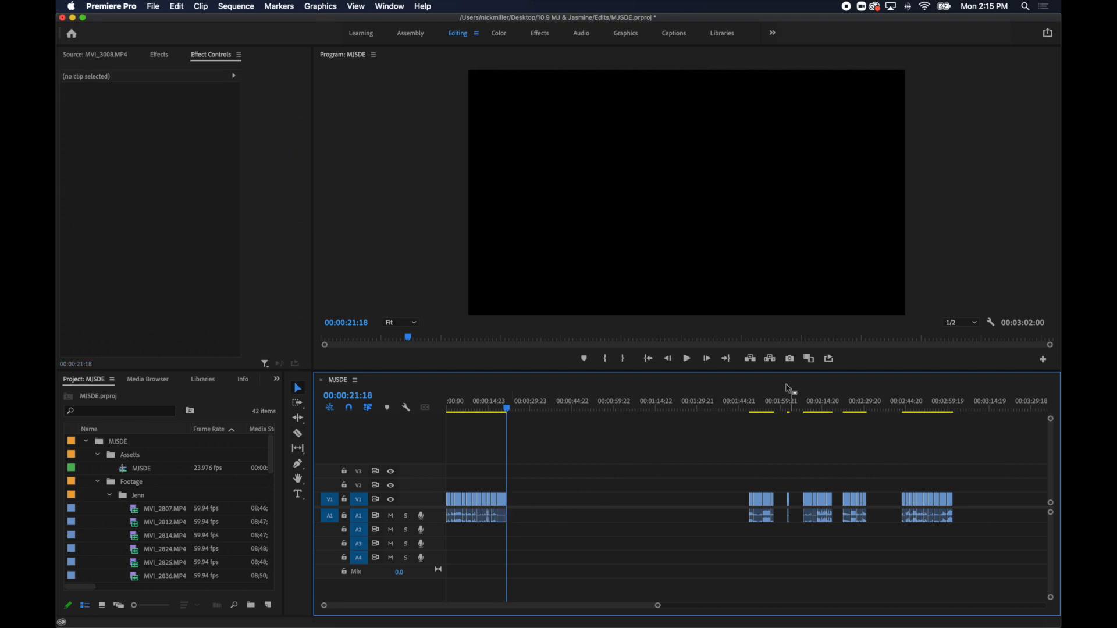
Move the MVI_2870.MP4 excerpt of the groom turning to the bride to directly after MVI_2904.MP4.
{"action": "left_click_drag", "start_coordinate": [821, 412], "coordinate": [811, 413]}
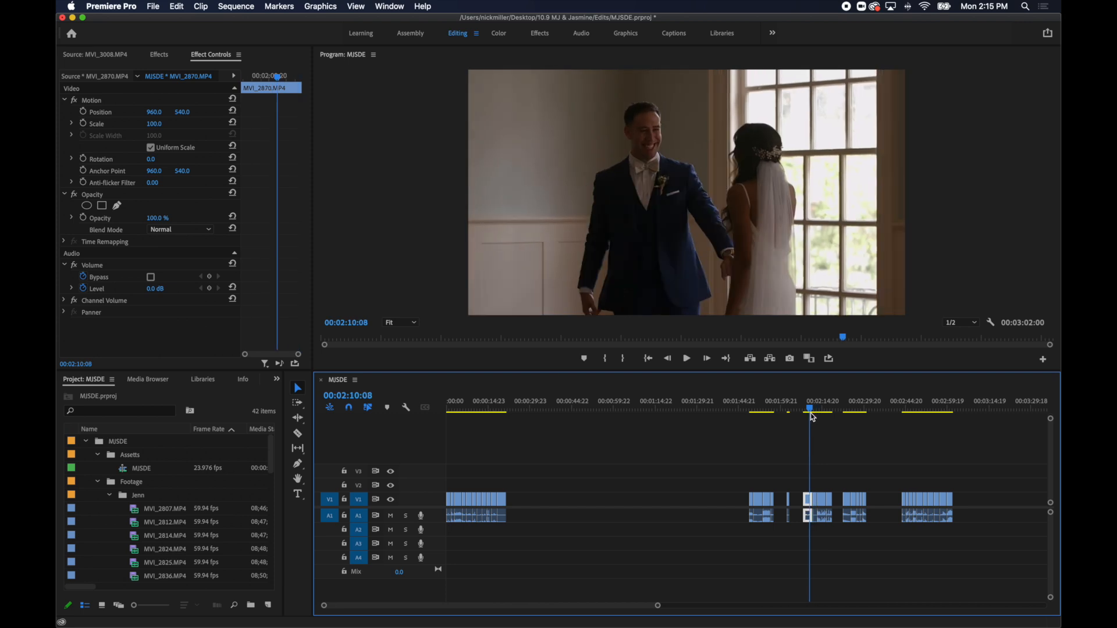
{"action": "key", "text": "Delete"}
{"action": "left_click_drag", "start_coordinate": [516, 410], "coordinate": [508, 413]}
{"action": "key", "text": "super+z"}
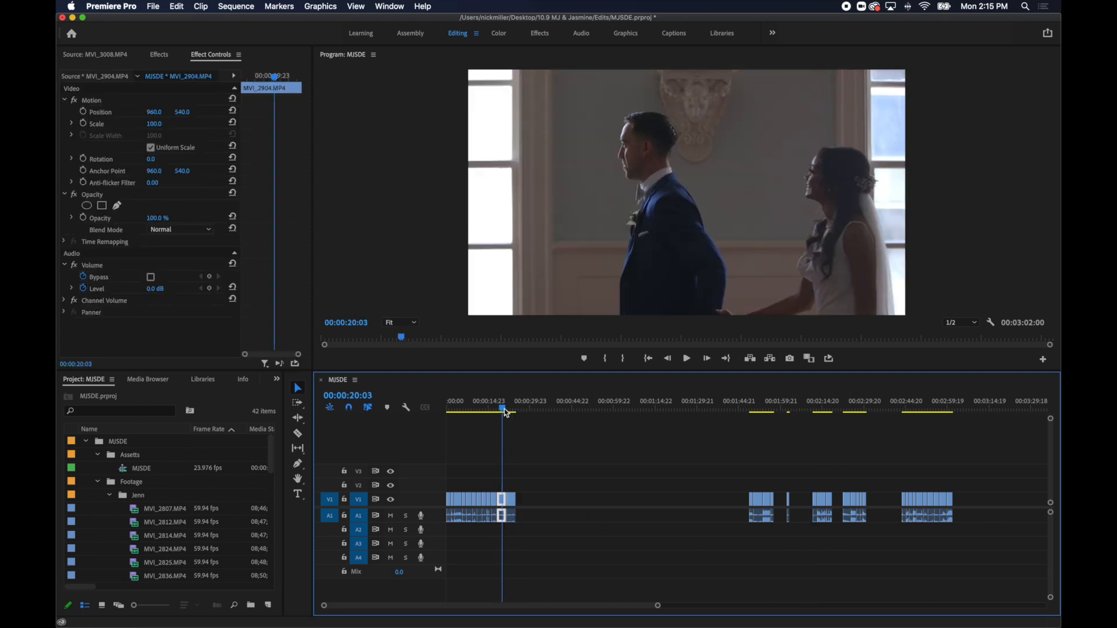
Play across the cut from MVI_2904.MP4 into MVI_2870.MP4 and shorten MVI_2870.MP4 to about 2 seconds without leaving a gap.
{"action": "key", "text": "space"}
{"action": "key", "text": "equal"}
{"action": "key", "text": "equal"}
{"action": "key", "text": "equal"}
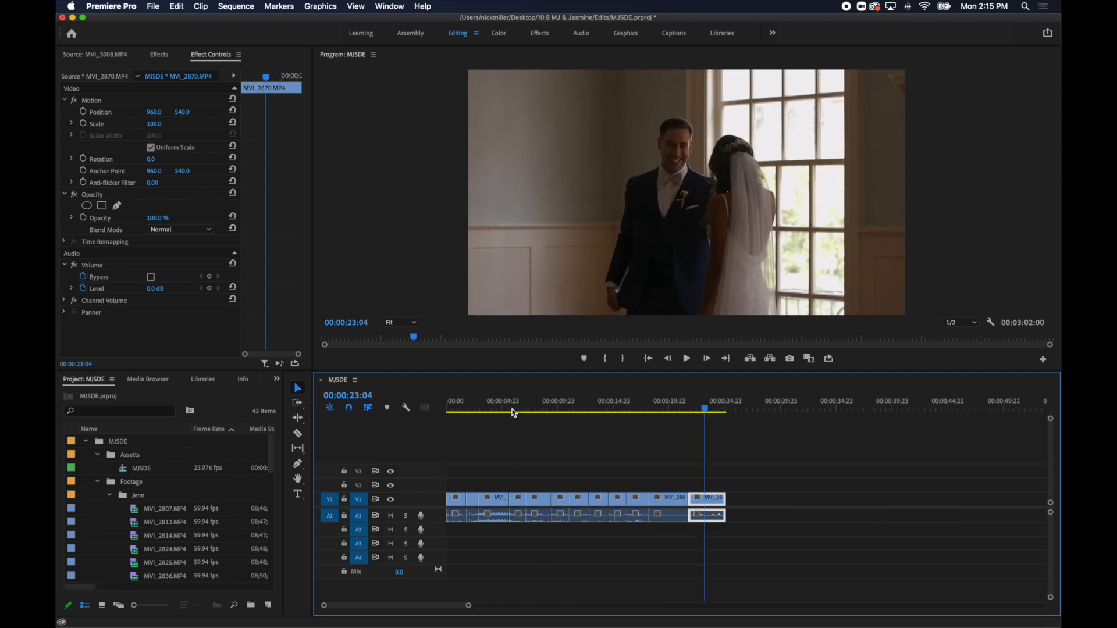
{"action": "key", "text": "space"}
{"action": "key", "text": "c"}
{"action": "key", "text": "v"}
{"action": "key", "text": "q"}
{"action": "left_click_drag", "start_coordinate": [736, 498], "coordinate": [763, 498]}
{"action": "key", "text": "space"}
{"action": "key", "text": "space"}
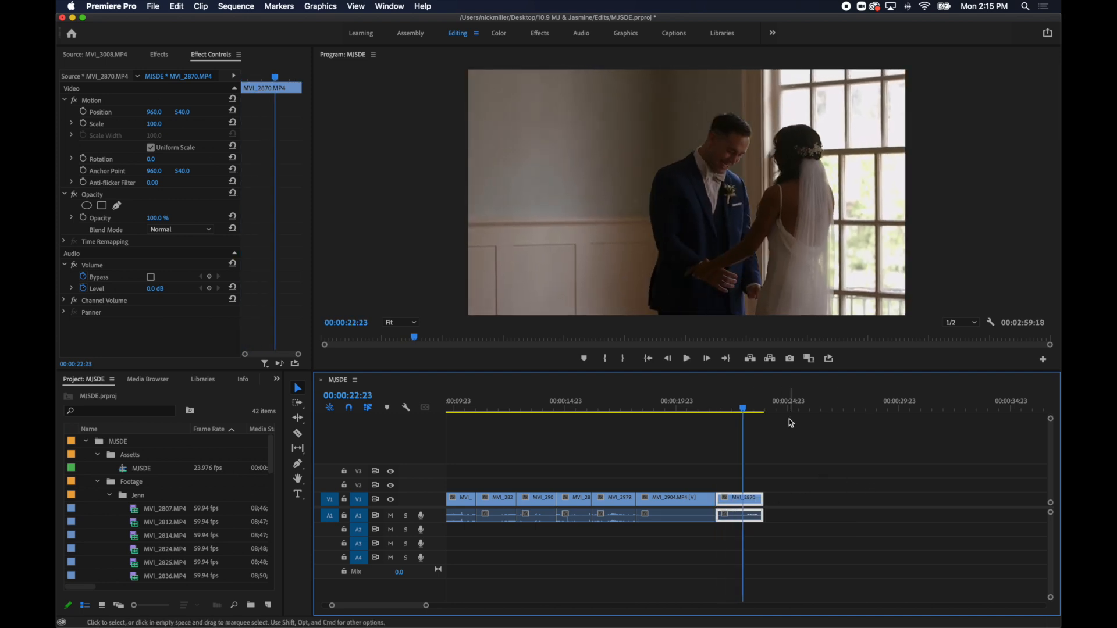
Move the MVI_2909.MP4 excerpt from the last pool group to directly after MVI_2870.MP4.
{"action": "key", "text": "minus"}
{"action": "key", "text": "minus"}
{"action": "scroll", "coordinate": [874, 456], "scroll_direction": "right", "scroll_amount": 10}
{"action": "key", "text": "minus"}
{"action": "key", "text": "minus"}
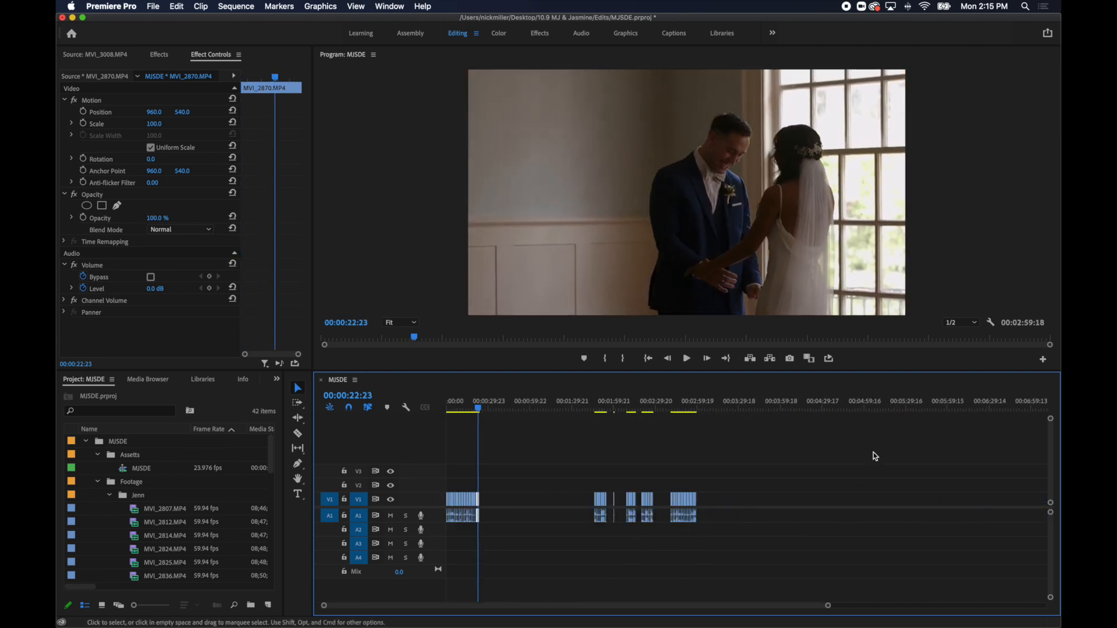
{"action": "left_click_drag", "start_coordinate": [677, 409], "coordinate": [673, 411]}
{"action": "key", "text": "equal"}
{"action": "key", "text": "equal"}
{"action": "left_click", "coordinate": [610, 475]}
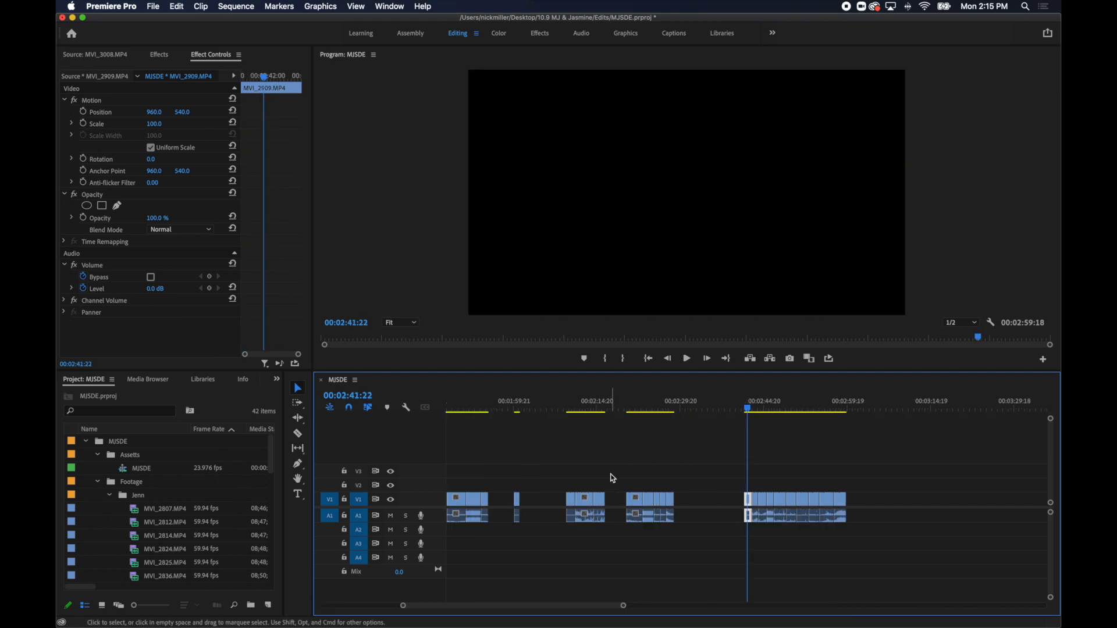
{"action": "scroll", "coordinate": [583, 478], "scroll_direction": "left", "scroll_amount": 10}
{"action": "key", "text": "super+v"}
Move one more excerpt from the last pool group to directly after MVI_2909.MP4.
{"action": "scroll", "coordinate": [714, 422], "scroll_direction": "right", "scroll_amount": 10}
{"action": "left_click_drag", "start_coordinate": [851, 406], "coordinate": [864, 451]}
{"action": "key", "text": "minus"}
{"action": "key", "text": "super+x"}
{"action": "left_click", "coordinate": [475, 407]}
{"action": "key", "text": "super+v"}
Move the MVI_2943.MP4 excerpt of the couple kissing and then MVI_2920.MP4 to the end of the ordered clips.
{"action": "mouse_move", "coordinate": [871, 408]}
{"action": "left_mouse_down"}
{"action": "mouse_move", "coordinate": [855, 415]}
{"action": "mouse_move", "coordinate": [865, 421]}
{"action": "left_mouse_up"}
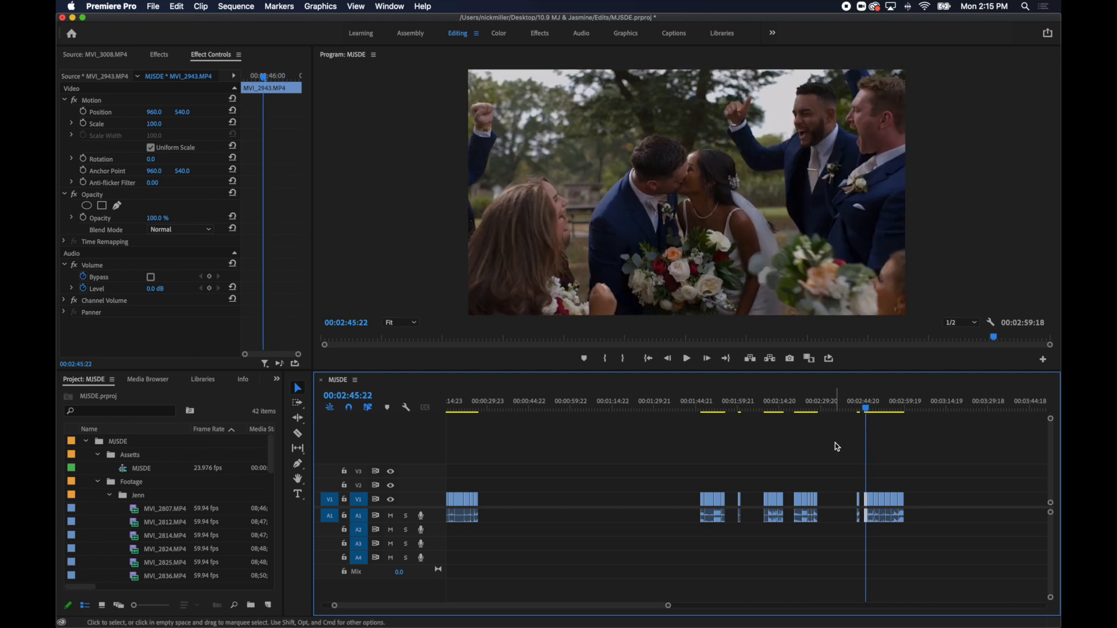
{"action": "key", "text": "Delete"}
{"action": "left_click_drag", "start_coordinate": [489, 413], "coordinate": [483, 411]}
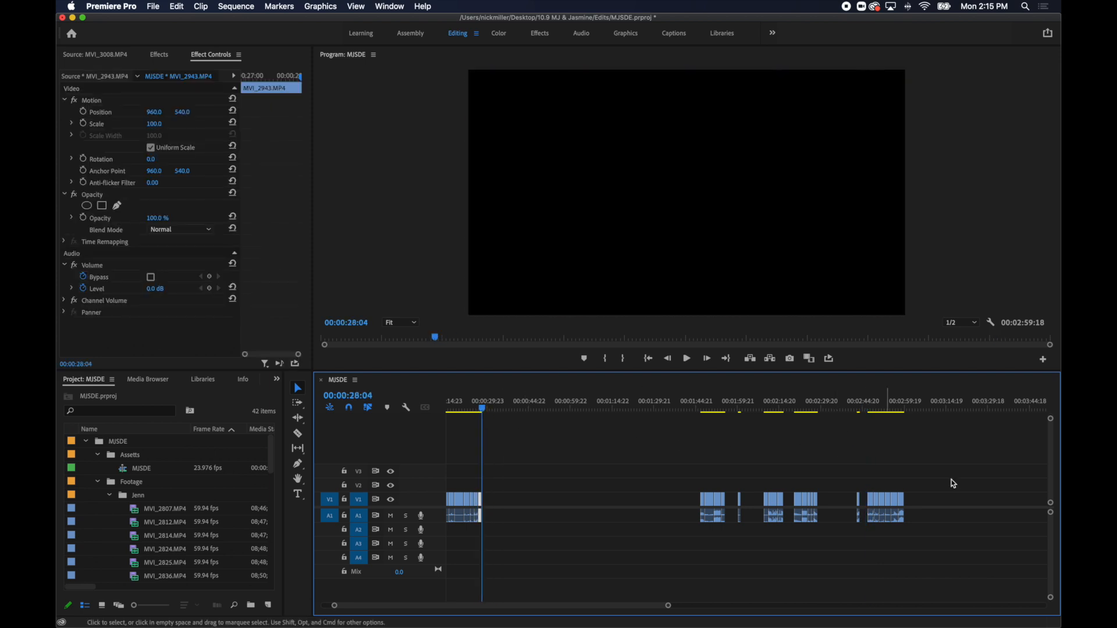
{"action": "left_click_drag", "start_coordinate": [856, 407], "coordinate": [858, 410]}
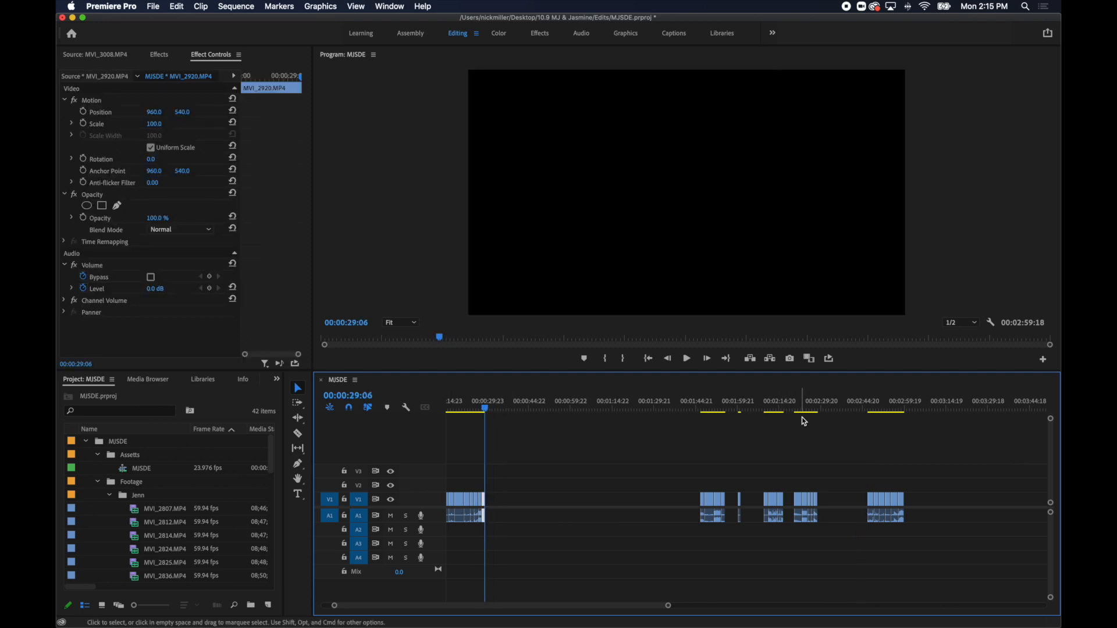
Move the middle excerpt of the pool group near 00:02:14:20 and then MVI_2960.MP4 to directly after MVI_2920.MP4.
{"action": "left_click_drag", "start_coordinate": [802, 414], "coordinate": [773, 428]}
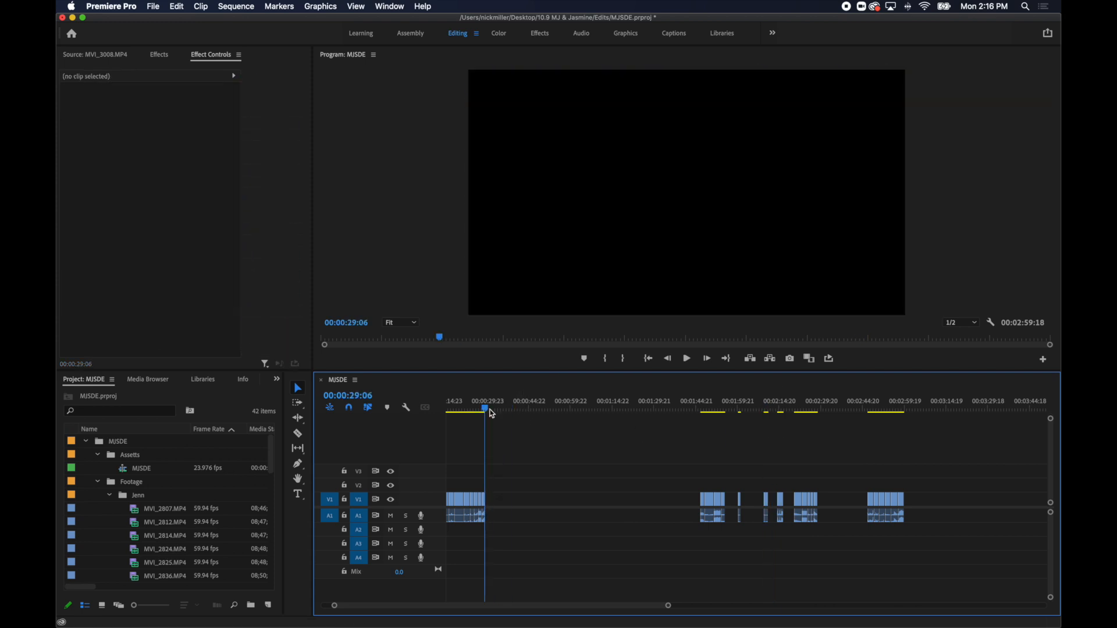
{"action": "key", "text": "super+v"}
{"action": "left_click_drag", "start_coordinate": [869, 413], "coordinate": [872, 415]}
{"action": "key", "text": "super+x"}
{"action": "left_click", "coordinate": [639, 438]}
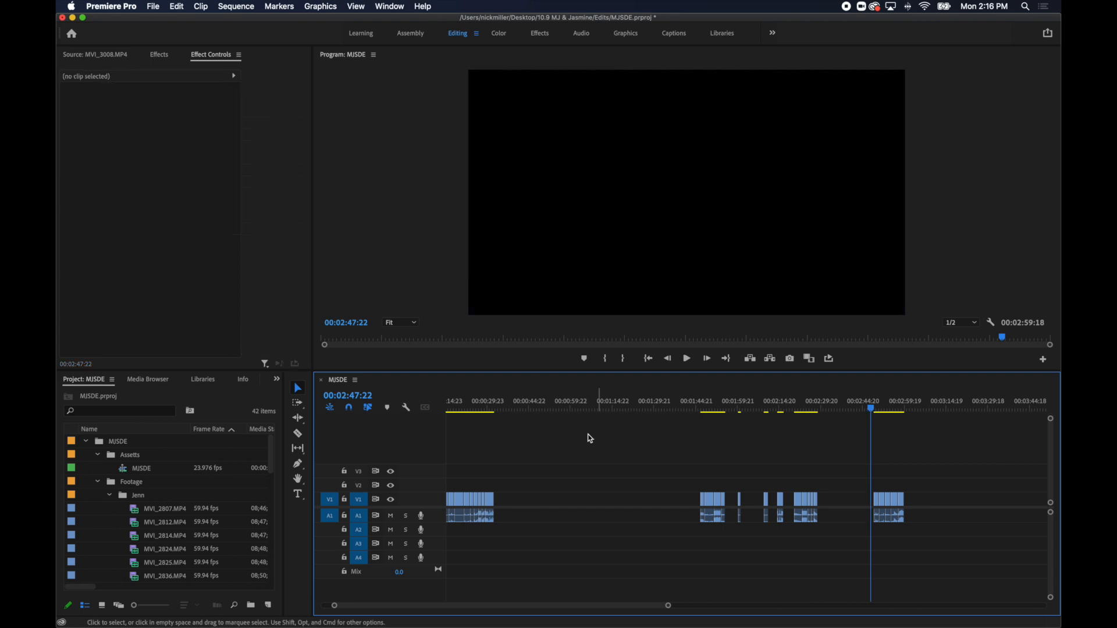
{"action": "key", "text": "super+v"}
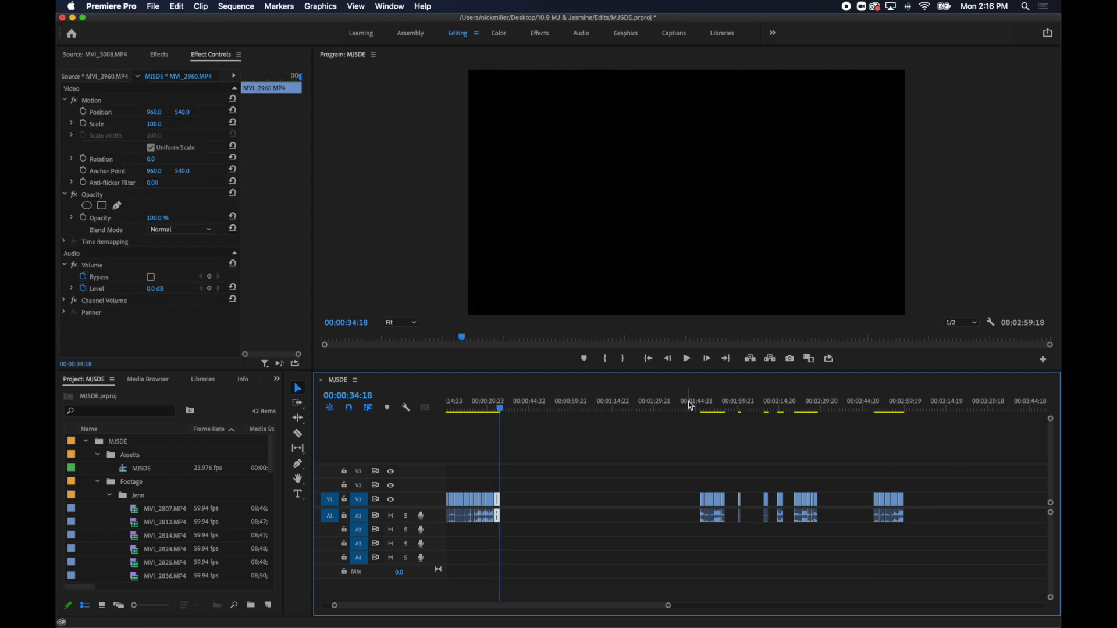
Move the MVI_6098.MP4 ceremony excerpt from the start of the first pool group to directly after MVI_2960.MP4.
{"action": "left_click_drag", "start_coordinate": [697, 402], "coordinate": [703, 403]}
{"action": "key", "text": "super+x"}
{"action": "left_click_drag", "start_coordinate": [516, 402], "coordinate": [510, 404]}
{"action": "key", "text": "super+v"}
Move the MVI_3007.MP4 excerpt of the groom at the altar from the last pool group to directly after MVI_6098.MP4.
{"action": "left_click_drag", "start_coordinate": [727, 409], "coordinate": [899, 438]}
{"action": "key", "text": "Delete"}
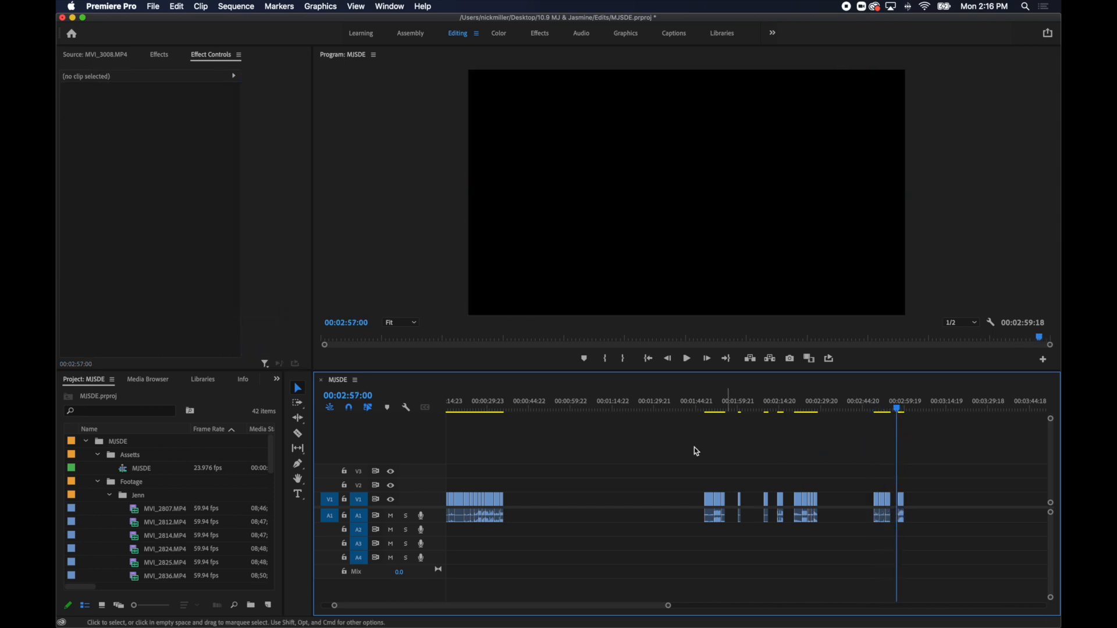
{"action": "key", "text": "super+z"}
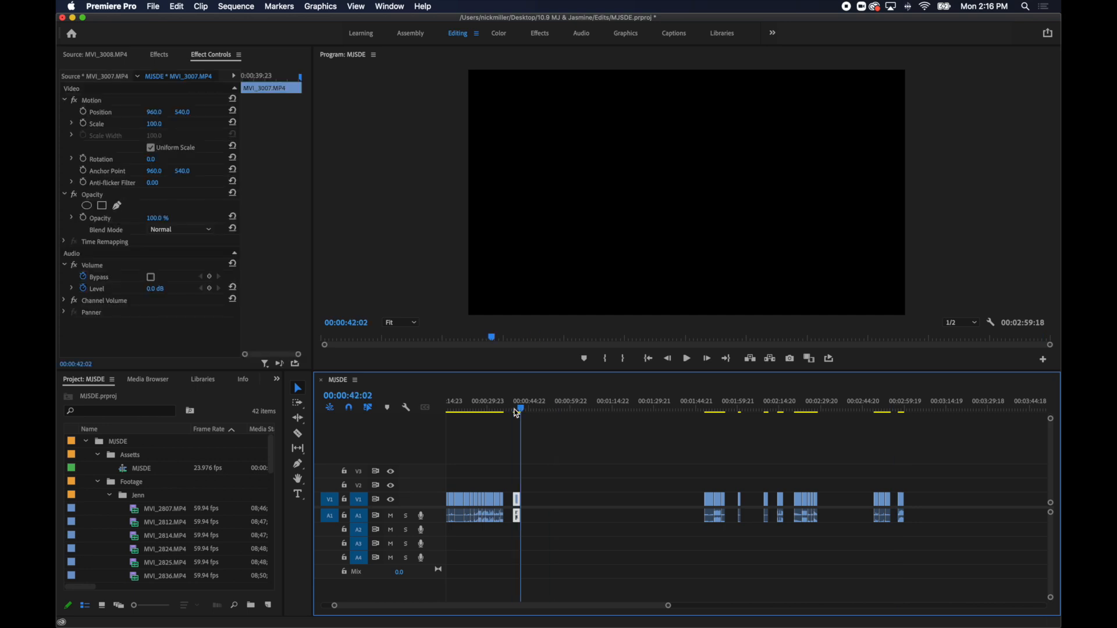
{"action": "key", "text": "equal"}
{"action": "left_click_drag", "start_coordinate": [716, 507], "coordinate": [700, 510]}
Play MVI_6098.MP4 into MVI_3007.MP4, split MVI_3007.MP4 at 00:00:37:05 and delete the part after the cut.
{"action": "left_click", "coordinate": [676, 408]}
{"action": "key", "text": "space"}
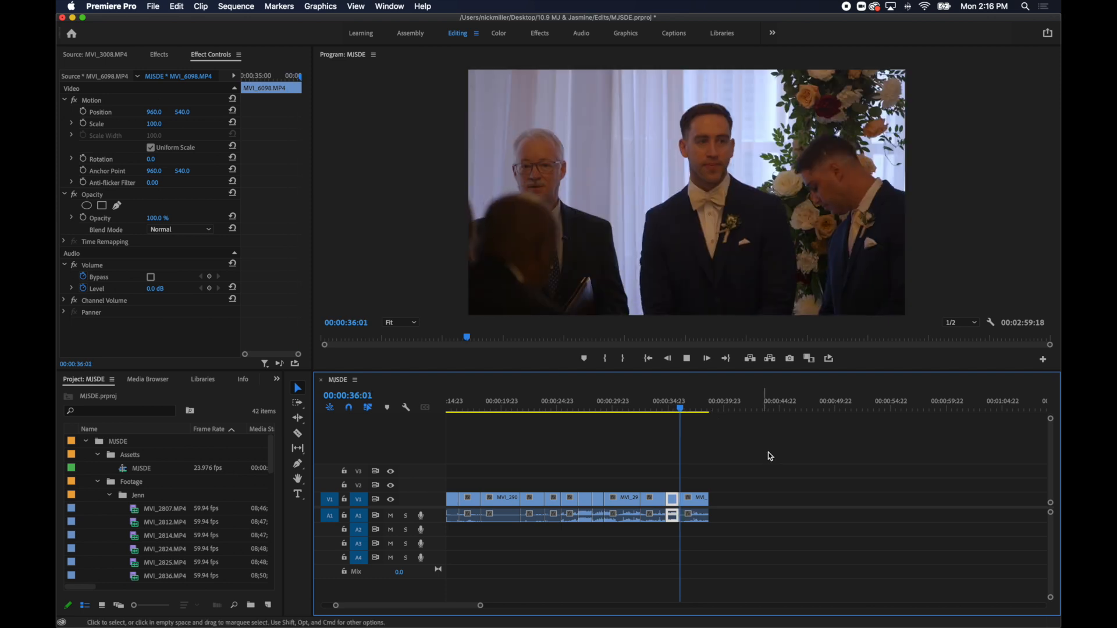
{"action": "key", "text": "space"}
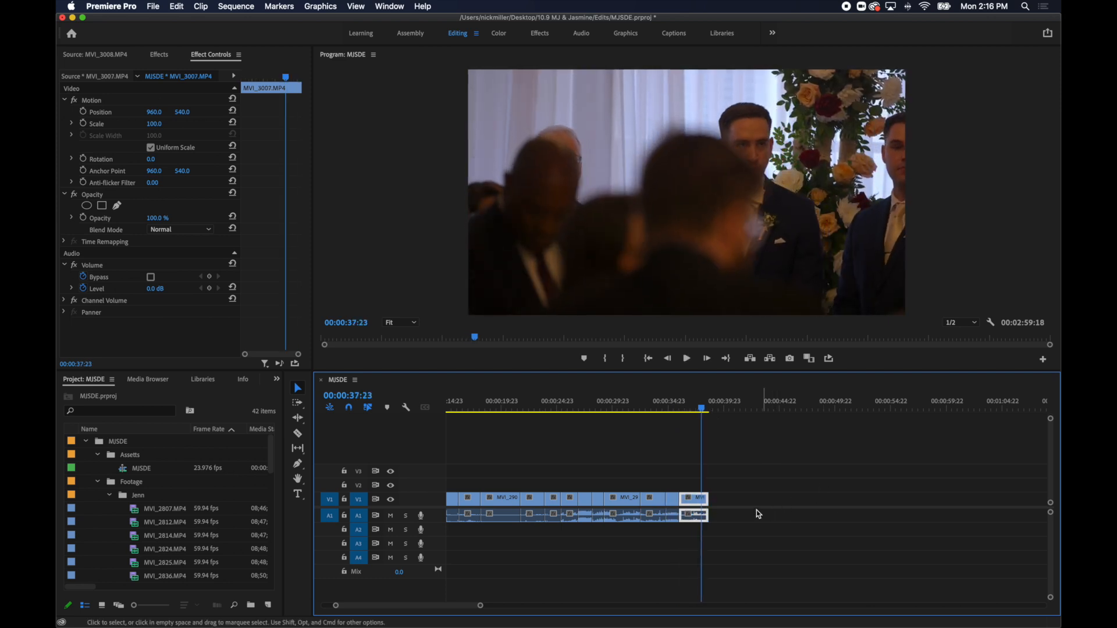
{"action": "left_click_drag", "start_coordinate": [702, 409], "coordinate": [693, 413]}
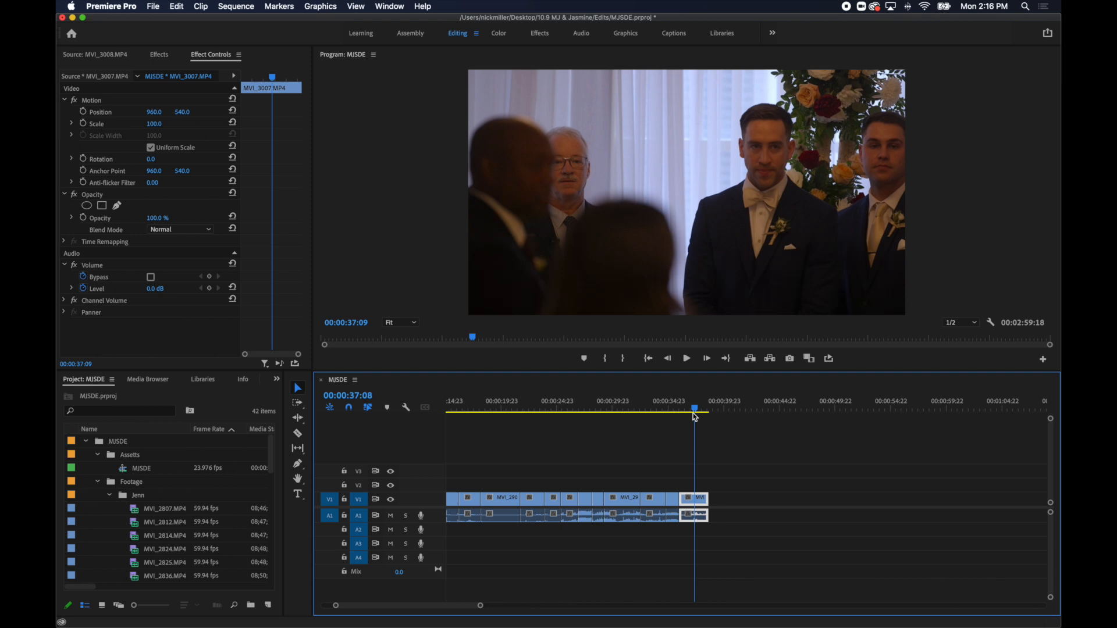
{"action": "left_click", "coordinate": [696, 499]}
{"action": "key", "text": "v"}
{"action": "key", "text": "Delete"}
Move the first excerpt of the first pool group to 00:00:37:05, directly after MVI_3007.MP4.
{"action": "key", "text": "minus"}
{"action": "key", "text": "minus"}
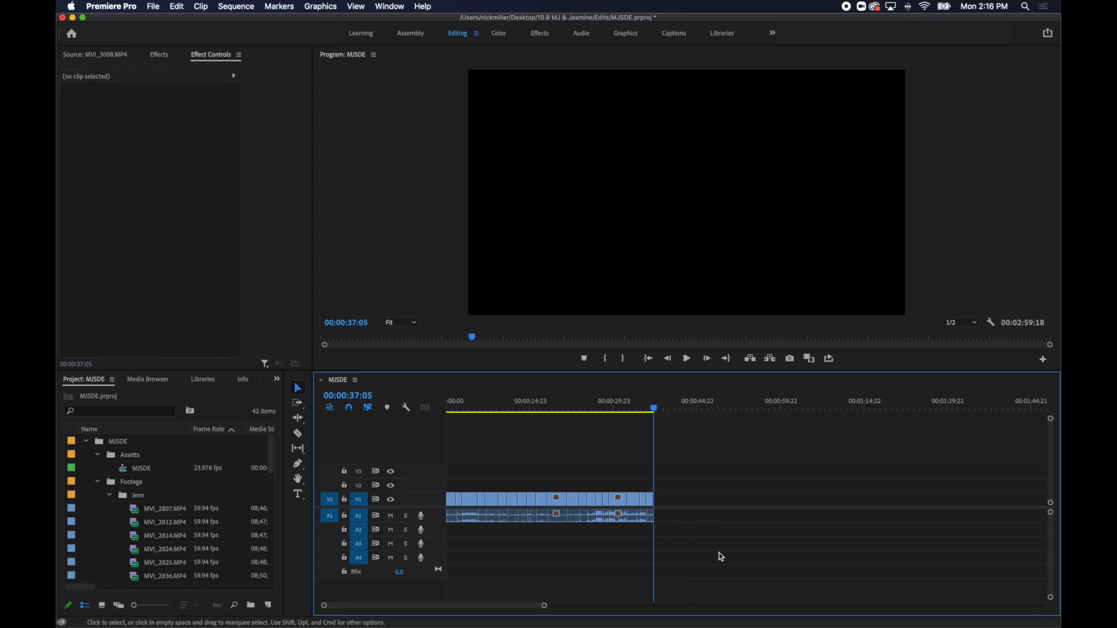
{"action": "left_click_drag", "start_coordinate": [848, 411], "coordinate": [839, 411]}
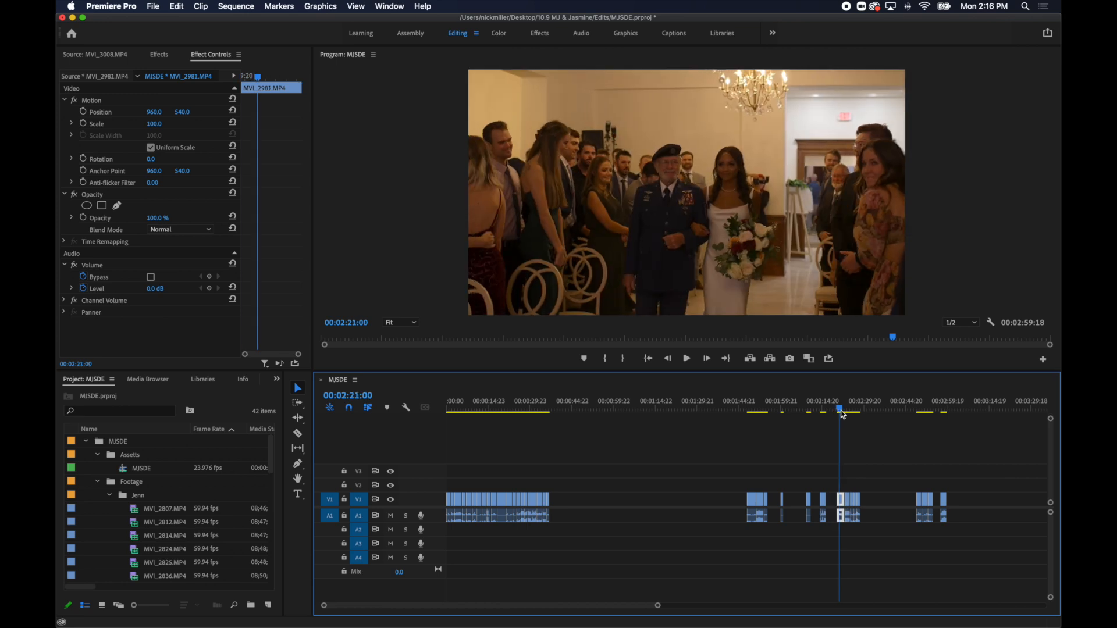
{"action": "left_click", "coordinate": [726, 469]}
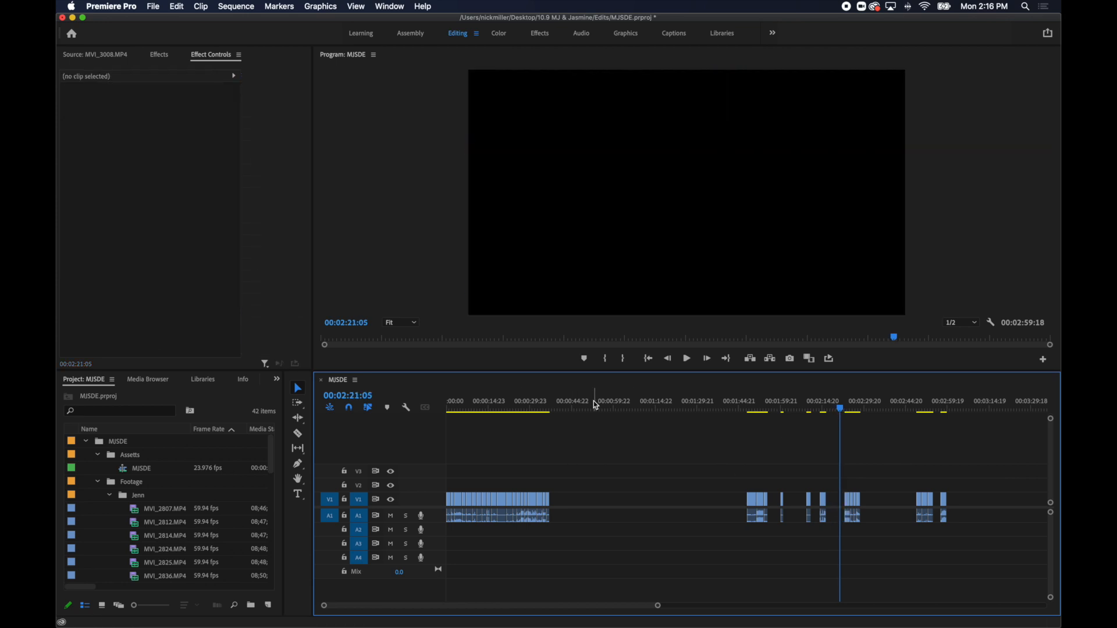
{"action": "left_click_drag", "start_coordinate": [836, 407], "coordinate": [755, 434]}
{"action": "key", "text": "super+x"}
{"action": "left_click", "coordinate": [550, 409]}
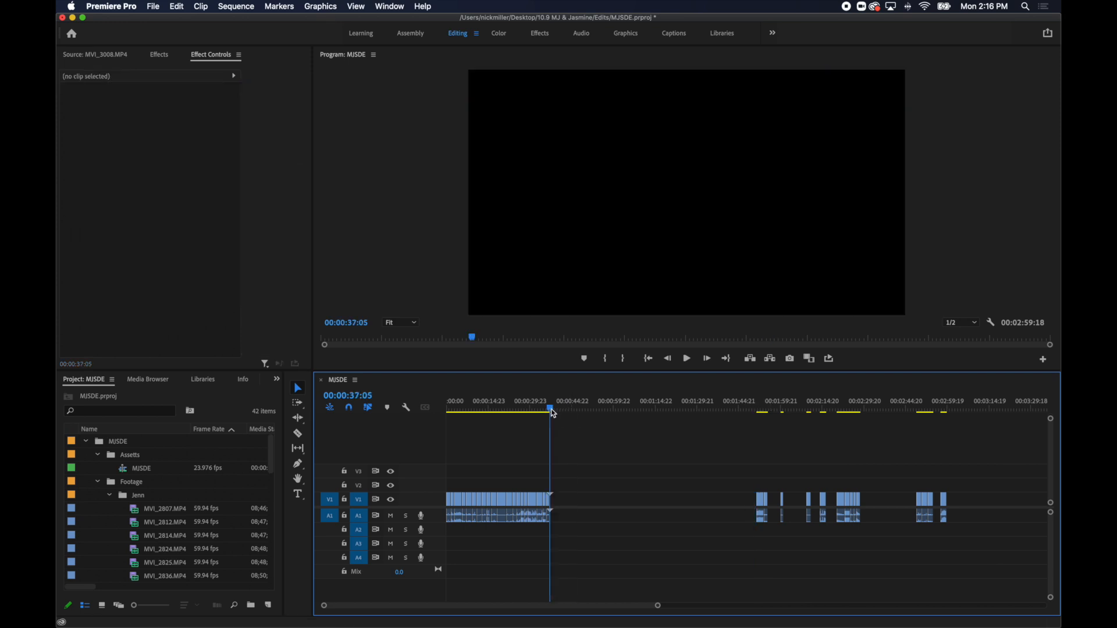
{"action": "key", "text": "super+v"}
Move the MVI_2981.MP4 excerpt of the bride's entrance to the end of the assembled story, followed by the MVI_3008.MP4 kiss.
{"action": "left_click", "coordinate": [842, 407]}
{"action": "key", "text": "super+x"}
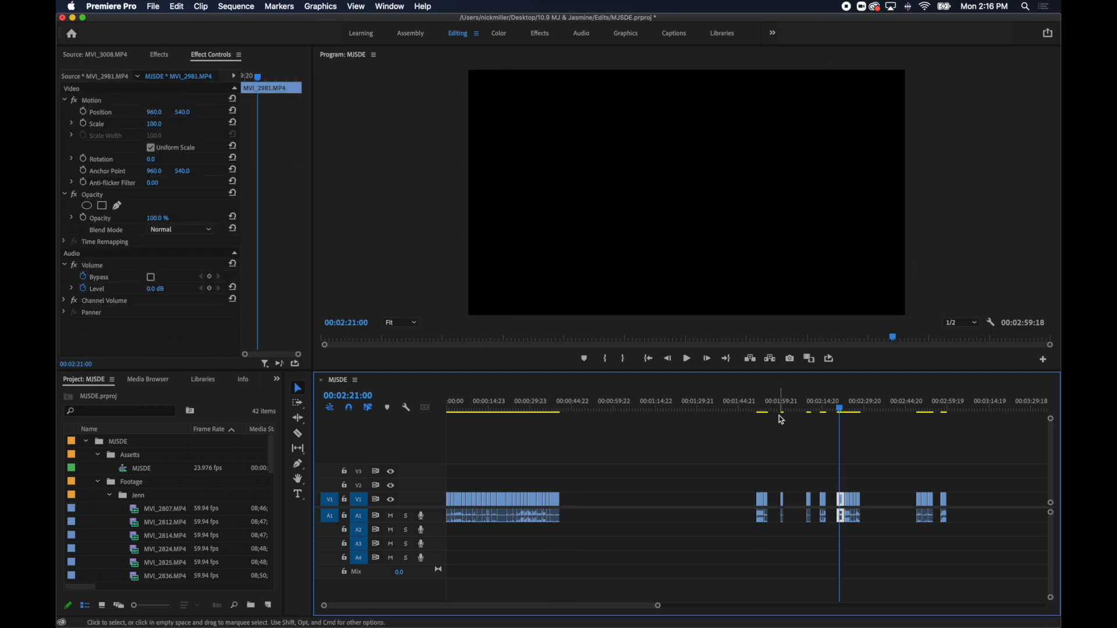
{"action": "key", "text": "super+v"}
{"action": "left_click_drag", "start_coordinate": [776, 406], "coordinate": [945, 426]}
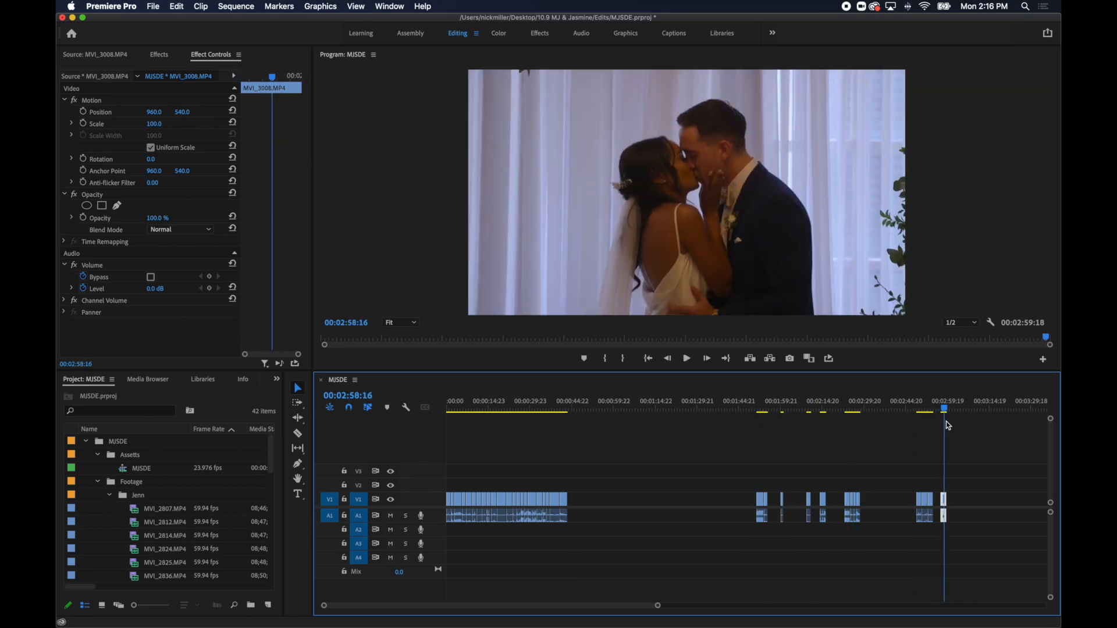
{"action": "key", "text": "super+x"}
{"action": "left_click", "coordinate": [576, 407]}
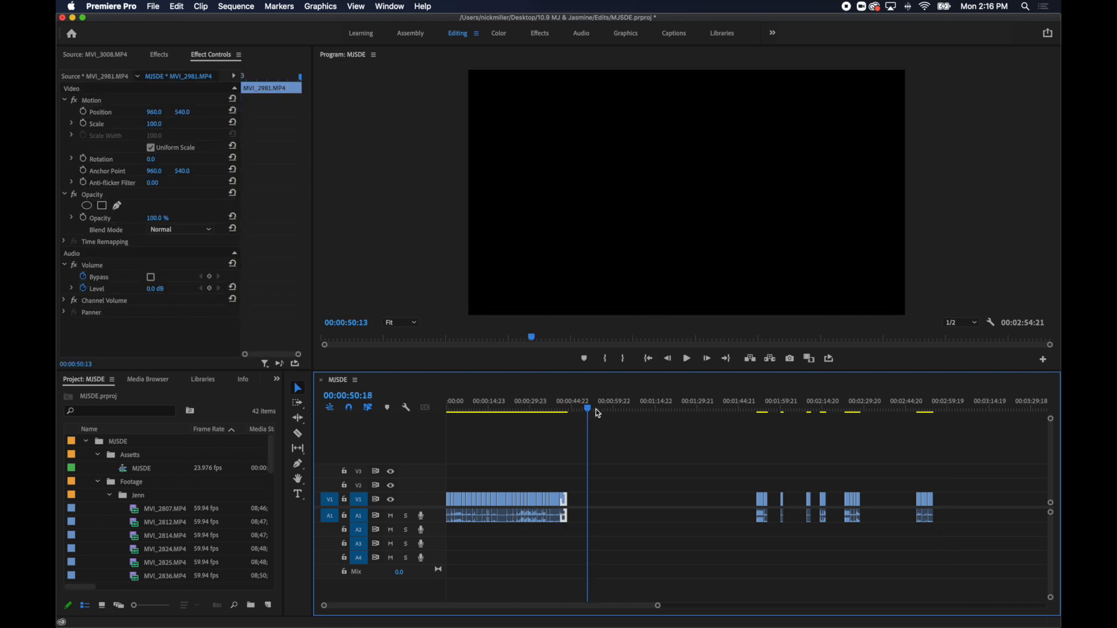
Move the MVI_6099.MP4 excerpt of the couple walking back up the aisle to 00:00:45:20, directly after MVI_3008.MP4.
{"action": "left_click", "coordinate": [760, 407]}
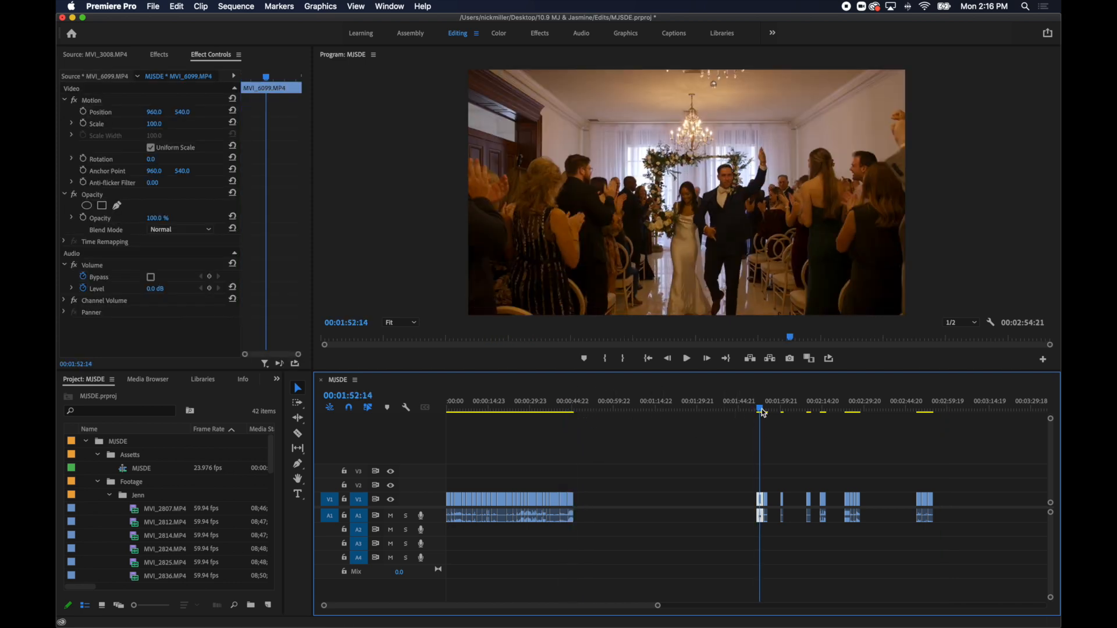
{"action": "key", "text": "super+x"}
{"action": "left_click", "coordinate": [587, 408]}
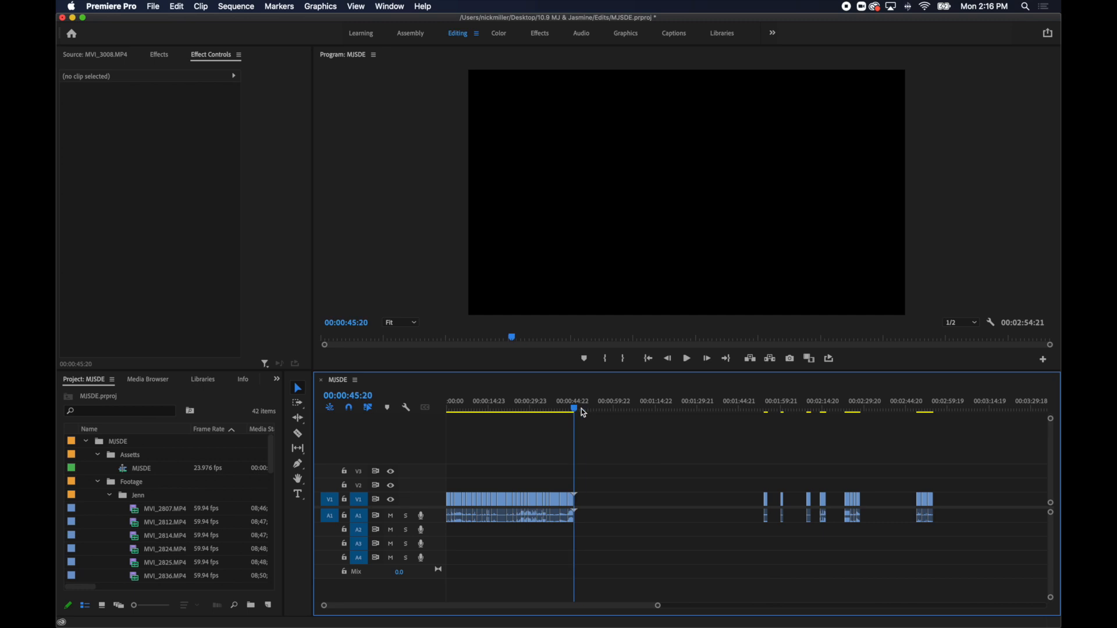
{"action": "key", "text": "super+v"}
Move the short pool excerpt near 00:02:09 to 00:00:48:13 and place the MVI_6107.MP4 excerpt directly after it.
{"action": "left_click_drag", "start_coordinate": [781, 408], "coordinate": [808, 439]}
{"action": "key", "text": "super+x"}
{"action": "left_click_drag", "start_coordinate": [590, 408], "coordinate": [586, 407]}
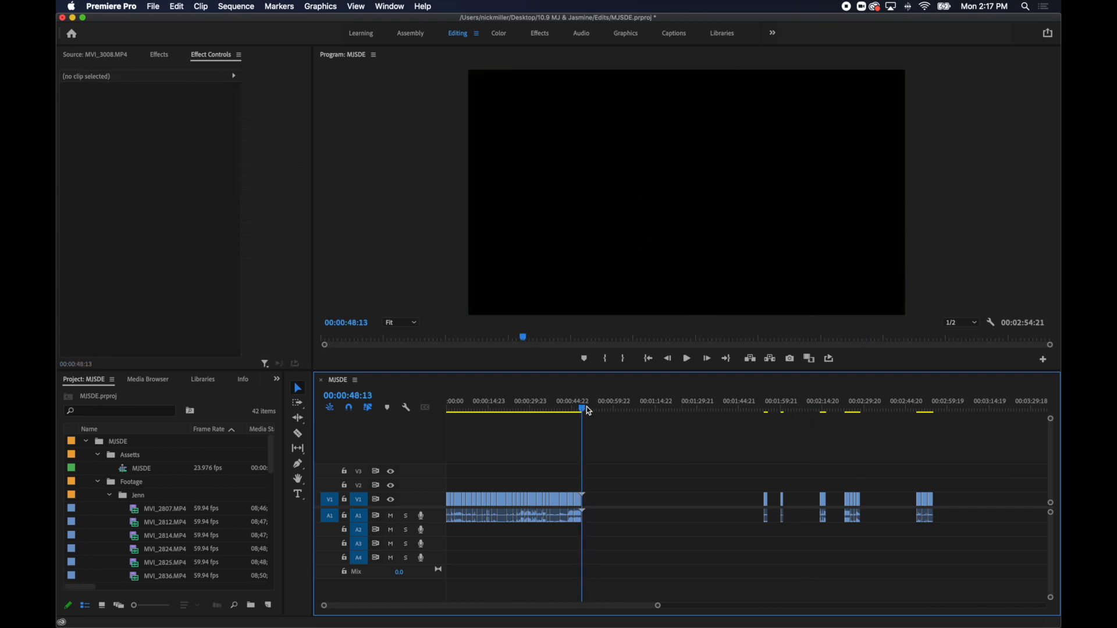
{"action": "key", "text": "super+v"}
{"action": "left_click_drag", "start_coordinate": [780, 413], "coordinate": [765, 410]}
{"action": "key", "text": "super+x"}
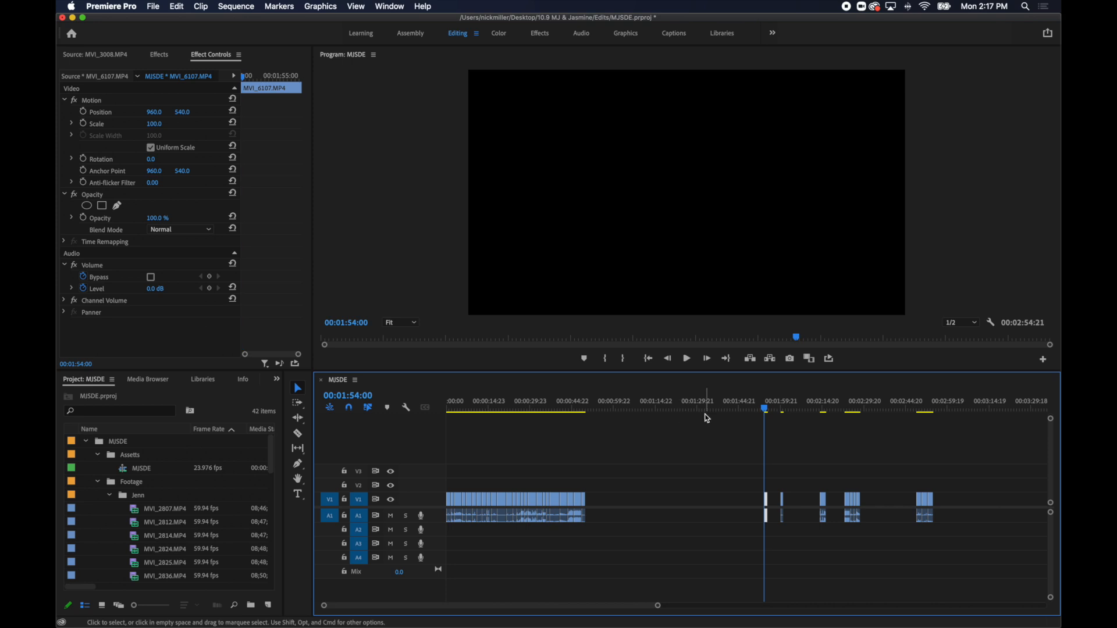
{"action": "key", "text": "super+v"}
Move the MVI_2993.MP4 flower excerpt to 00:00:52:04 and the MVI_3033.MP4 cake excerpt directly after it at 00:00:53:06.
{"action": "left_click", "coordinate": [850, 411]}
{"action": "left_click_drag", "start_coordinate": [855, 415], "coordinate": [594, 412]}
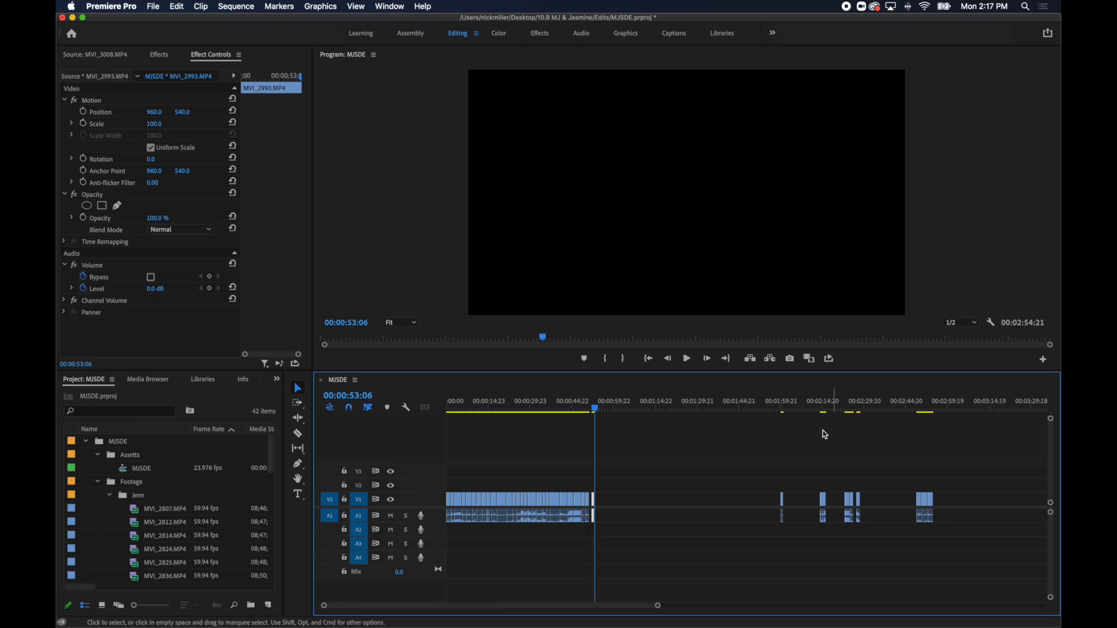
{"action": "left_click_drag", "start_coordinate": [865, 411], "coordinate": [859, 414]}
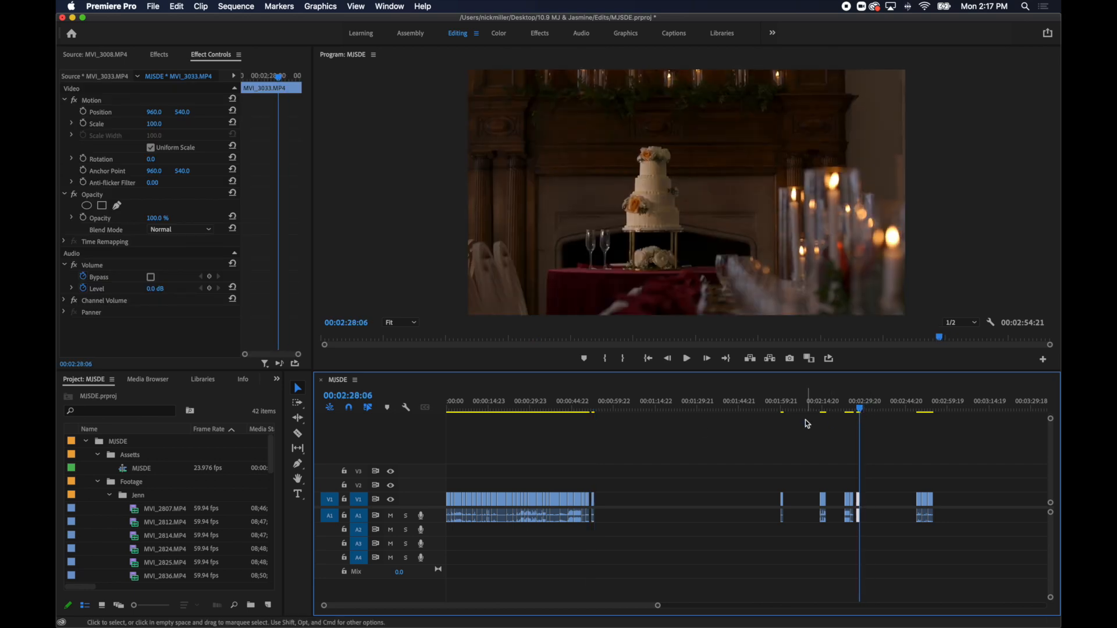
{"action": "key", "text": "super+x"}
{"action": "left_click", "coordinate": [609, 411]}
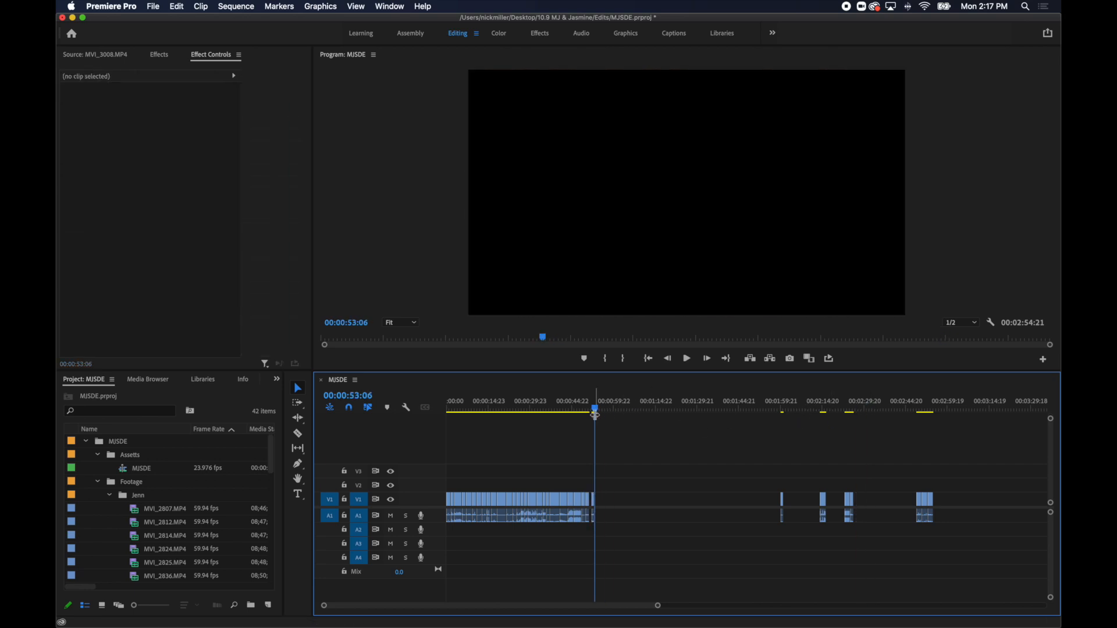
Ripple-delete the small gap between MVI_6107.MP4 and the MVI_2993.MP4 flower excerpt.
{"action": "left_click_drag", "start_coordinate": [590, 409], "coordinate": [595, 412]}
{"action": "key", "text": "="}
{"action": "key", "text": "="}
{"action": "key", "text": "="}
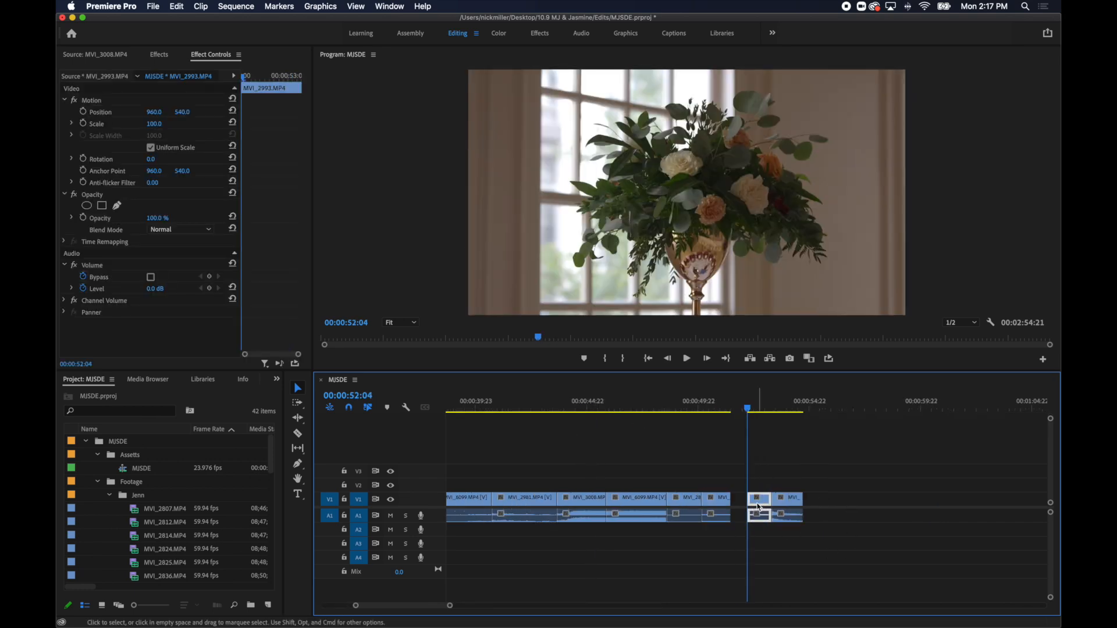
{"action": "left_click", "coordinate": [773, 498]}
{"action": "left_click", "coordinate": [794, 407]}
Move the MVI_2976.MP4 excerpt from the start of the last pool group to directly after MVI_3033.MP4.
{"action": "key", "text": "-"}
{"action": "key", "text": "-"}
{"action": "key", "text": "-"}
{"action": "left_click_drag", "start_coordinate": [923, 409], "coordinate": [821, 441]}
{"action": "left_click", "coordinate": [920, 434]}
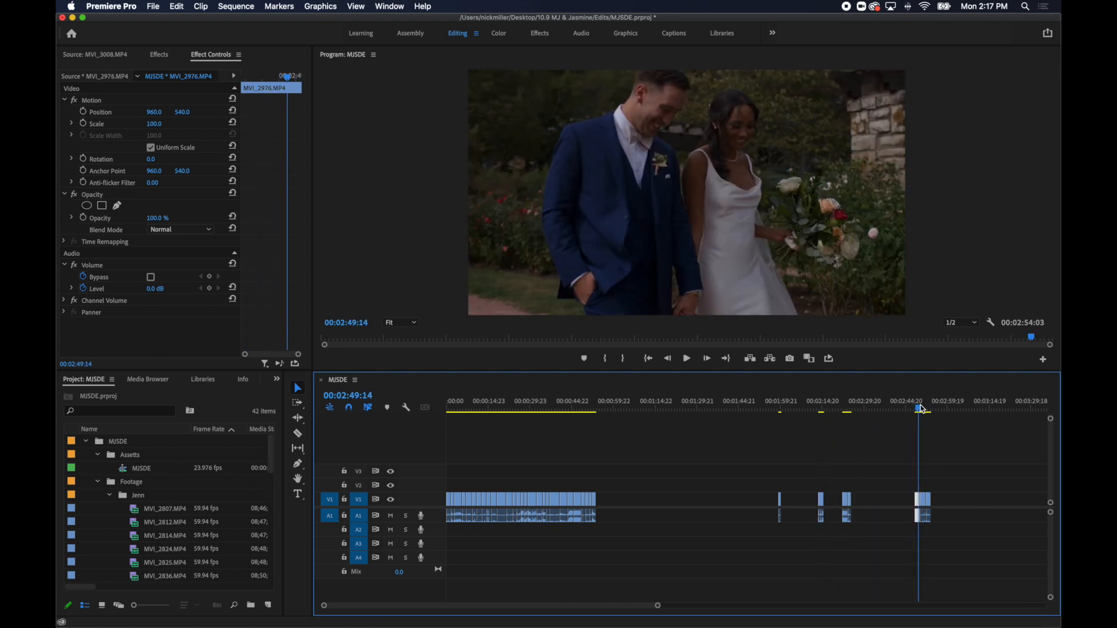
{"action": "left_click_drag", "start_coordinate": [917, 500], "coordinate": [599, 510]}
Move the MVI_2988.MP4 excerpt out of the last pool group and ripple-delete the gap between it and MVI_2976.MP4.
{"action": "left_click_drag", "start_coordinate": [925, 502], "coordinate": [662, 502]}
{"action": "left_click", "coordinate": [661, 411]}
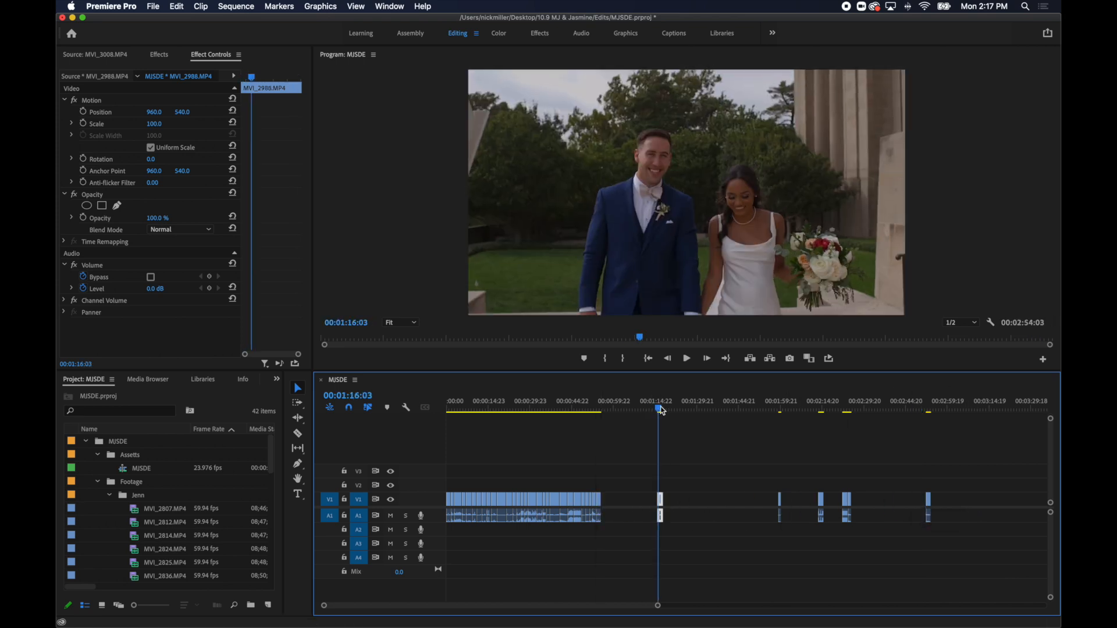
{"action": "left_click", "coordinate": [636, 499]}
{"action": "key", "text": "Delete"}
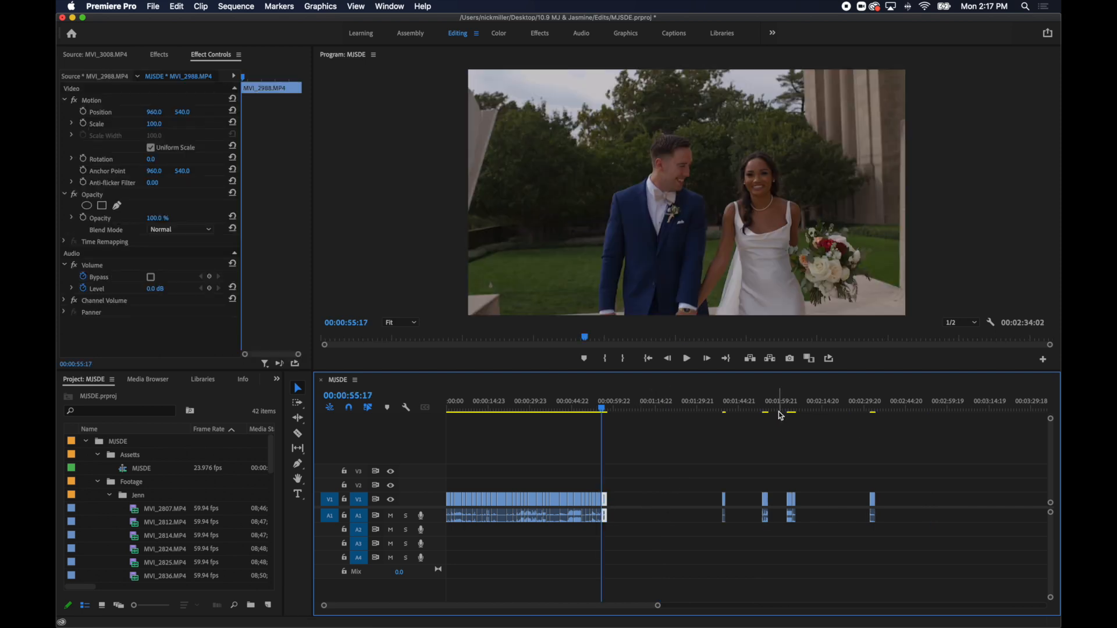
Move the MVI_2925.MP4 excerpt near 00:01:54:00 to directly after MVI_2988.MP4.
{"action": "left_click", "coordinate": [872, 410]}
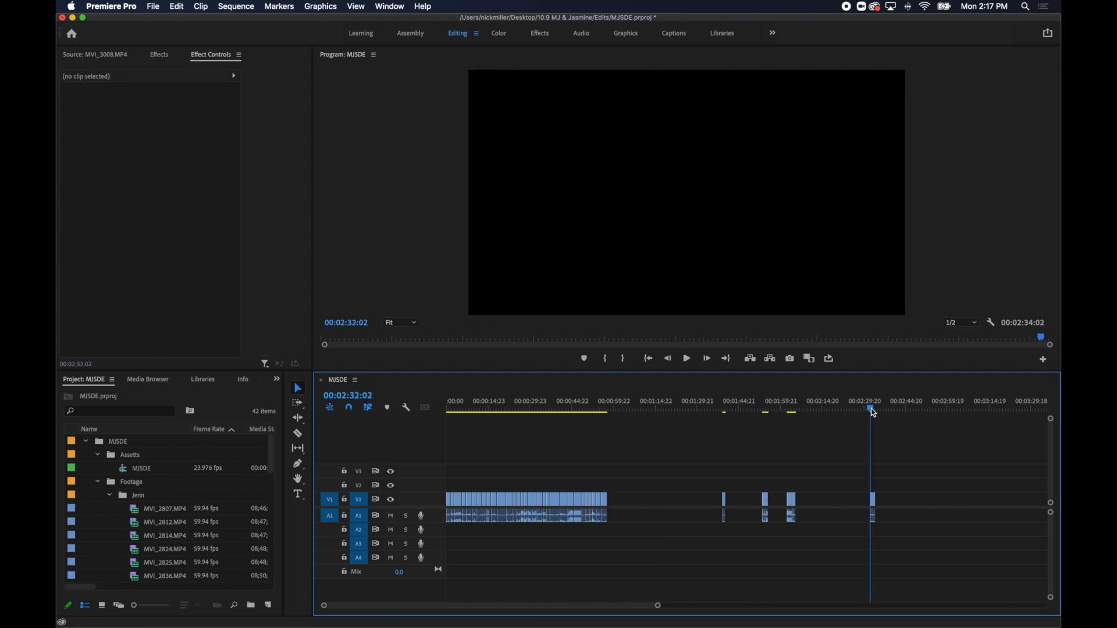
{"action": "left_click_drag", "start_coordinate": [793, 413], "coordinate": [765, 424]}
{"action": "key", "text": "Delete"}
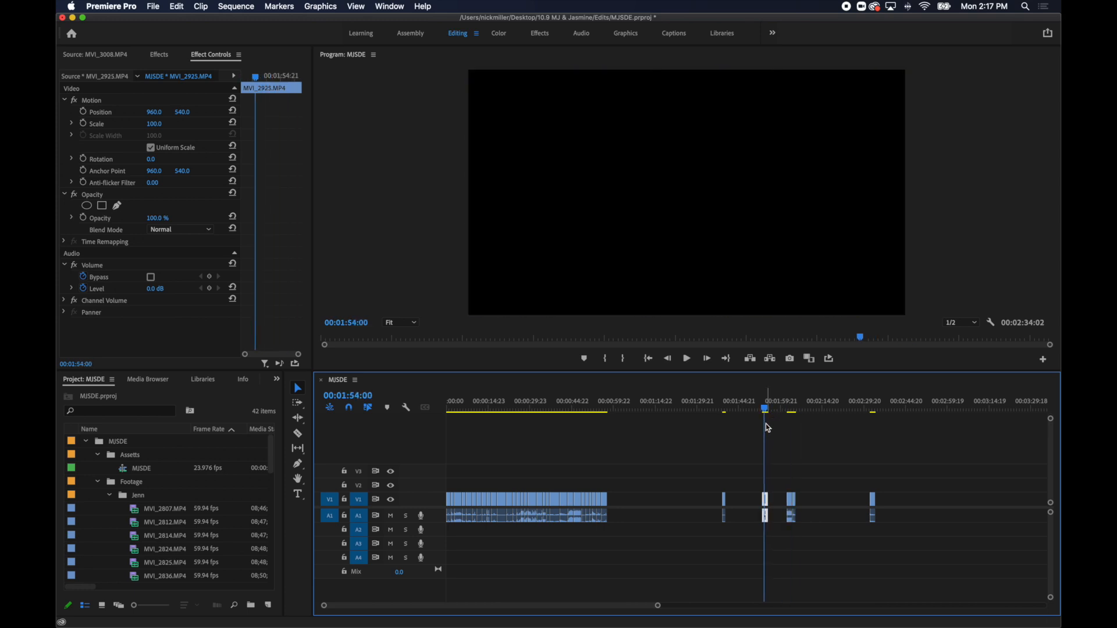
{"action": "left_click", "coordinate": [614, 414]}
Delete all leftover pool excerpts after the assembled story and go to the end of the sequence.
{"action": "left_click_drag", "start_coordinate": [740, 442], "coordinate": [1028, 568]}
{"action": "key", "text": "Delete"}
{"action": "key", "text": "End"}
{"action": "key", "text": "="}
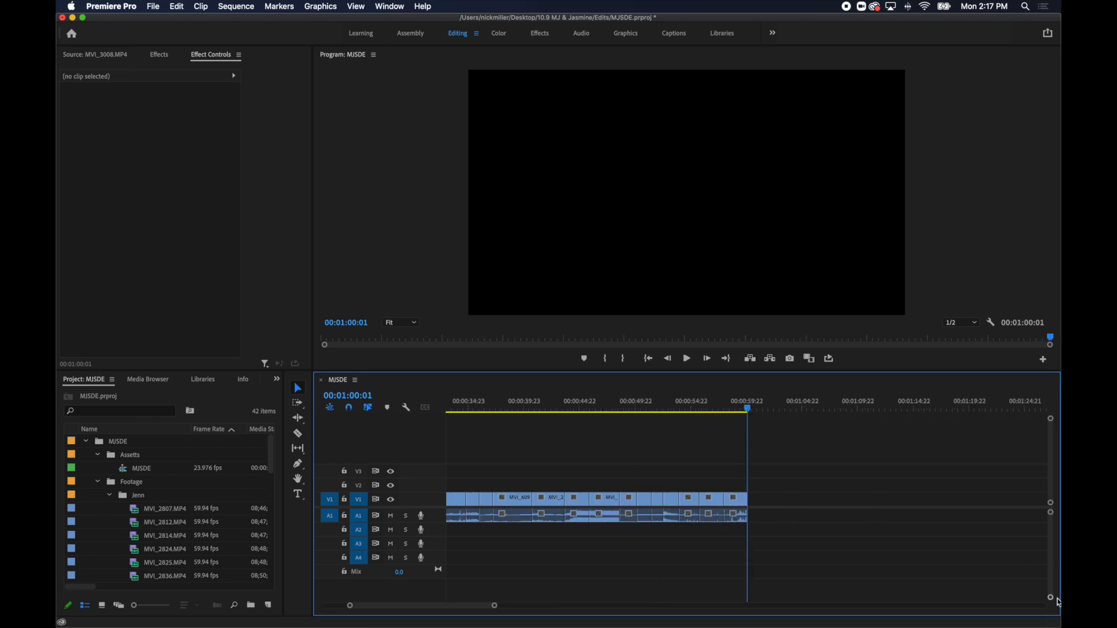
{"action": "key", "text": "minus"}
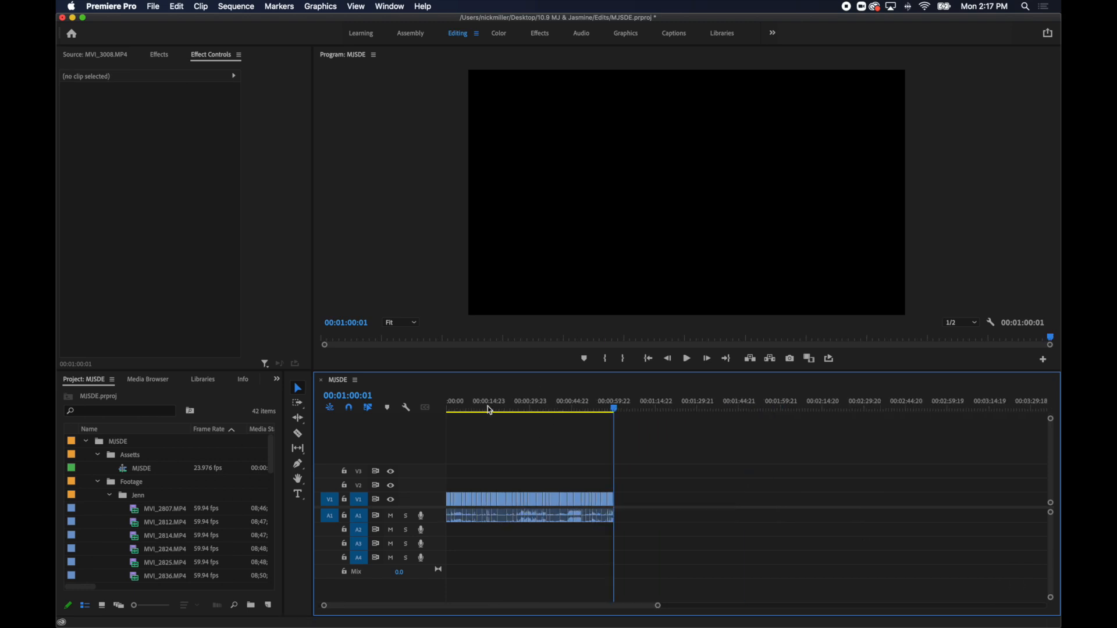
Play the opening of the assembled edit and return the playhead to 00:00:00:00.
{"action": "left_click_drag", "start_coordinate": [439, 415], "coordinate": [431, 411]}
{"action": "key", "text": "space"}
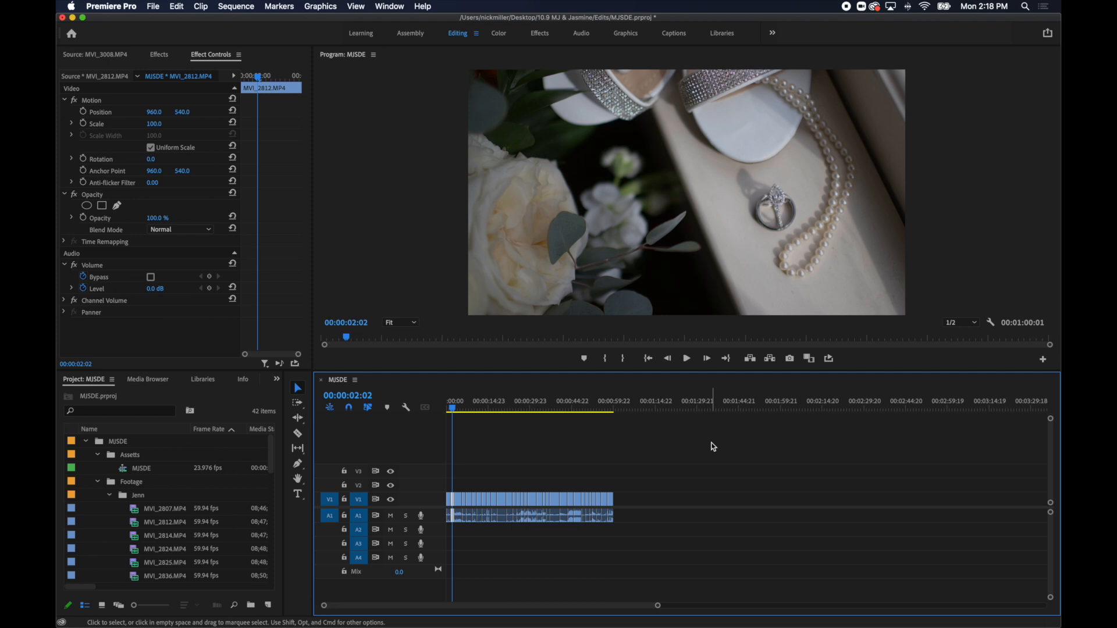
{"action": "left_click_drag", "start_coordinate": [453, 409], "coordinate": [420, 416]}
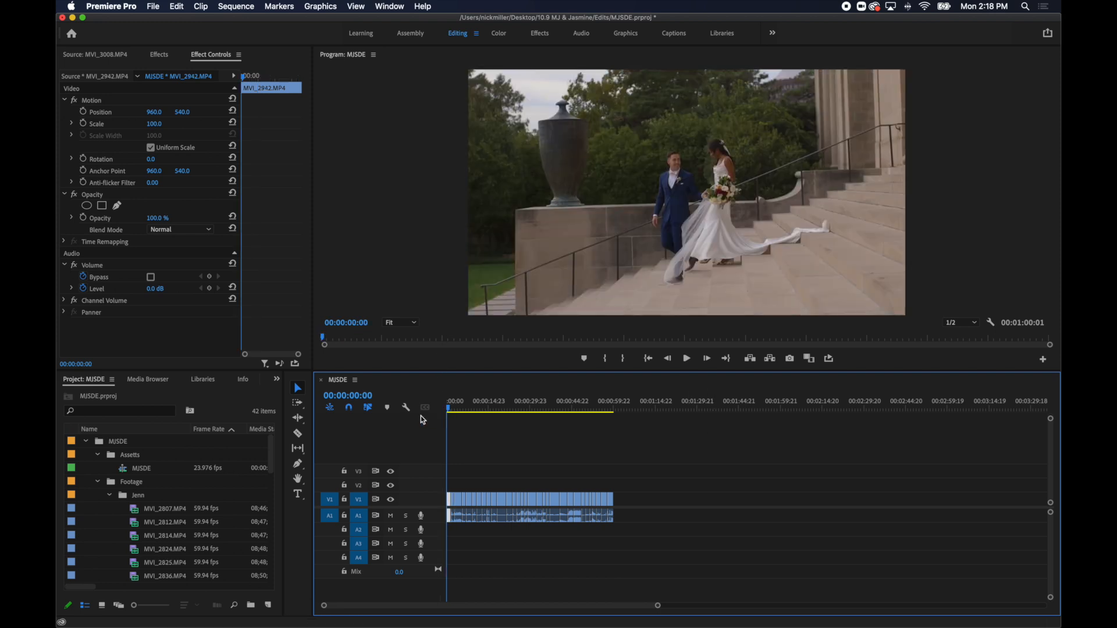
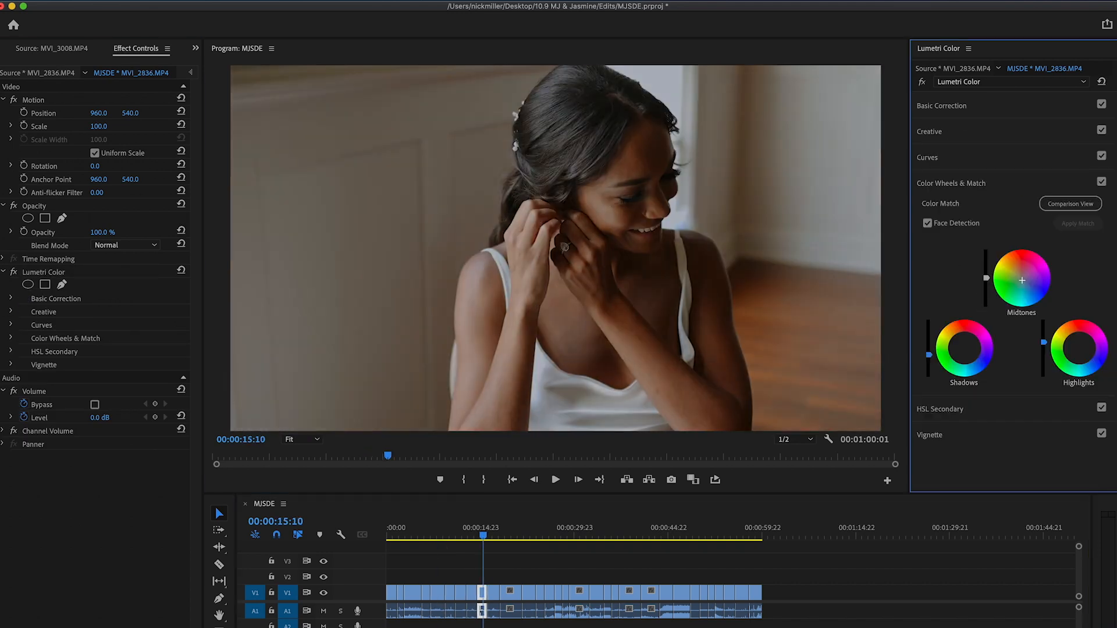
Darken the midtones and shadows of MVI_2836.MP4 slightly and nudge its midtone colour balance slightly toward warm tones.
{"action": "left_click_drag", "start_coordinate": [986, 278], "coordinate": [986, 282]}
{"action": "left_click_drag", "start_coordinate": [1022, 278], "coordinate": [1021, 276]}
{"action": "left_click_drag", "start_coordinate": [928, 348], "coordinate": [928, 354]}
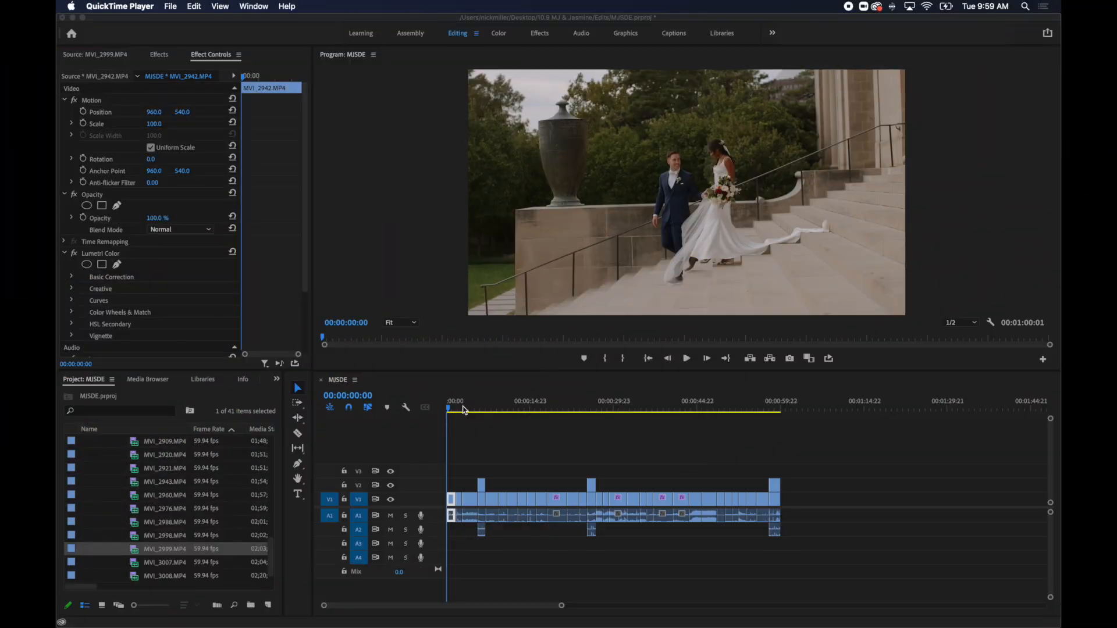
Compare the two stacked wedding dress shots at 00:00:06:13 by switching V2's output off and on.
{"action": "left_click", "coordinate": [471, 411]}
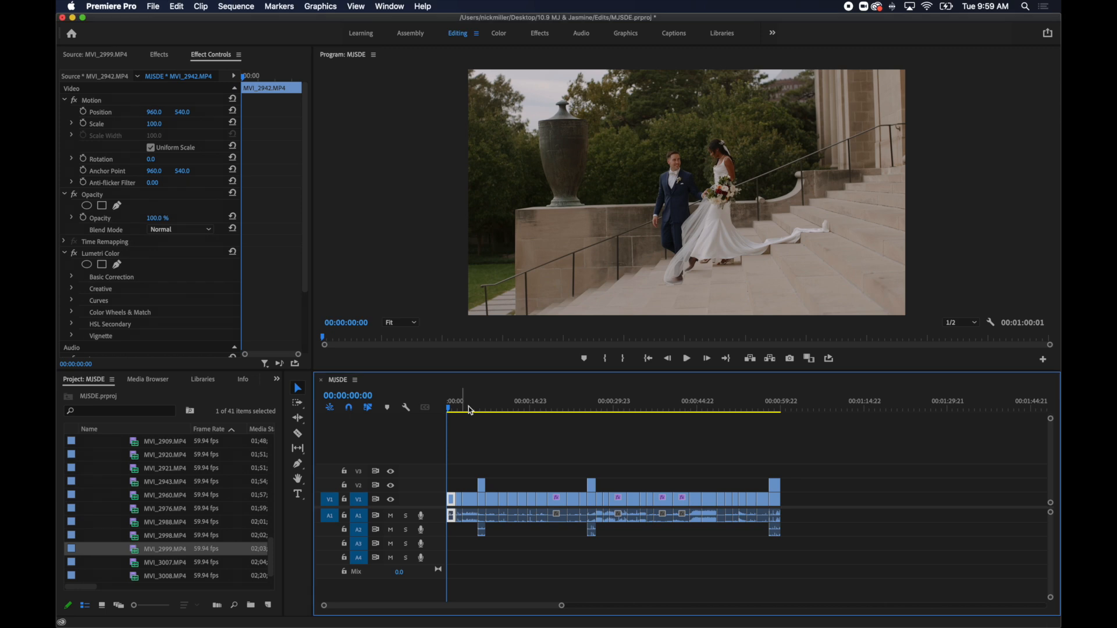
{"action": "left_click_drag", "start_coordinate": [467, 405], "coordinate": [487, 409]}
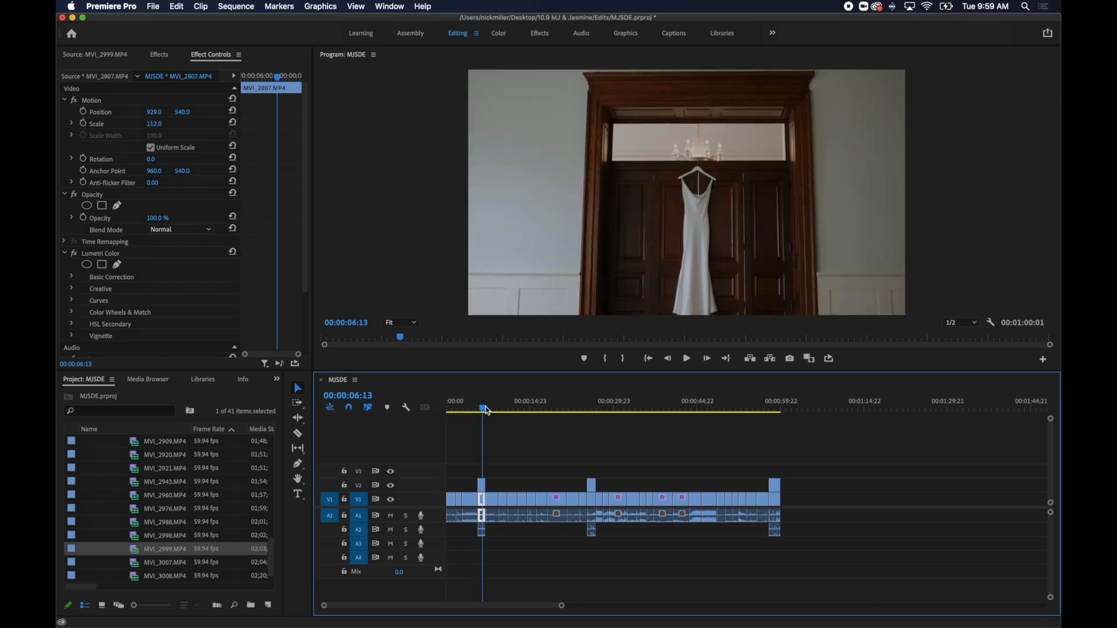
{"action": "left_click", "coordinate": [391, 486]}
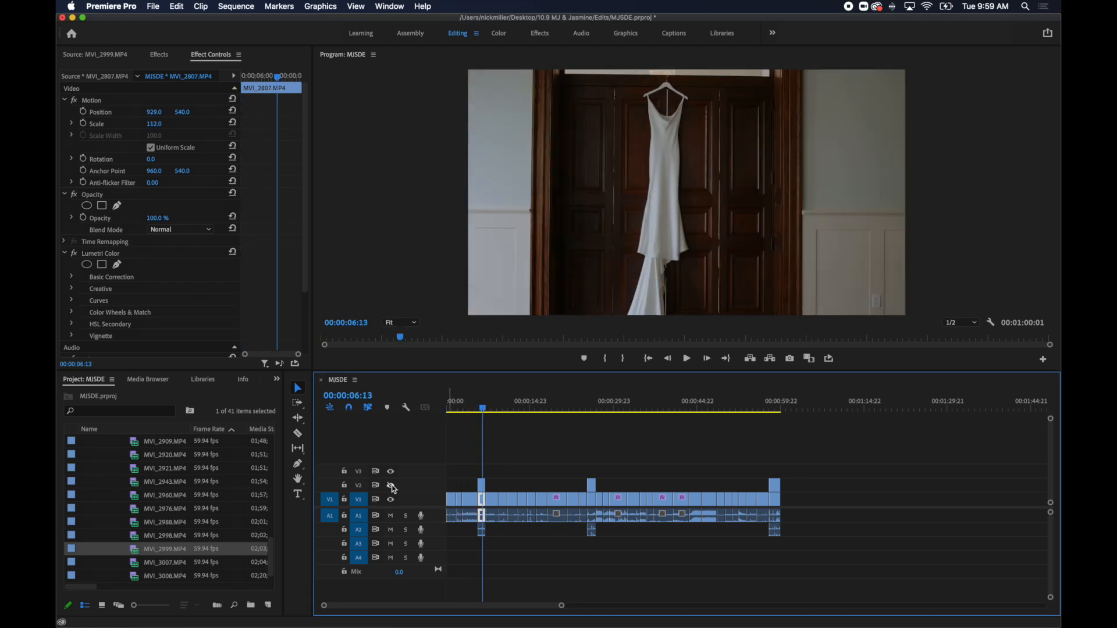
{"action": "left_click_drag", "start_coordinate": [484, 409], "coordinate": [486, 413]}
{"action": "left_click", "coordinate": [391, 486]}
Compare the stacked bouquet shots at 00:00:26:04 by toggling V2's output, view the closing pair at 00:00:57:22, and return to the sequence start.
{"action": "left_click_drag", "start_coordinate": [591, 407], "coordinate": [595, 403]}
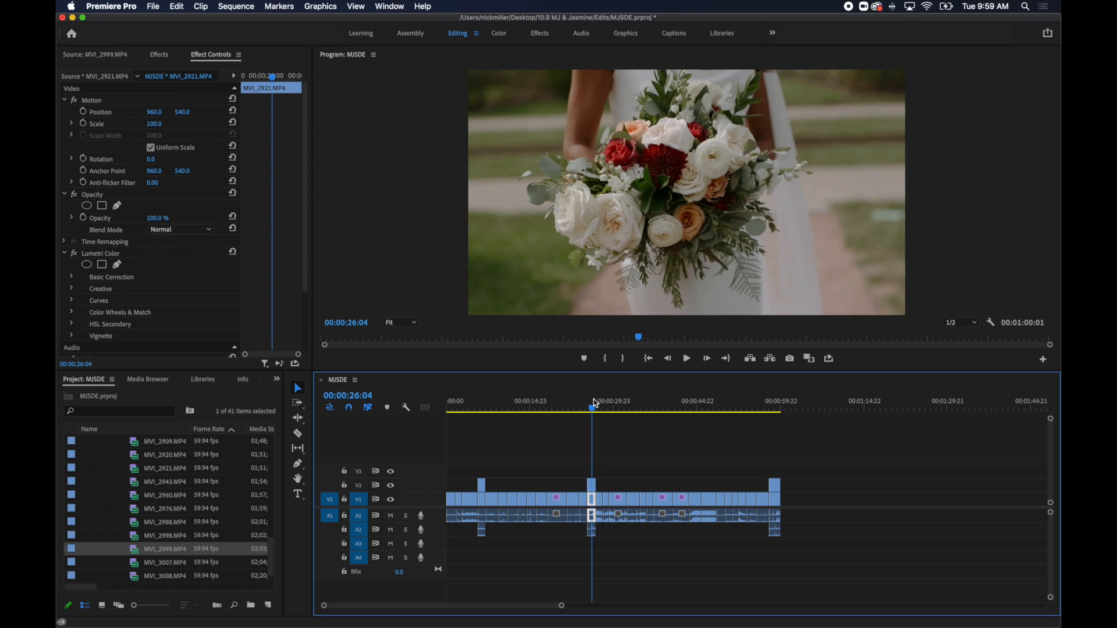
{"action": "left_click", "coordinate": [392, 486]}
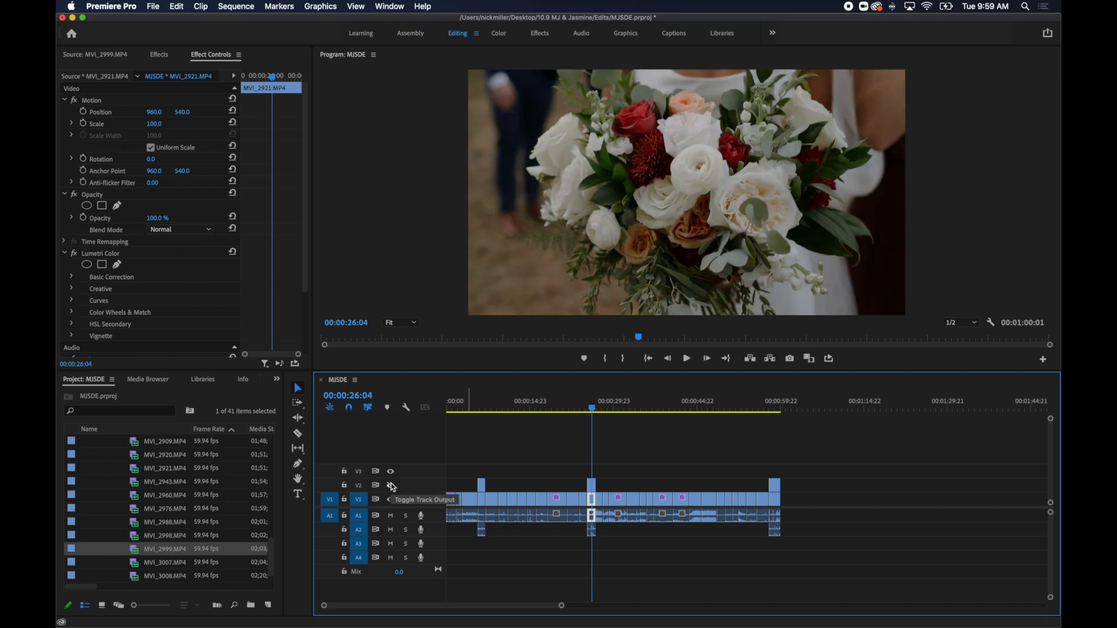
{"action": "left_click", "coordinate": [391, 486]}
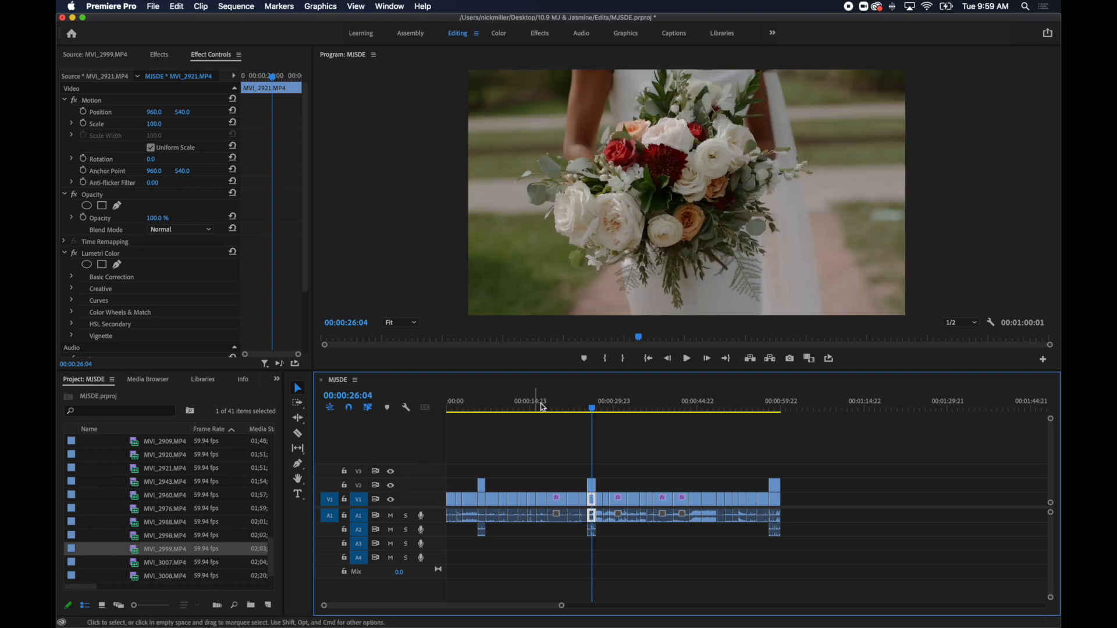
{"action": "left_click", "coordinate": [771, 410]}
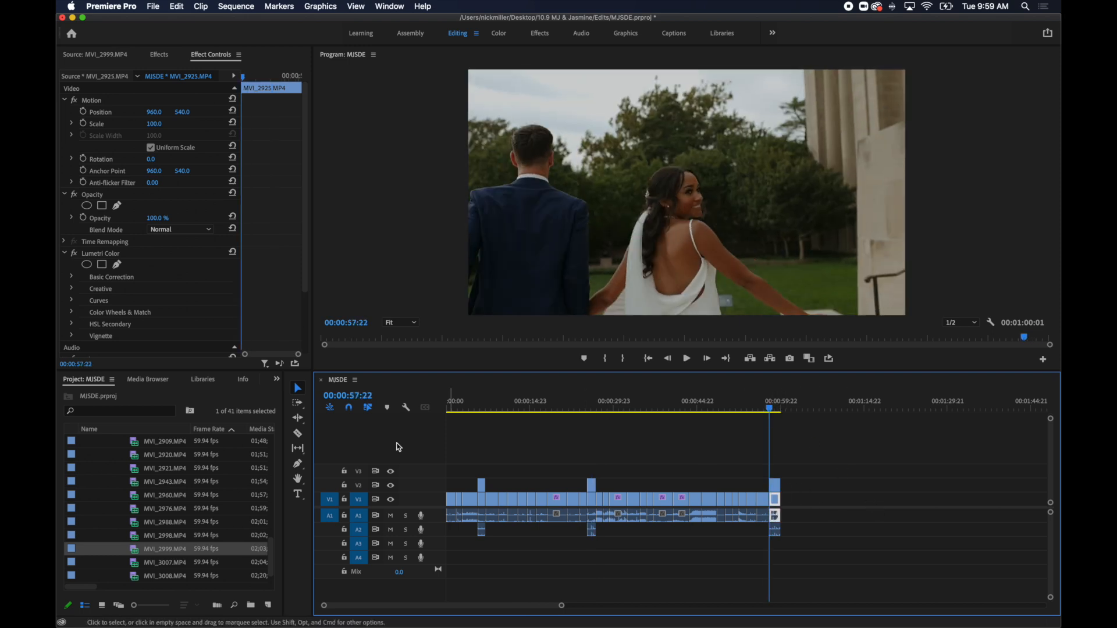
{"action": "left_click_drag", "start_coordinate": [462, 407], "coordinate": [440, 414]}
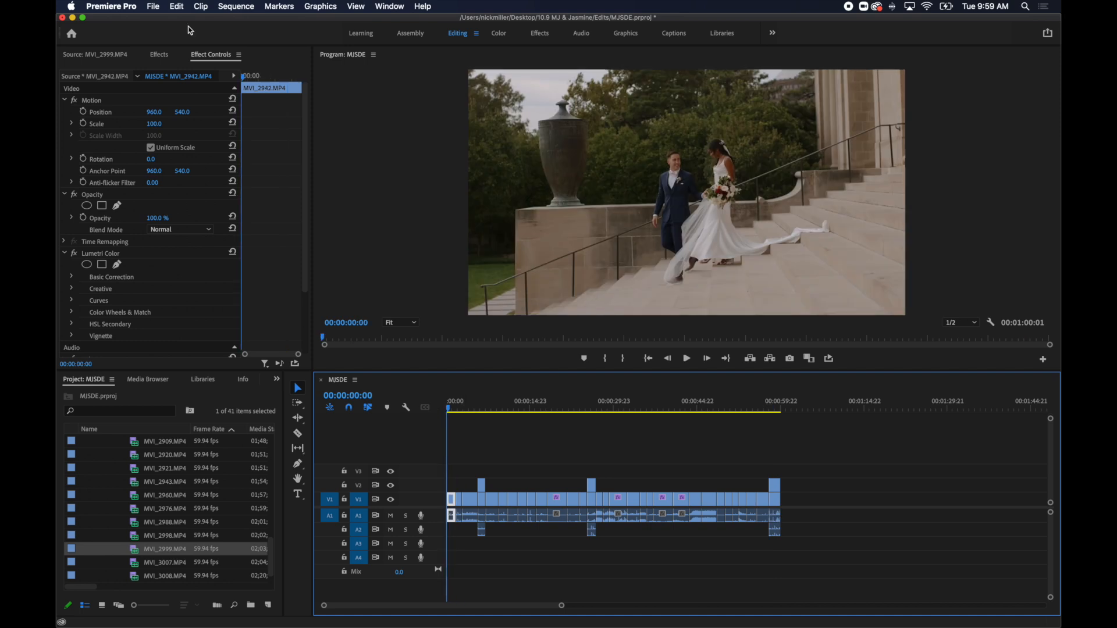
Show the effects list and collapse the Footage bin in the project.
{"action": "left_click", "coordinate": [159, 54]}
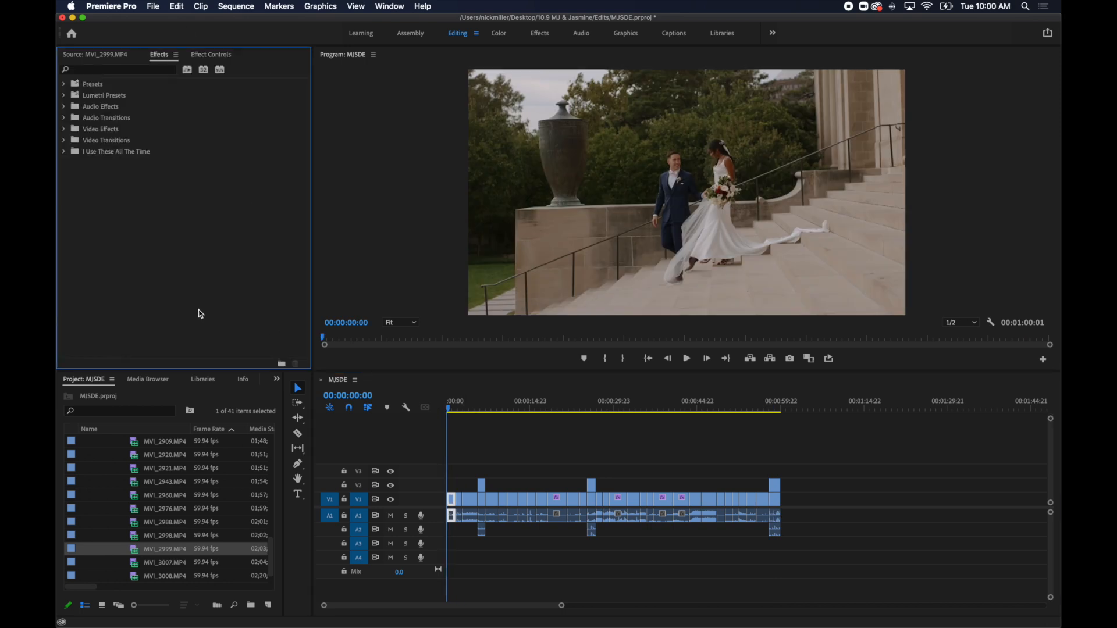
{"action": "scroll", "coordinate": [176, 500], "scroll_direction": "up", "scroll_amount": 5}
{"action": "left_click", "coordinate": [98, 470]}
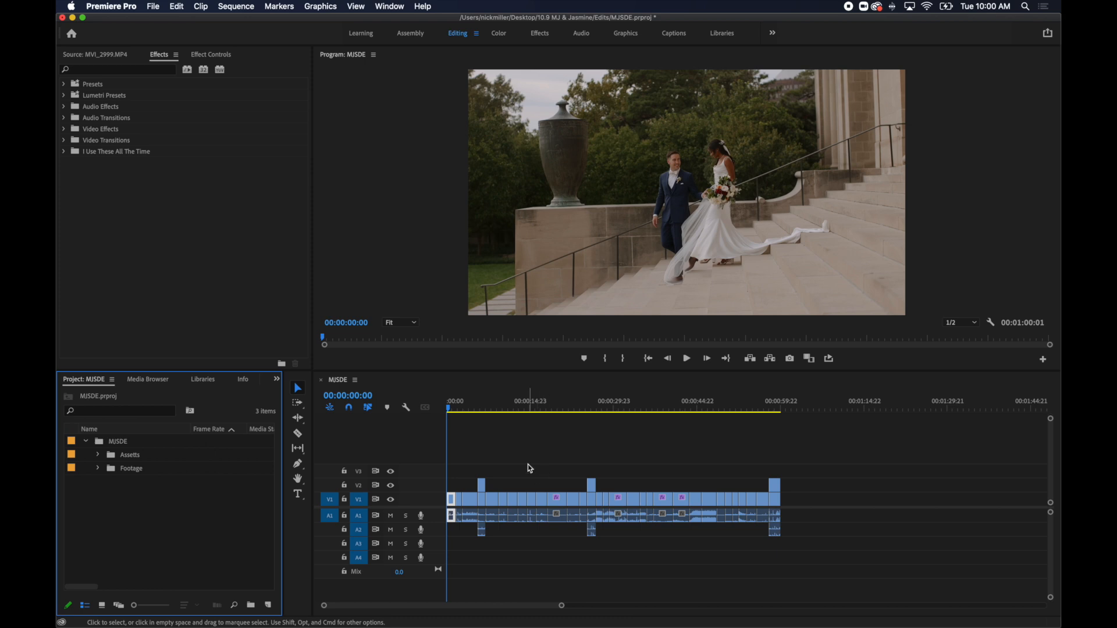
Apply Warp Stabilizer from the I Use These All The Time bin to the opening MVI_2942.MP4 clip.
{"action": "key", "text": "equal"}
{"action": "left_click", "coordinate": [507, 459]}
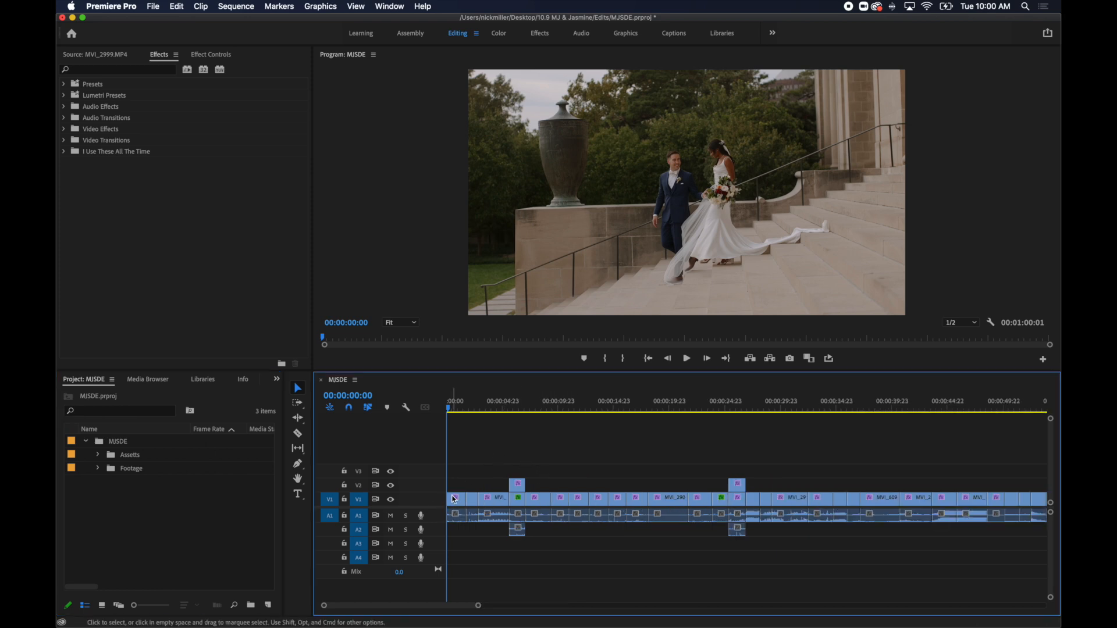
{"action": "key", "text": "super+r"}
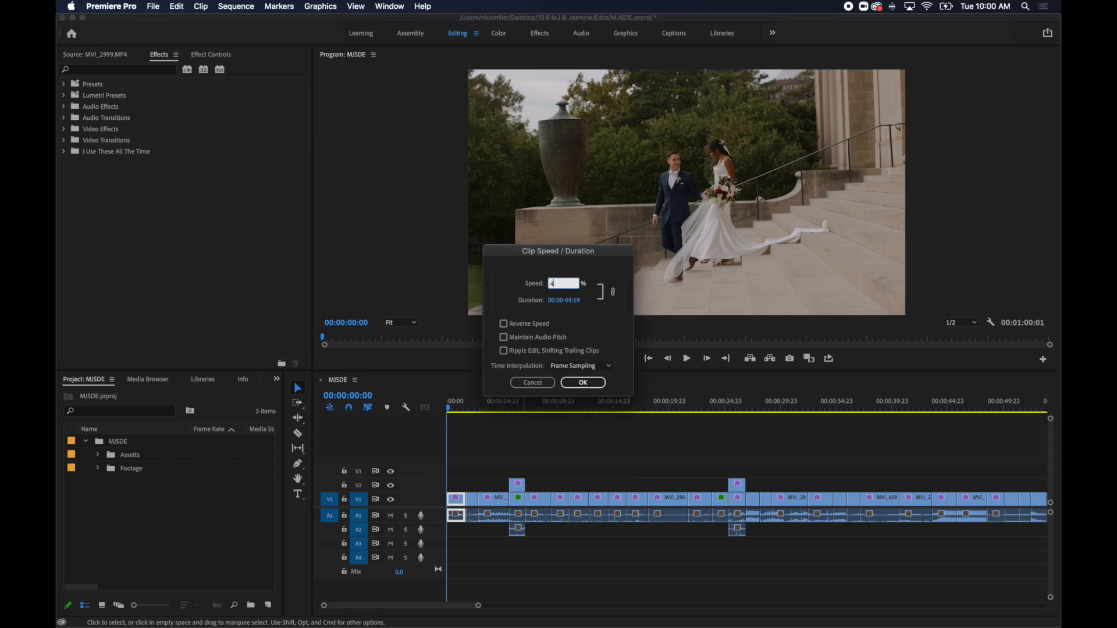
{"action": "left_click", "coordinate": [532, 383]}
{"action": "left_click", "coordinate": [66, 151]}
{"action": "left_click_drag", "start_coordinate": [100, 184], "coordinate": [470, 530]}
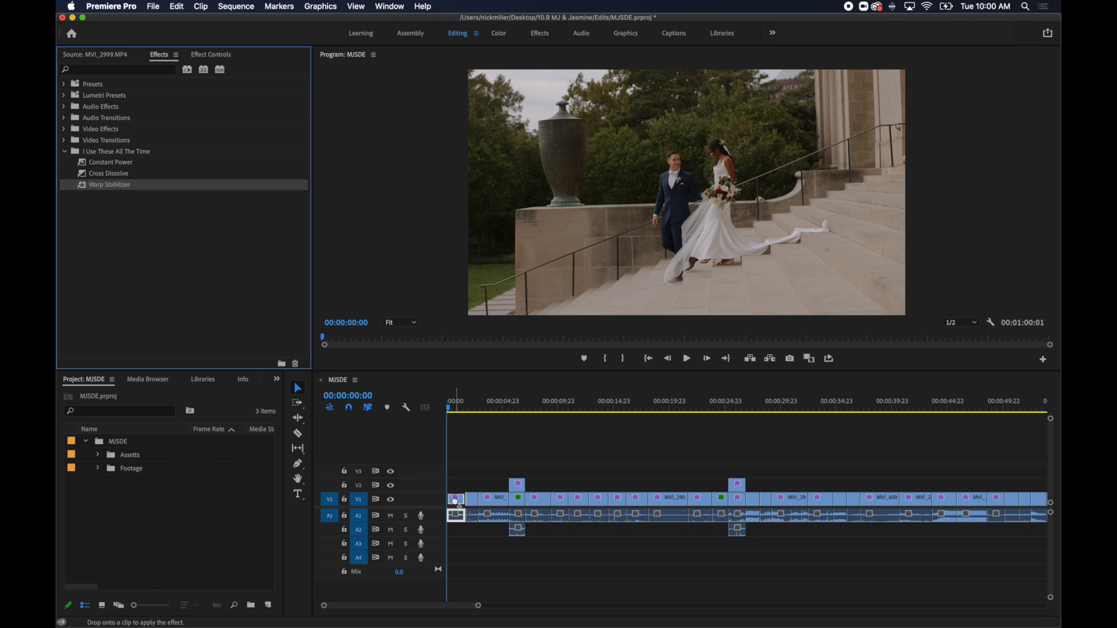
Set the Warp Stabilizer result on MVI_2942.MP4 to No Motion and play the opening up to 00:00:02:14.
{"action": "left_click", "coordinate": [209, 58]}
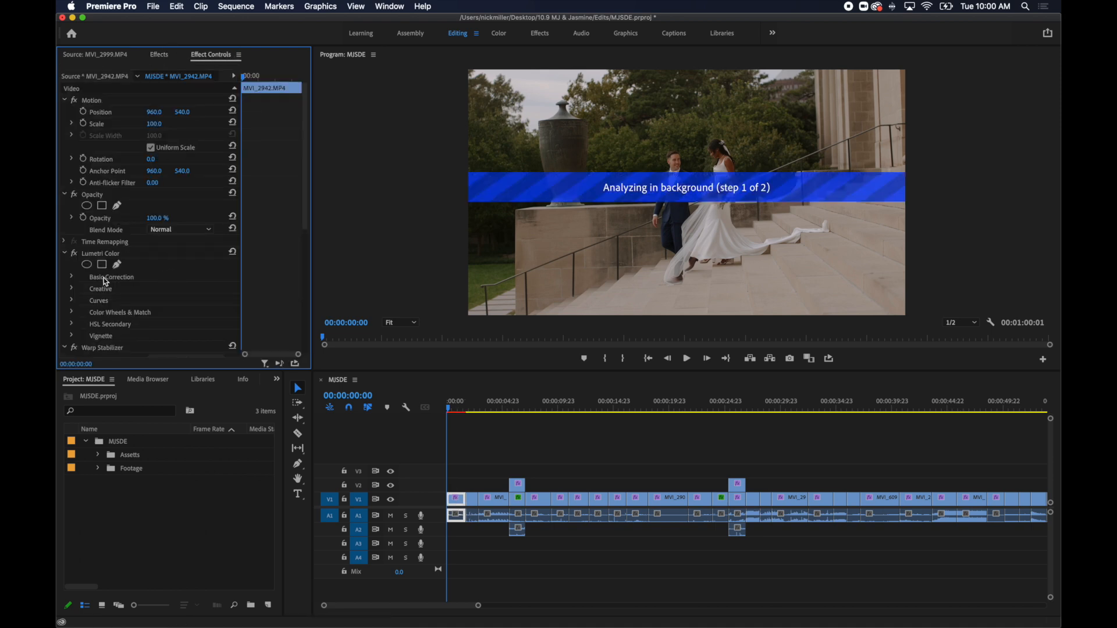
{"action": "left_click", "coordinate": [64, 254]}
{"action": "left_click", "coordinate": [178, 312]}
{"action": "left_click", "coordinate": [174, 323]}
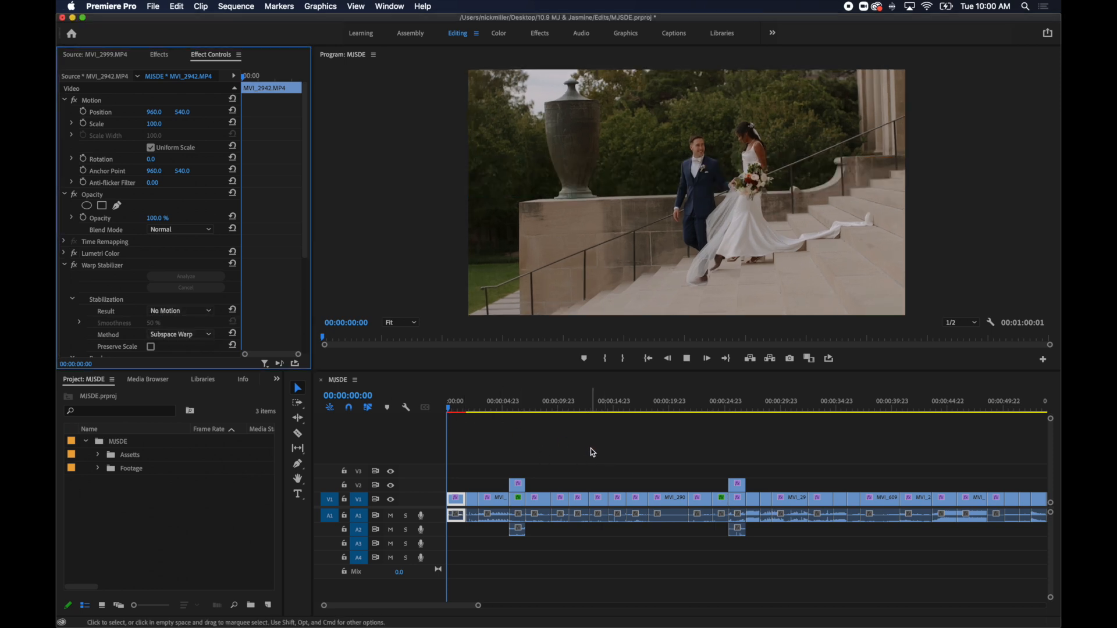
{"action": "key", "text": "space"}
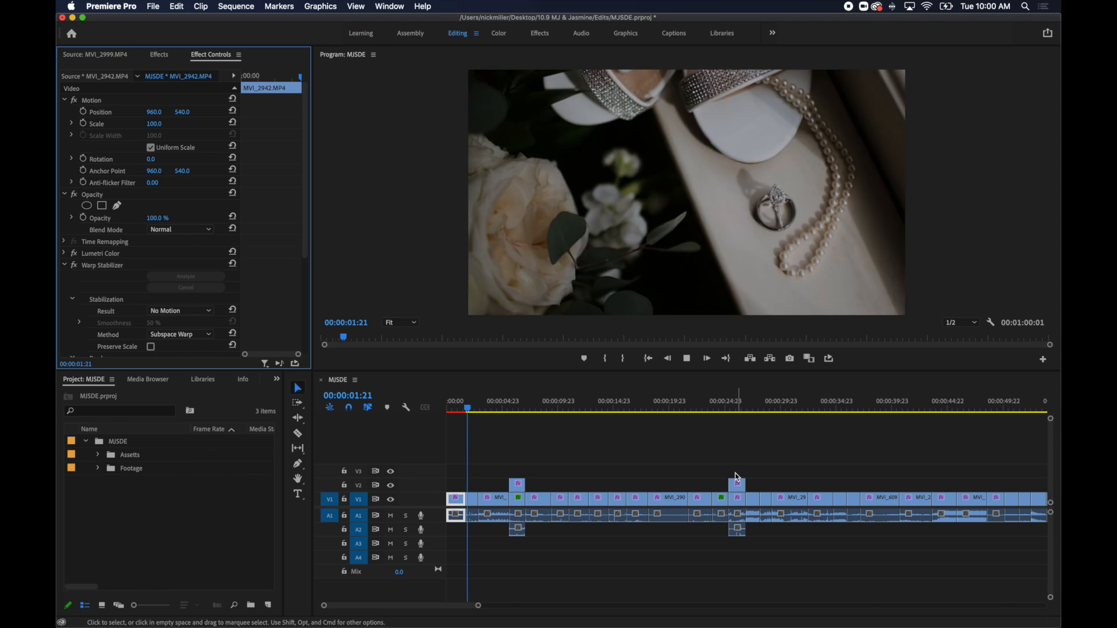
{"action": "key", "text": "space"}
{"action": "key", "text": "space"}
Slow the shoes-and-ring clip near 00:00:02:14 to 40% speed and play it back.
{"action": "left_click", "coordinate": [159, 55]}
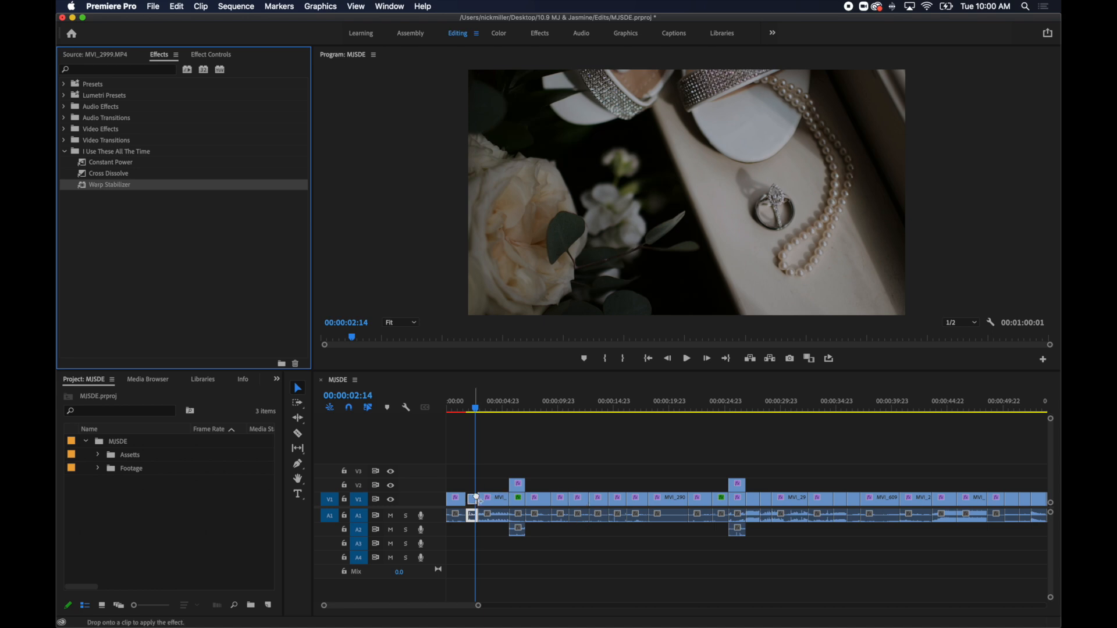
{"action": "left_click", "coordinate": [472, 493]}
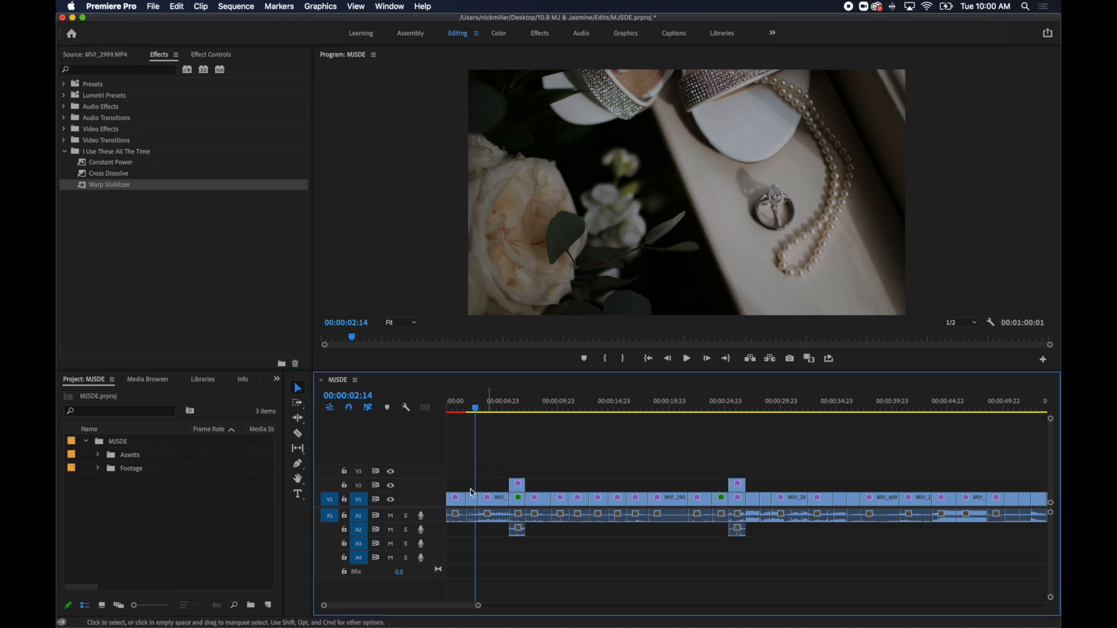
{"action": "key", "text": "super+r"}
{"action": "type", "text": "40"}
{"action": "key", "text": "Return"}
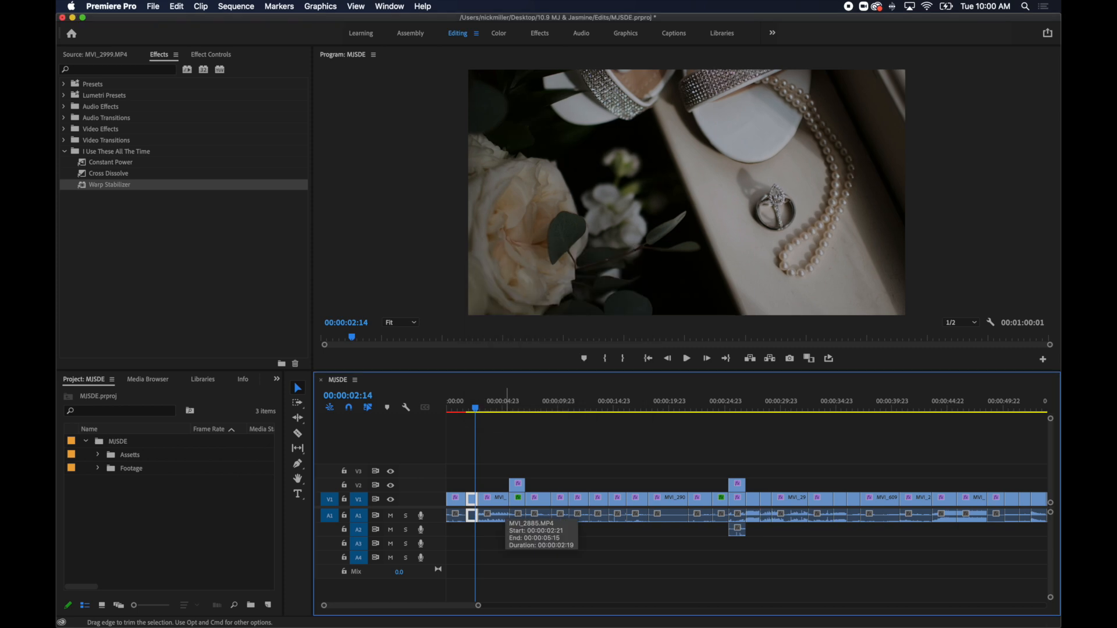
{"action": "left_click", "coordinate": [469, 413]}
{"action": "key", "text": "space"}
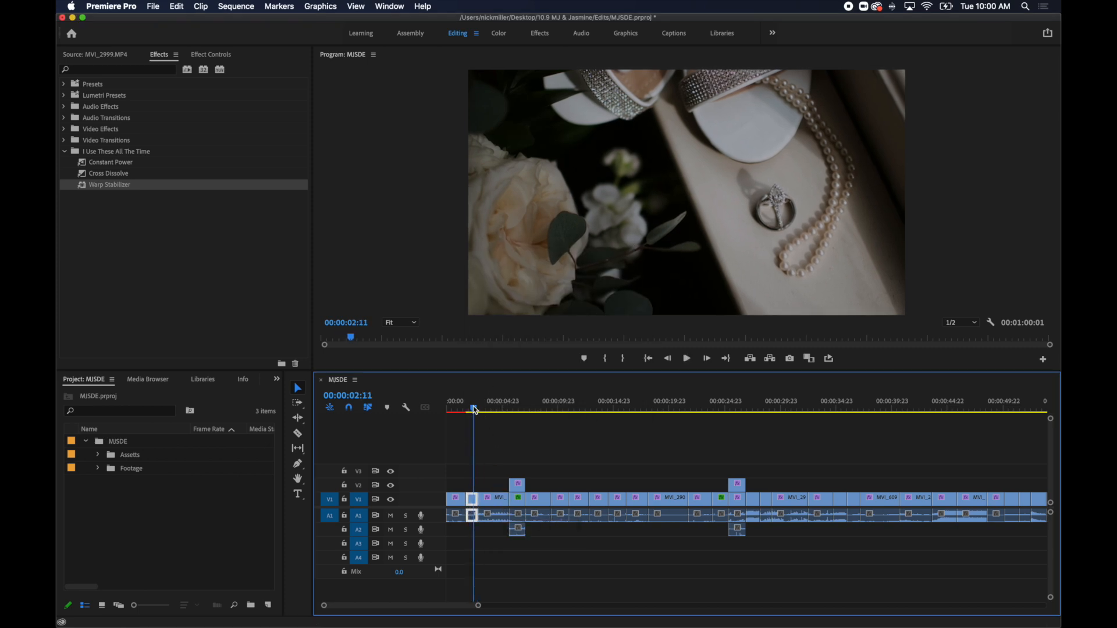
Nest the shoes-and-ring clip as Nested Sequence 01 and apply Warp Stabilizer to the nest.
{"action": "key", "text": "n"}
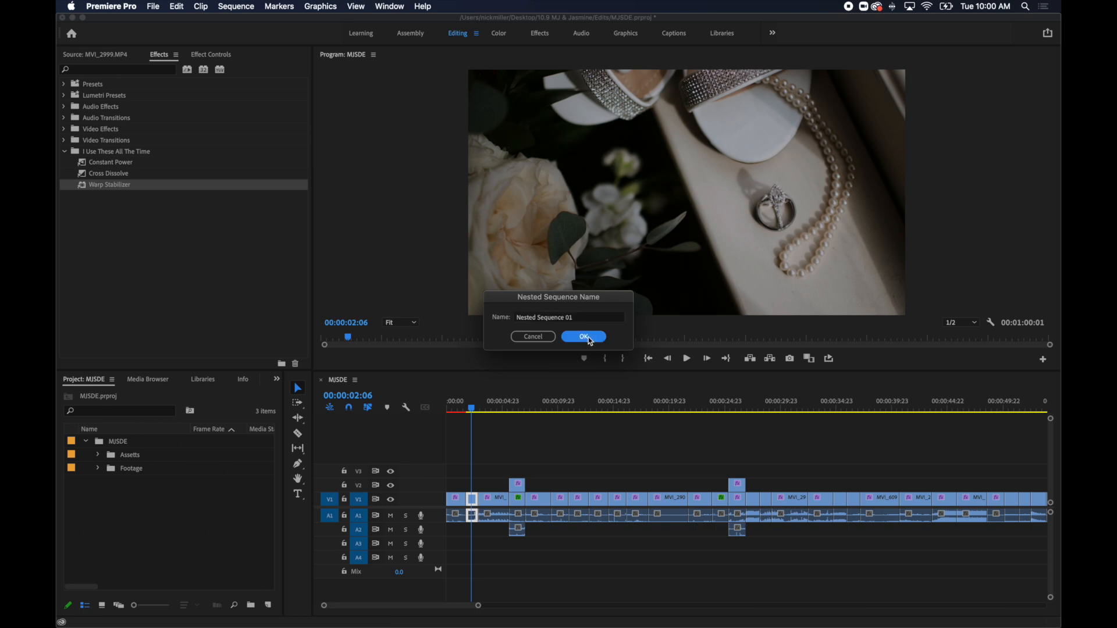
{"action": "left_click", "coordinate": [585, 337]}
{"action": "left_click_drag", "start_coordinate": [117, 185], "coordinate": [416, 447]}
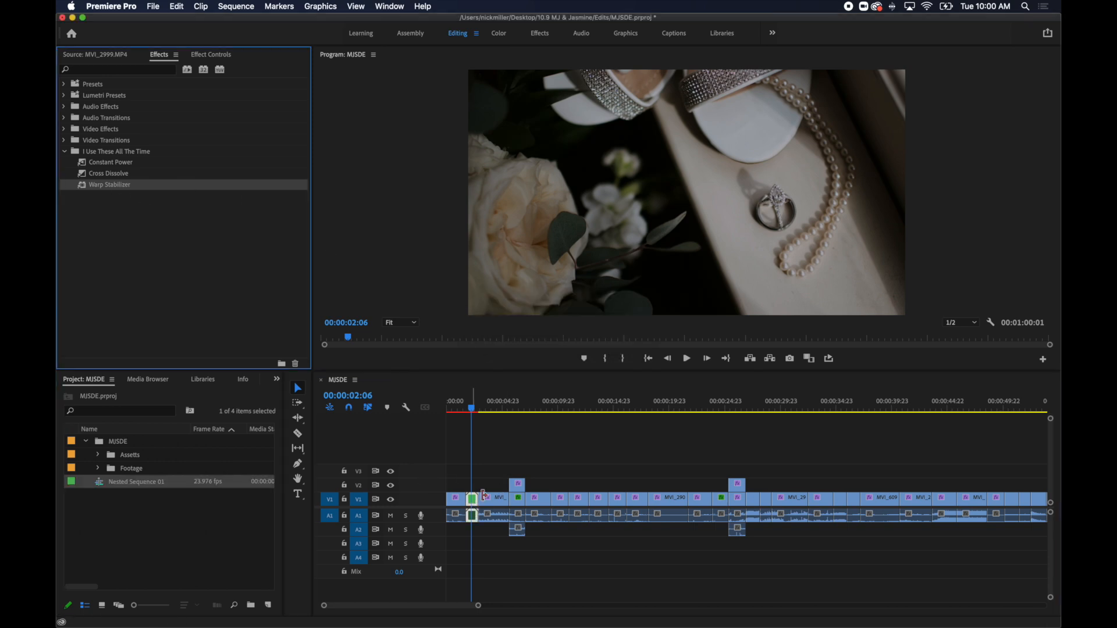
{"action": "left_click_drag", "start_coordinate": [484, 495], "coordinate": [484, 496]}
Set the Warp Stabilizer result on Nested Sequence 01 to No Motion and play on to 00:00:06:09.
{"action": "left_click", "coordinate": [210, 55]}
{"action": "left_click", "coordinate": [180, 299]}
{"action": "left_click", "coordinate": [177, 323]}
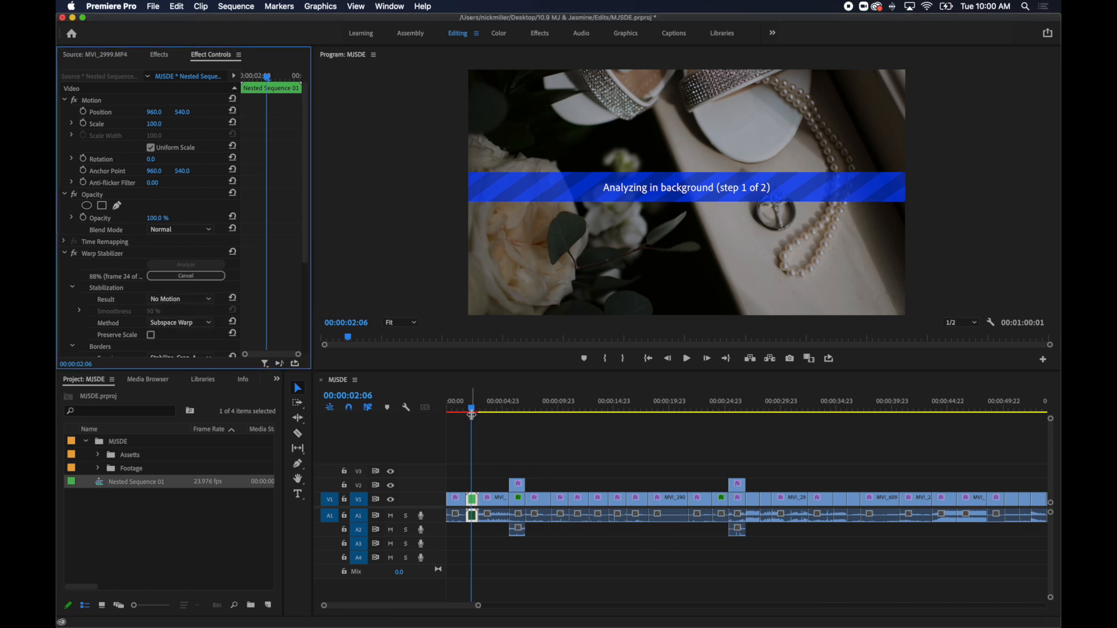
{"action": "left_click_drag", "start_coordinate": [474, 413], "coordinate": [469, 415]}
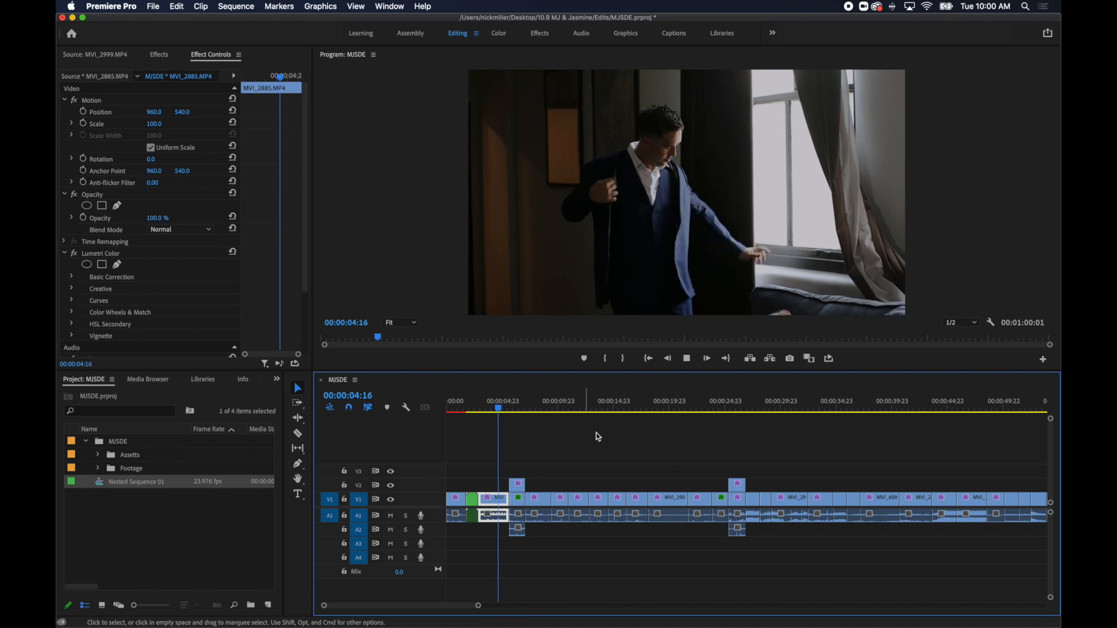
{"action": "key", "text": "space"}
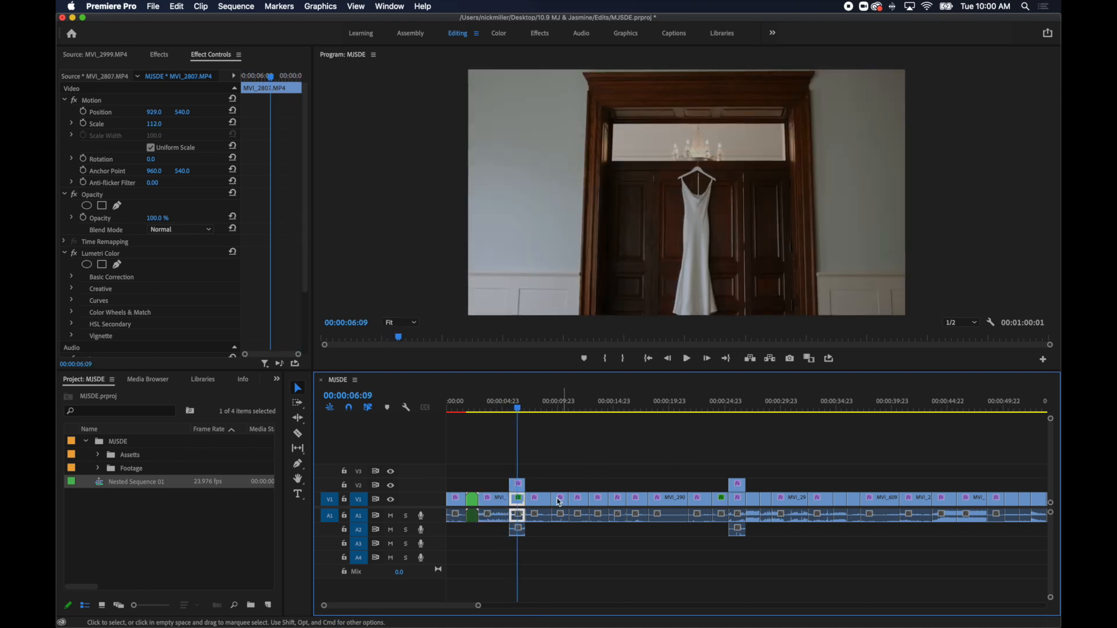
Slow the dress clip MVI_2808.MP4 on V2 to 40% speed and trim its end to match the V1 clip below.
{"action": "key", "text": "super+r"}
{"action": "type", "text": "40"}
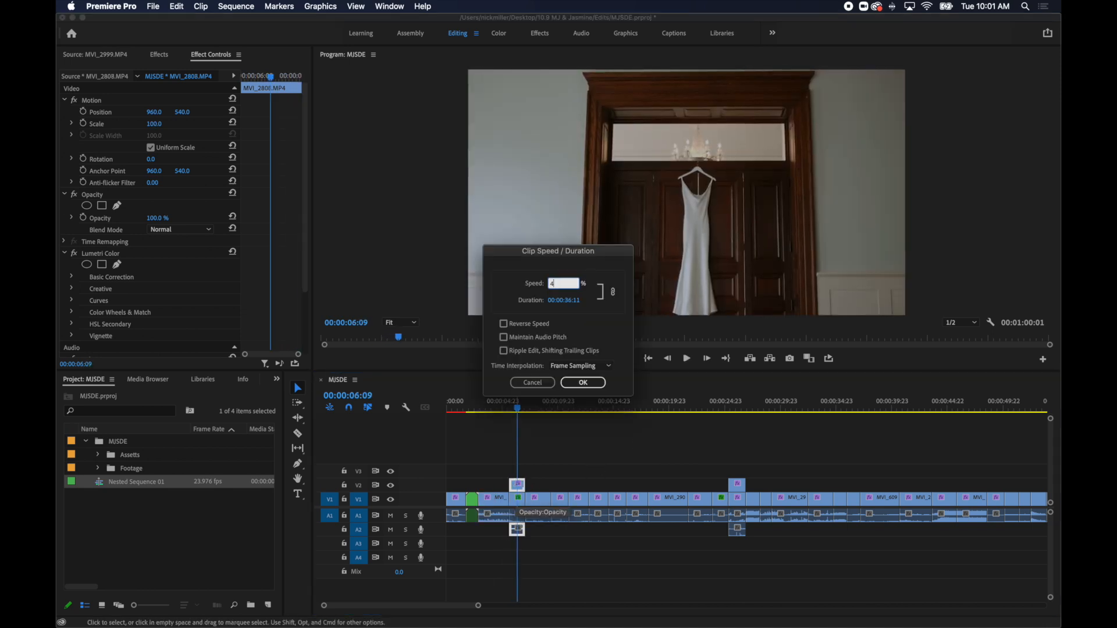
{"action": "key", "text": "Return"}
{"action": "left_click_drag", "start_coordinate": [547, 489], "coordinate": [525, 486]}
Play on through the bride's dressing shots and slow MVI_2825.MP4 to 40% speed.
{"action": "key", "text": "space"}
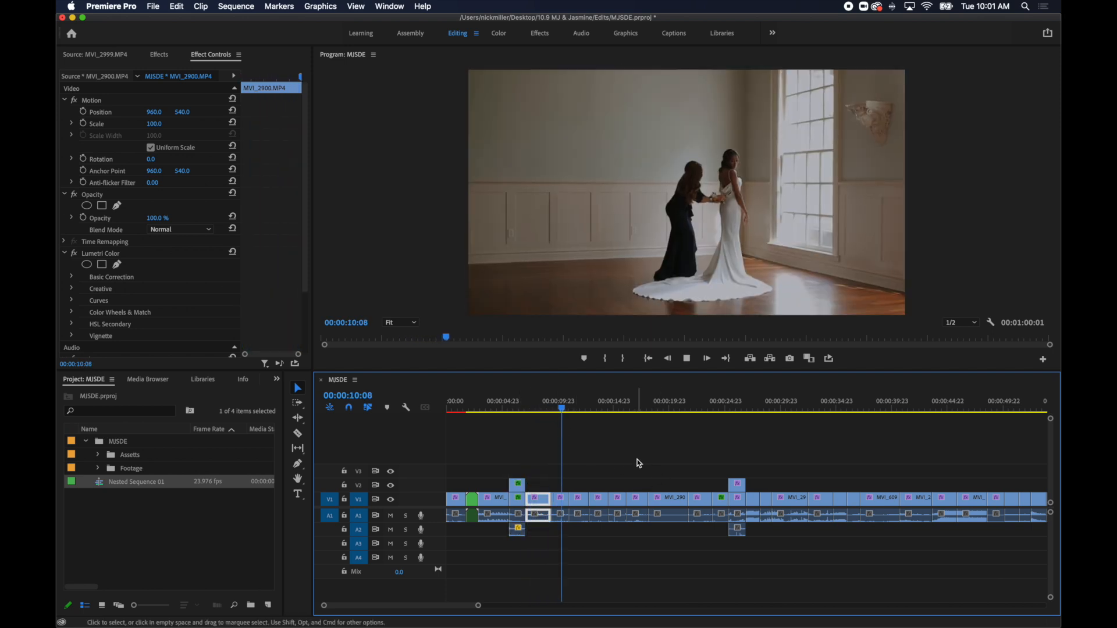
{"action": "key", "text": "space"}
{"action": "key", "text": "super+r"}
{"action": "type", "text": "40"}
{"action": "key", "text": "Return"}
Play from MVI_2825.MP4 into the earring shot and place the playhead at 00:00:15:10 in MVI_2836.MP4.
{"action": "left_click", "coordinate": [571, 410]}
{"action": "key", "text": "space"}
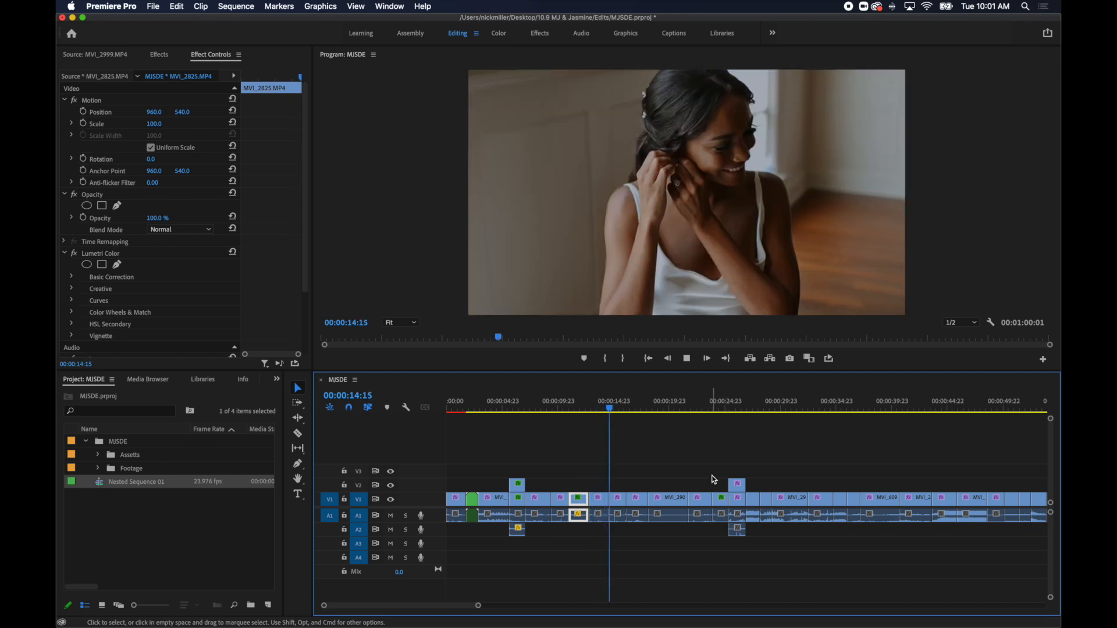
{"action": "left_click", "coordinate": [625, 401]}
{"action": "mouse_move", "coordinate": [624, 402]}
{"action": "left_mouse_down"}
{"action": "mouse_move", "coordinate": [607, 417]}
{"action": "mouse_move", "coordinate": [627, 417]}
{"action": "mouse_move", "coordinate": [606, 416]}
{"action": "mouse_move", "coordinate": [619, 417]}
{"action": "left_mouse_up"}
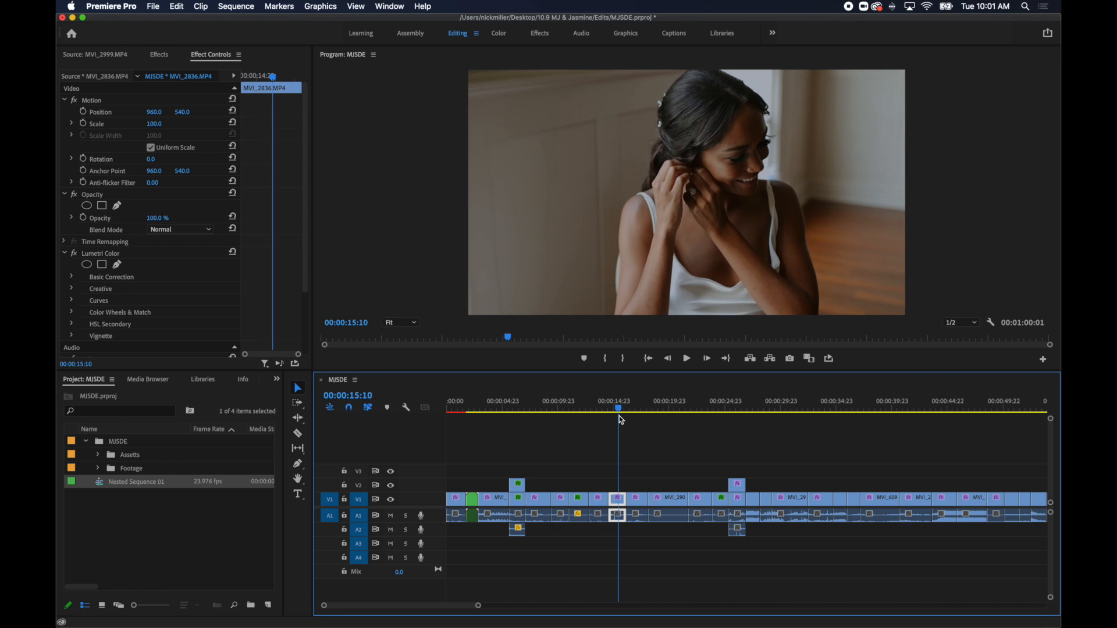
Split MVI_2836.MP4 at 00:00:15:10, ripple-delete its first part, and go to the start of the remaining piece.
{"action": "key", "text": "c"}
{"action": "left_click", "coordinate": [618, 499]}
{"action": "key", "text": "v"}
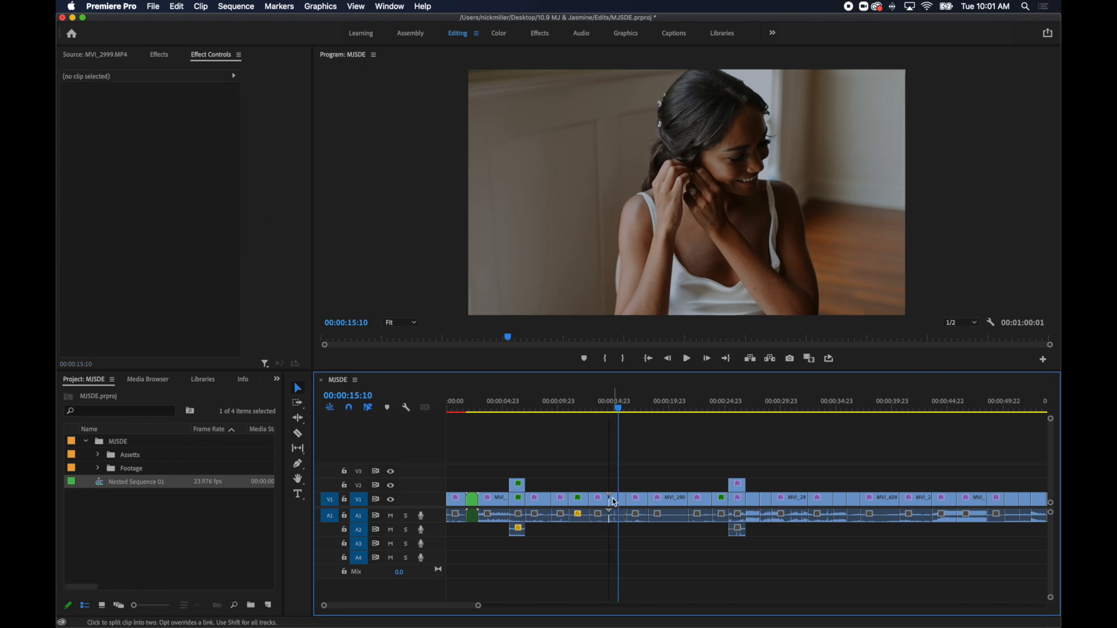
{"action": "left_click", "coordinate": [613, 499]}
{"action": "key", "text": "shift+Delete"}
{"action": "key", "text": "Up"}
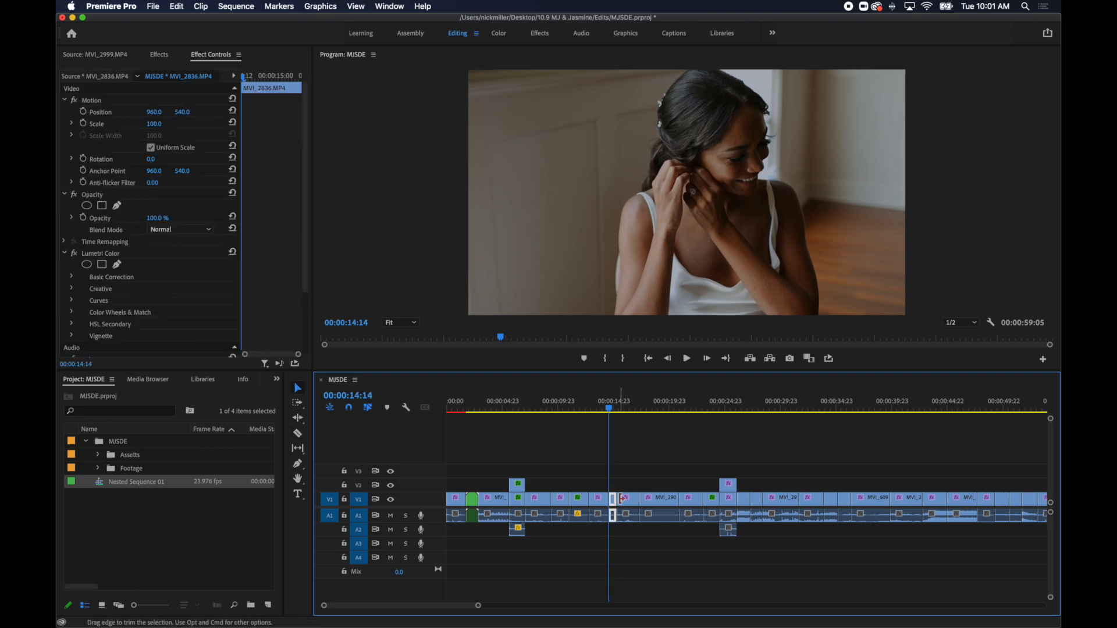
Shift all clips following MVI_2836.MP4 to a later time and extend its end to about 00:00:15:21.
{"action": "left_click", "coordinate": [639, 469]}
{"action": "left_click_drag", "start_coordinate": [624, 452], "coordinate": [939, 569]}
{"action": "left_click_drag", "start_coordinate": [546, 502], "coordinate": [562, 499]}
{"action": "key", "text": "equal"}
{"action": "key", "text": "equal"}
{"action": "left_click_drag", "start_coordinate": [781, 497], "coordinate": [808, 497]}
Review the extended MVI_2836.MP4, remove the gap before MVI_2979.MP4, and replay the earring shot from its start.
{"action": "key", "text": "space"}
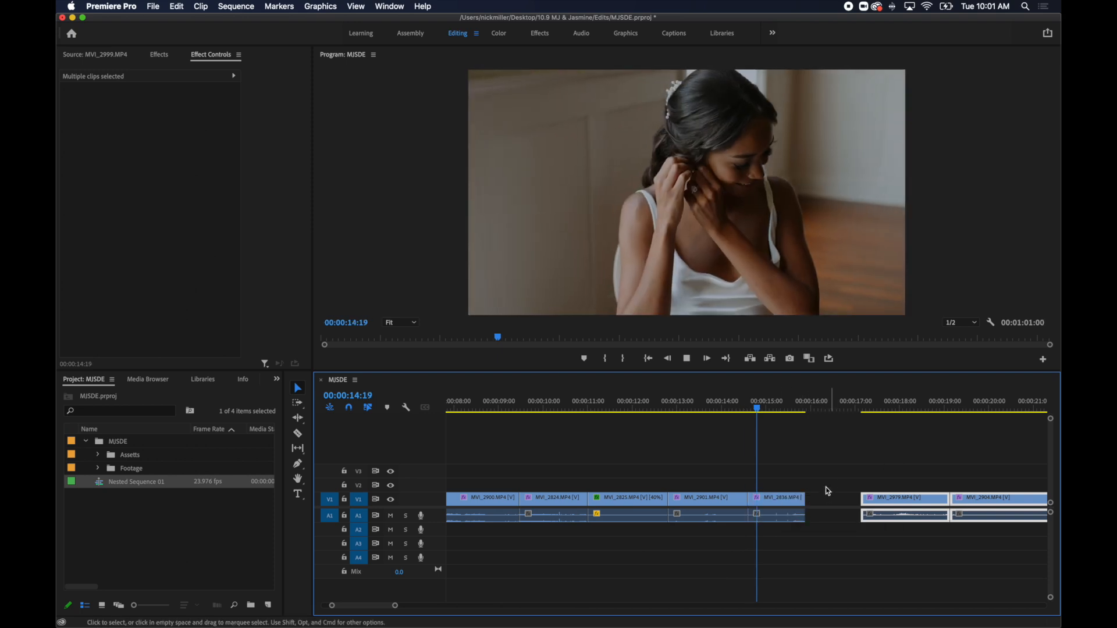
{"action": "key", "text": "space"}
{"action": "left_click", "coordinate": [832, 505]}
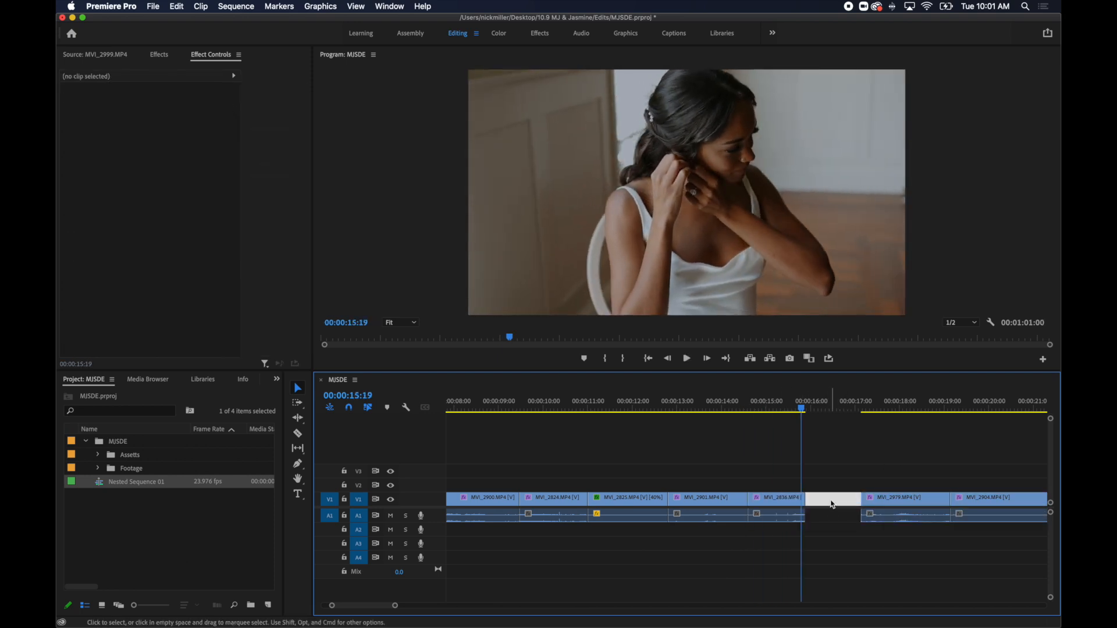
{"action": "key", "text": "Delete"}
{"action": "key", "text": "Up"}
{"action": "key", "text": "space"}
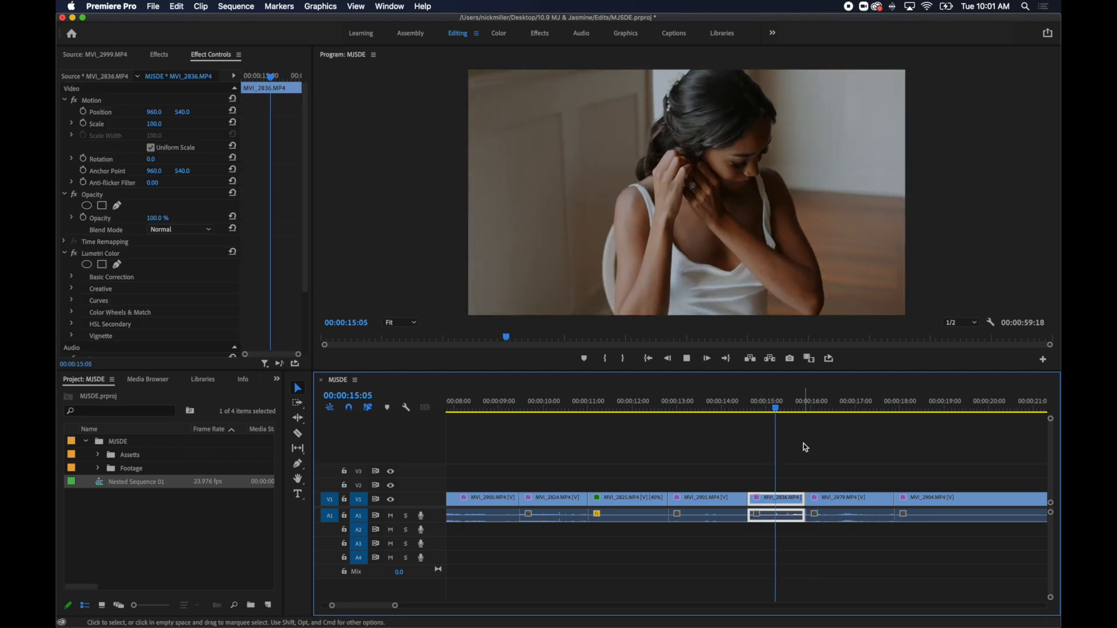
Split MVI_2979.MP4 at 00:00:16:18 and ripple-delete its first part.
{"action": "key", "text": "space"}
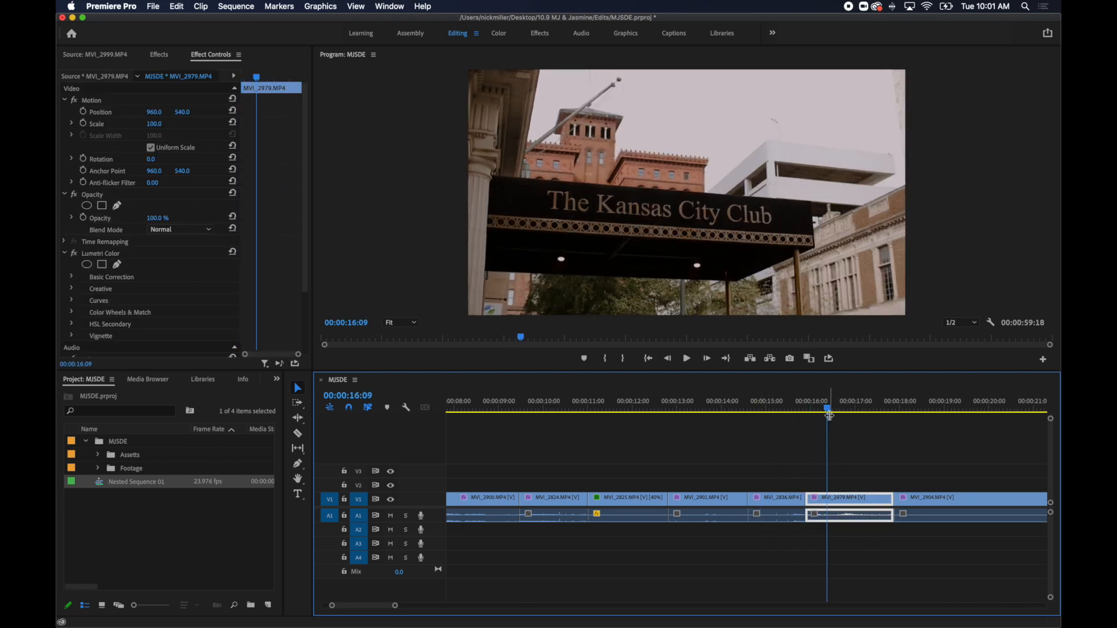
{"action": "key", "text": "space"}
{"action": "key", "text": "space"}
{"action": "key", "text": "Right"}
{"action": "key", "text": "super+k"}
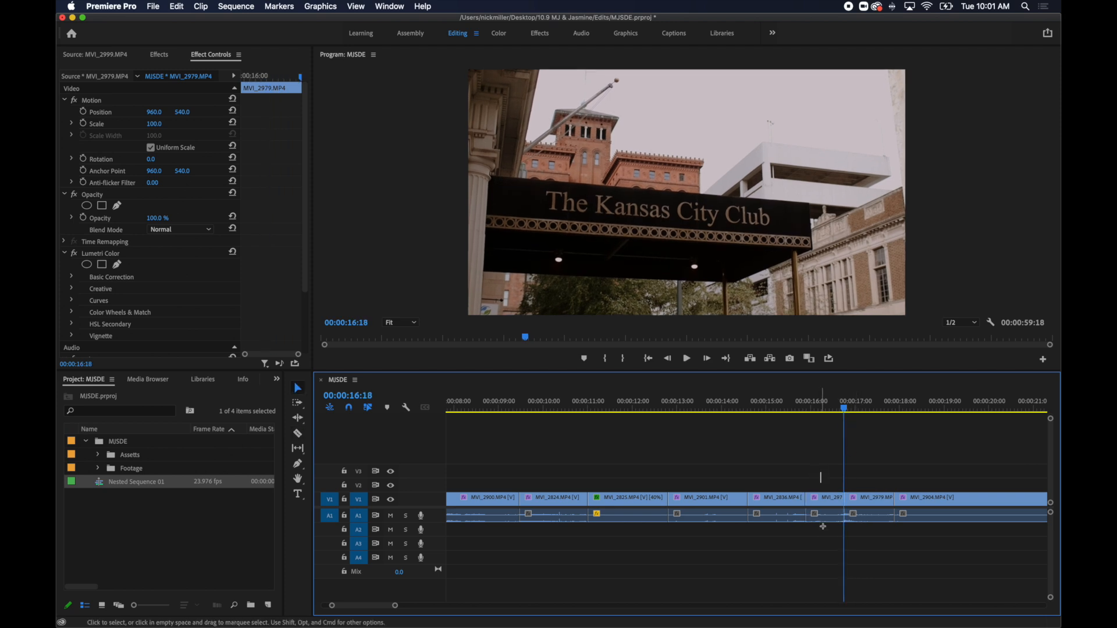
{"action": "key", "text": "q"}
Set the remaining MVI_2979.MP4 piece to 40% speed and review the edit up to the couple's embrace in MVI_2909.MP4.
{"action": "key", "text": "super+r"}
{"action": "type", "text": "40"}
{"action": "key", "text": "Return"}
{"action": "key", "text": "space"}
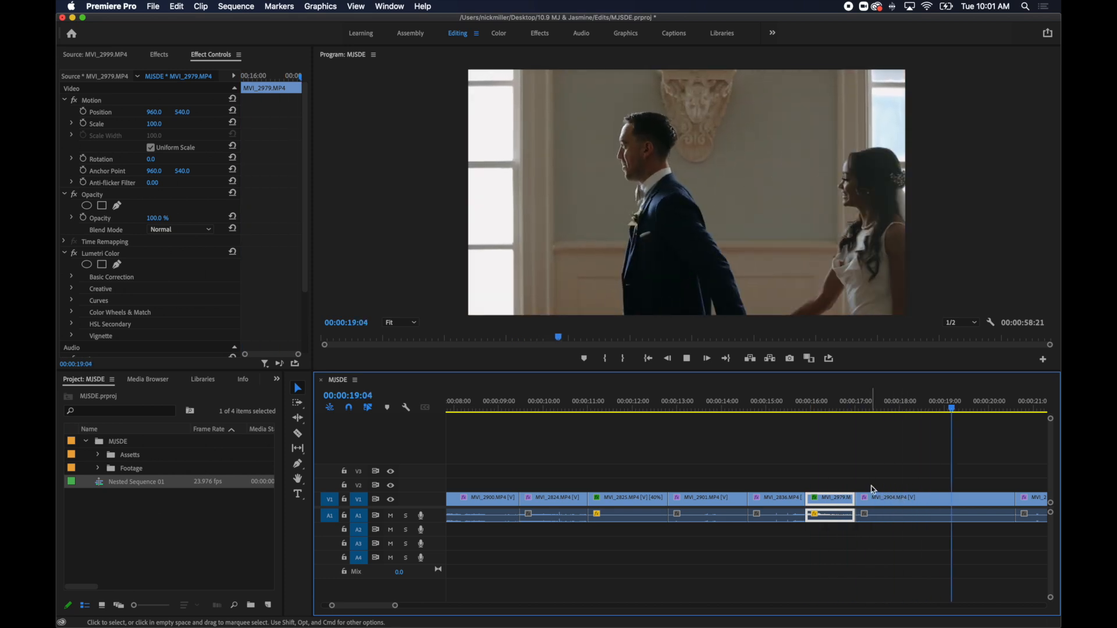
{"action": "key", "text": "minus"}
{"action": "key", "text": "minus"}
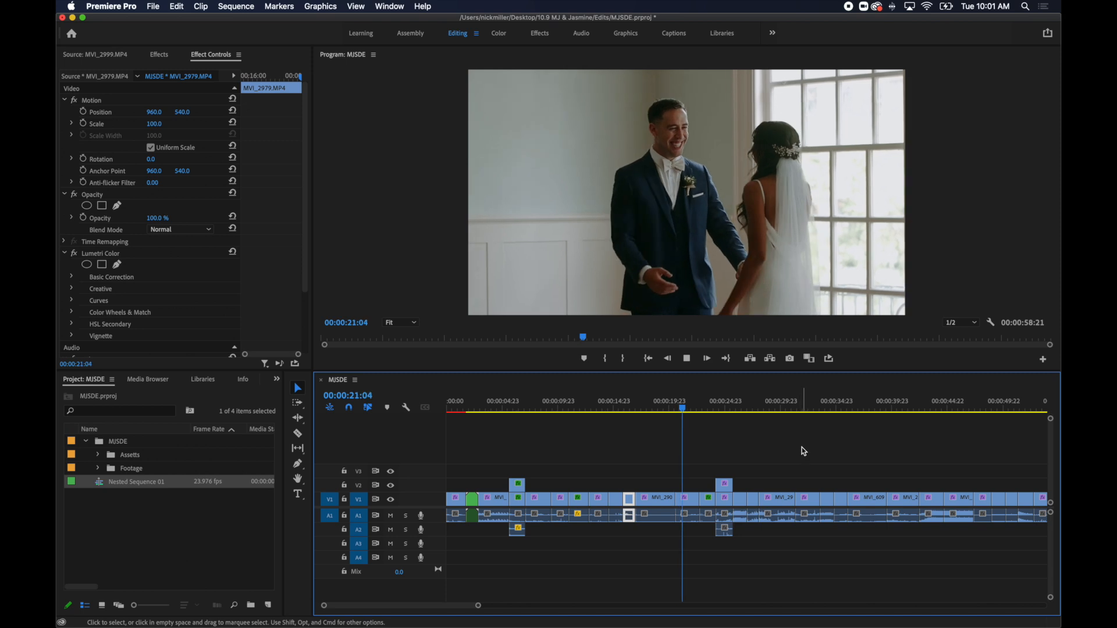
{"action": "key", "text": "space"}
Try MVI_2909.MP4 at 40% speed and replay it from its start.
{"action": "key", "text": "super+r"}
{"action": "type", "text": "50"}
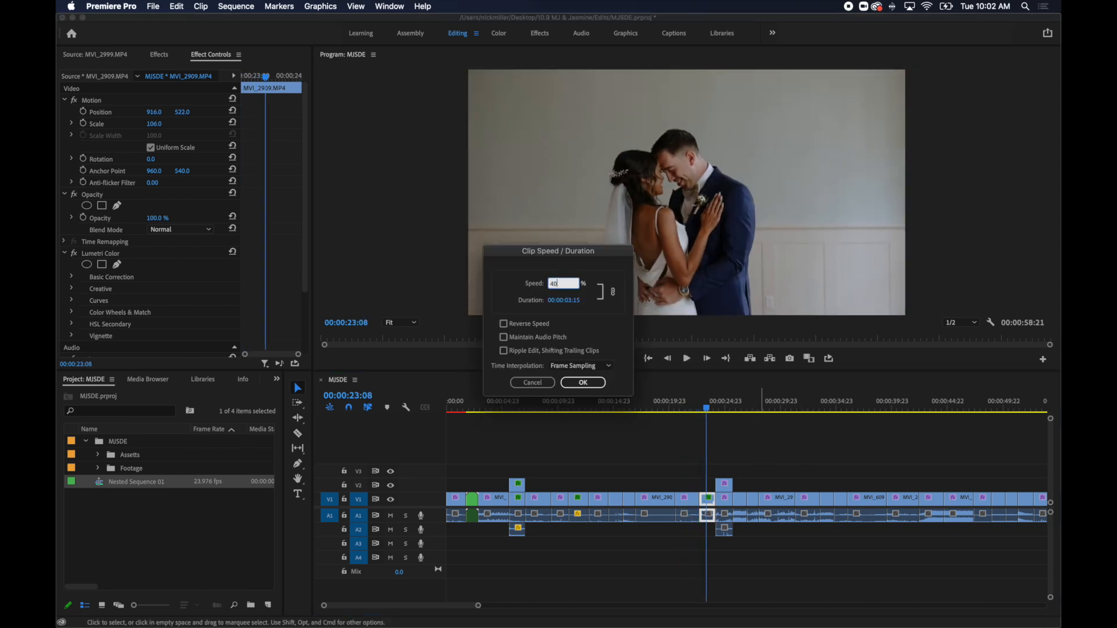
{"action": "key", "text": "Return"}
{"action": "left_click", "coordinate": [700, 412]}
{"action": "key", "text": "space"}
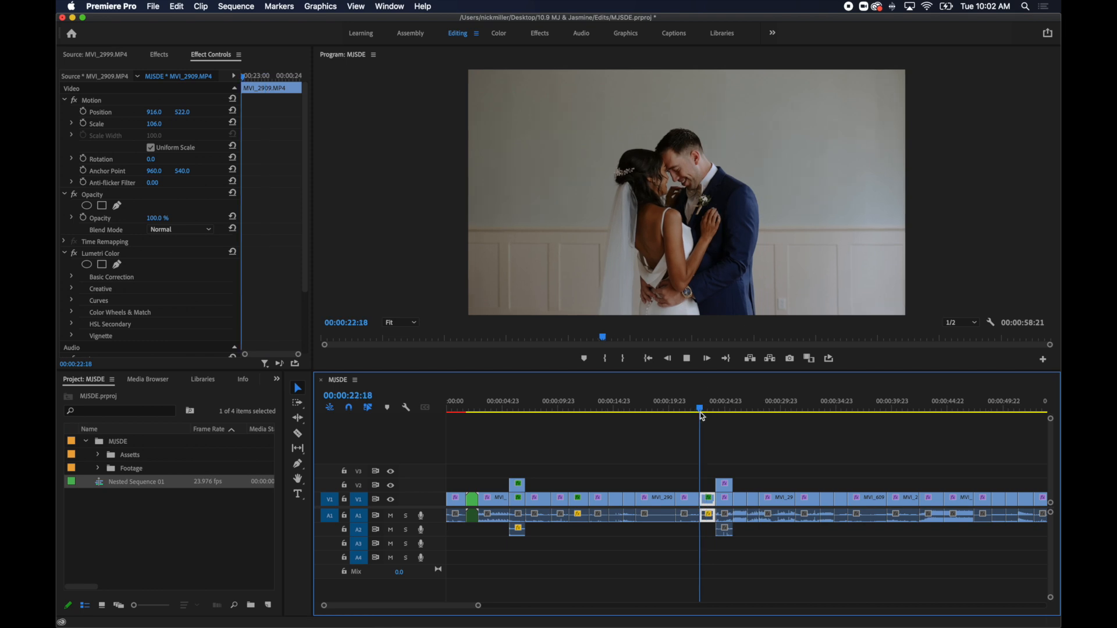
{"action": "key", "text": "space"}
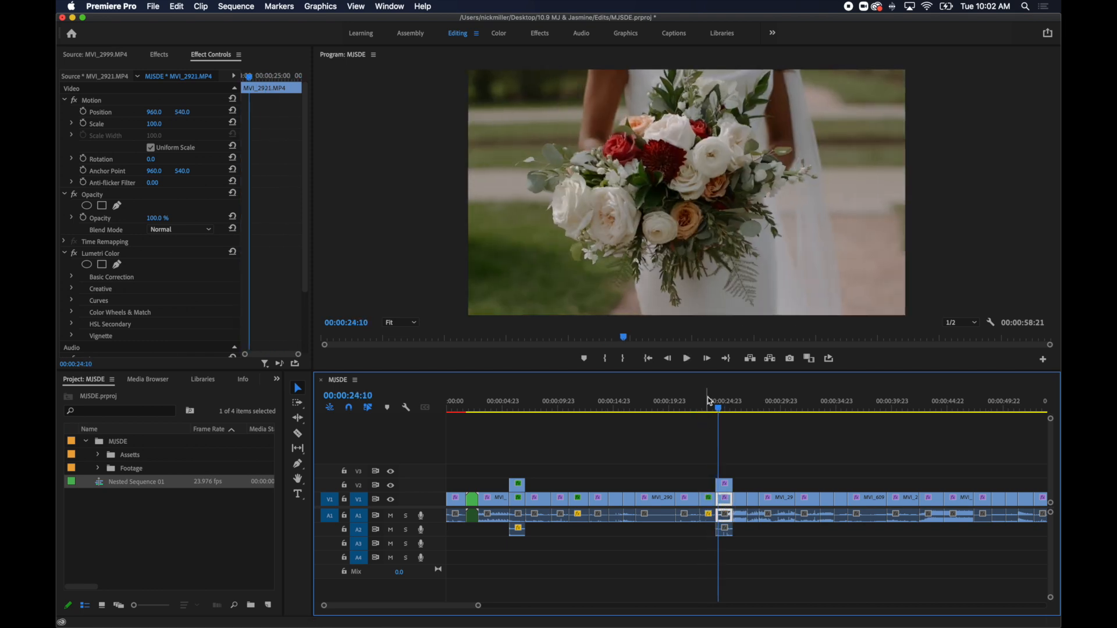
{"action": "left_click", "coordinate": [707, 412]}
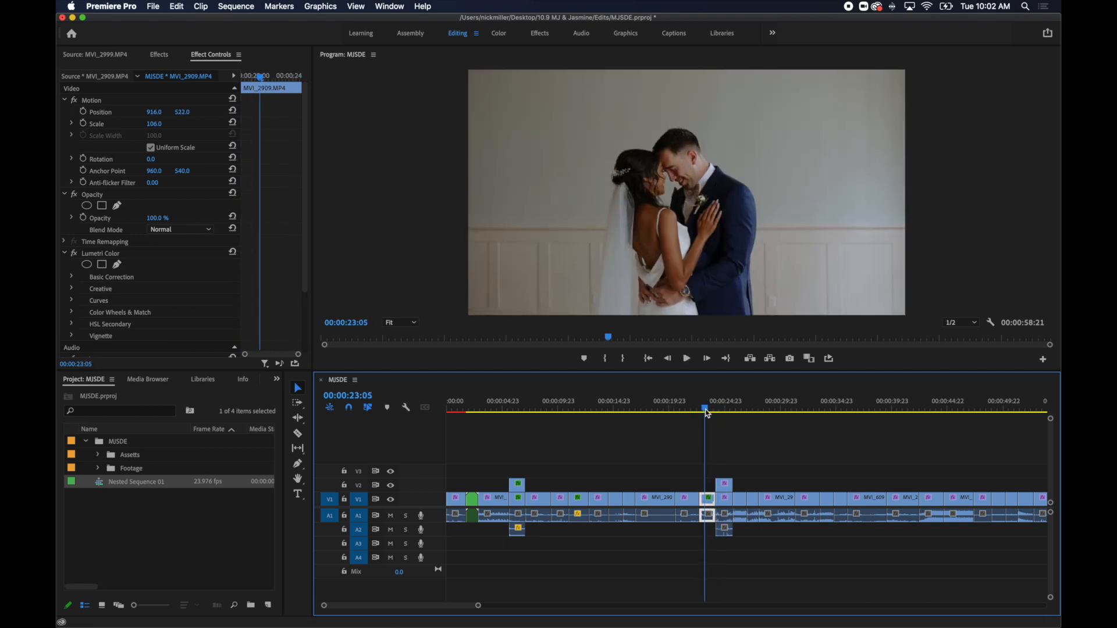
Apply the Warp Stabilizer effect to MVI_2909.MP4.
{"action": "left_click", "coordinate": [727, 437]}
{"action": "left_click", "coordinate": [709, 500]}
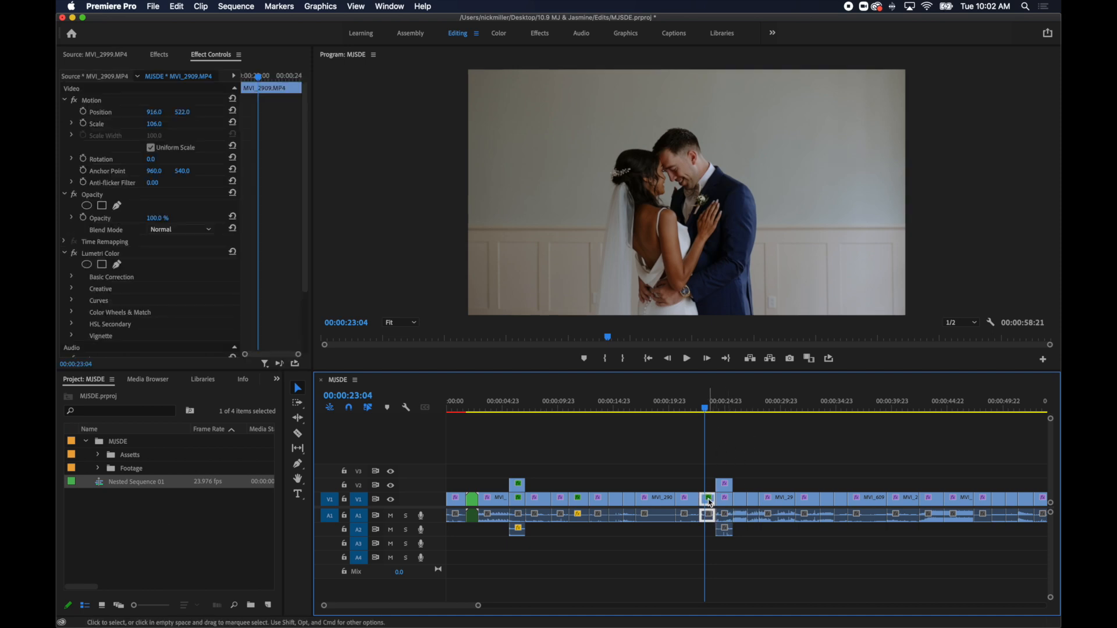
{"action": "left_click", "coordinate": [735, 450]}
{"action": "left_click", "coordinate": [713, 501]}
{"action": "key", "text": "super+r"}
{"action": "left_click", "coordinate": [531, 383]}
{"action": "left_click", "coordinate": [159, 54]}
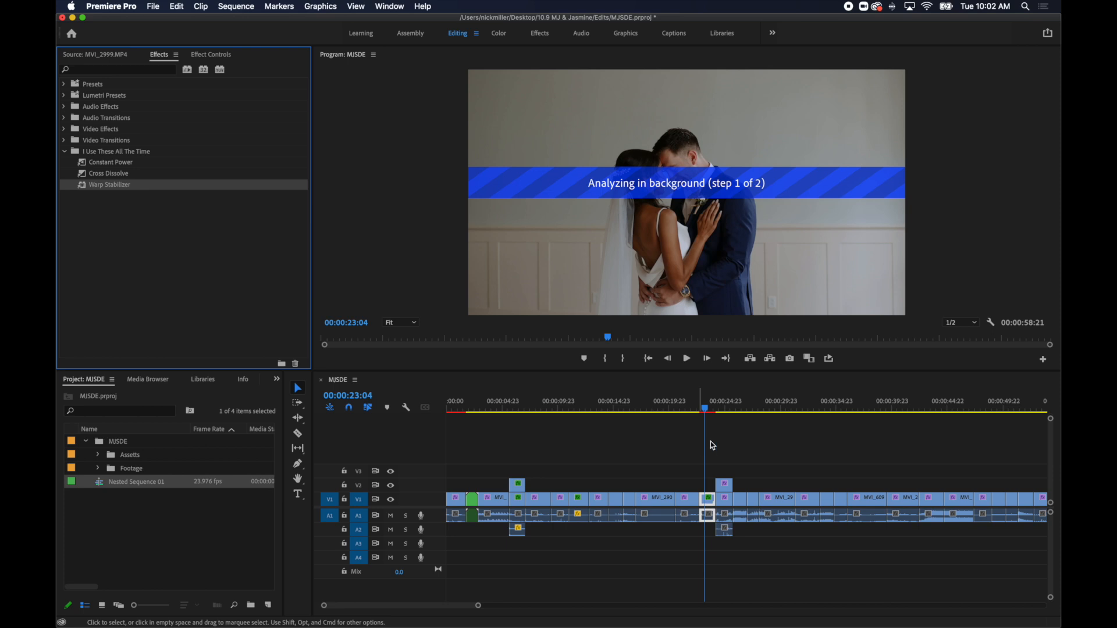
Play the stabilized MVI_2909.MP4 from its start and continue into the bouquet shot.
{"action": "scroll", "coordinate": [710, 412], "scroll_direction": "right", "scroll_amount": 1}
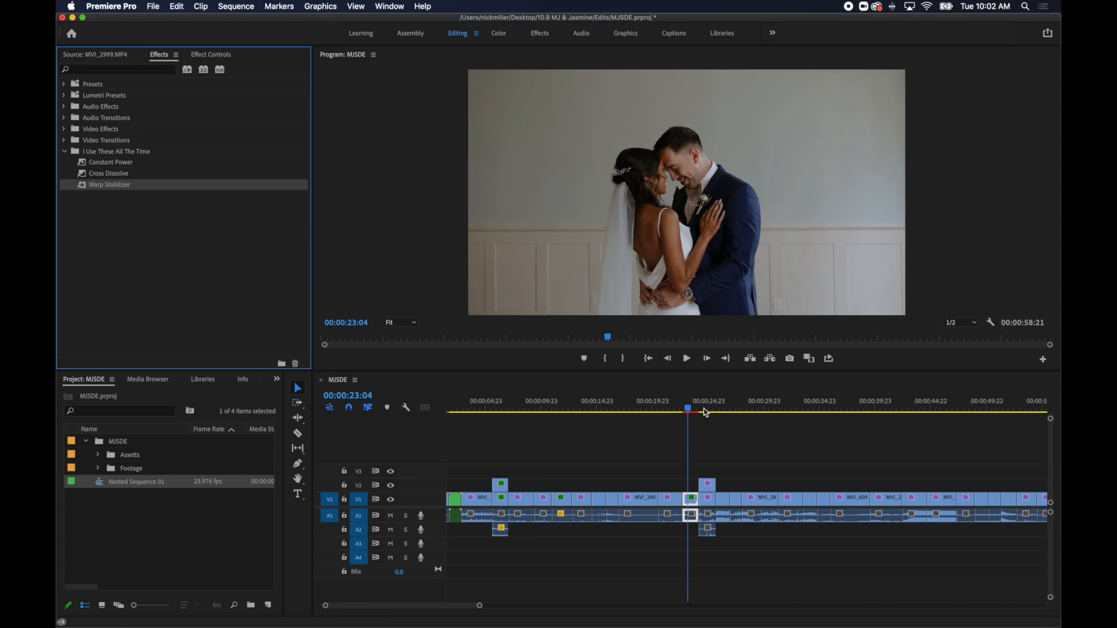
{"action": "left_click", "coordinate": [683, 410]}
{"action": "key", "text": "space"}
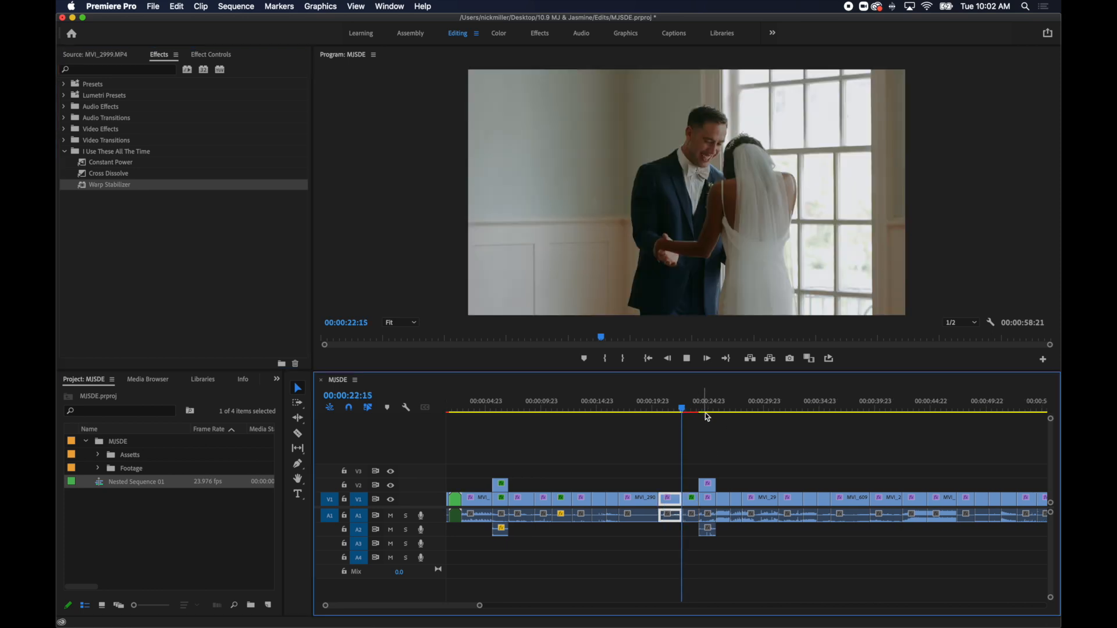
{"action": "key", "text": "space"}
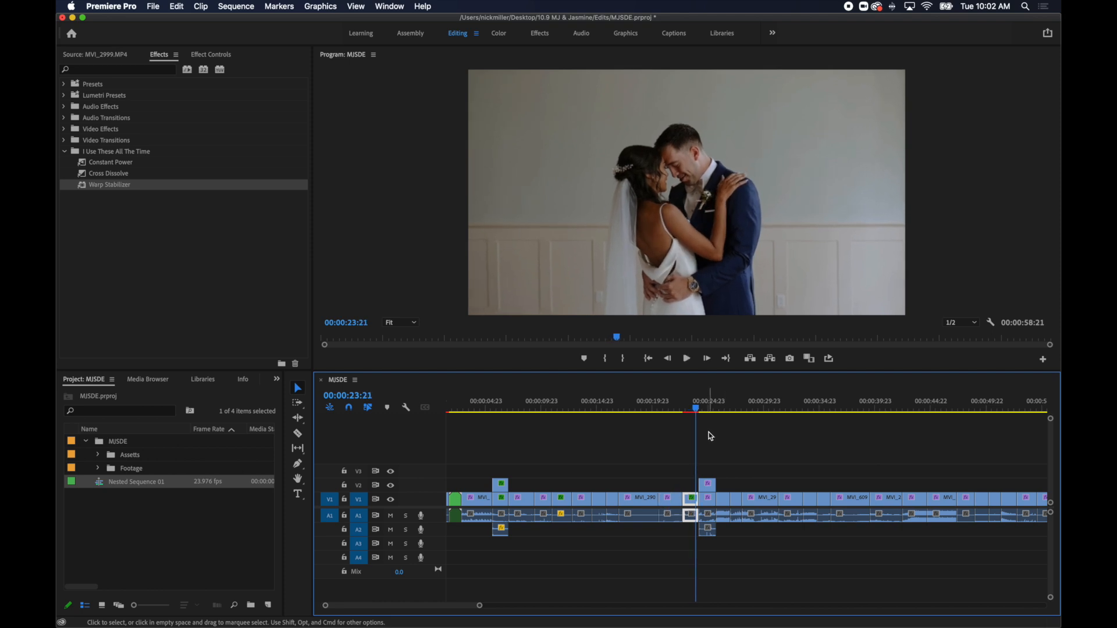
{"action": "left_click", "coordinate": [724, 427]}
{"action": "left_click_drag", "start_coordinate": [685, 417], "coordinate": [684, 414]}
{"action": "key", "text": "space"}
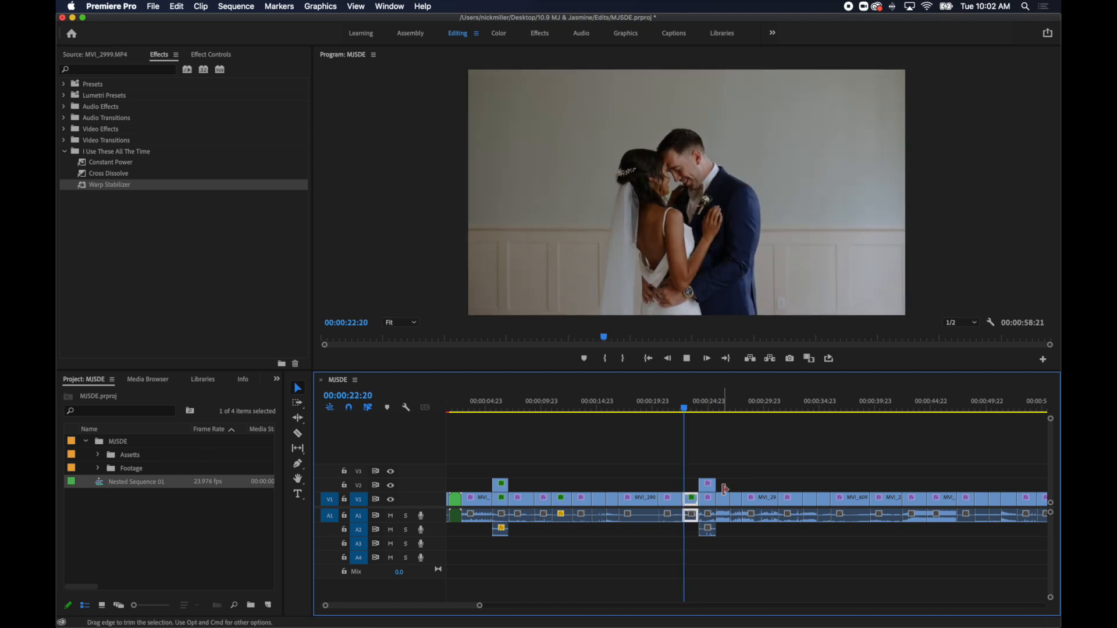
{"action": "key", "text": "space"}
{"action": "key", "text": "space"}
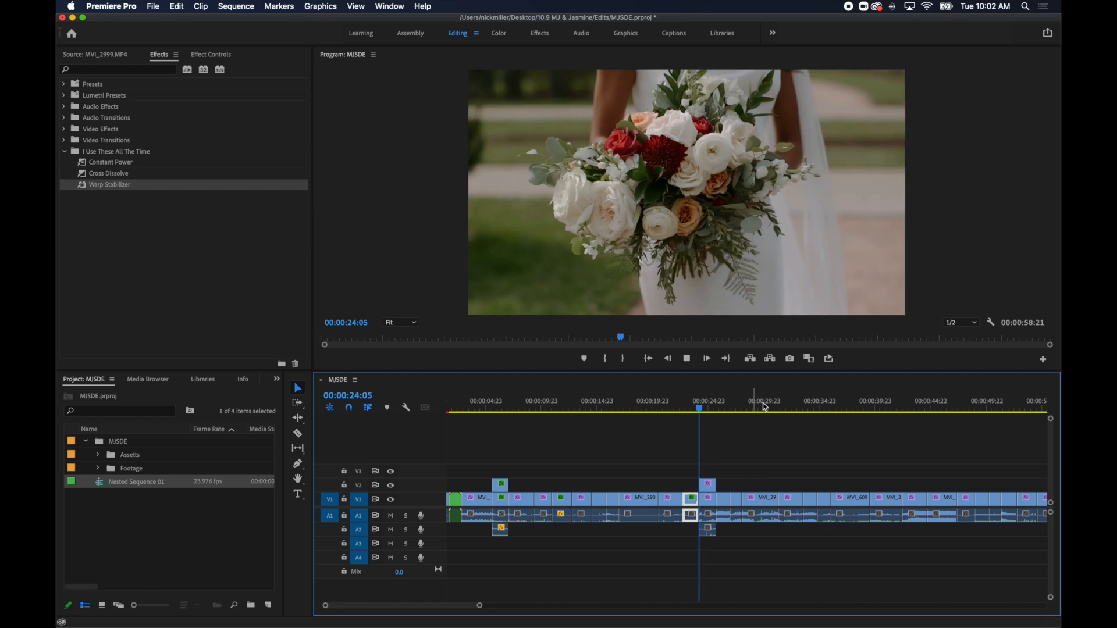
Set the bouquet clip MVI_2922.MP4 on V2 to 40% speed and remove the part extending past MVI_2921.MP4.
{"action": "key", "text": "super+r"}
{"action": "type", "text": "40"}
{"action": "key", "text": "Return"}
{"action": "key", "text": "c"}
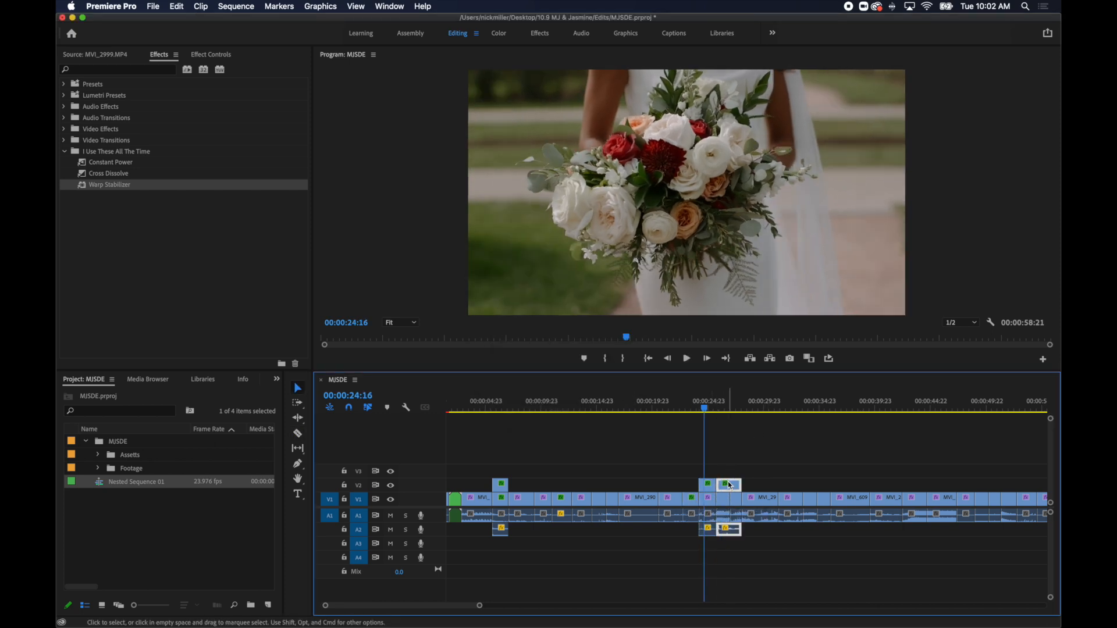
{"action": "key", "text": "Delete"}
Split the cheering group shot after the bouquet at 00:00:26:10 and ripple-delete its last part.
{"action": "key", "text": "space"}
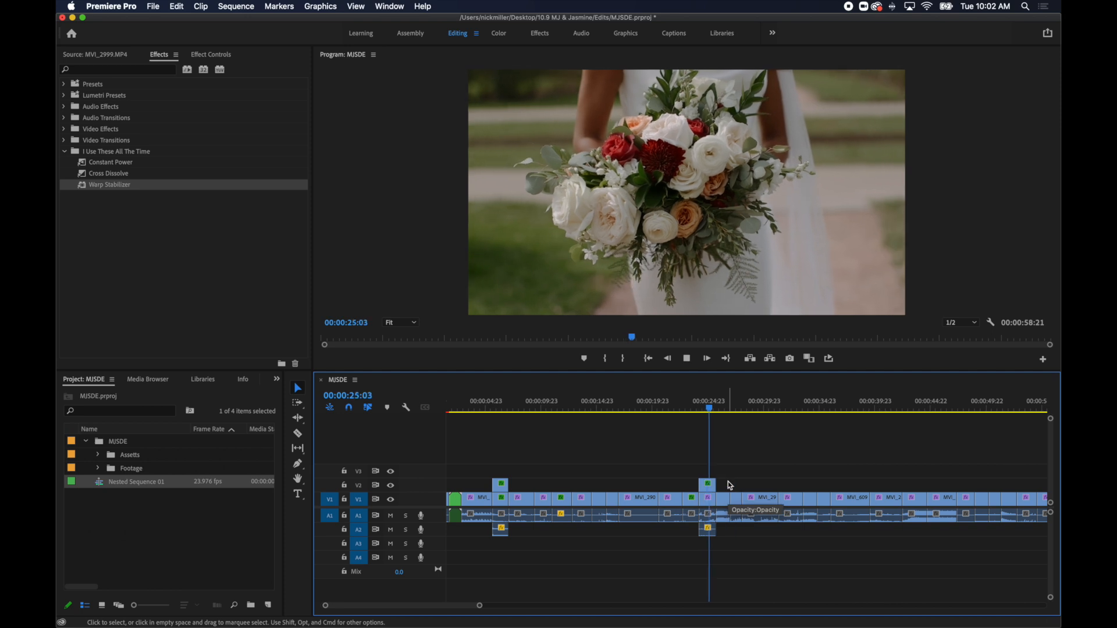
{"action": "key", "text": "space"}
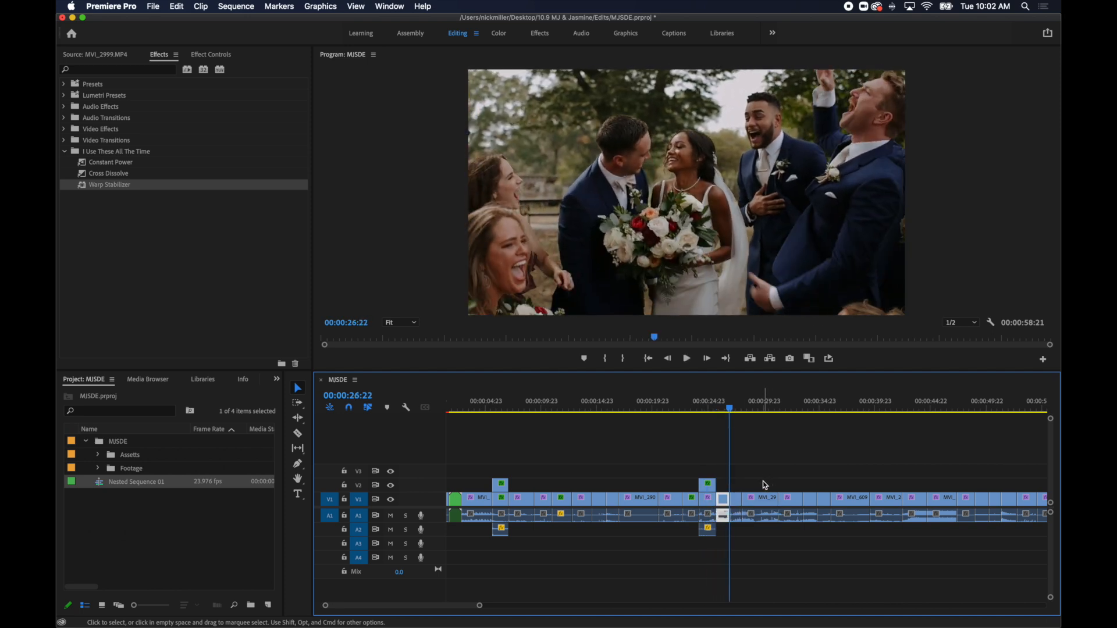
{"action": "key", "text": "equal"}
{"action": "key", "text": "equal"}
{"action": "left_click_drag", "start_coordinate": [747, 408], "coordinate": [707, 409]}
{"action": "key", "text": "Left"}
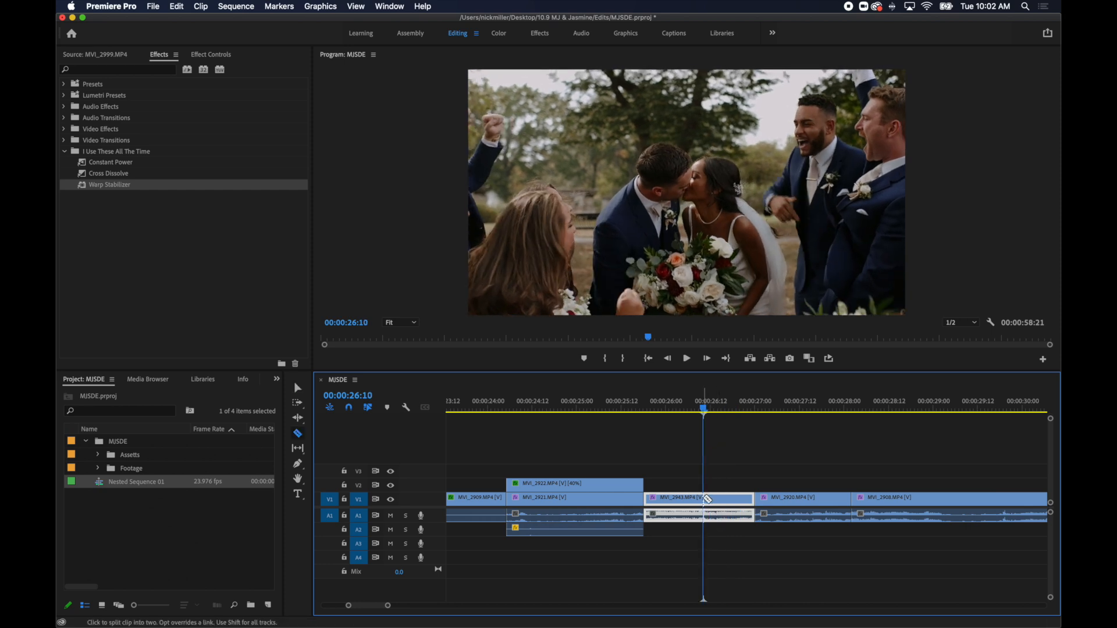
{"action": "left_click", "coordinate": [725, 500]}
{"action": "key", "text": "shift+Delete"}
Split the groom's boutonniere close-up at 00:00:27:04 and ripple-delete its last part.
{"action": "key", "text": "space"}
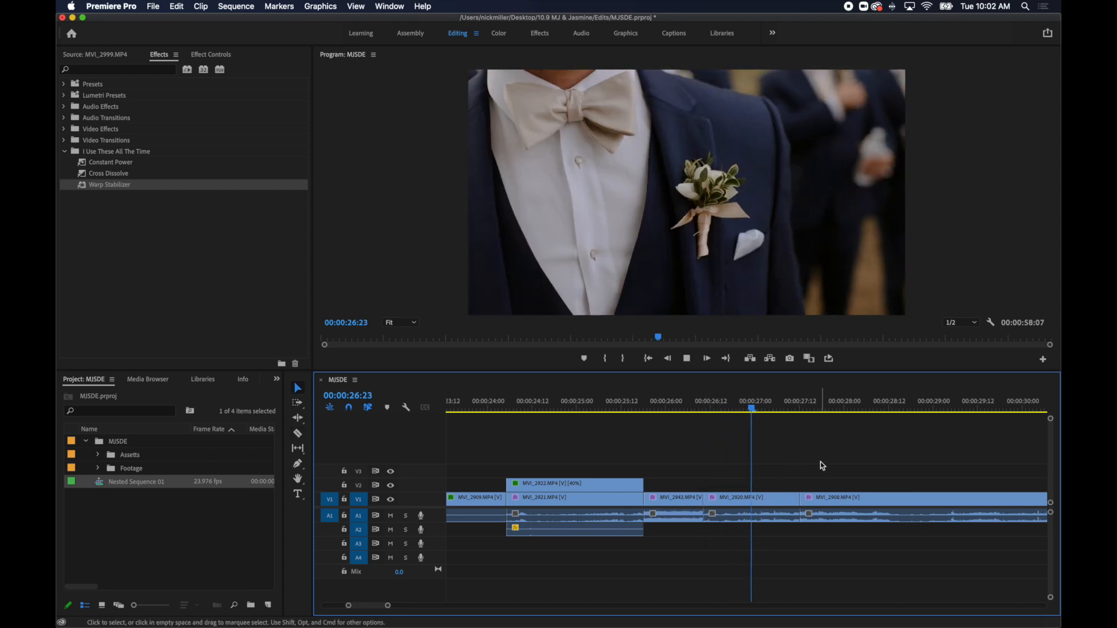
{"action": "key", "text": "space"}
{"action": "left_click", "coordinate": [768, 504]}
{"action": "left_click", "coordinate": [790, 502]}
{"action": "key", "text": "shift+Delete"}
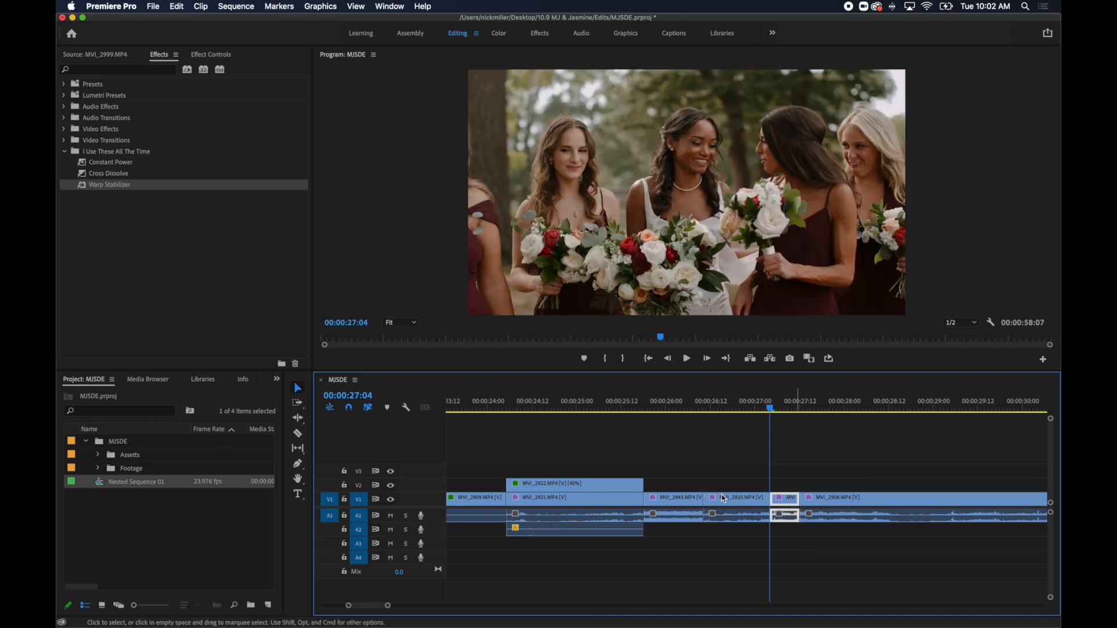
Change the clip speed of the groom's boutonniere close-up and replay it from its start.
{"action": "key", "text": "super+r"}
{"action": "key", "text": "Escape"}
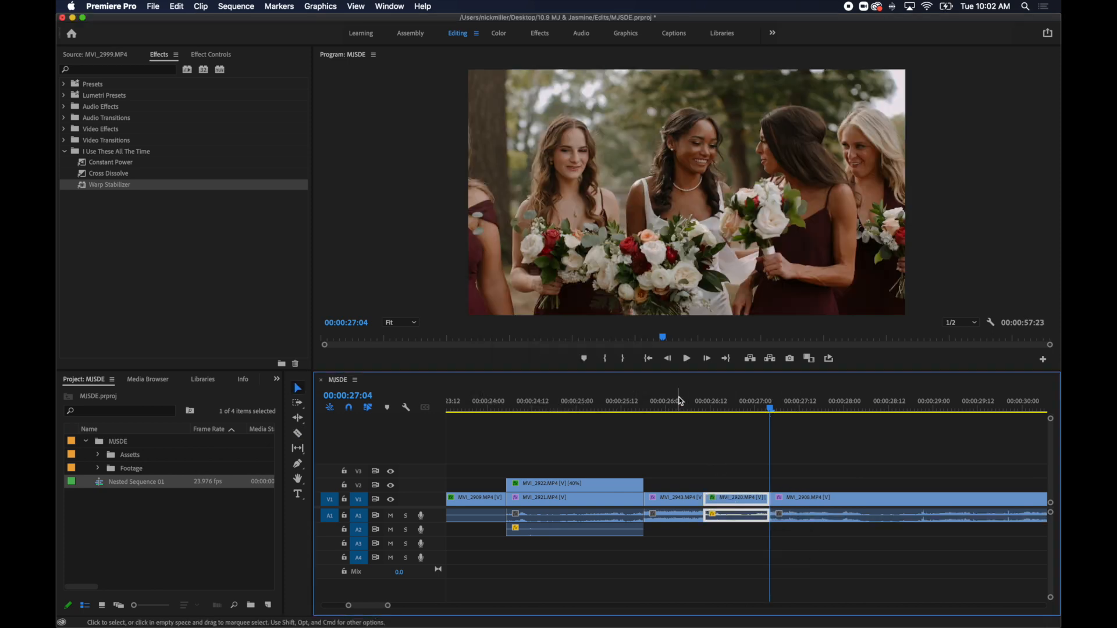
{"action": "left_click", "coordinate": [706, 407]}
{"action": "key", "text": "space"}
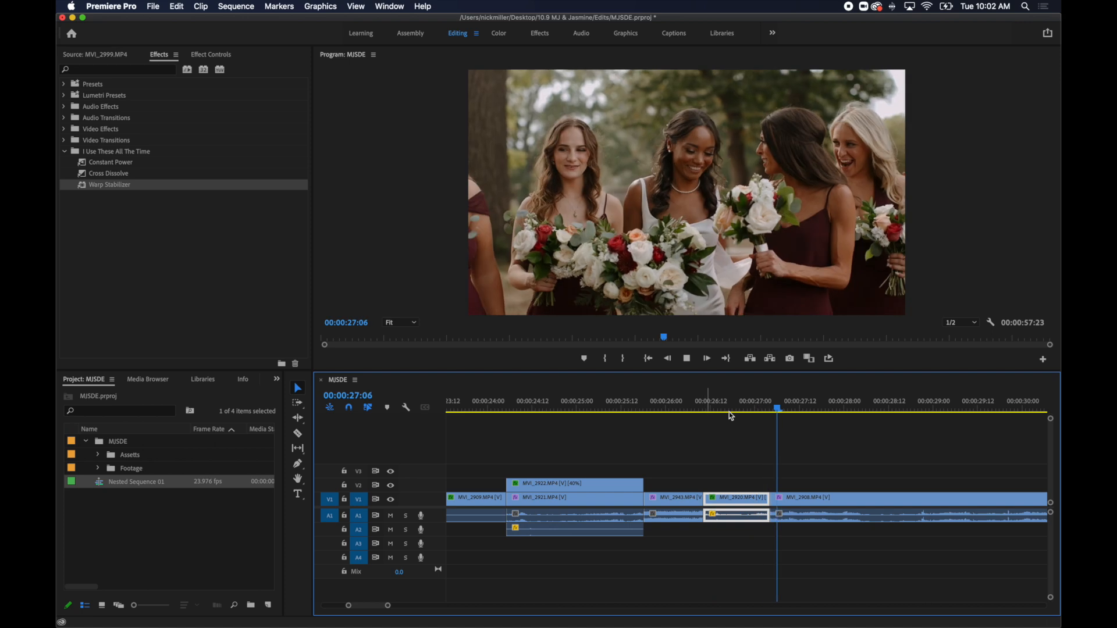
Split the bridesmaids clip MVI_2908.MP4 at 00:00:28:12 and ripple-delete its last part.
{"action": "left_click", "coordinate": [973, 501]}
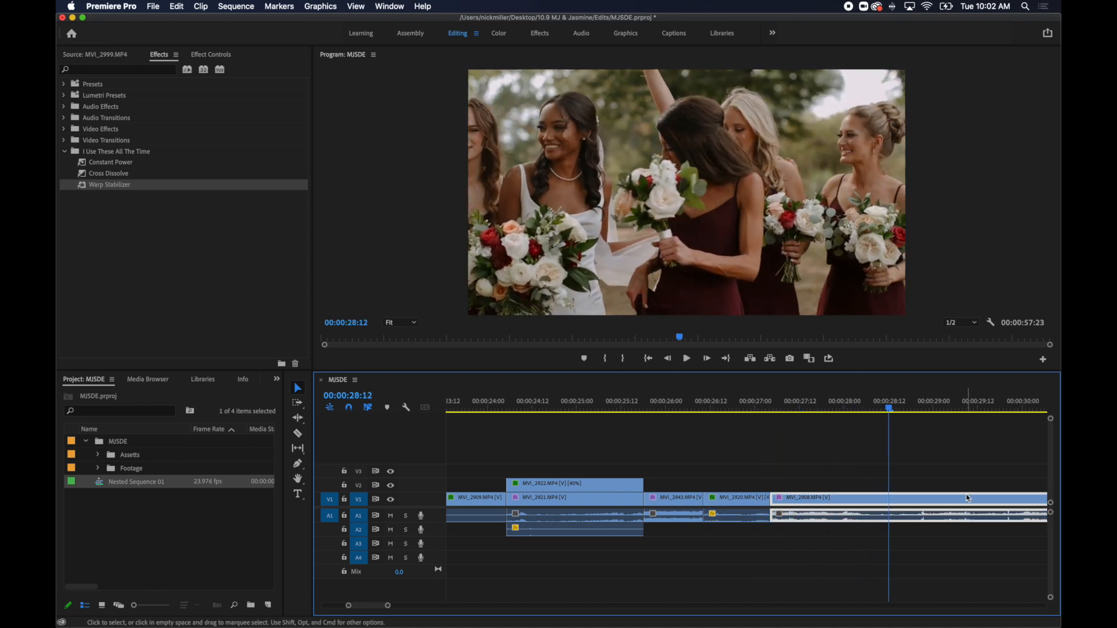
{"action": "key", "text": "minus"}
{"action": "key", "text": "minus"}
{"action": "key", "text": "space"}
{"action": "key", "text": "space"}
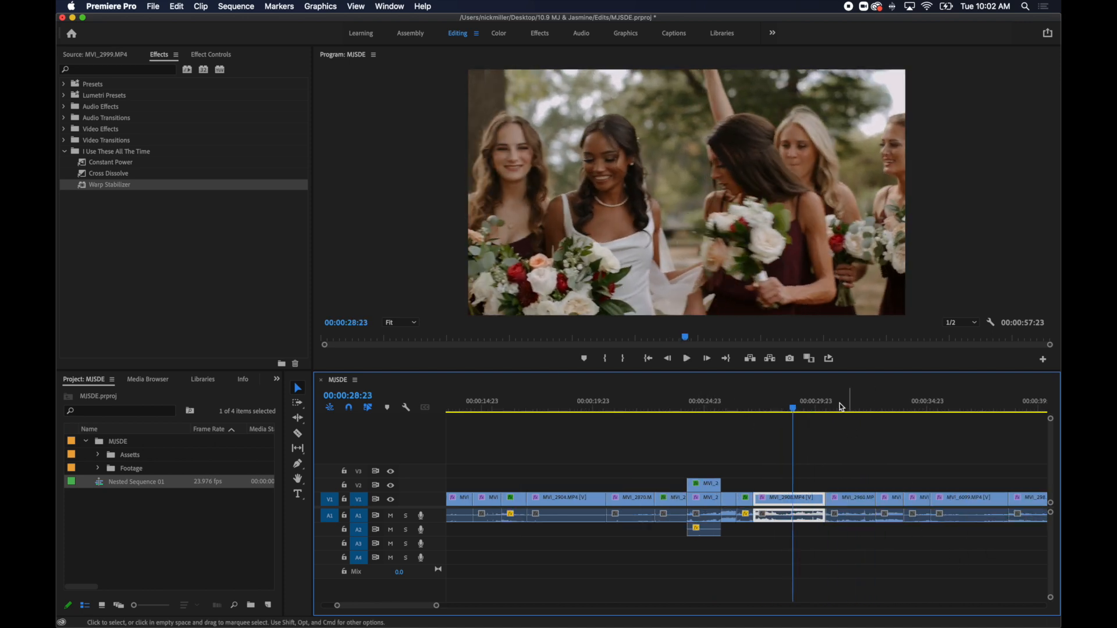
{"action": "left_click", "coordinate": [783, 408]}
{"action": "key", "text": "c"}
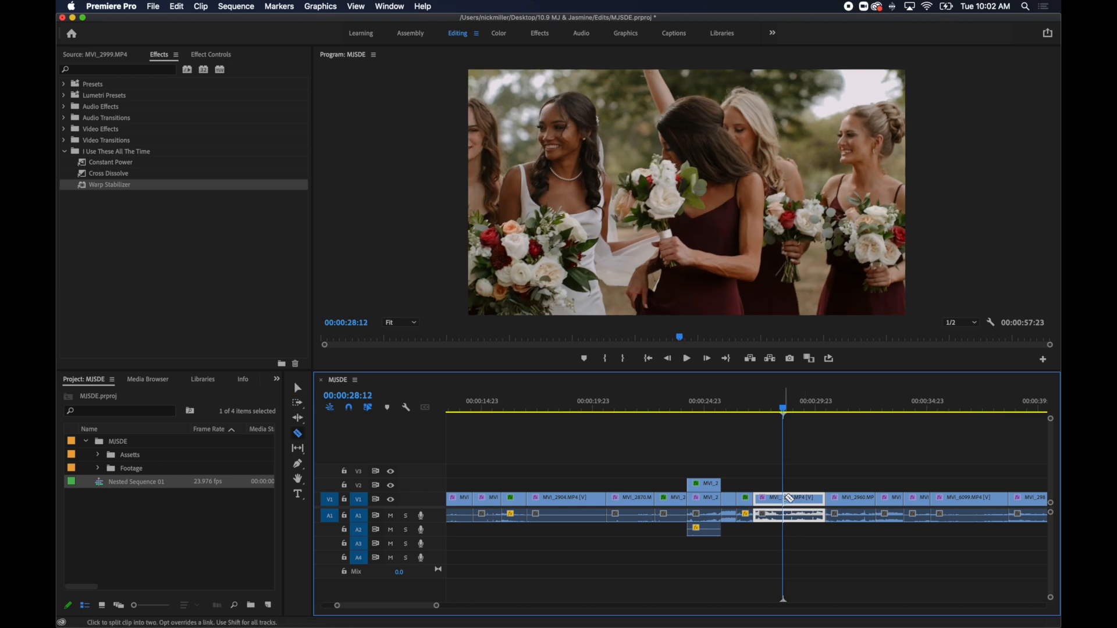
{"action": "left_click", "coordinate": [809, 502]}
{"action": "key", "text": "shift+Delete"}
Set the floral arch shot to 40% speed and replay from just before it into the aisle-walk shot.
{"action": "key", "text": "space"}
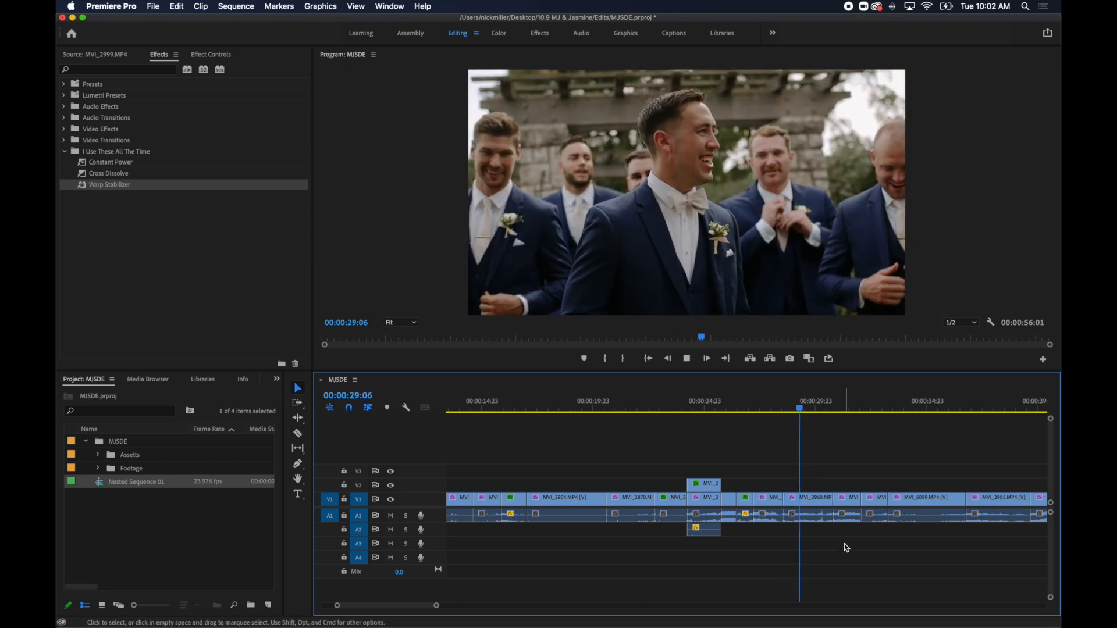
{"action": "key", "text": "space"}
{"action": "key", "text": "space"}
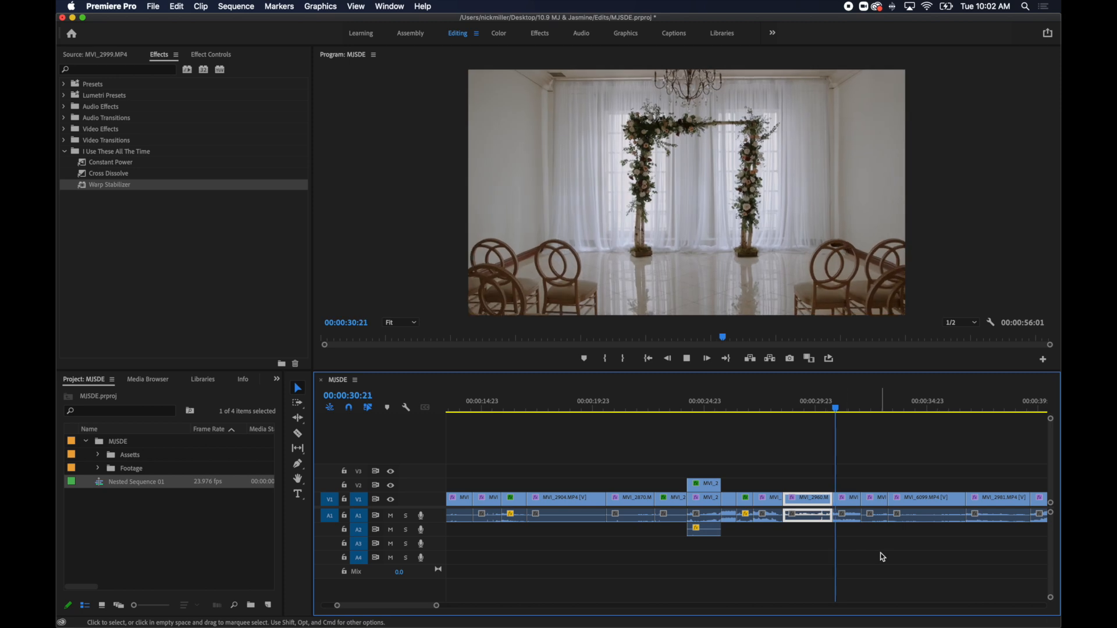
{"action": "key", "text": "space"}
{"action": "left_click", "coordinate": [857, 503]}
{"action": "key", "text": "super+r"}
{"action": "type", "text": "40"}
{"action": "key", "text": "Return"}
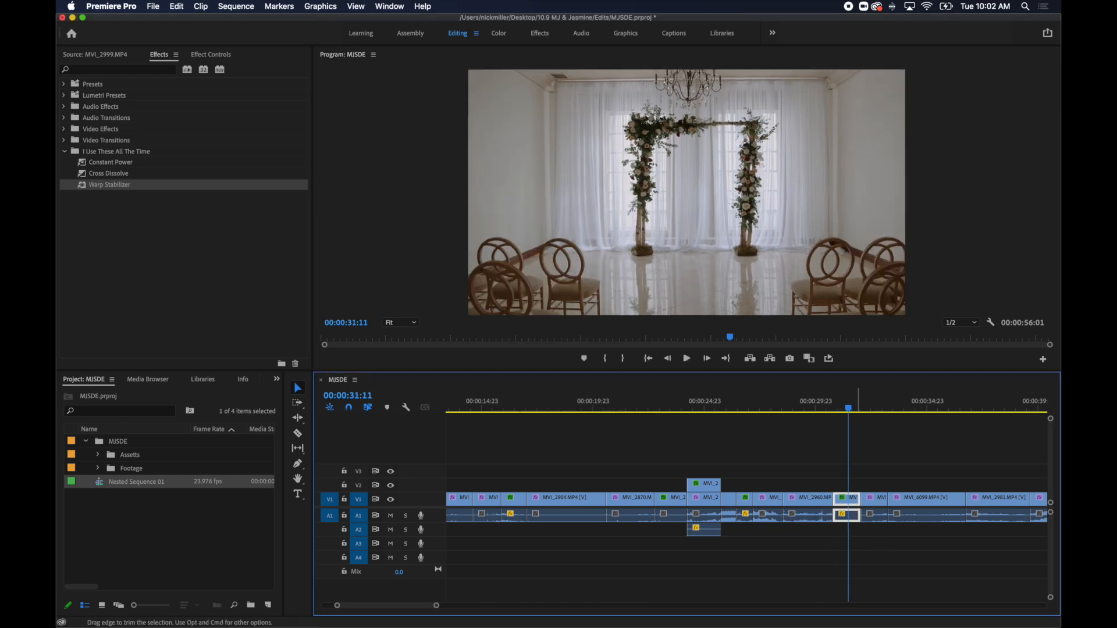
{"action": "left_click_drag", "start_coordinate": [847, 409], "coordinate": [827, 420]}
{"action": "key", "text": "space"}
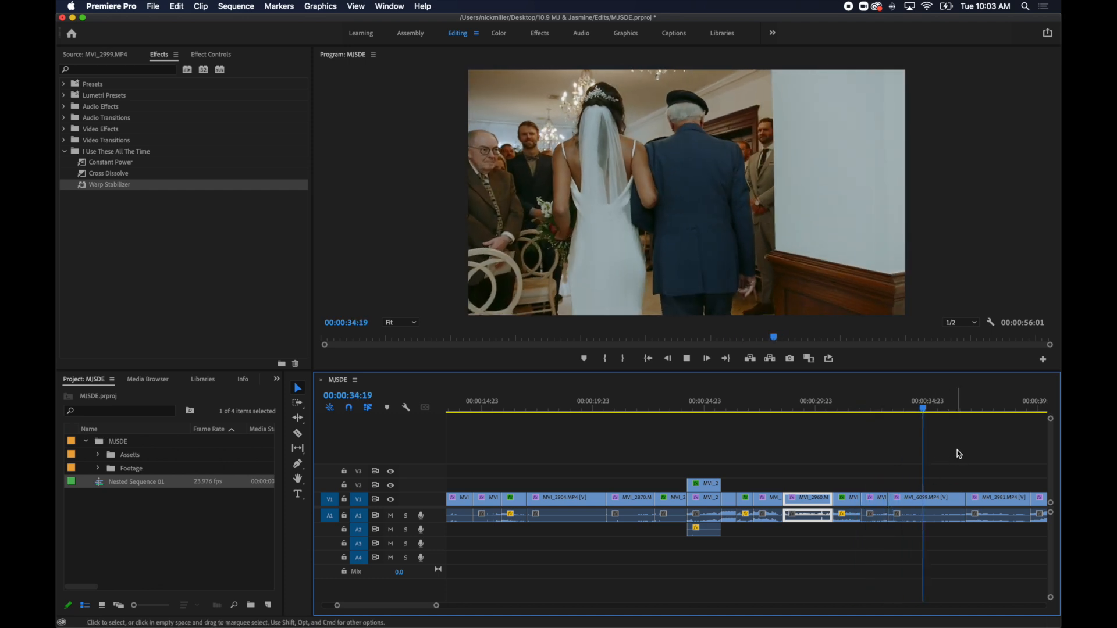
Split the bride's aisle-walk shot at 00:00:35:14, keeping only the last part and moving it to start at 00:00:33:05.
{"action": "key", "text": "space"}
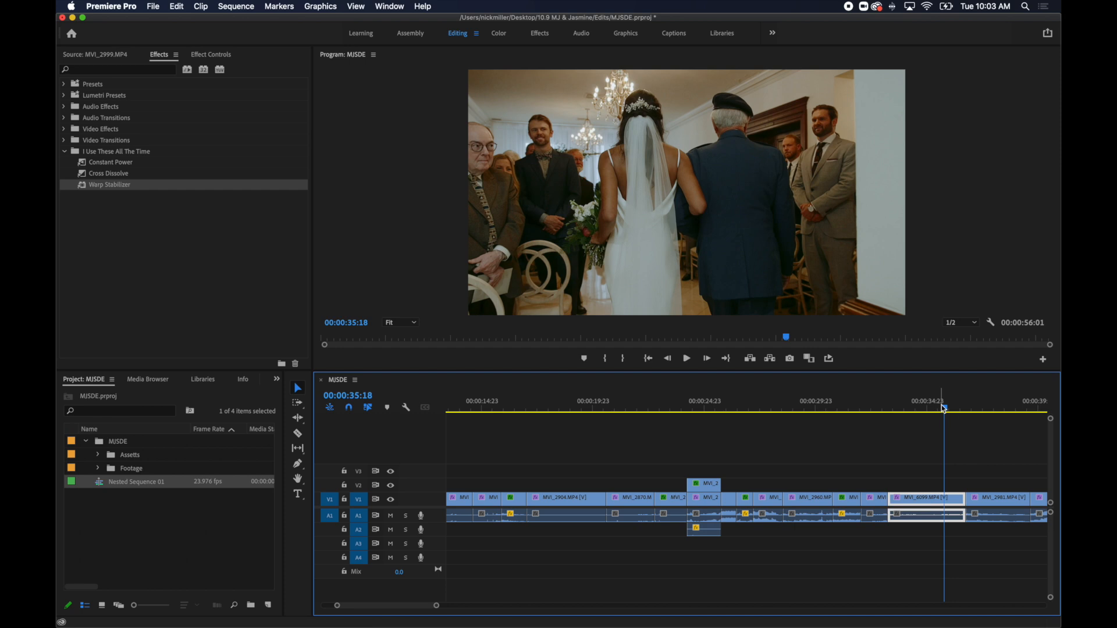
{"action": "left_click_drag", "start_coordinate": [944, 408], "coordinate": [940, 415]}
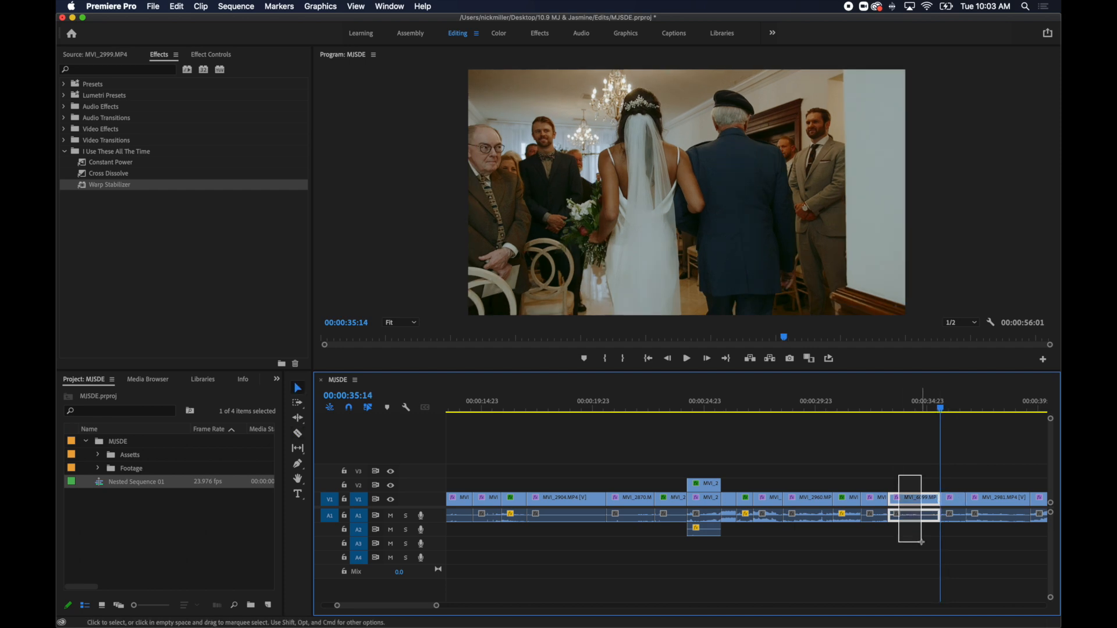
{"action": "left_click_drag", "start_coordinate": [954, 500], "coordinate": [901, 501]}
Set the remaining aisle-walk piece to 40% speed and replay it from its start.
{"action": "left_click", "coordinate": [897, 409]}
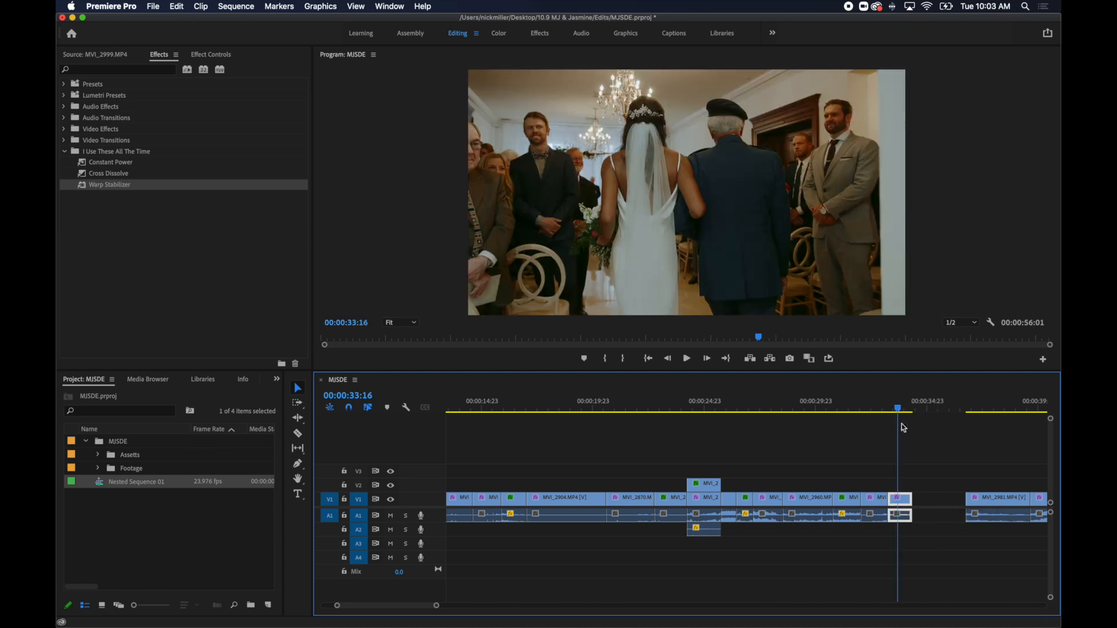
{"action": "left_click", "coordinate": [908, 491]}
{"action": "left_click", "coordinate": [903, 501]}
{"action": "key", "text": "super+r"}
{"action": "type", "text": "40"}
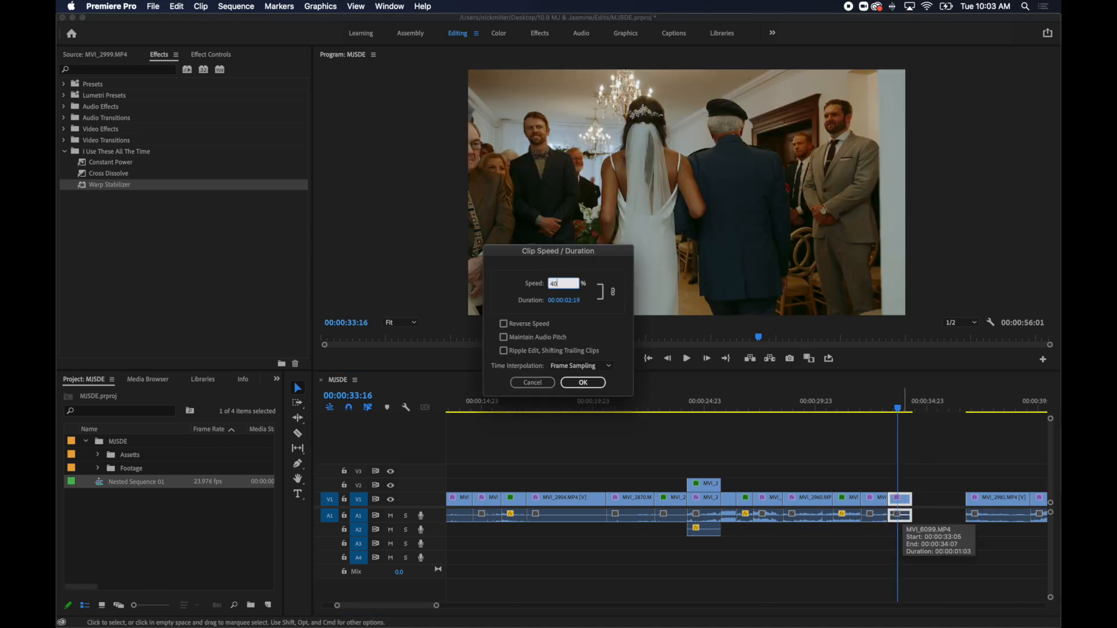
{"action": "key", "text": "Return"}
{"action": "key", "text": "space"}
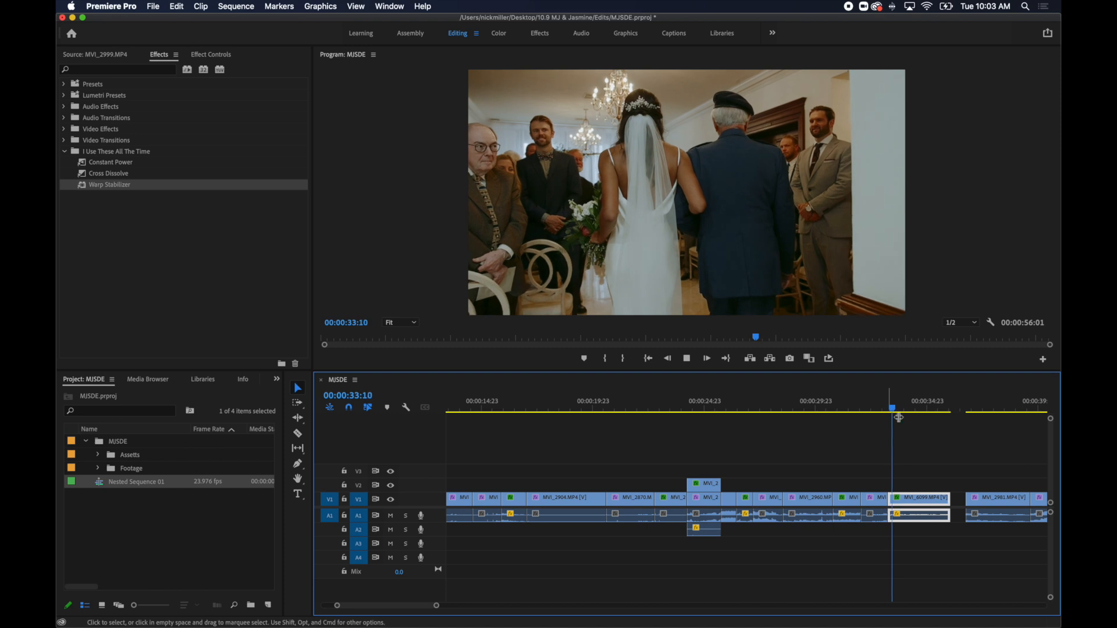
{"action": "key", "text": "space"}
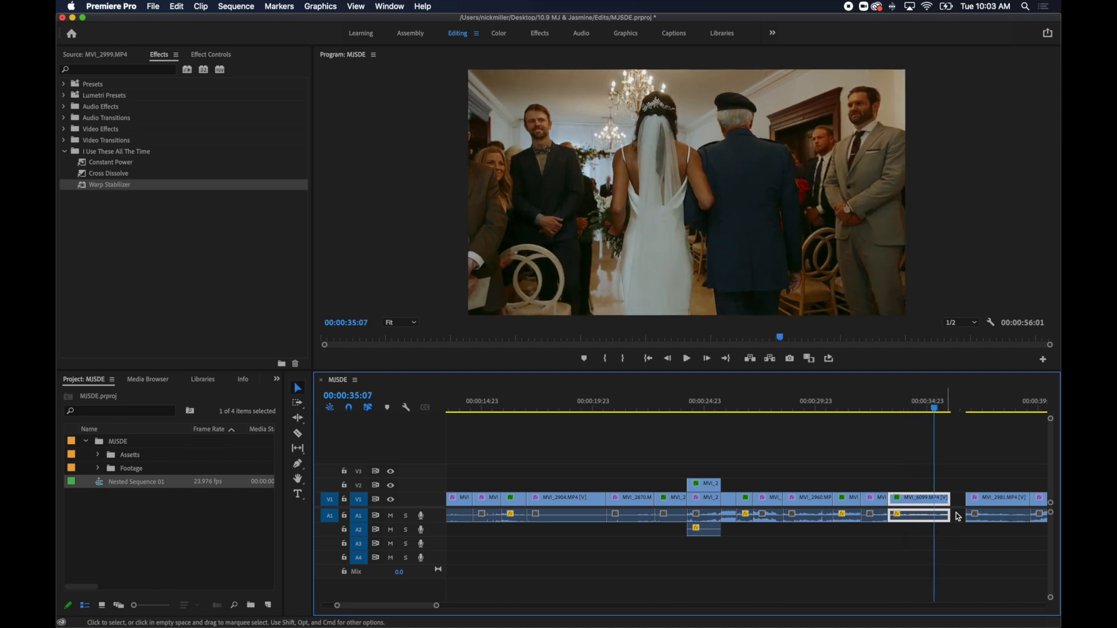
Trim the end of the slowed aisle-walk clip back to 00:00:35:07, close the gap after it and resume playback.
{"action": "left_click_drag", "start_coordinate": [931, 499], "coordinate": [934, 499]}
{"action": "left_click", "coordinate": [951, 497]}
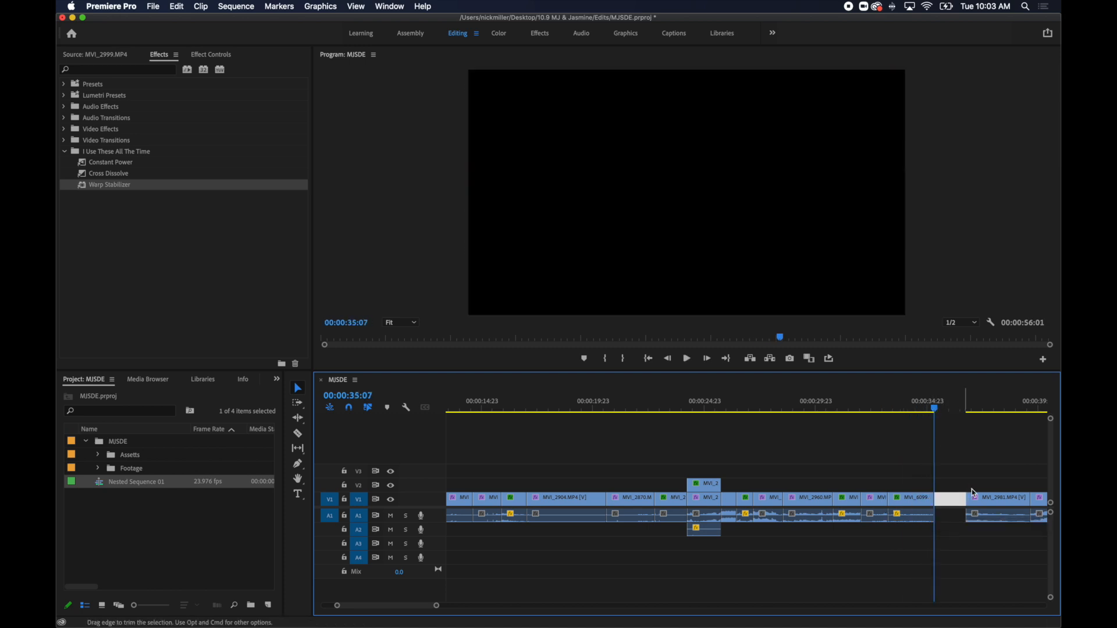
{"action": "key", "text": "Delete"}
{"action": "key", "text": "space"}
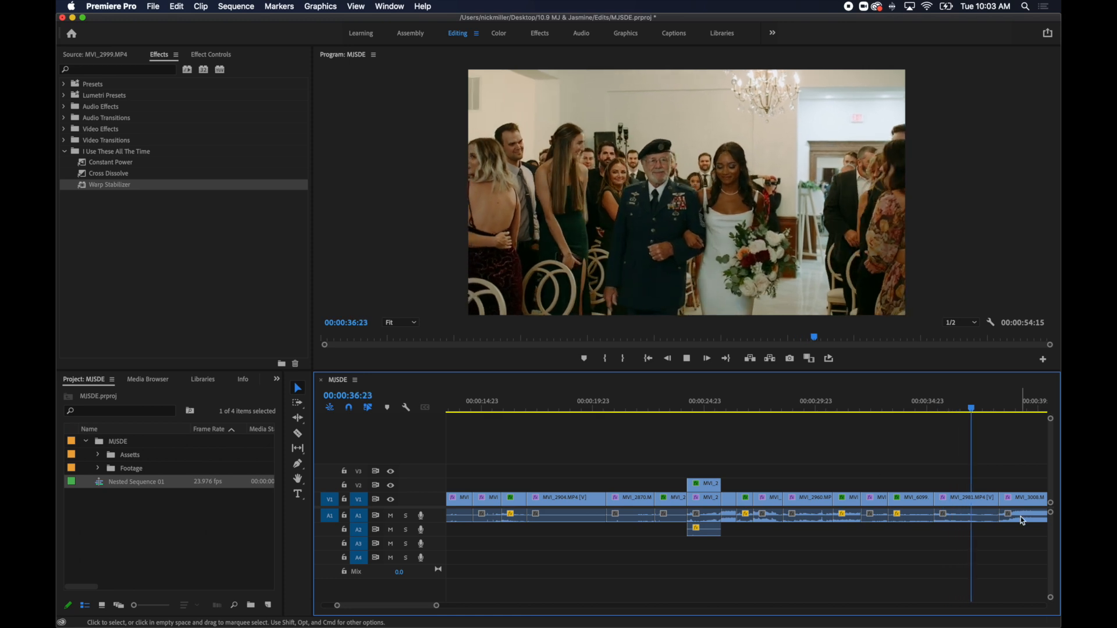
Ripple-delete the last part of the following clip MVI_2981.MP4 and play on through the kiss into the recessional shot.
{"action": "left_click", "coordinate": [990, 499]}
{"action": "key", "text": "shift+Delete"}
{"action": "key", "text": "space"}
{"action": "key", "text": "minus"}
{"action": "key", "text": "minus"}
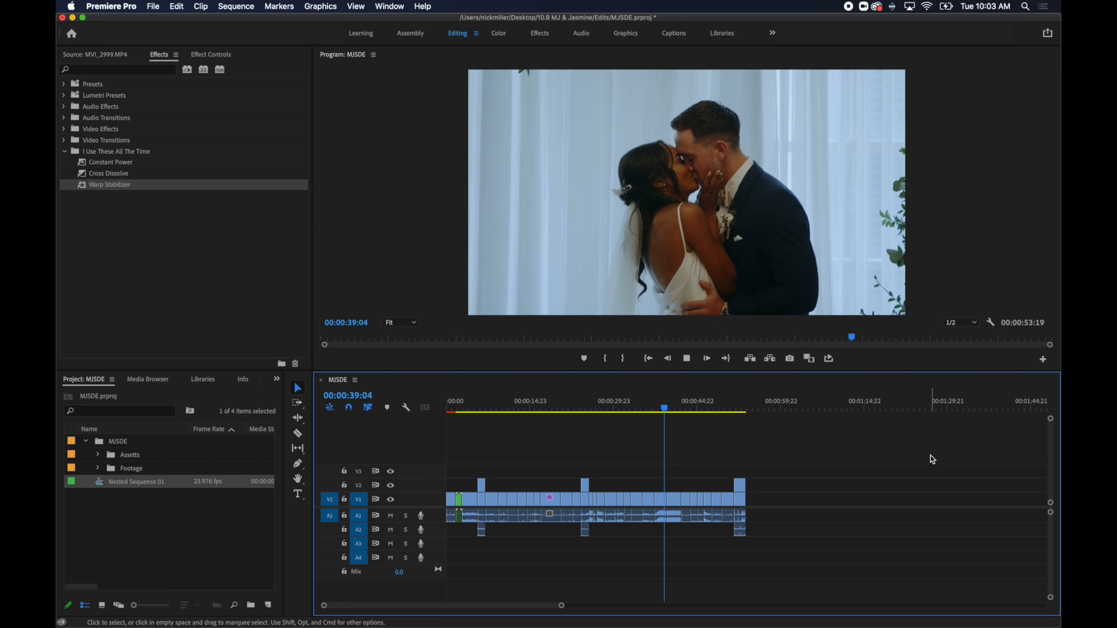
{"action": "key", "text": "space"}
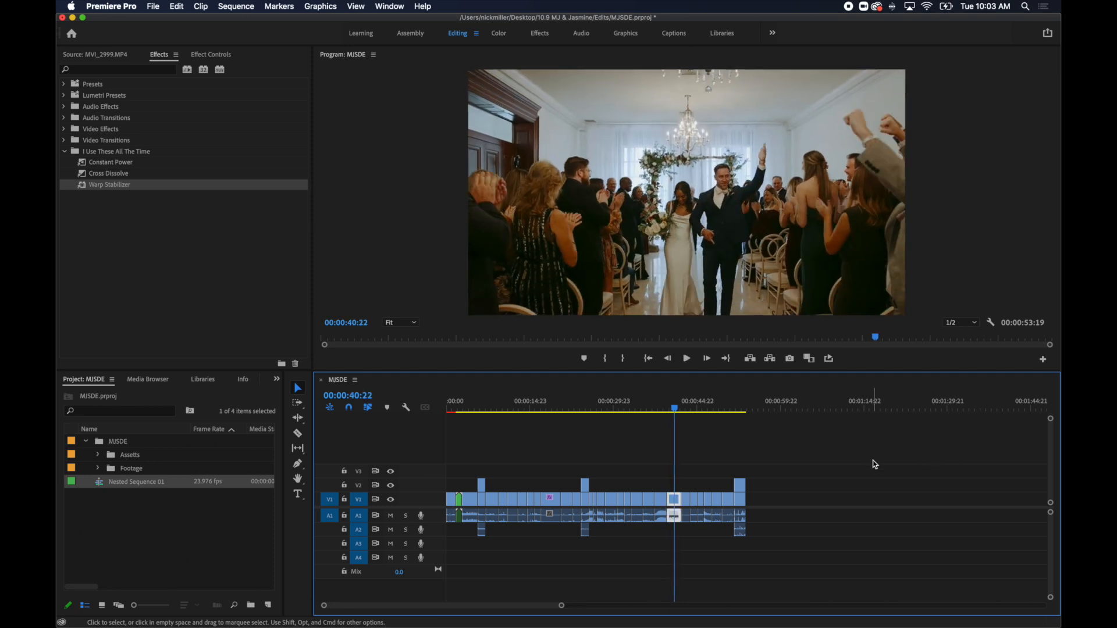
Split the recessional clip at 00:00:40:17, ripple-delete its first part and resume playback.
{"action": "key", "text": "equal"}
{"action": "key", "text": "equal"}
{"action": "key", "text": "equal"}
{"action": "mouse_move", "coordinate": [750, 414]}
{"action": "left_mouse_down"}
{"action": "mouse_move", "coordinate": [724, 418]}
{"action": "mouse_move", "coordinate": [741, 424]}
{"action": "left_mouse_up"}
{"action": "left_click", "coordinate": [743, 501]}
{"action": "key", "text": "v"}
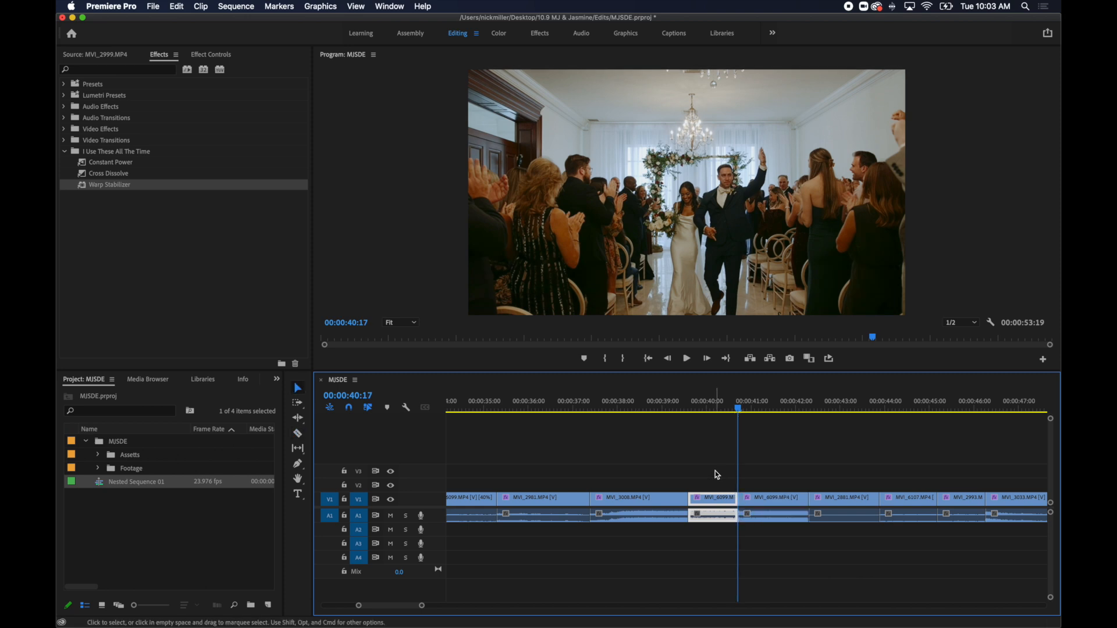
{"action": "key", "text": "shift+Delete"}
{"action": "key", "text": "space"}
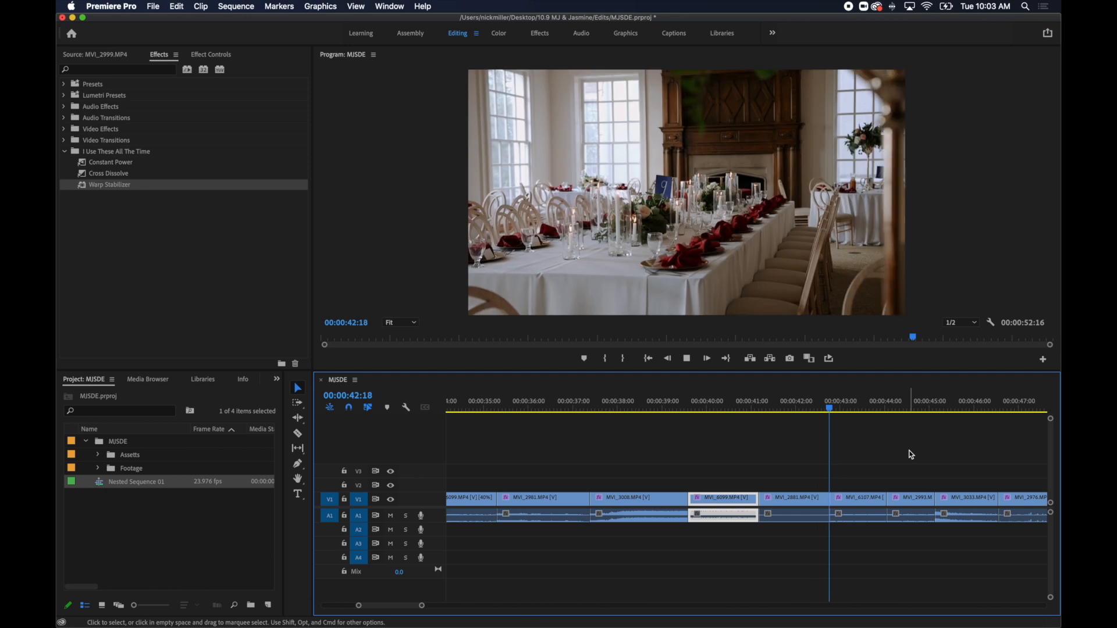
Set the reception table, floral centerpiece and wedding cake shots to 40% speed, playing through the edit between changes.
{"action": "left_click", "coordinate": [855, 497]}
{"action": "key", "text": "super+r"}
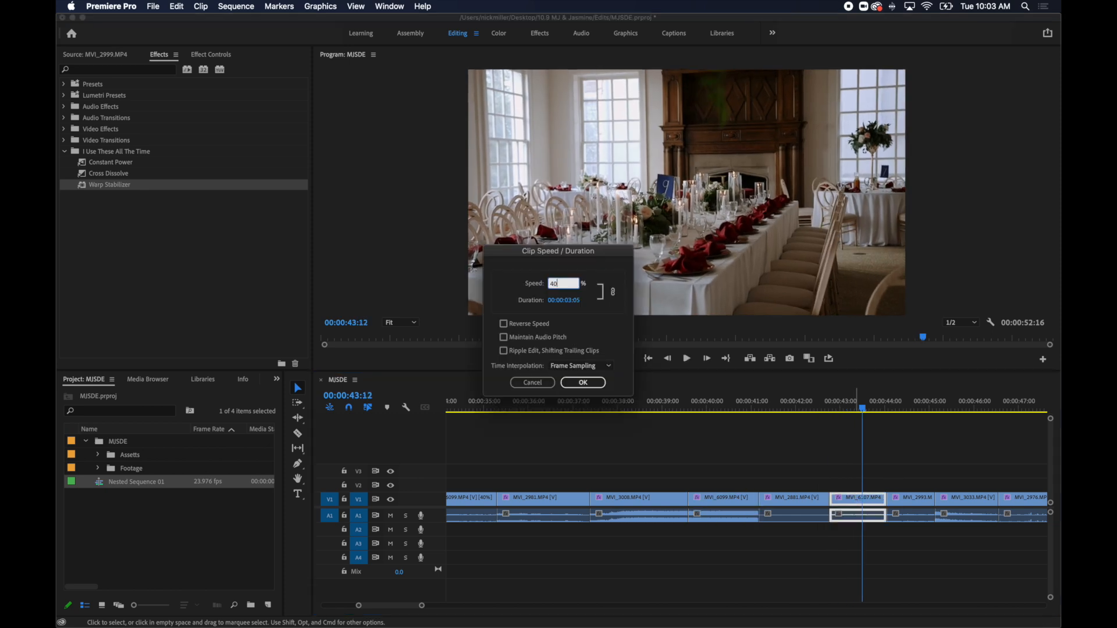
{"action": "key", "text": "Return"}
{"action": "key", "text": "space"}
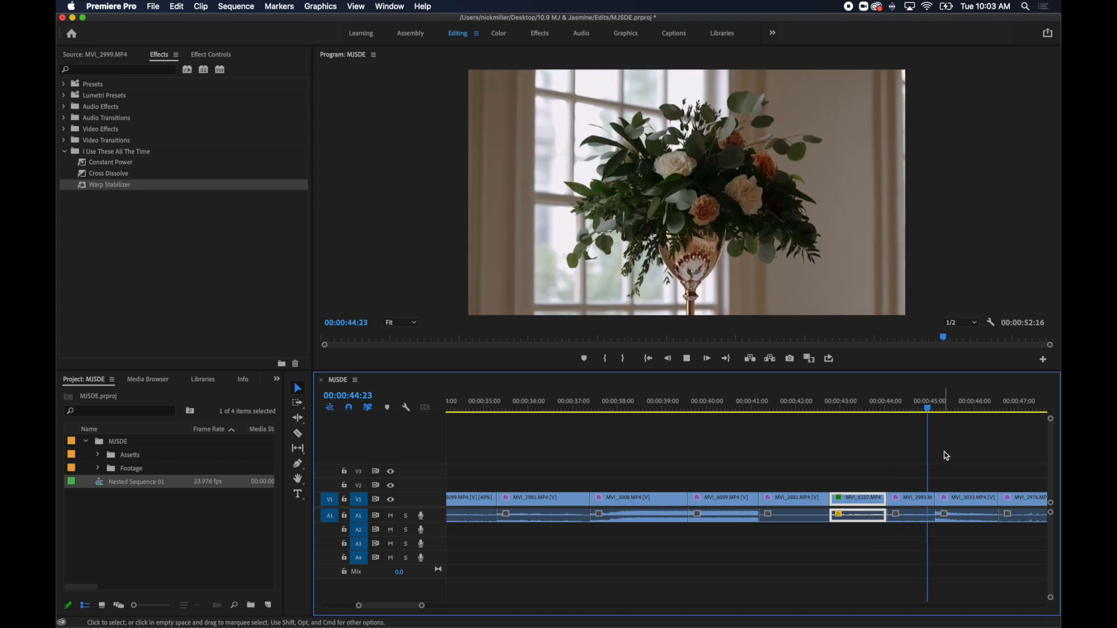
{"action": "left_click_drag", "start_coordinate": [930, 411], "coordinate": [917, 412]}
{"action": "key", "text": "super+r"}
{"action": "key", "text": "Return"}
{"action": "key", "text": "space"}
{"action": "key", "text": "super+r"}
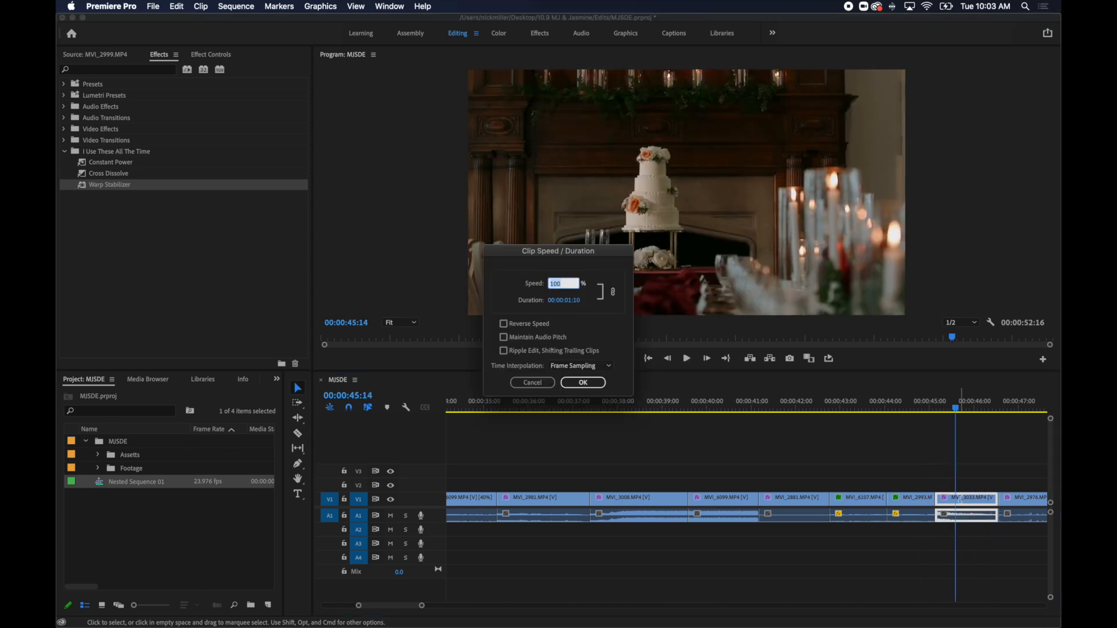
{"action": "key", "text": "Return"}
{"action": "key", "text": "space"}
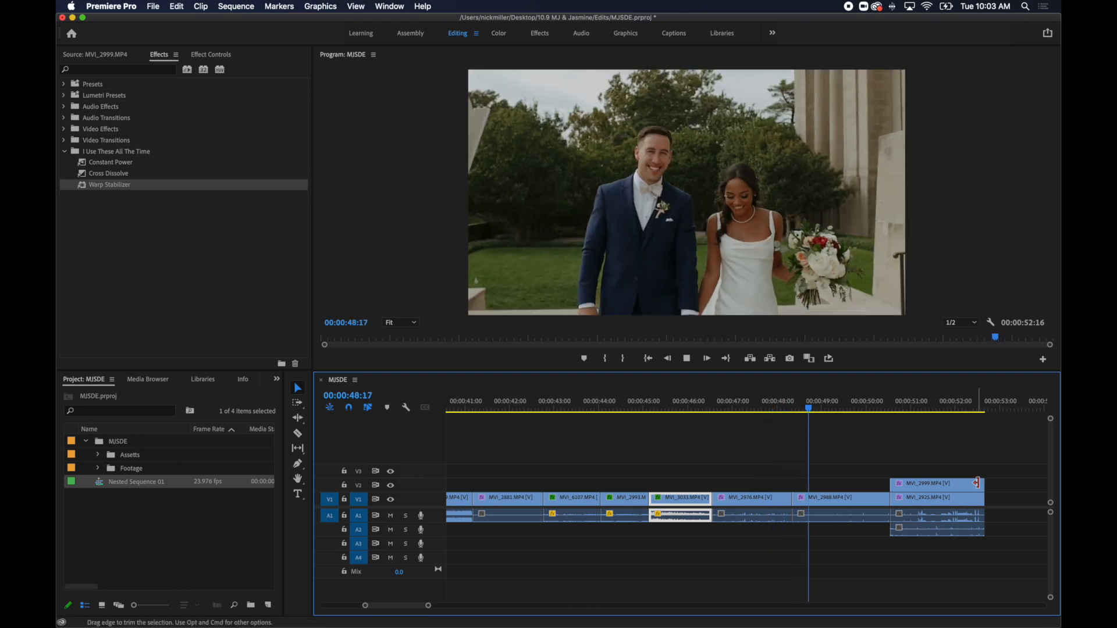
Set the closing clip MVI_2999.MP4 on track V2 to 40% speed and play it up to 00:00:52:14.
{"action": "left_click", "coordinate": [926, 484]}
{"action": "key", "text": "super+r"}
{"action": "key", "text": "Return"}
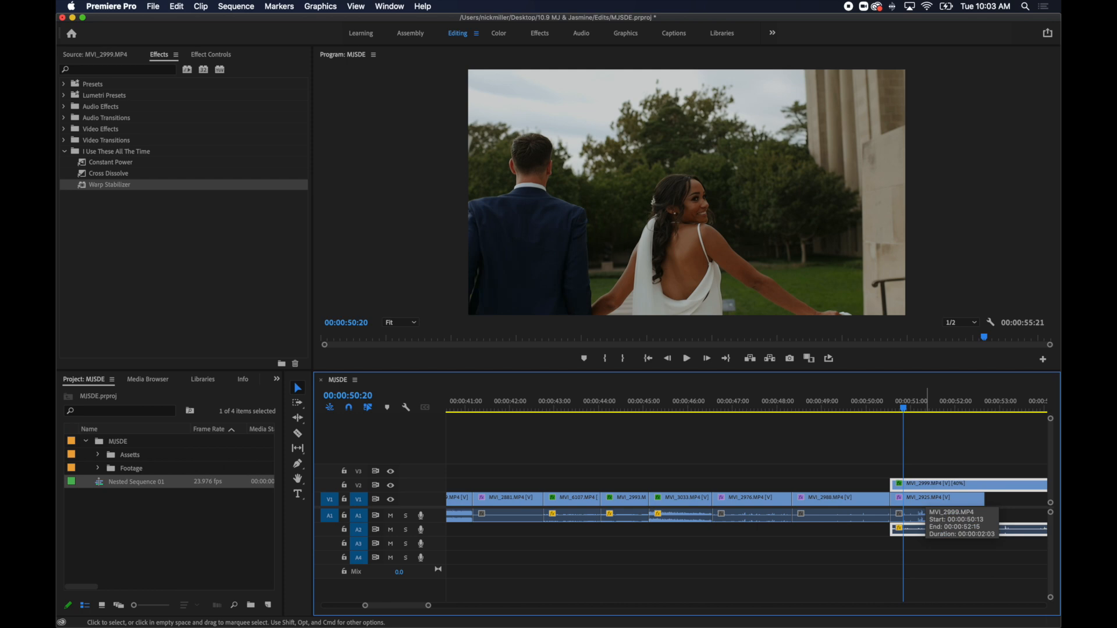
{"action": "key", "text": "space"}
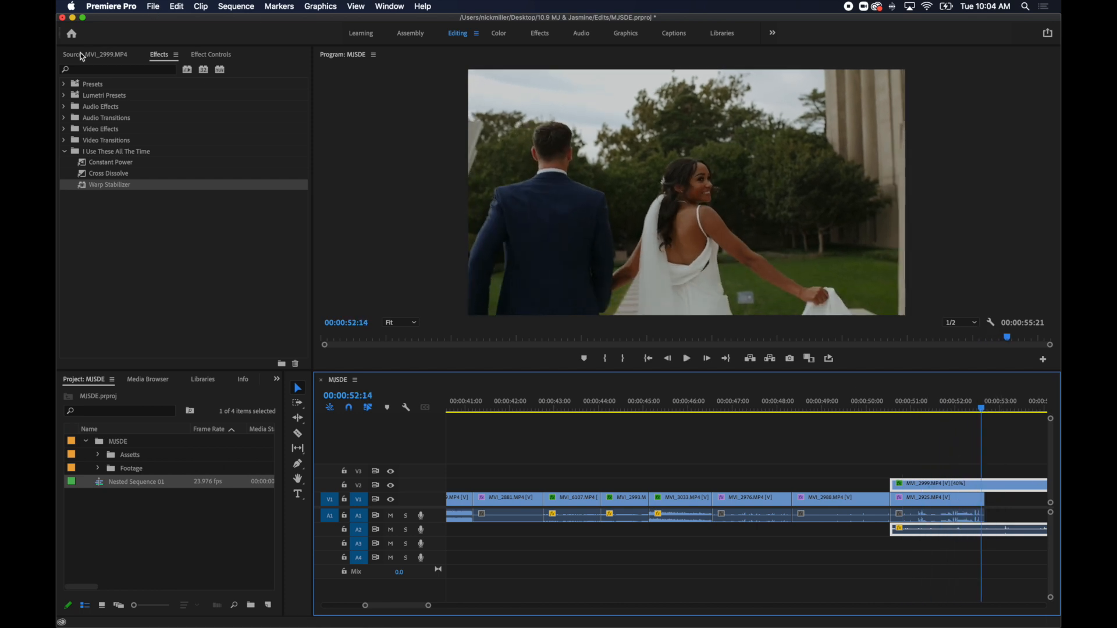
Fade out the closing clip MVI_2999.MP4 with opacity keyframes of 100% at 00:00:52:14 and 0% at 00:00:54:06.
{"action": "left_click", "coordinate": [210, 55]}
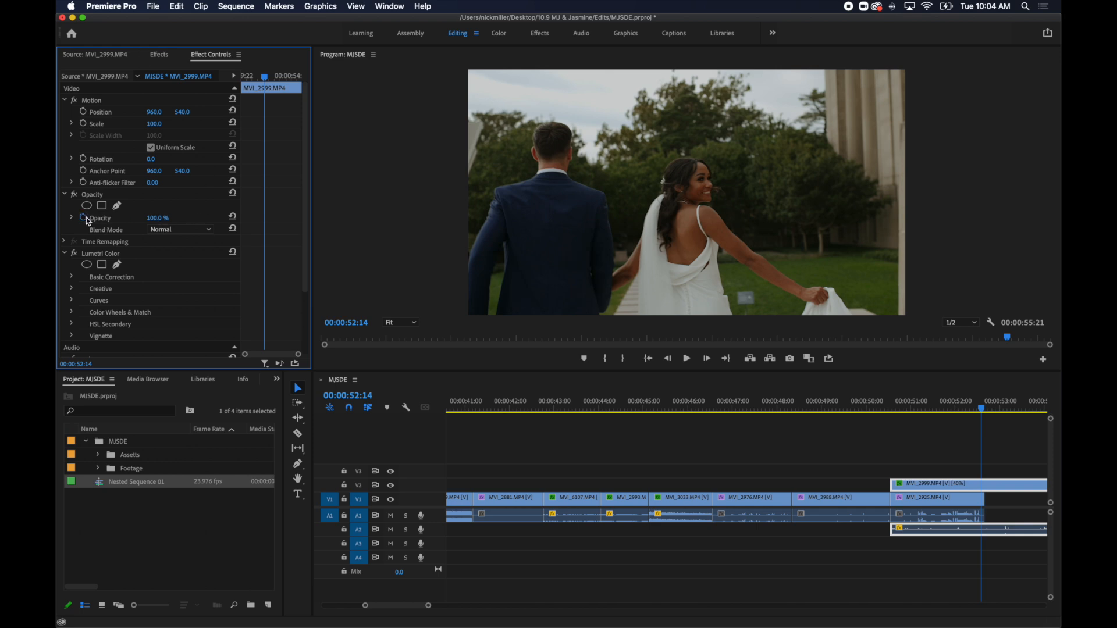
{"action": "key", "text": "space"}
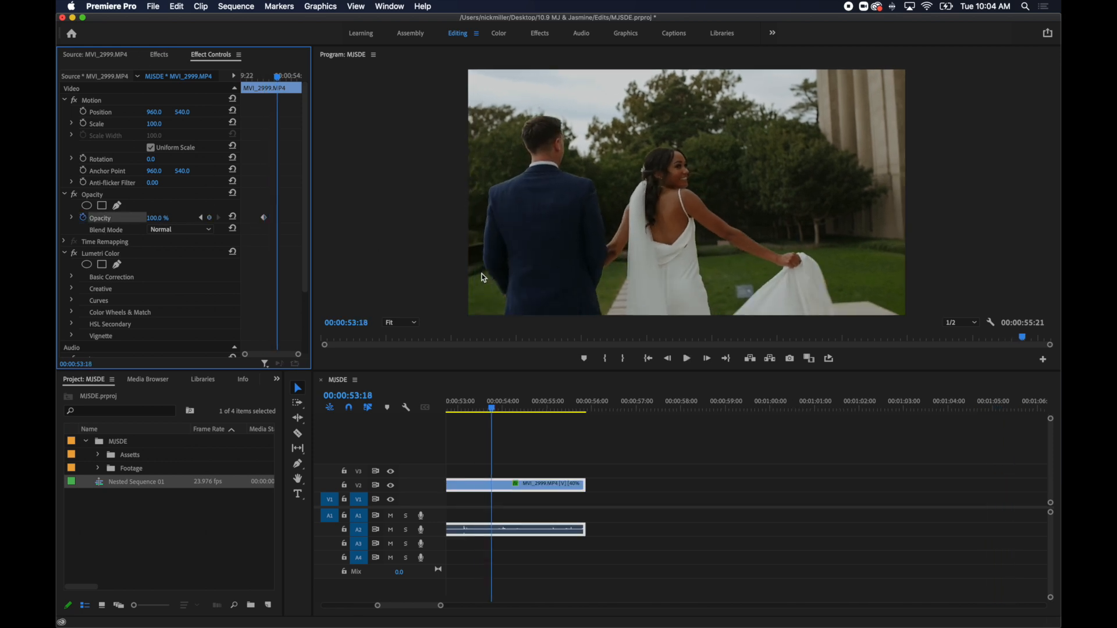
{"action": "key", "text": "space"}
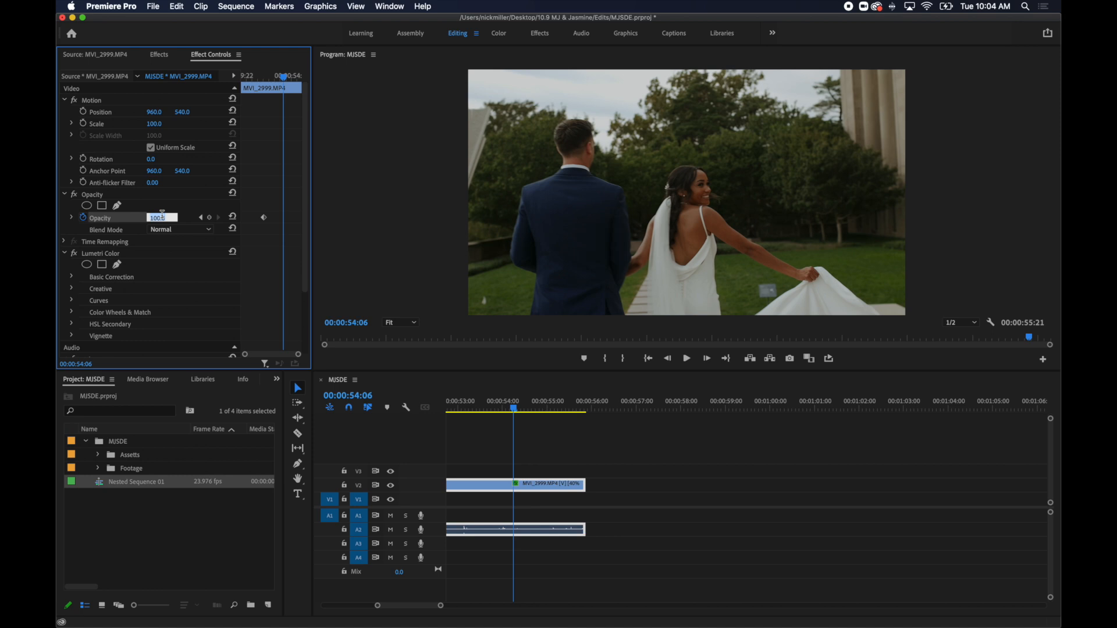
{"action": "type", "text": "0"}
{"action": "key", "text": "Return"}
{"action": "scroll", "coordinate": [618, 434], "scroll_direction": "left", "scroll_amount": 5}
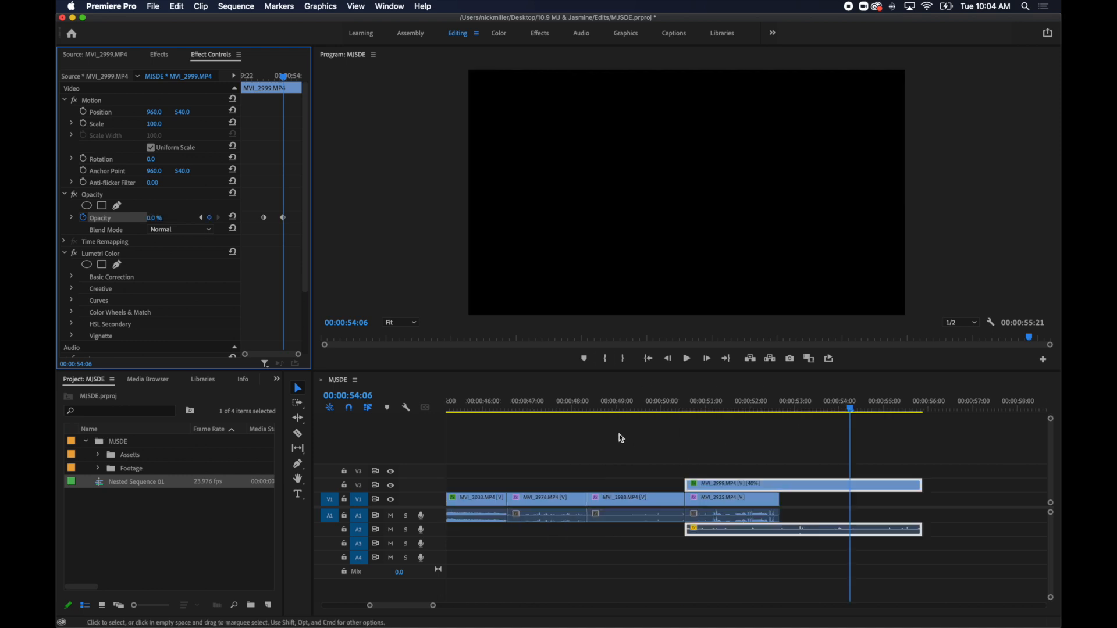
{"action": "left_click", "coordinate": [721, 449]}
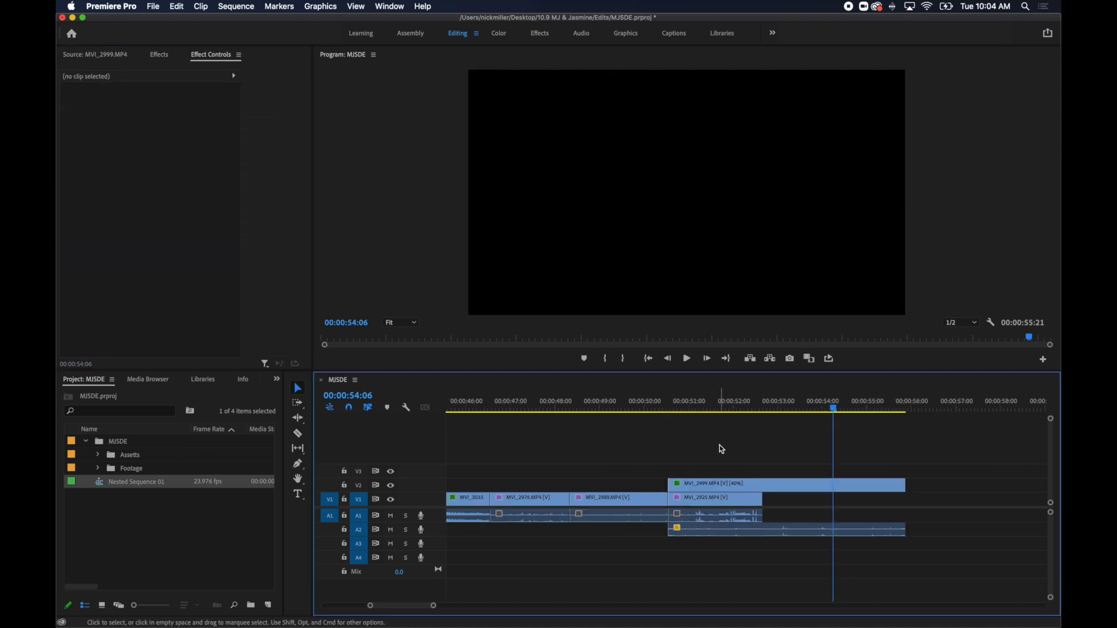
Fade in the opening clip MVI_2942.MP4 with opacity keyframes of 0% at 00:00:00:00 and 100% at 00:00:00:22, then play the opening.
{"action": "key", "text": "minus"}
{"action": "key", "text": "minus"}
{"action": "scroll", "coordinate": [721, 449], "scroll_direction": "left", "scroll_amount": 8}
{"action": "left_click_drag", "start_coordinate": [452, 407], "coordinate": [443, 413]}
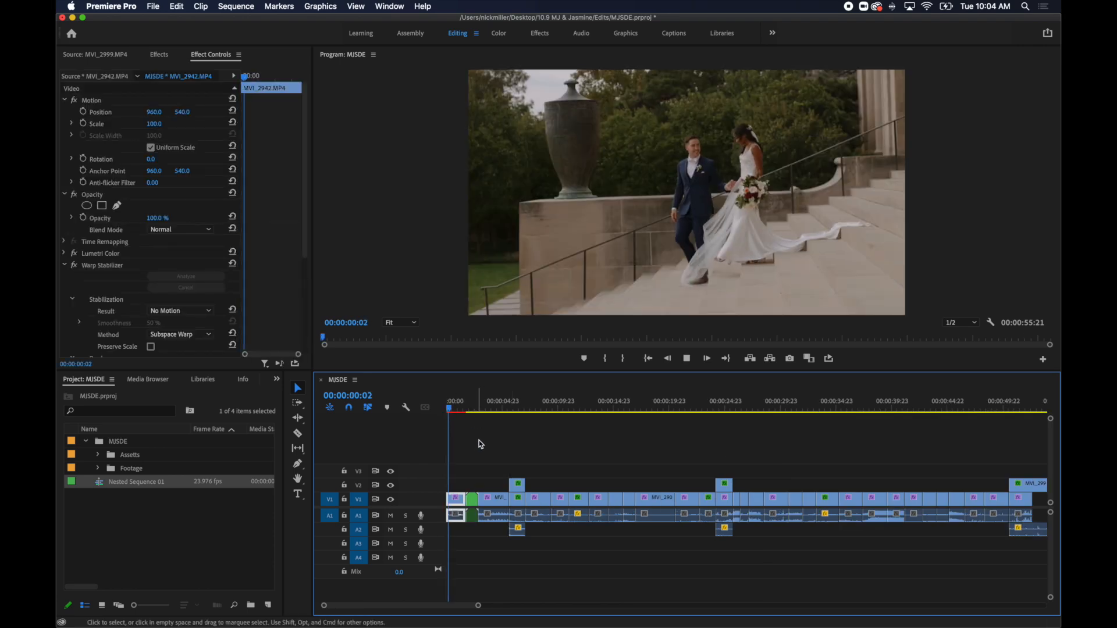
{"action": "key", "text": "space"}
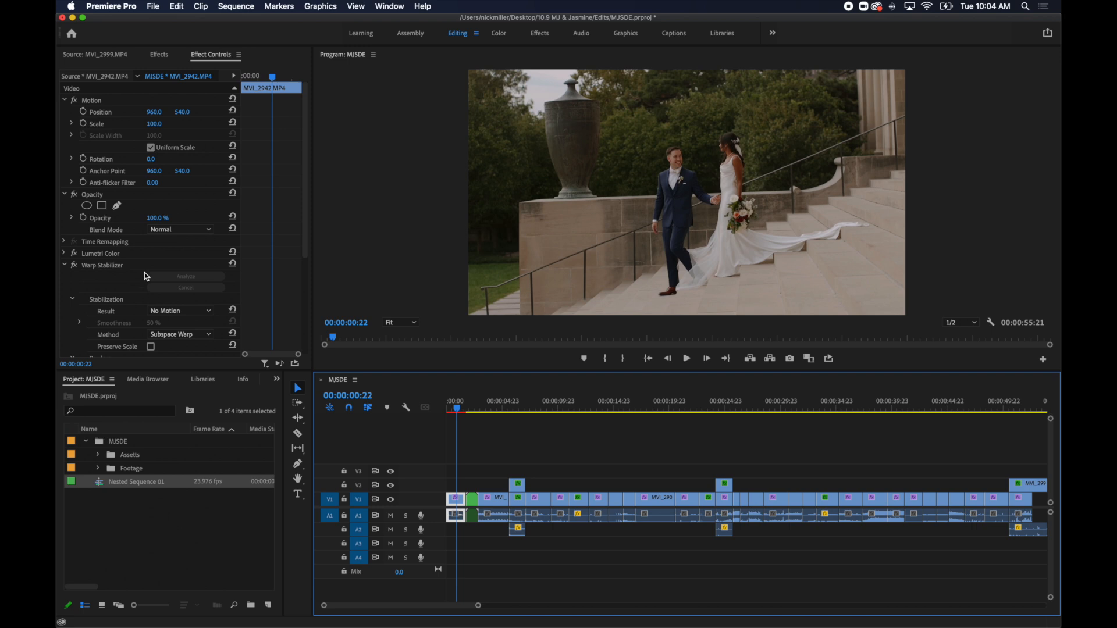
{"action": "left_click", "coordinate": [87, 222]}
{"action": "left_click_drag", "start_coordinate": [263, 75], "coordinate": [235, 82]}
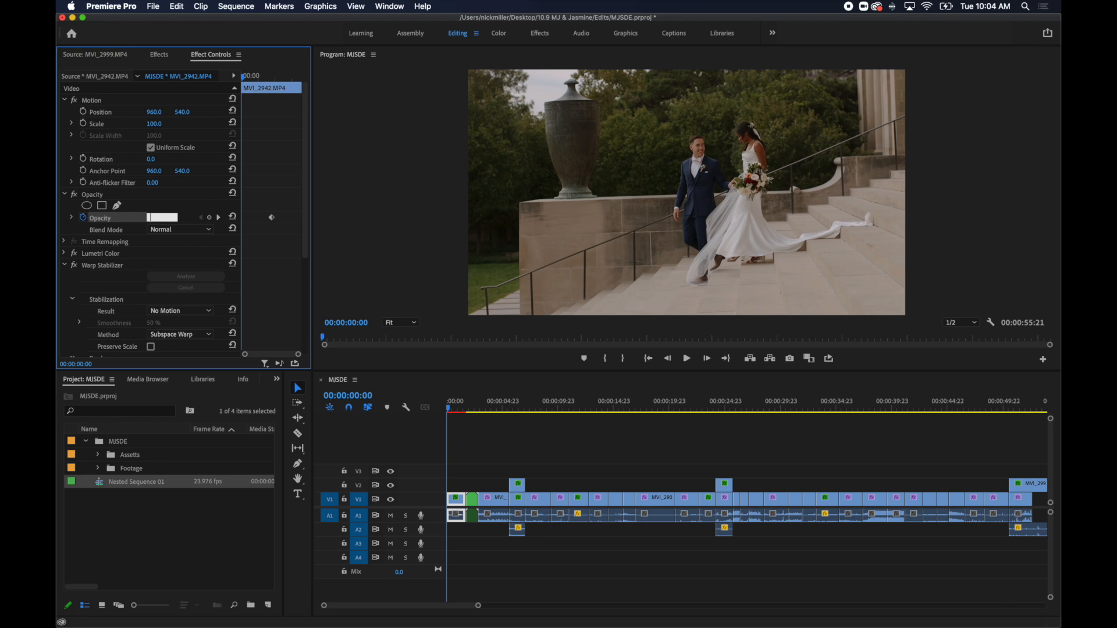
{"action": "type", "text": "0"}
{"action": "key", "text": "Return"}
{"action": "key", "text": "space"}
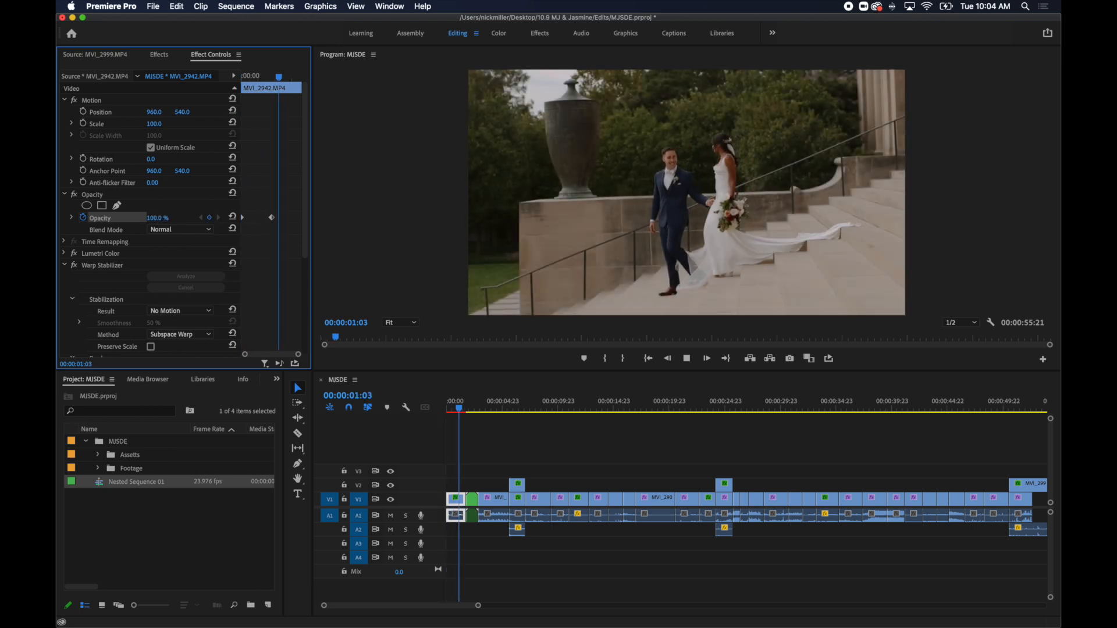
{"action": "key", "text": "space"}
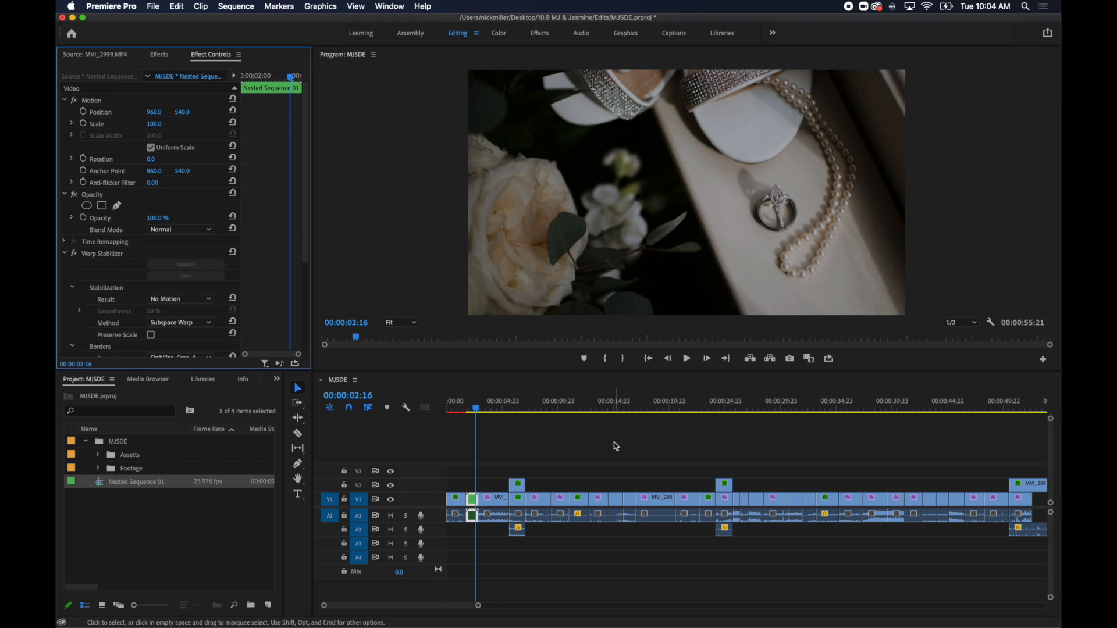